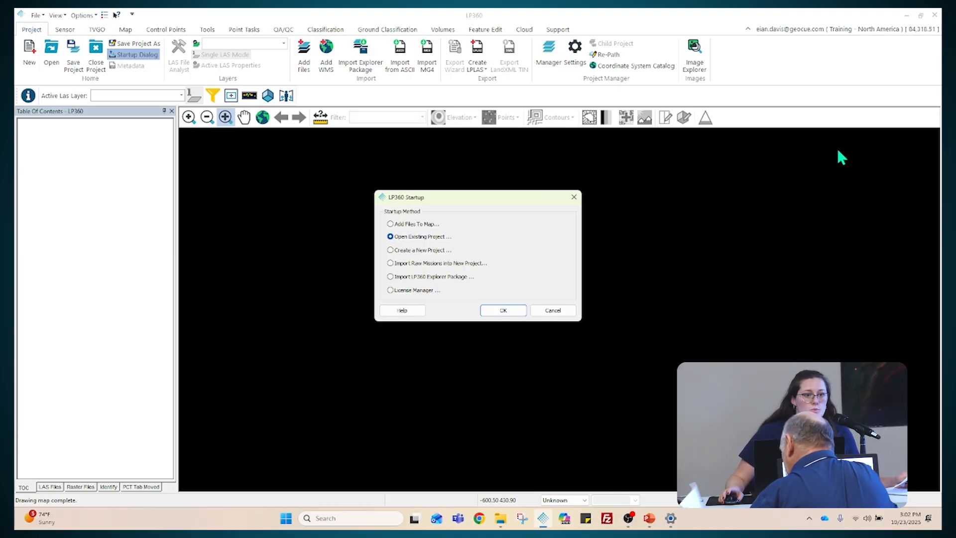
Skip the startup options and browse for LAS files to add in the 2025_LP360_UC_LP0200-0240_QAQC data folder
click(552, 311)
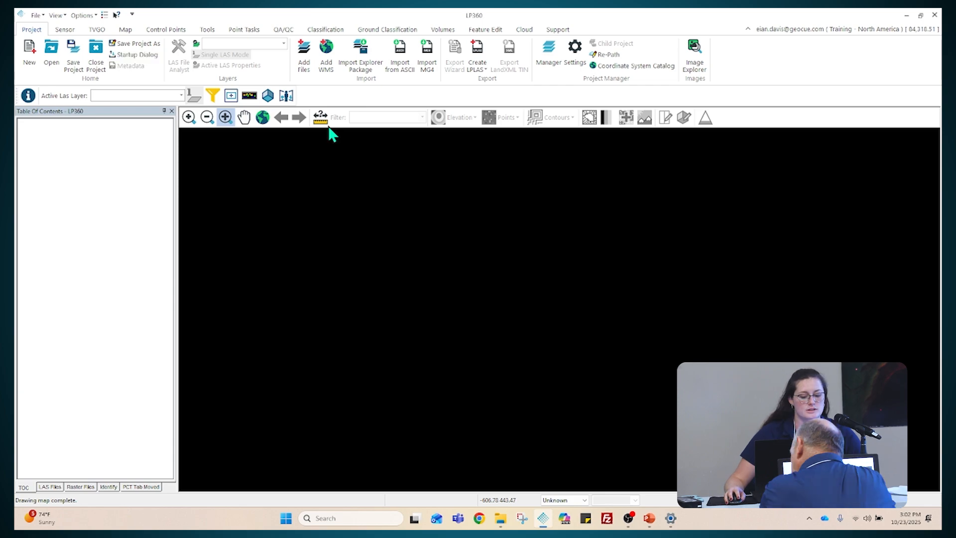
click(313, 67)
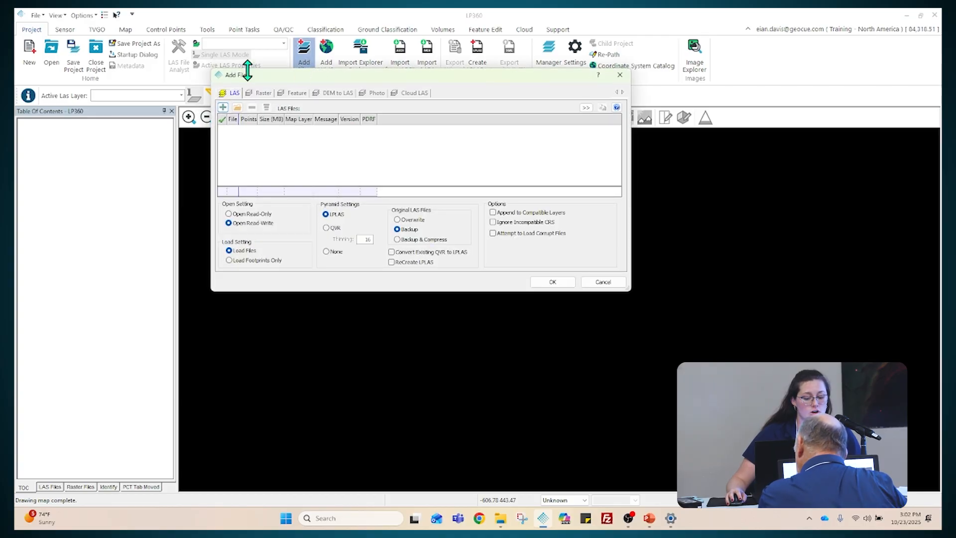
click(227, 109)
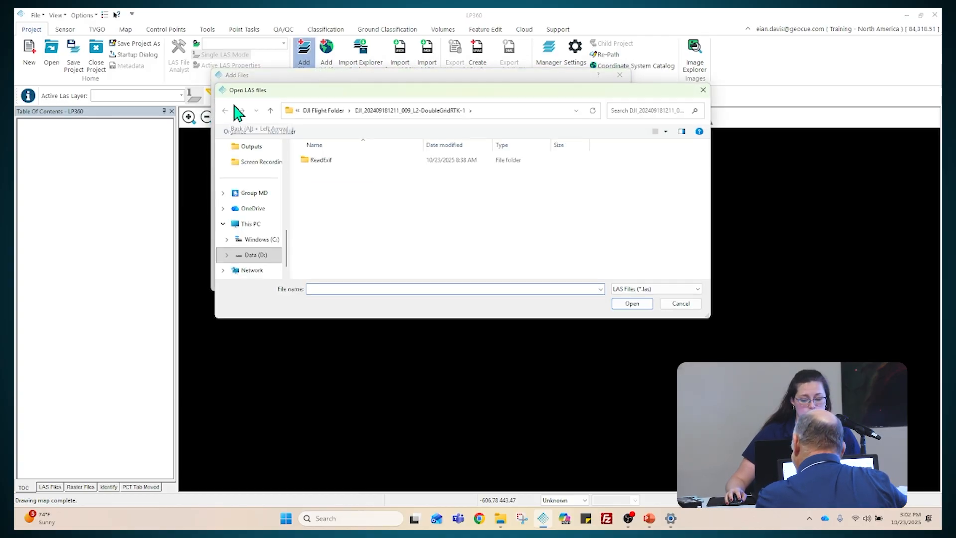
click(324, 110)
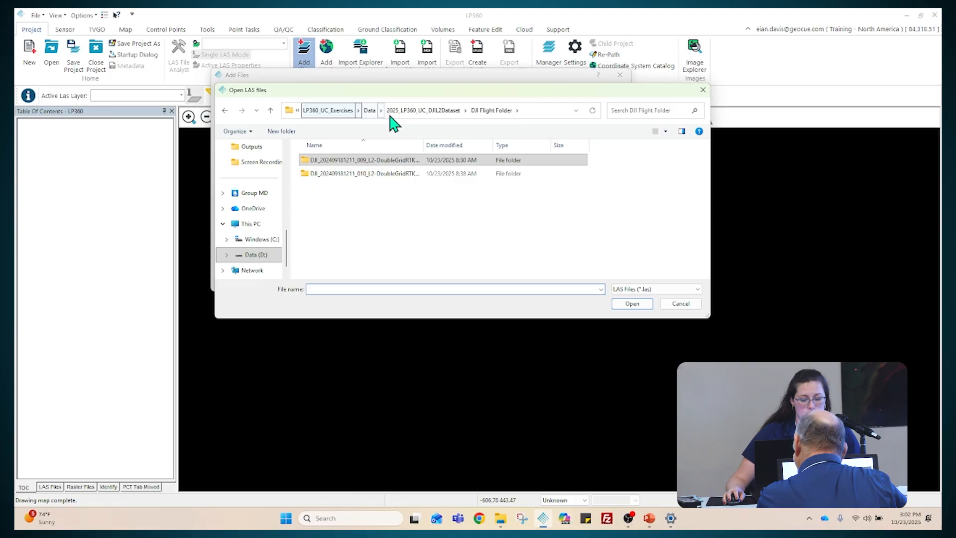
click(341, 110)
double_click(354, 161)
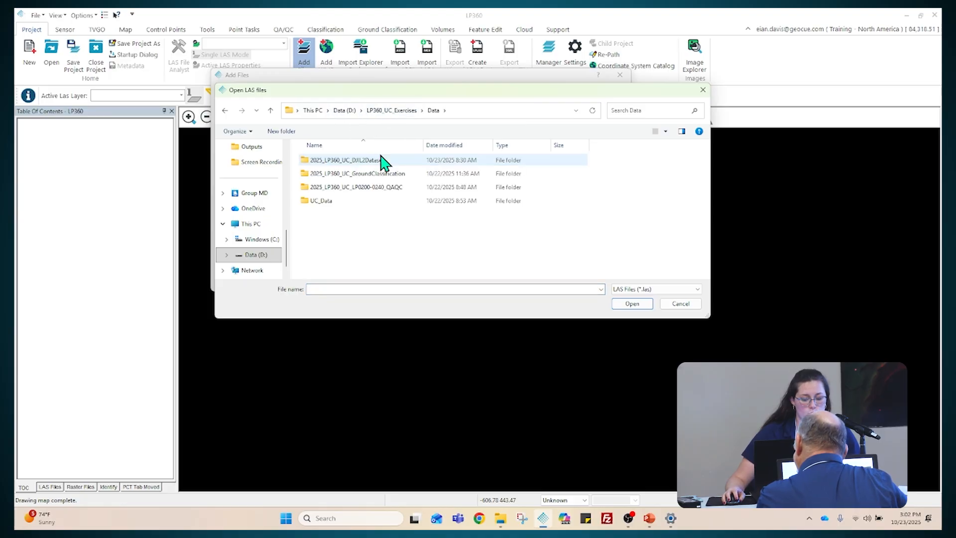
click(395, 189)
click(395, 190)
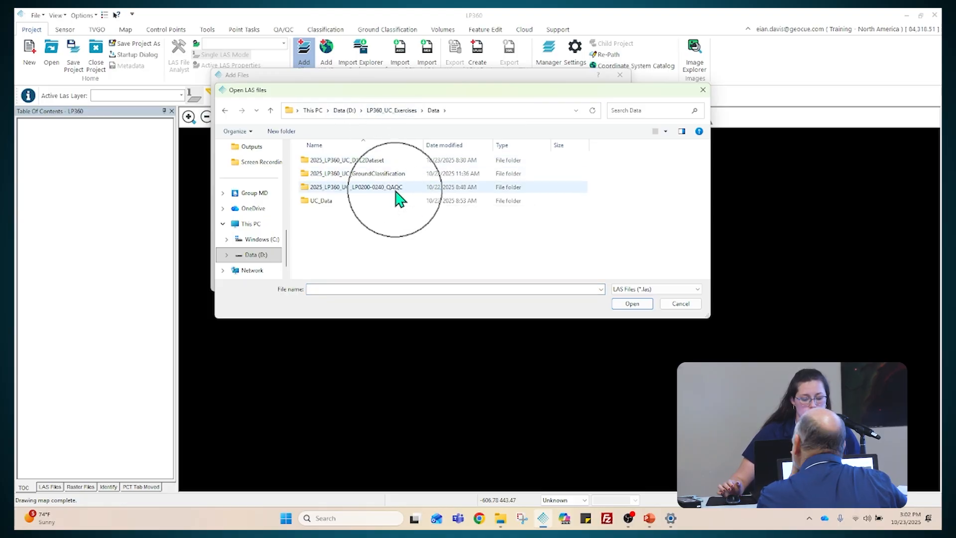
click(396, 190)
click(396, 190)
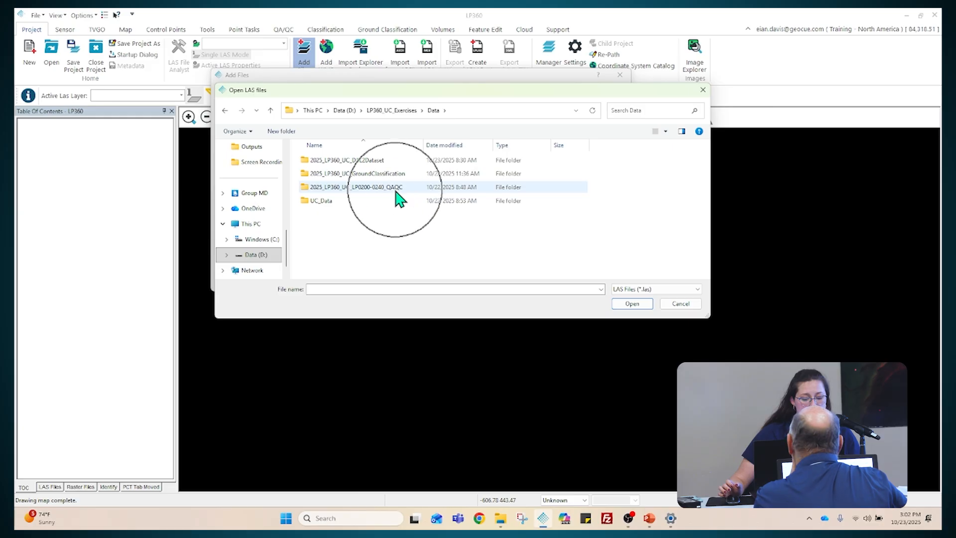
click(394, 190)
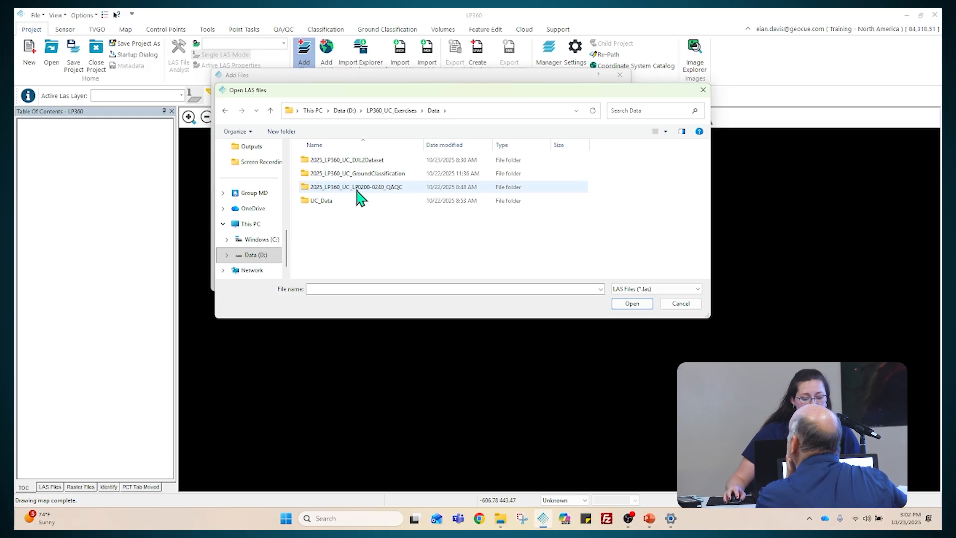
double_click(392, 192)
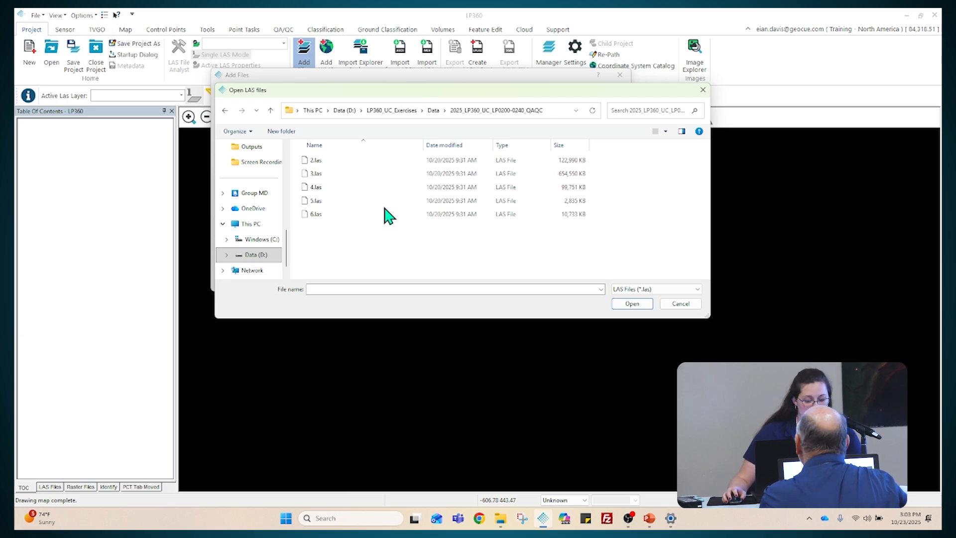
Select 2.las through 6.las together and put them in the list of LAS files to add
click(367, 162)
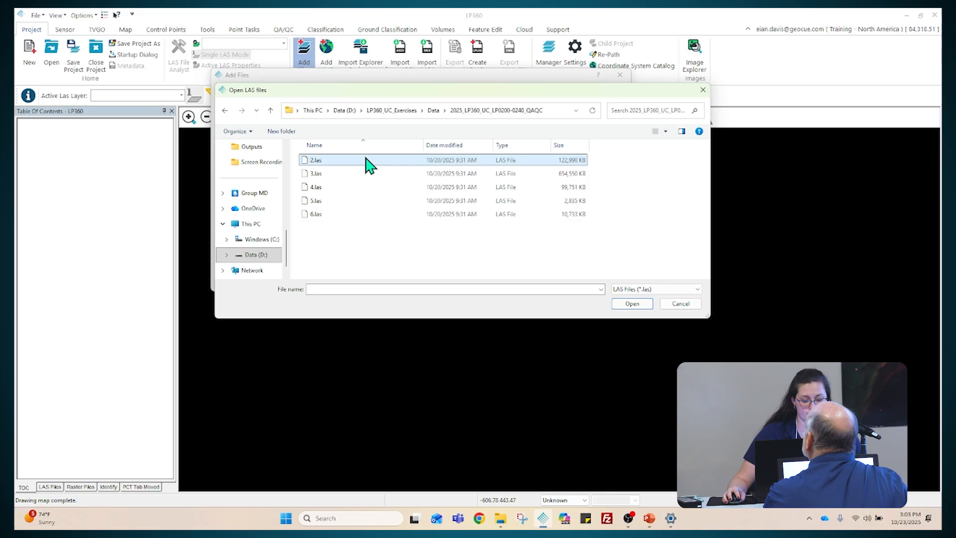
shift+click(381, 214)
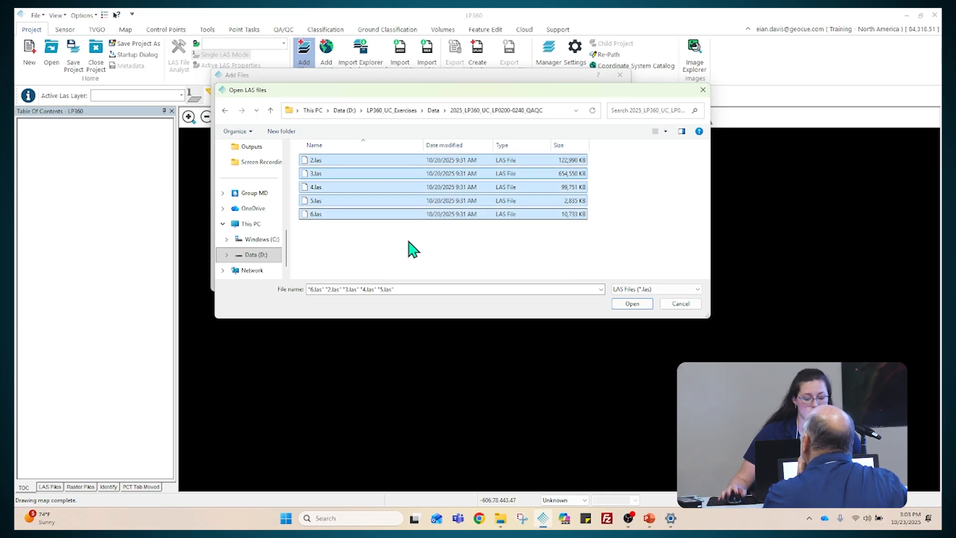
click(633, 303)
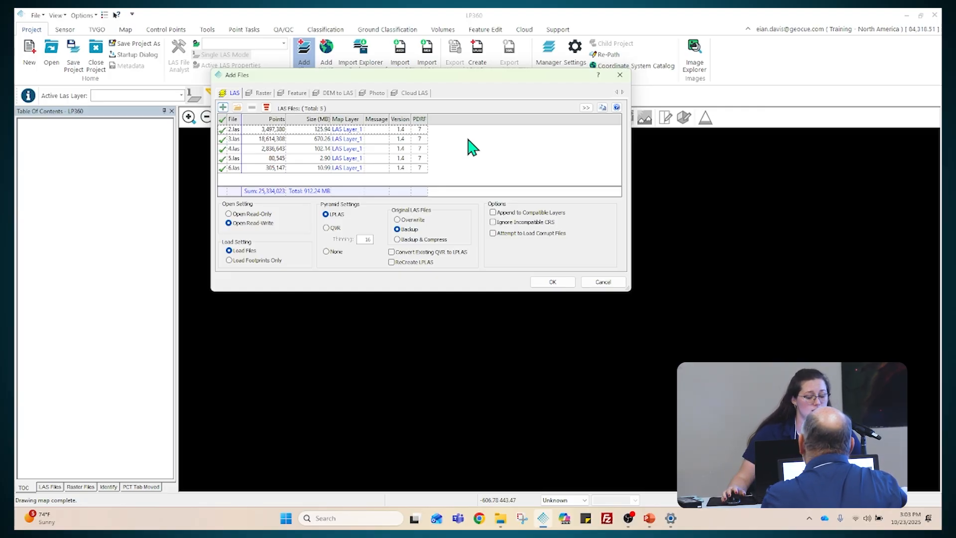
Expand the LAS file list's details and review the folder, coordinate system, version, pyramid type and GPS time columns
click(586, 108)
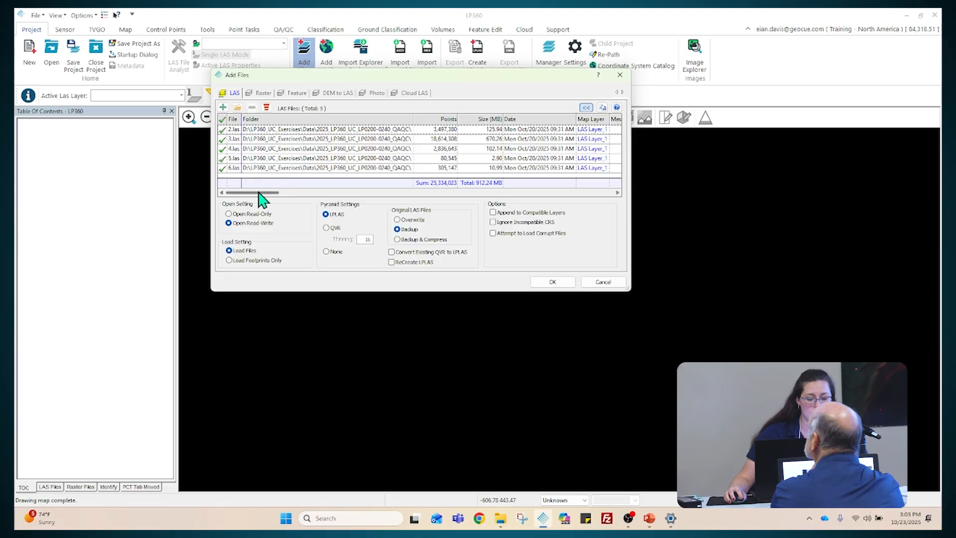
drag(260, 190, 288, 186)
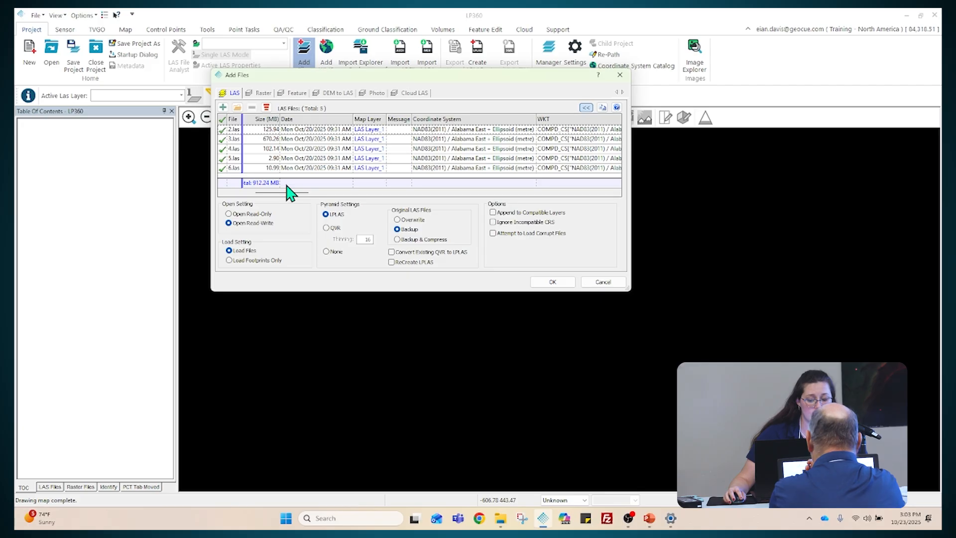
drag(284, 193, 331, 196)
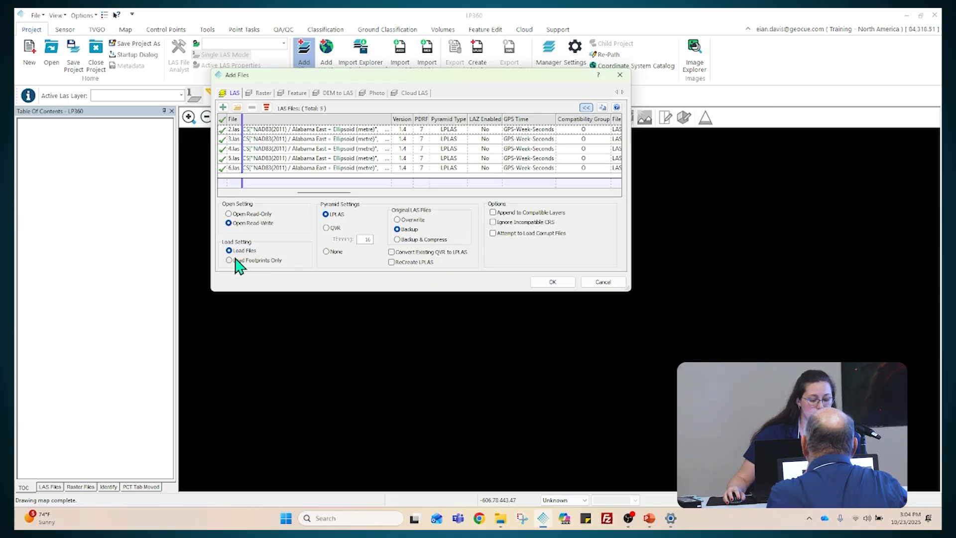
Load only the footprints of the listed LAS files into the map
click(255, 260)
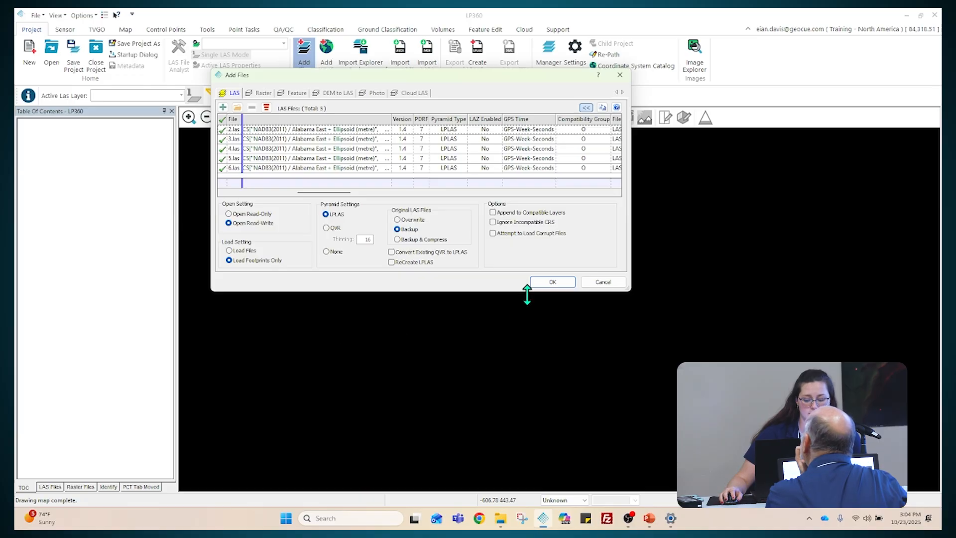
click(554, 284)
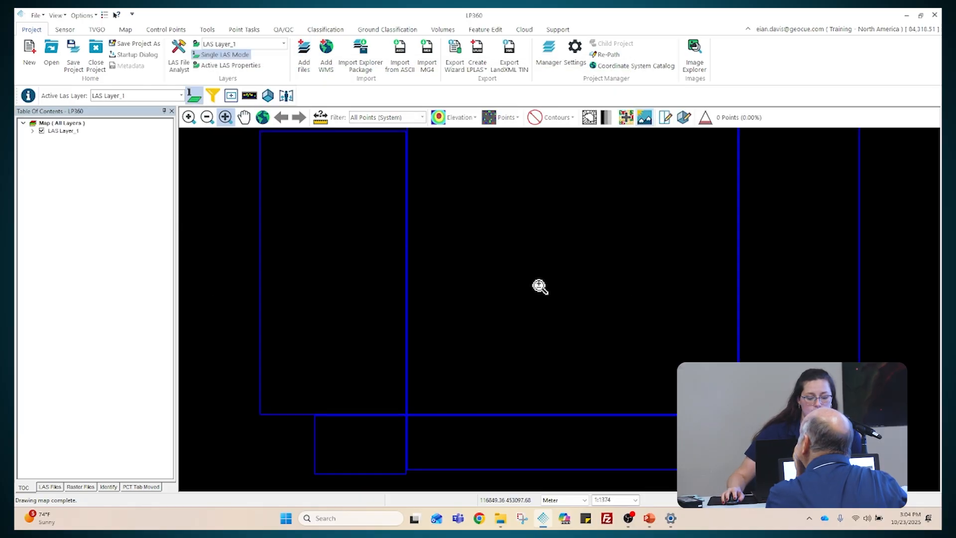
scroll(482, 315, down, 1)
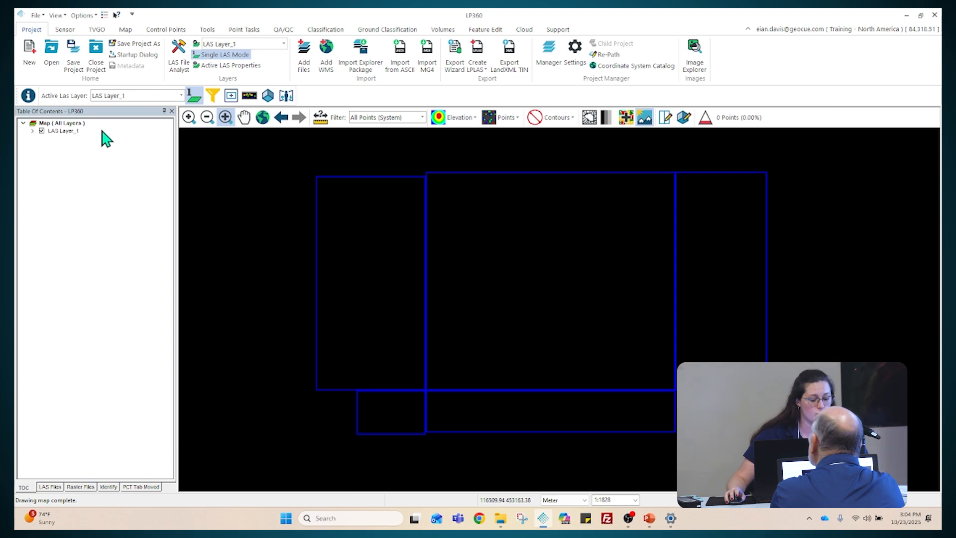
Open LAS File Analyst for the LAS Layer_1 layer
right_click(76, 132)
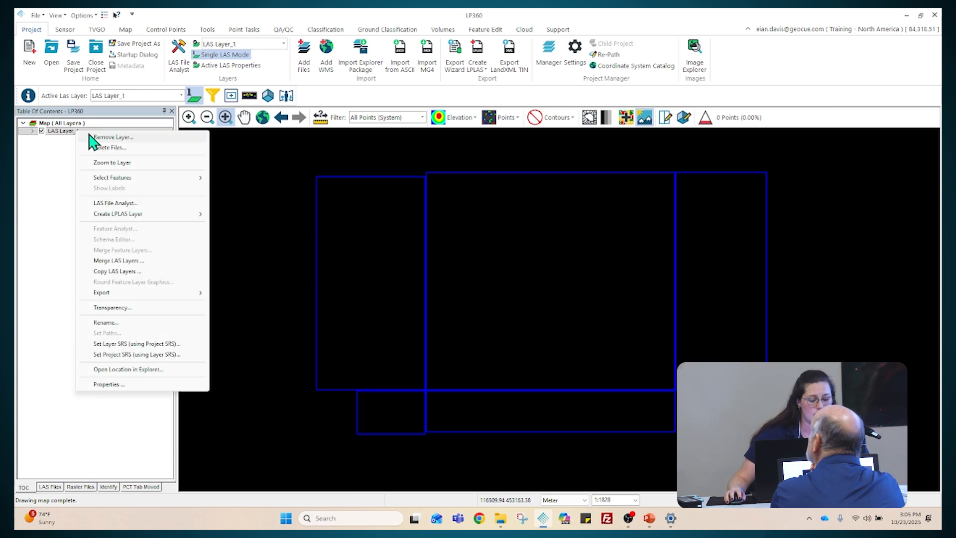
click(120, 204)
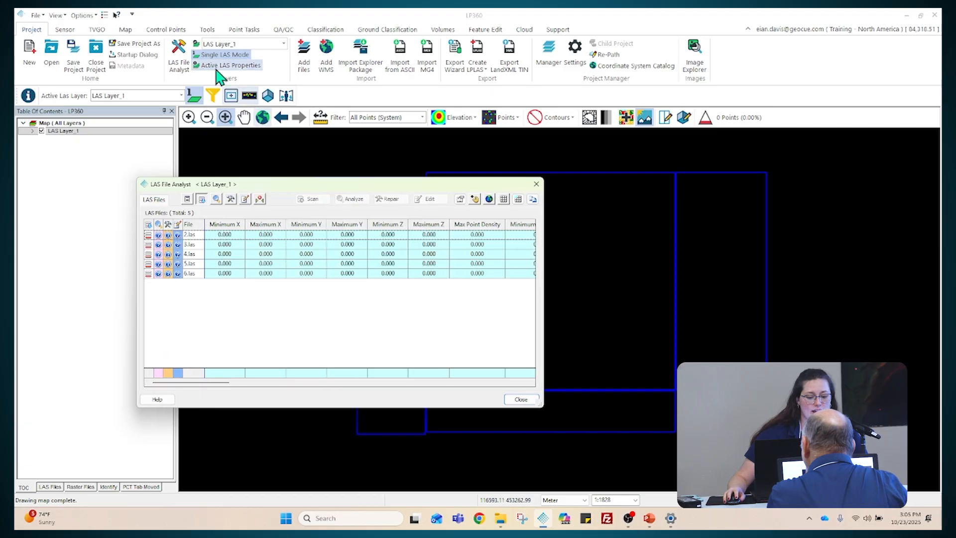
click(184, 67)
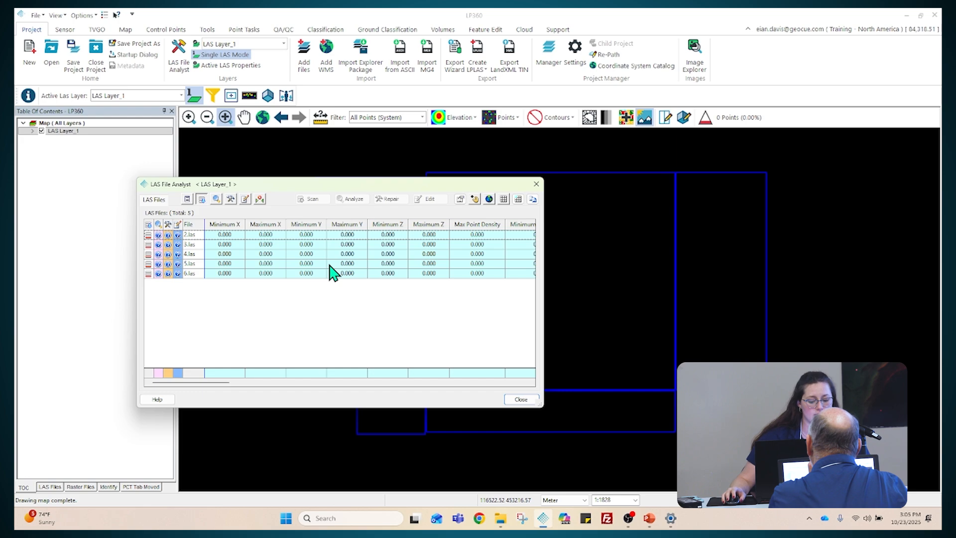
Review the general file information columns in place of the scan columns, and switch back to the scan columns
click(202, 200)
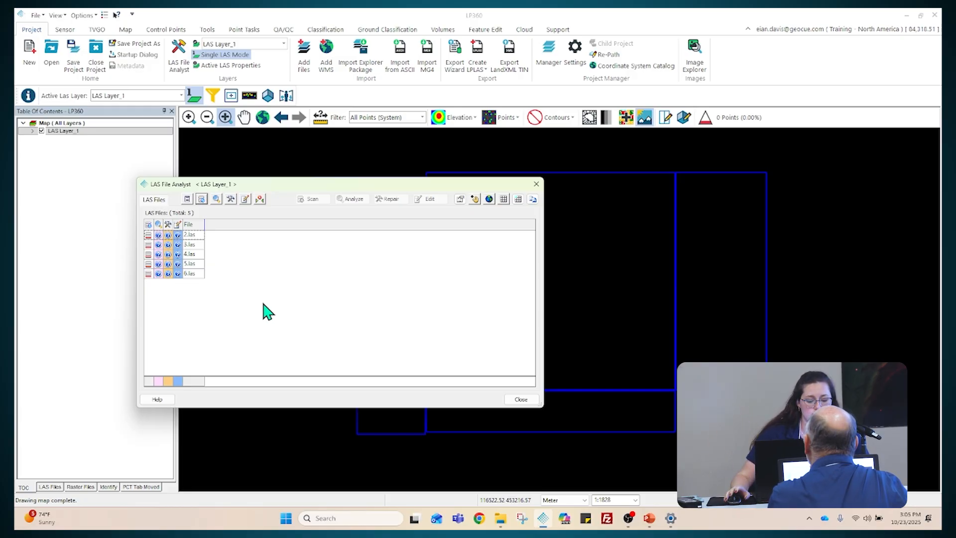
click(188, 200)
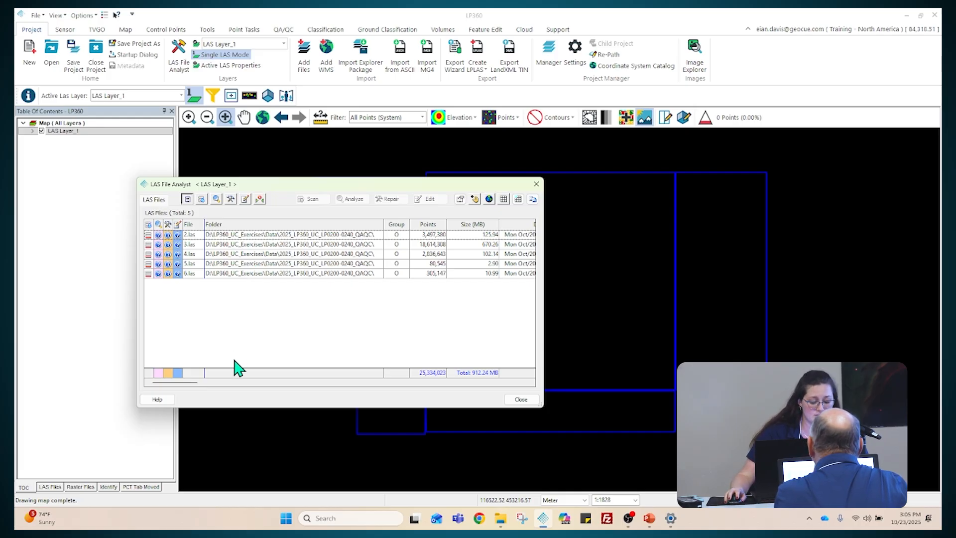
mouse_move(181, 383)
mouse_down()
mouse_move(291, 395)
mouse_move(147, 397)
mouse_up()
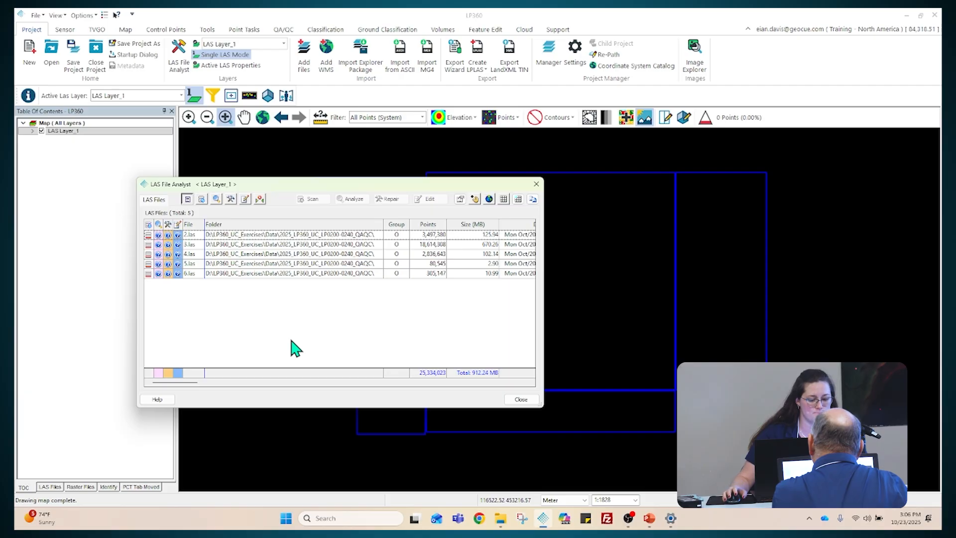
click(188, 199)
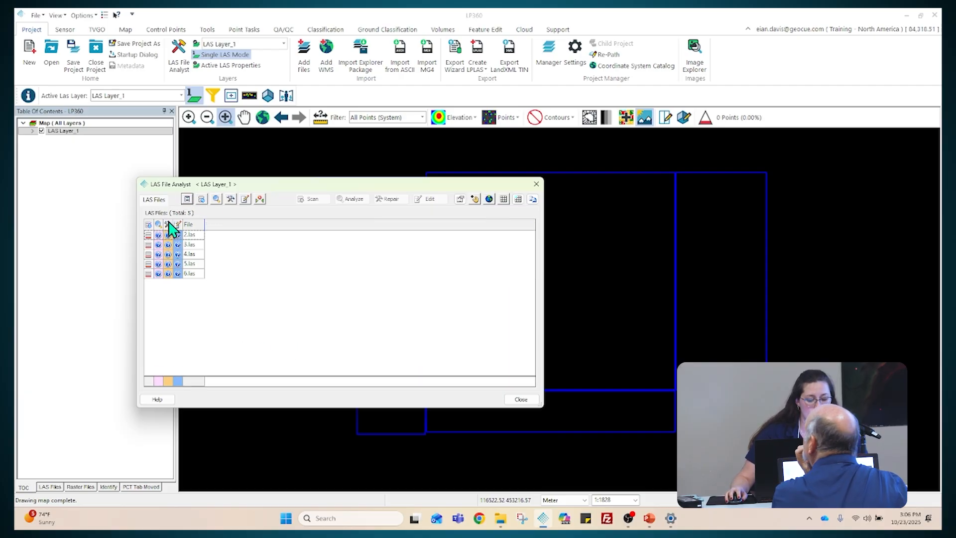
click(202, 200)
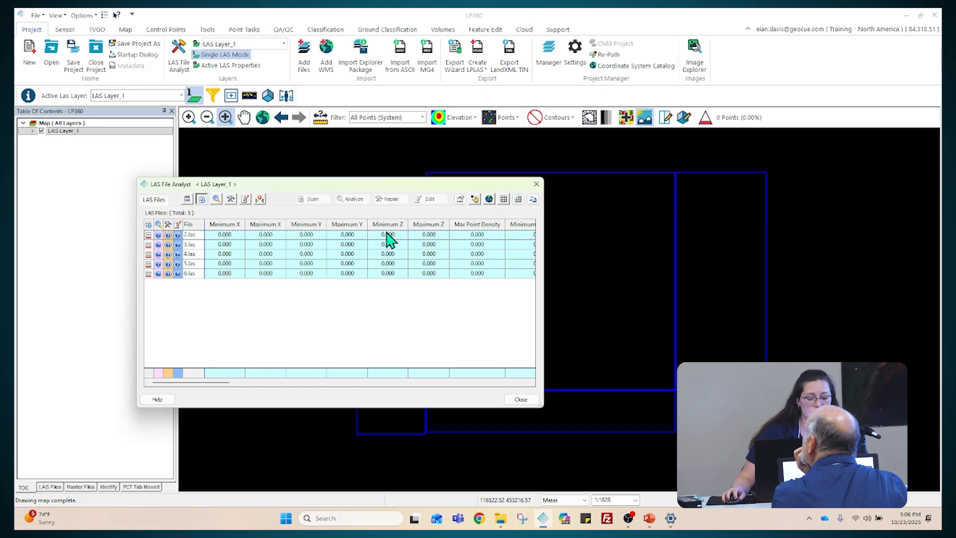
Scan 2.las to fill in its extents and point density statistics
click(437, 236)
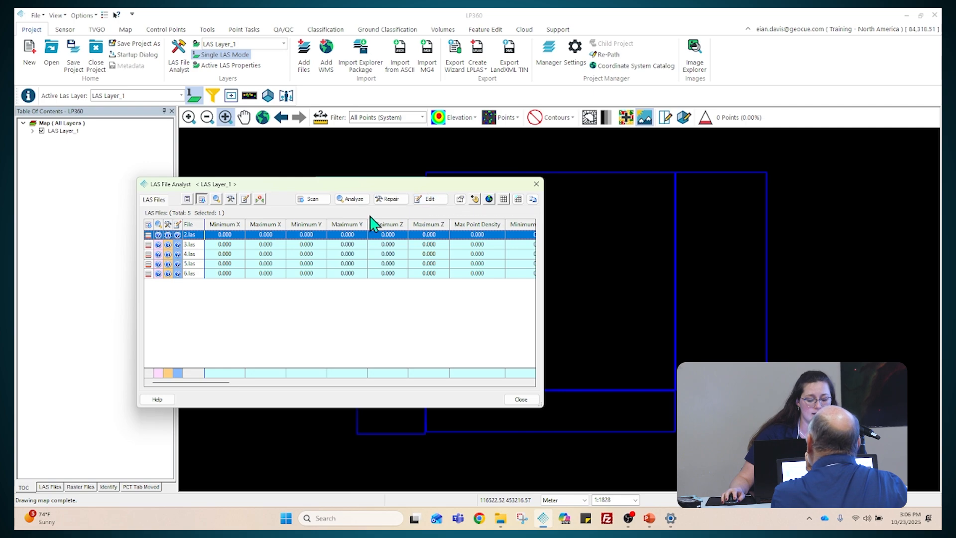
click(321, 202)
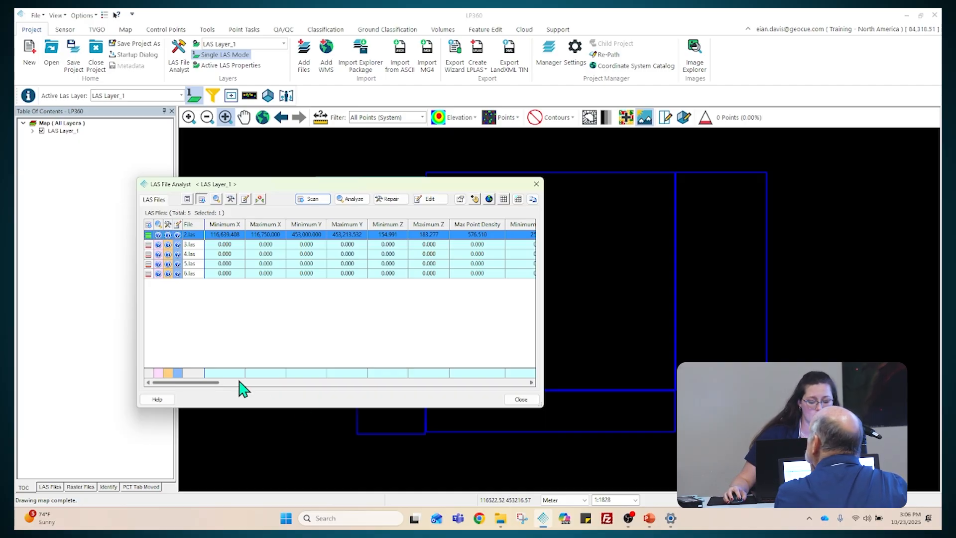
mouse_move(213, 383)
mouse_down()
mouse_move(334, 383)
mouse_move(214, 386)
mouse_up()
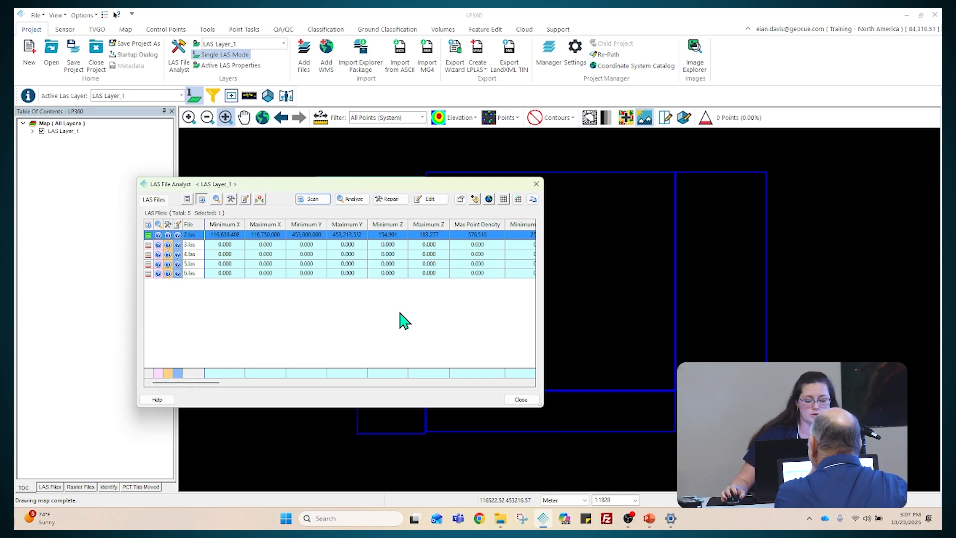
Examine the LAS File Analyst options for scanning, analysis tests, repair actions and edit actions, including the LP360 and LAS sets
click(461, 200)
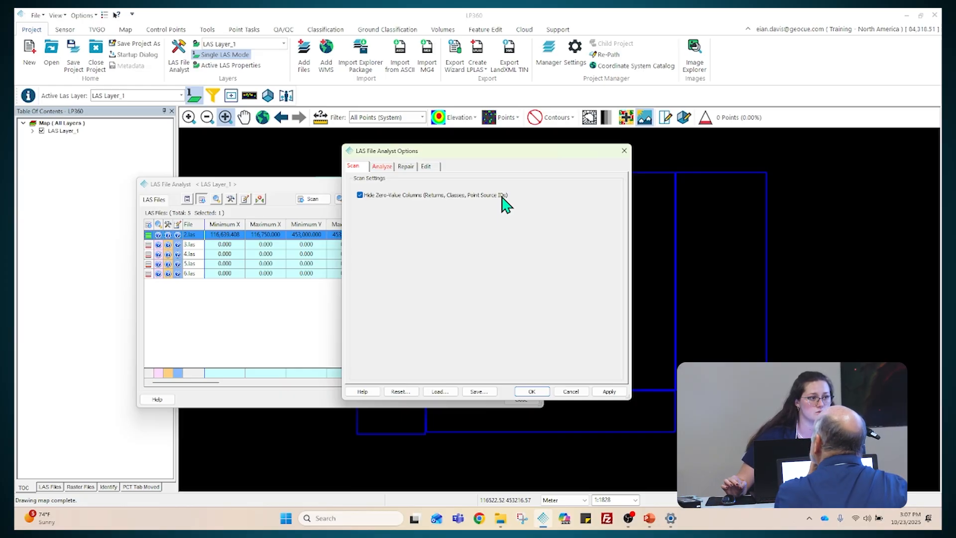
click(389, 167)
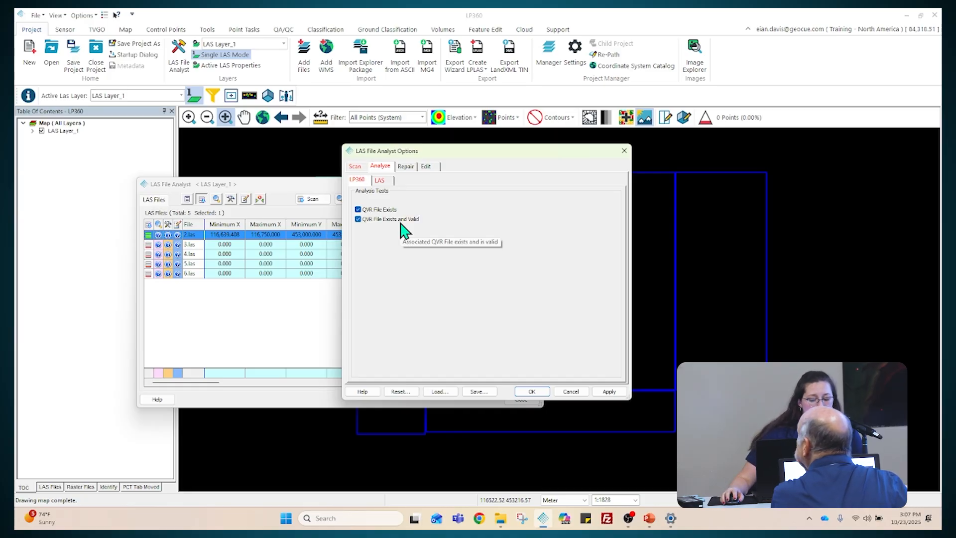
click(381, 180)
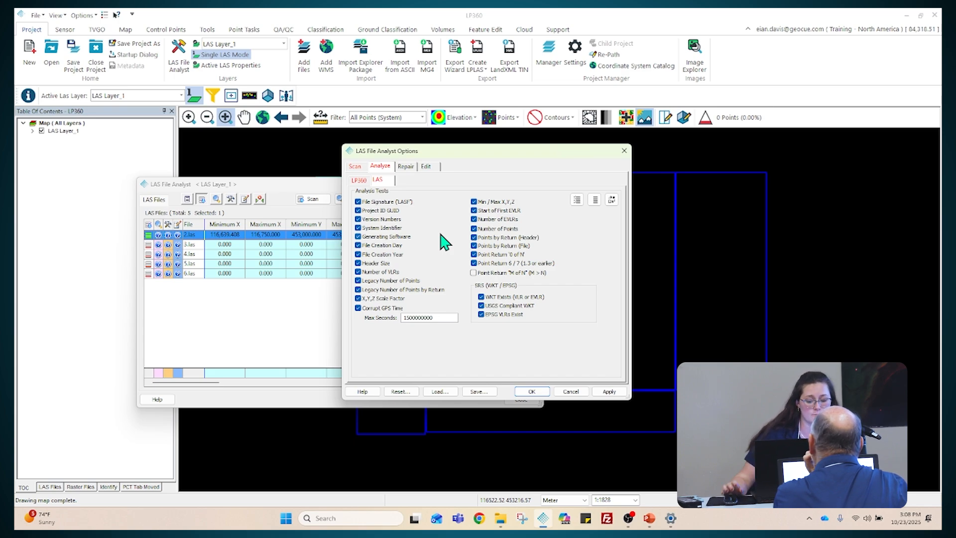
click(405, 166)
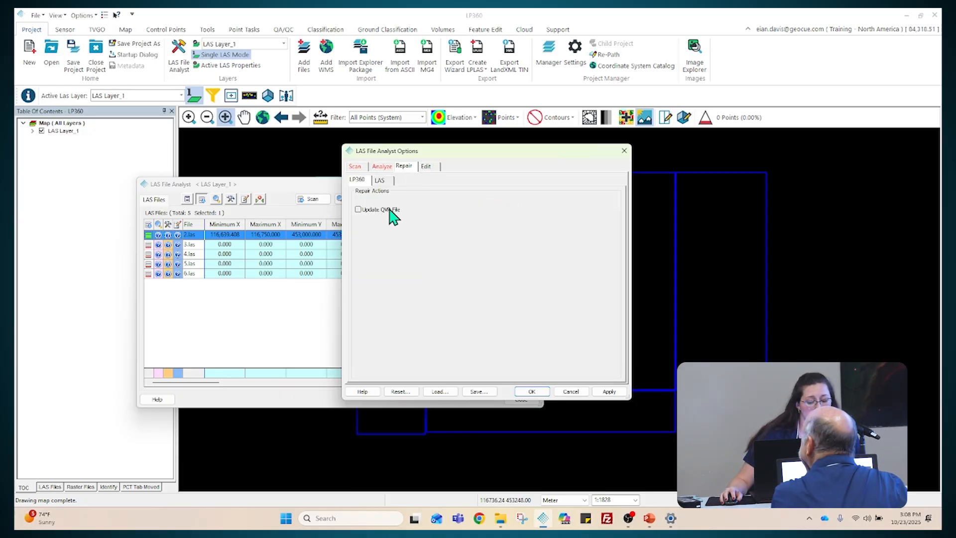
click(389, 182)
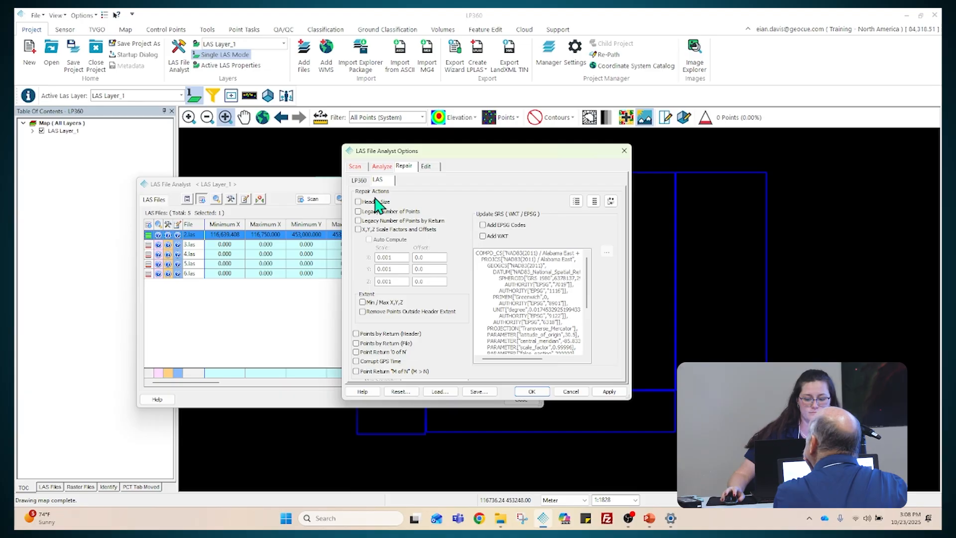
click(425, 168)
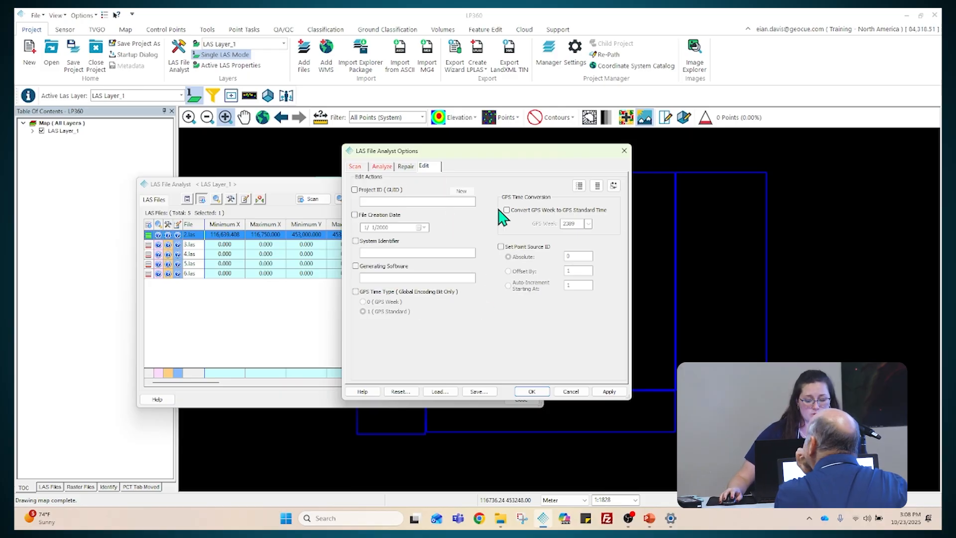
Review the LAS set of analysis tests and accept the LAS File Analyst options
click(390, 166)
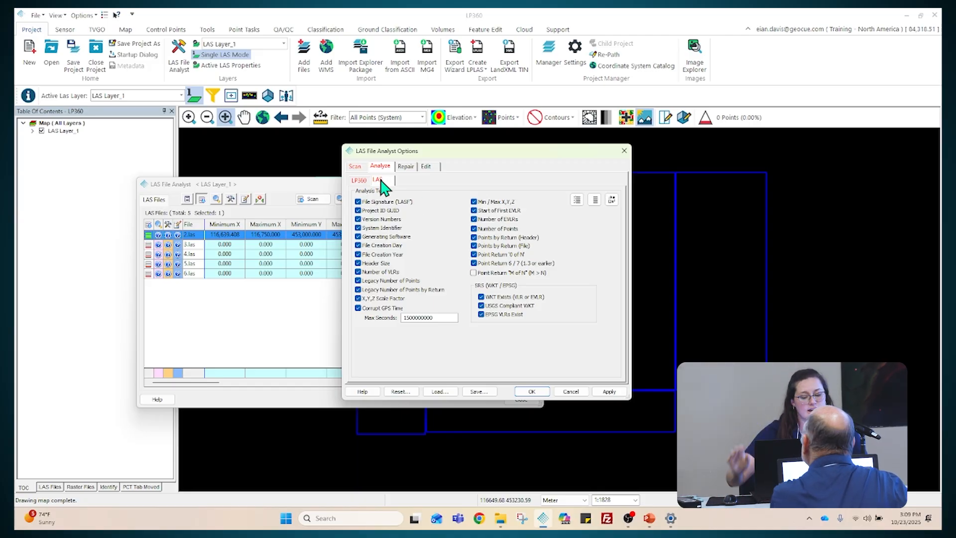
click(542, 393)
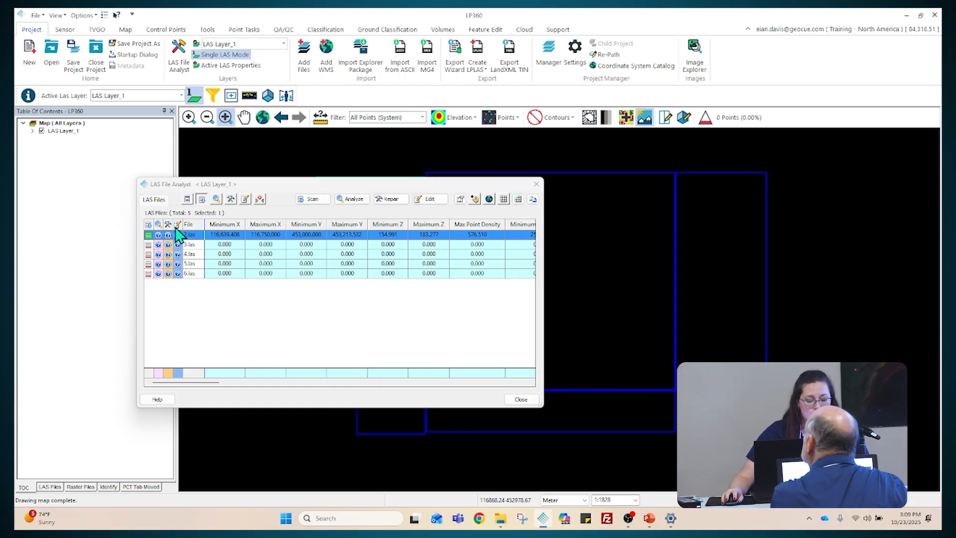
Show the analyze columns in place of the scan columns and run the analysis on 2.las
click(359, 199)
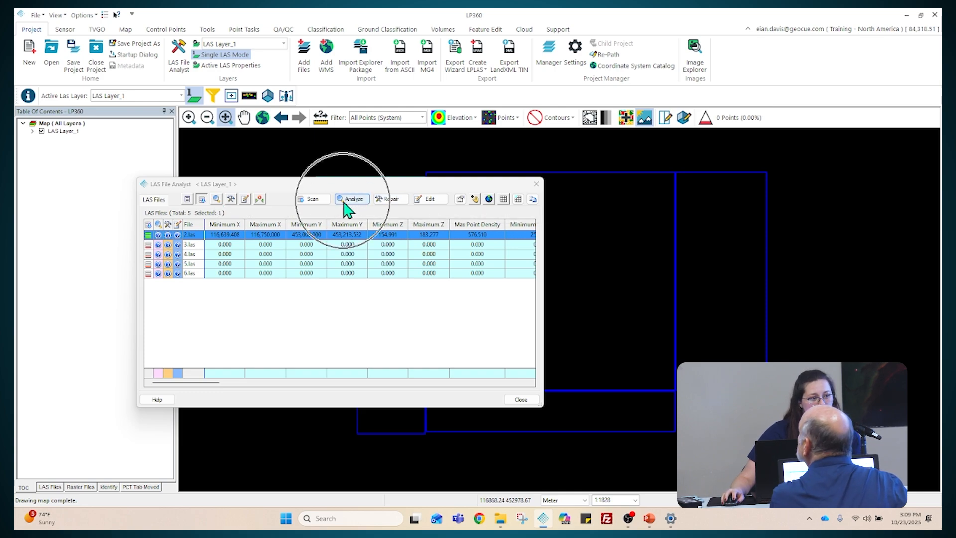
click(217, 204)
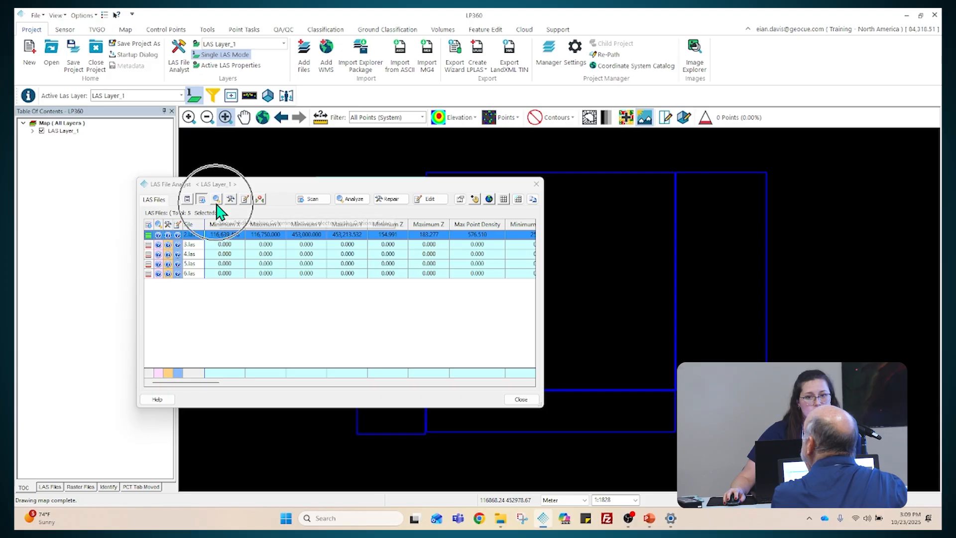
click(217, 207)
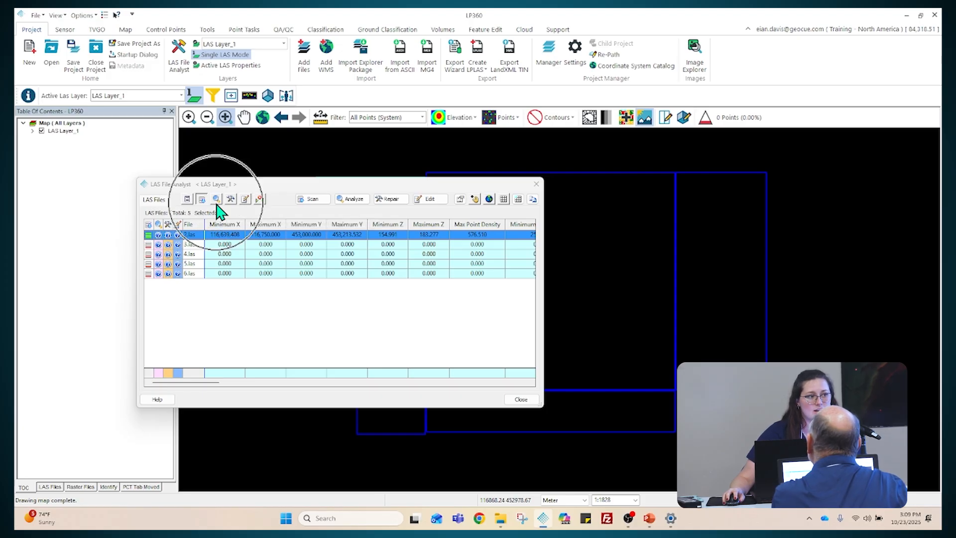
click(206, 200)
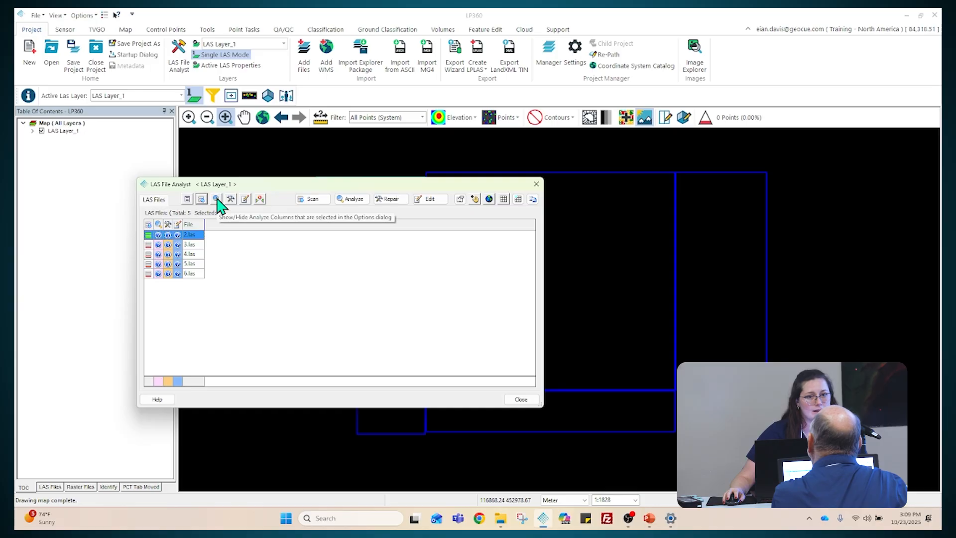
click(215, 202)
click(217, 201)
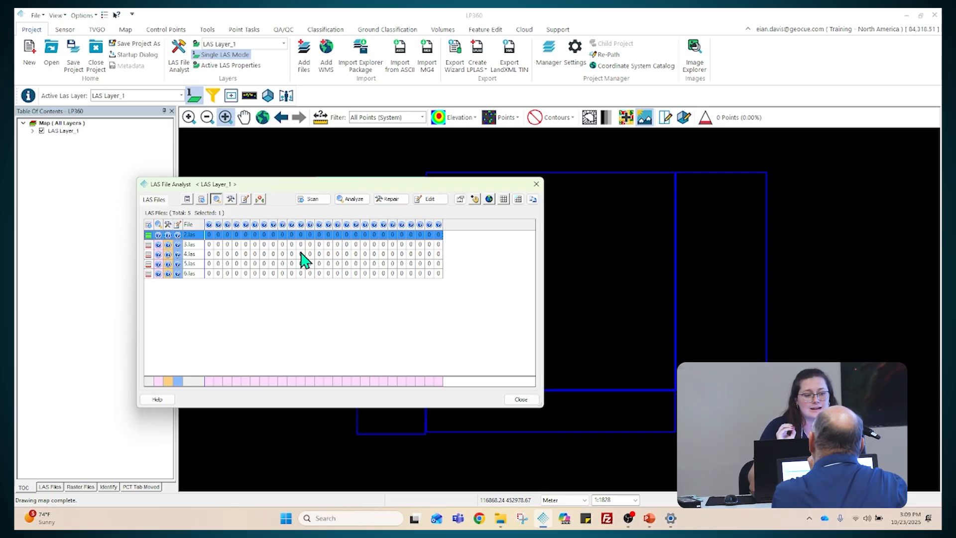
click(352, 200)
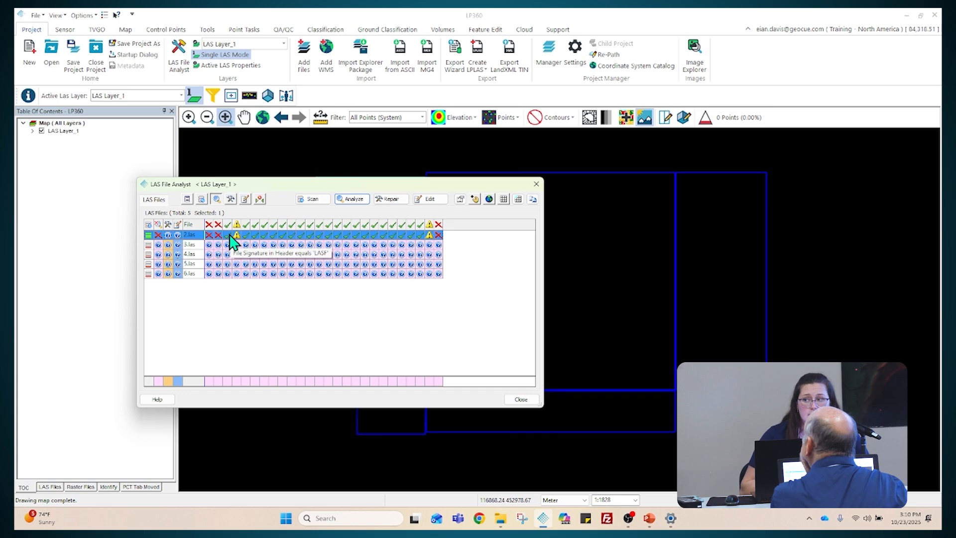
Analyze 3.las through 6.las together and read the explanations of their point count and EPSG test results
click(263, 245)
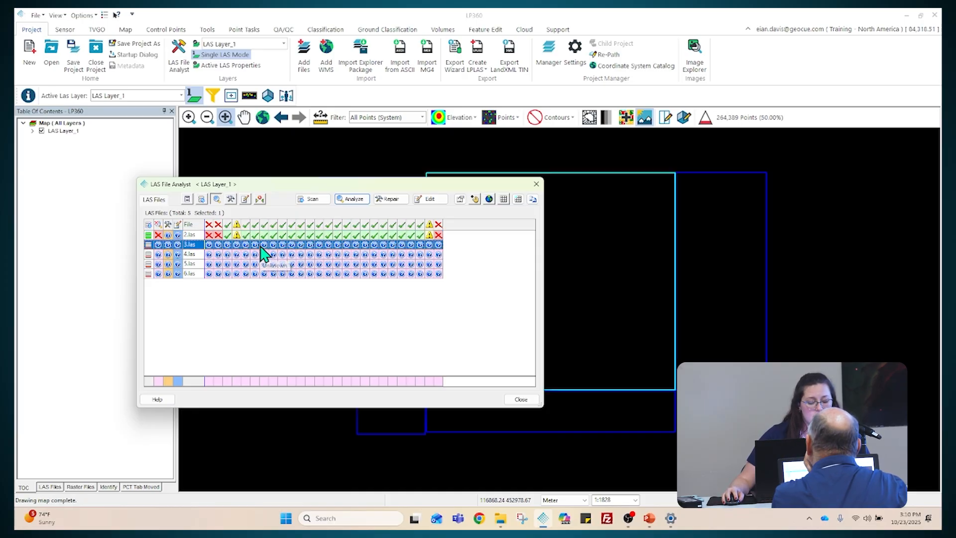
shift+click(236, 275)
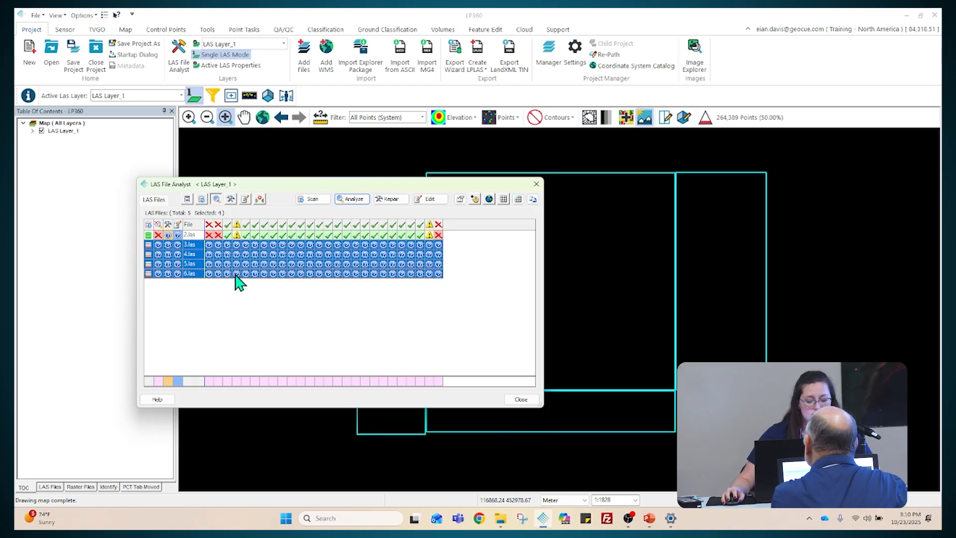
click(351, 199)
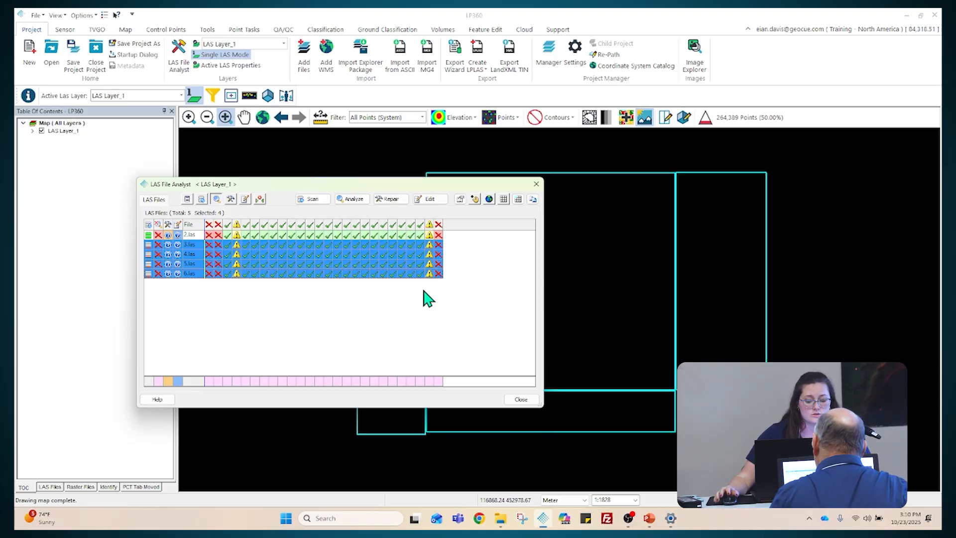
mouse_move(397, 254)
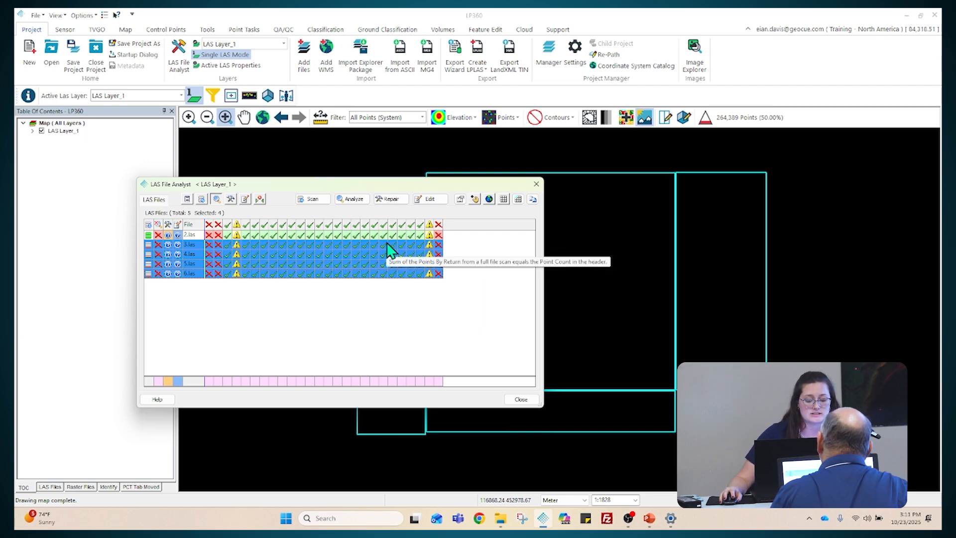
mouse_move(437, 245)
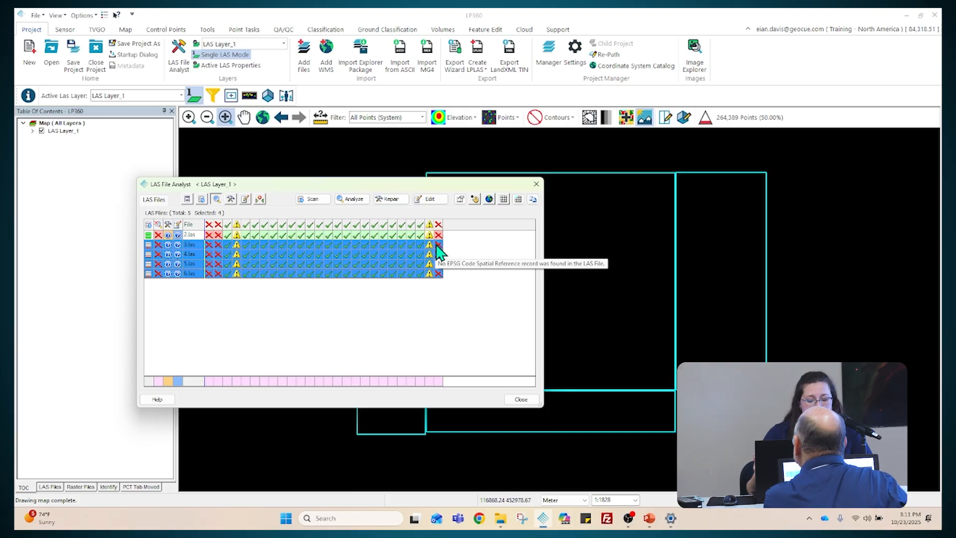
Hide the LAS file boundaries and turn on graphical LAS file selection, selecting 4.las and 5.las in turn
click(505, 200)
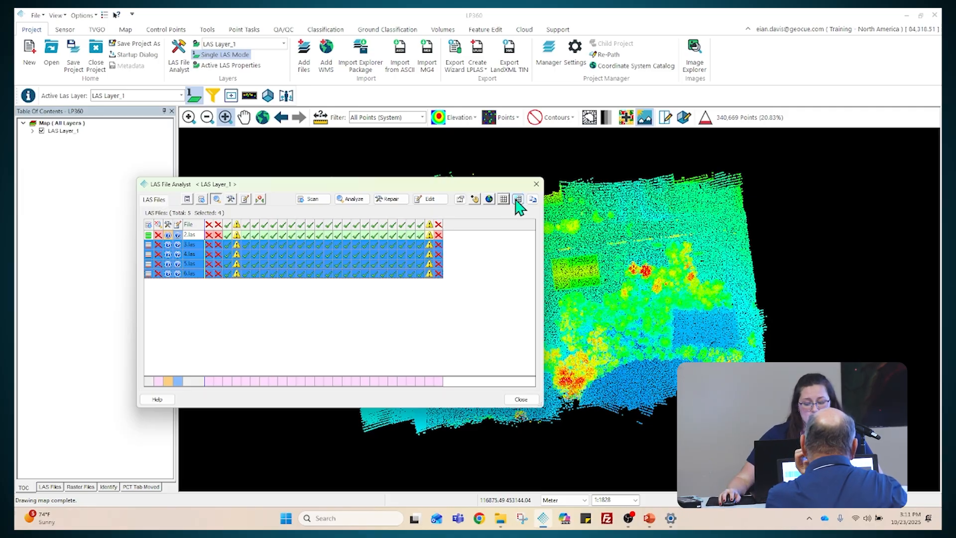
click(519, 201)
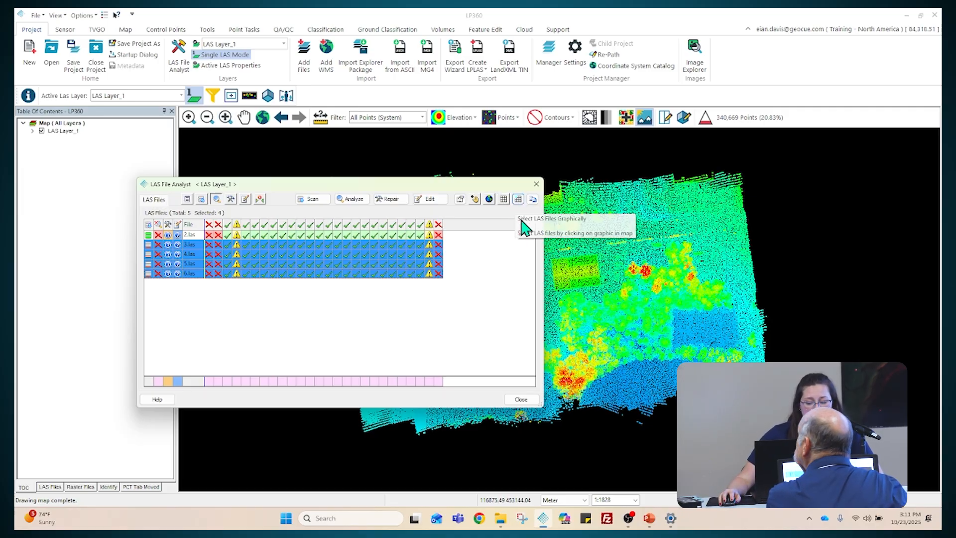
click(637, 259)
click(353, 255)
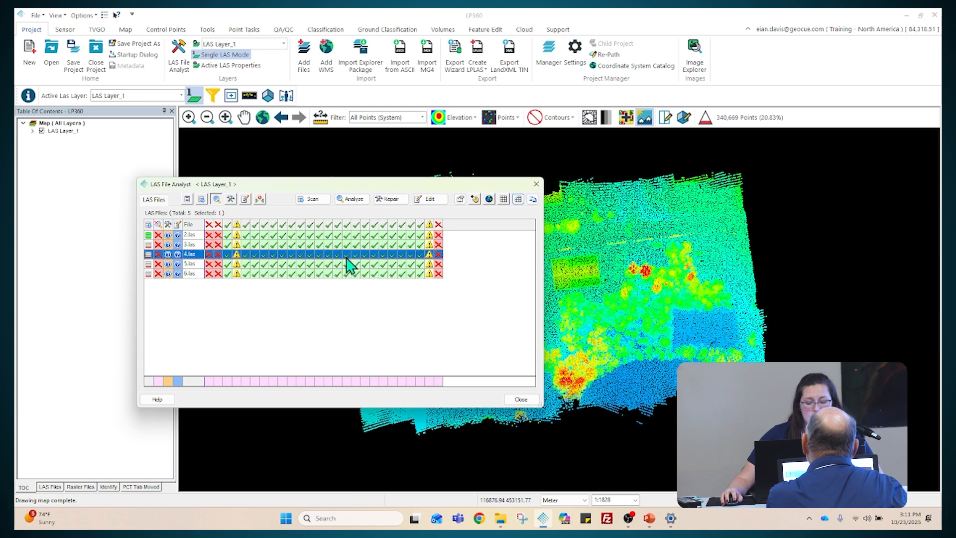
click(351, 264)
Uncover the map, redisplay the LAS file boundaries and close LAS File Analyst
drag(395, 186, 290, 138)
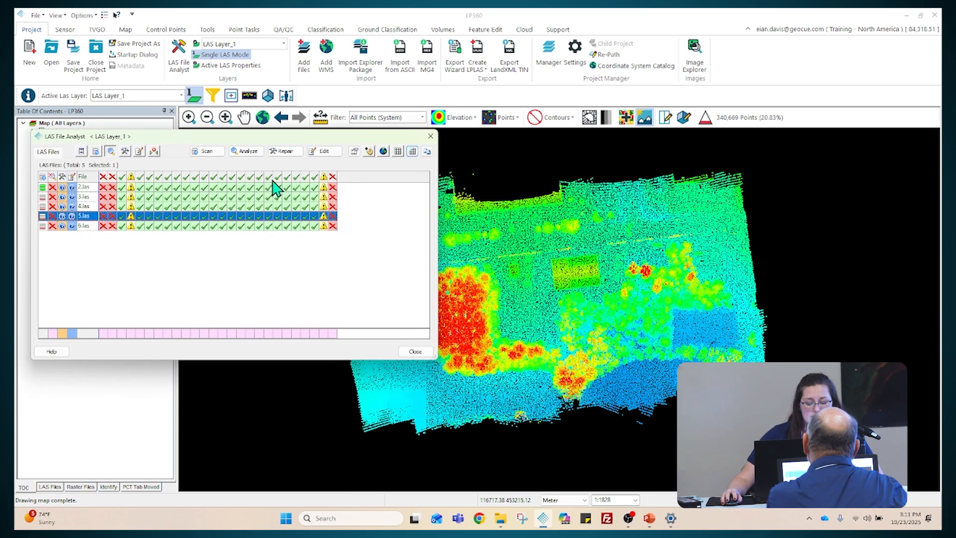
click(398, 151)
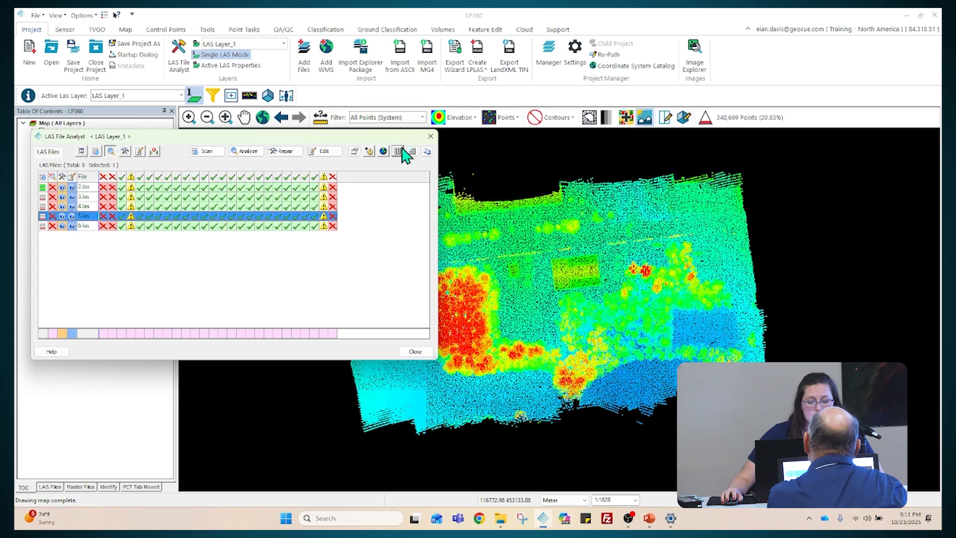
click(429, 139)
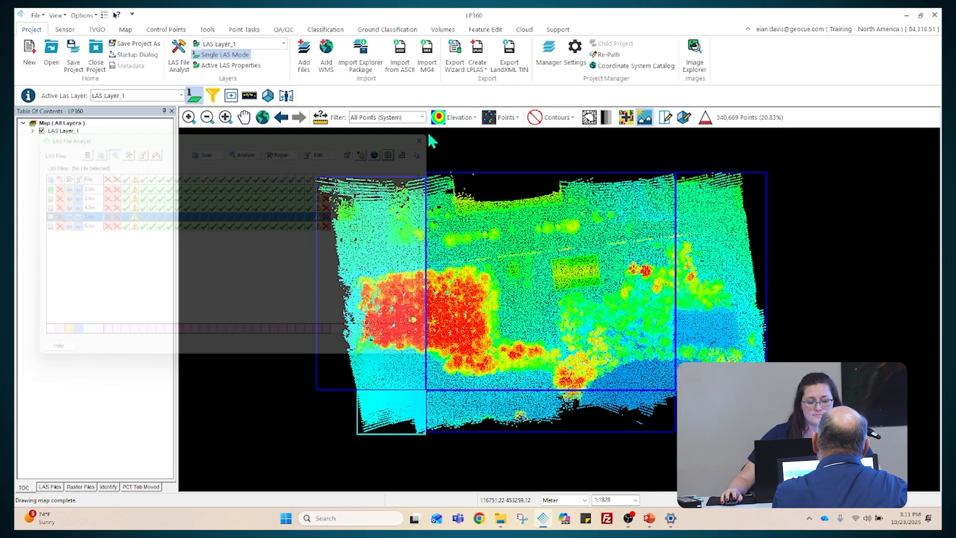
Turn off the map's grid boundary display and activate Select and Load Graphically in place of Select Graphically
click(130, 34)
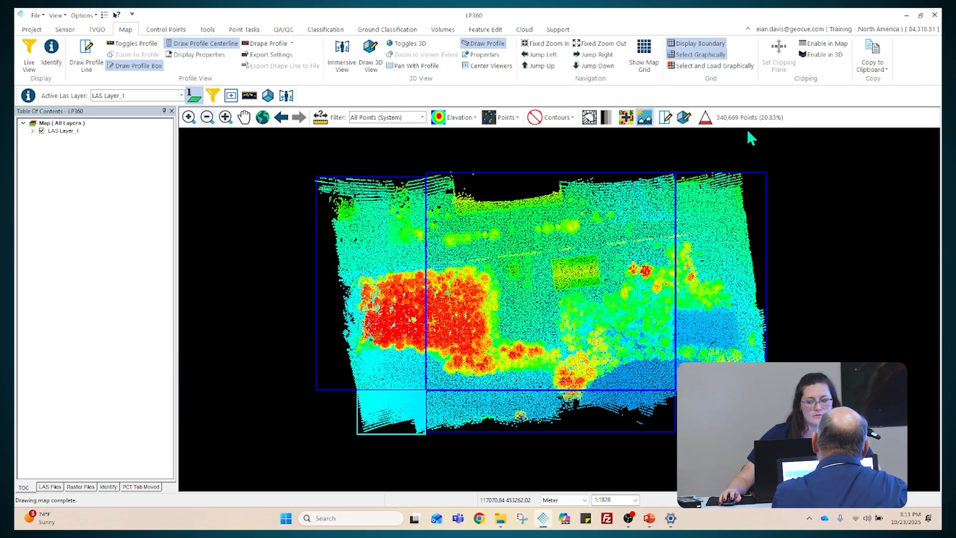
click(714, 50)
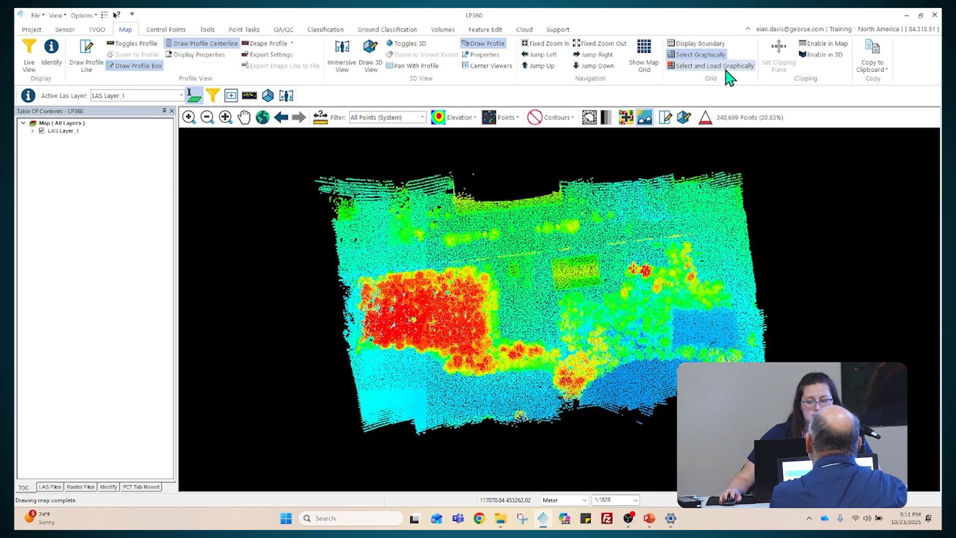
click(707, 55)
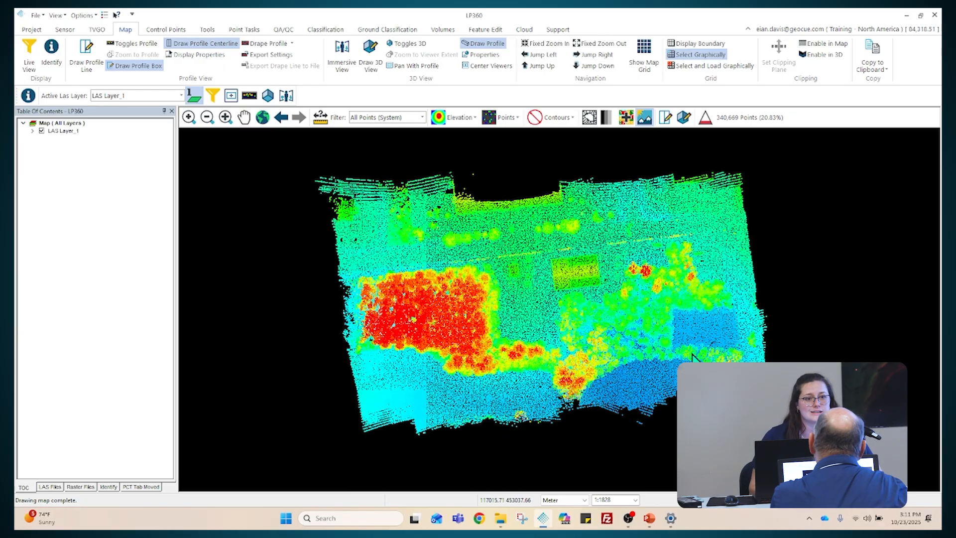
click(732, 69)
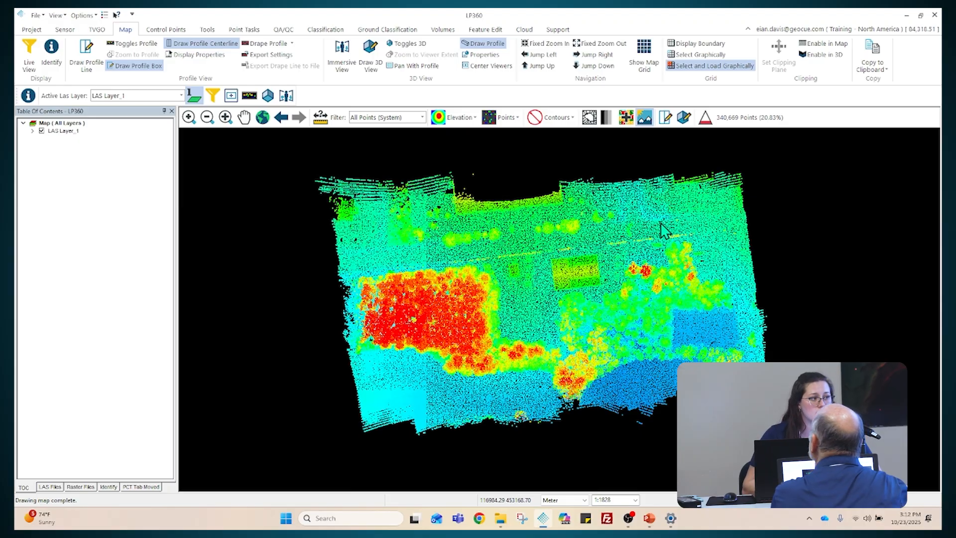
Review the list of LAS files in LAS Layer_1 and return to the layer table of contents
click(56, 490)
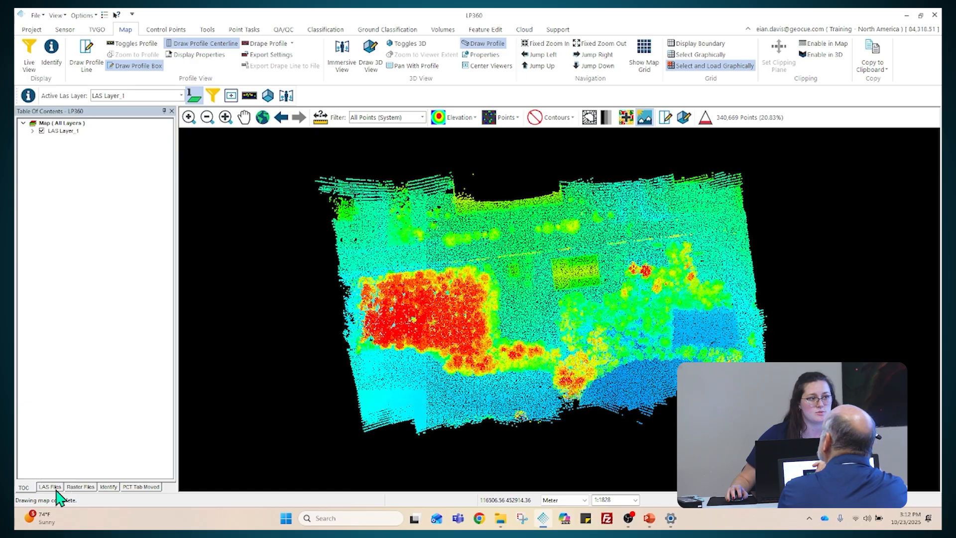
click(54, 489)
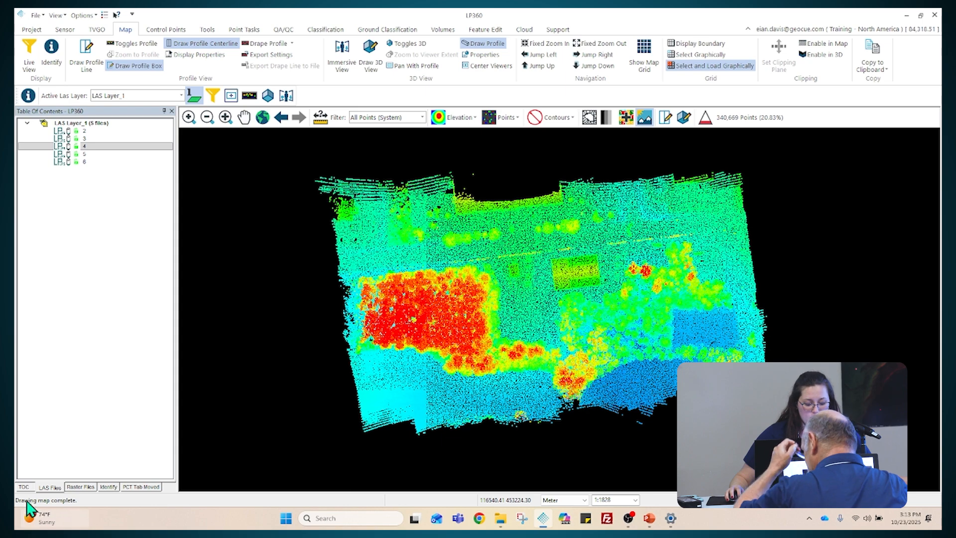
click(23, 486)
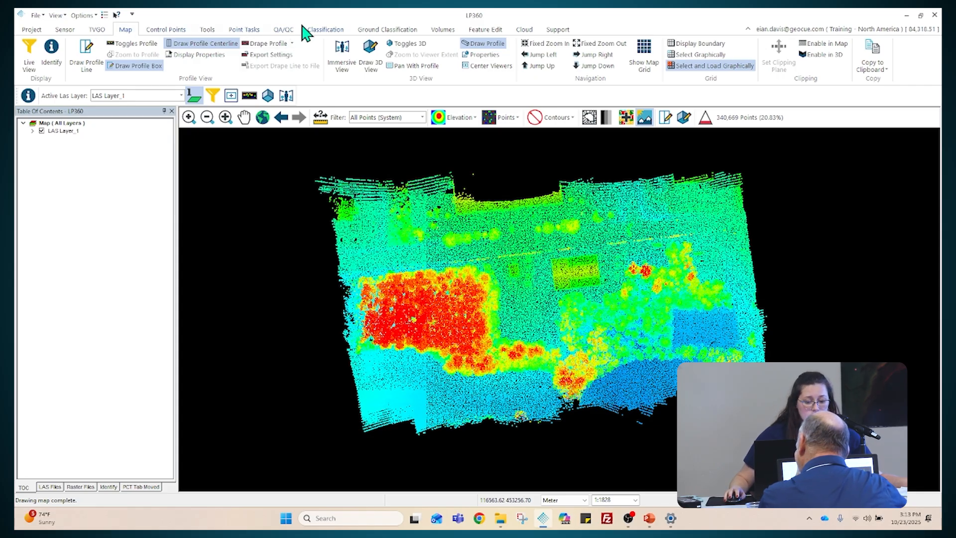
Open Point Cloud Statistics for LAS Layer_1 and bring up its source points selection
click(289, 31)
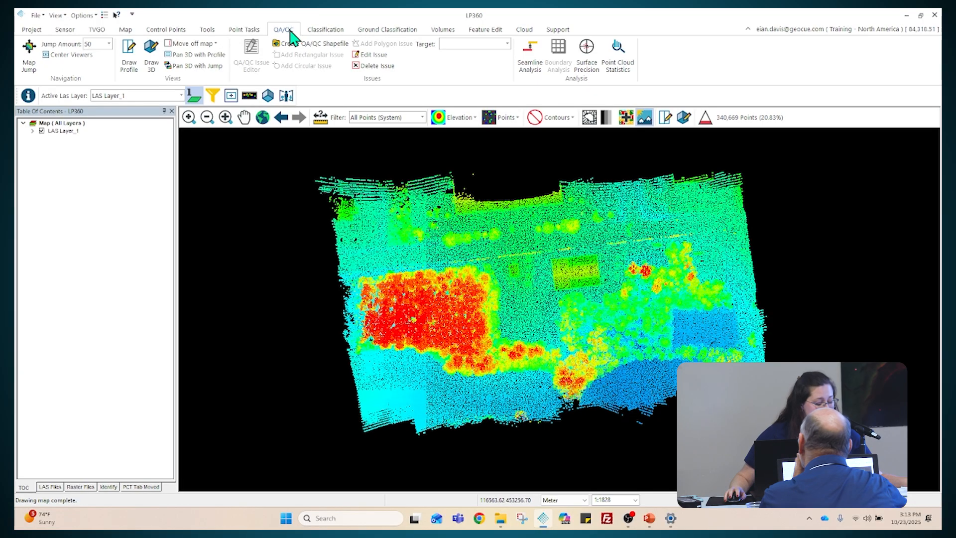
click(618, 56)
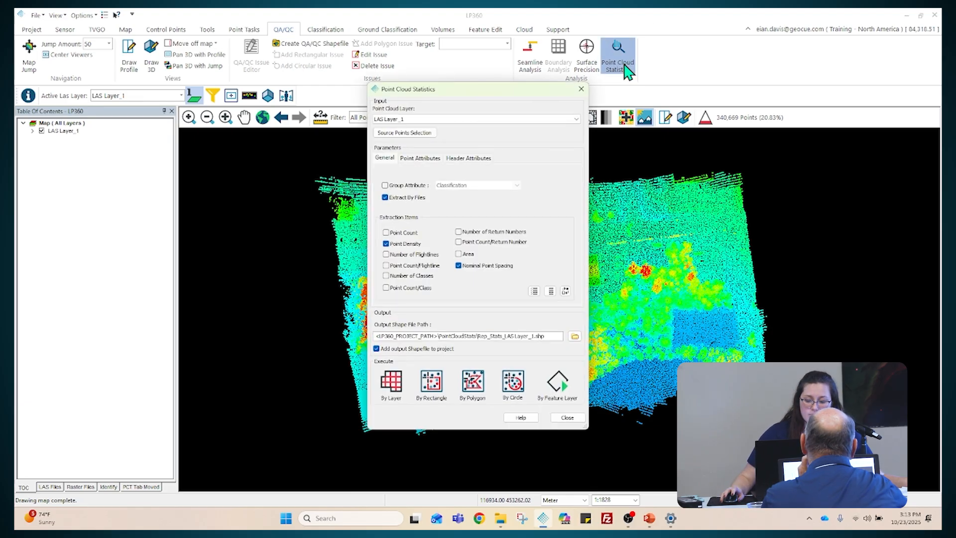
click(378, 137)
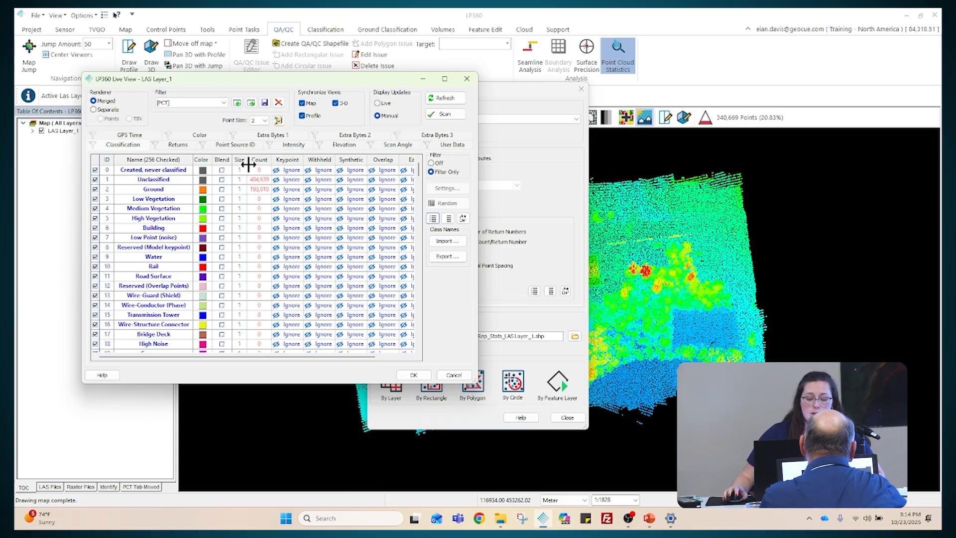
Restrict the source points' returns filter to First Return
click(183, 147)
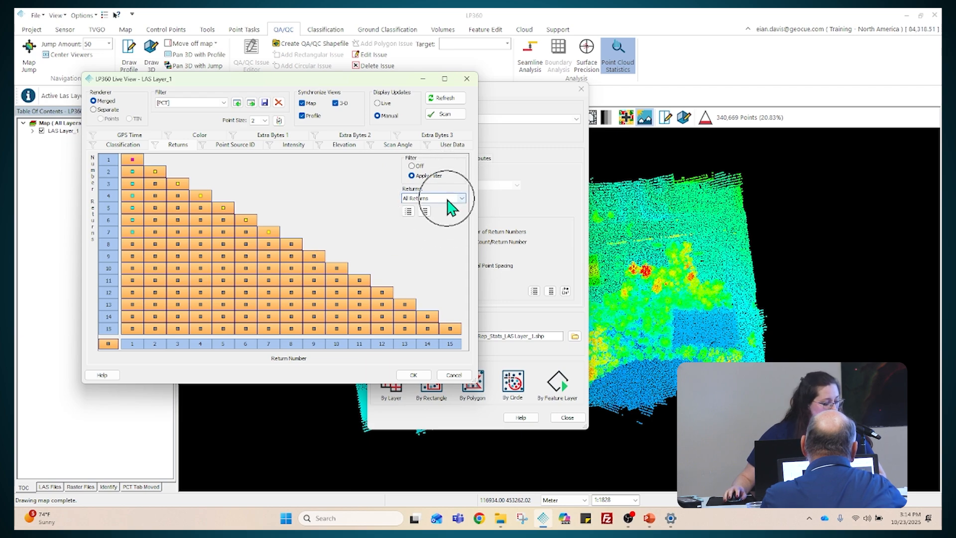
click(449, 200)
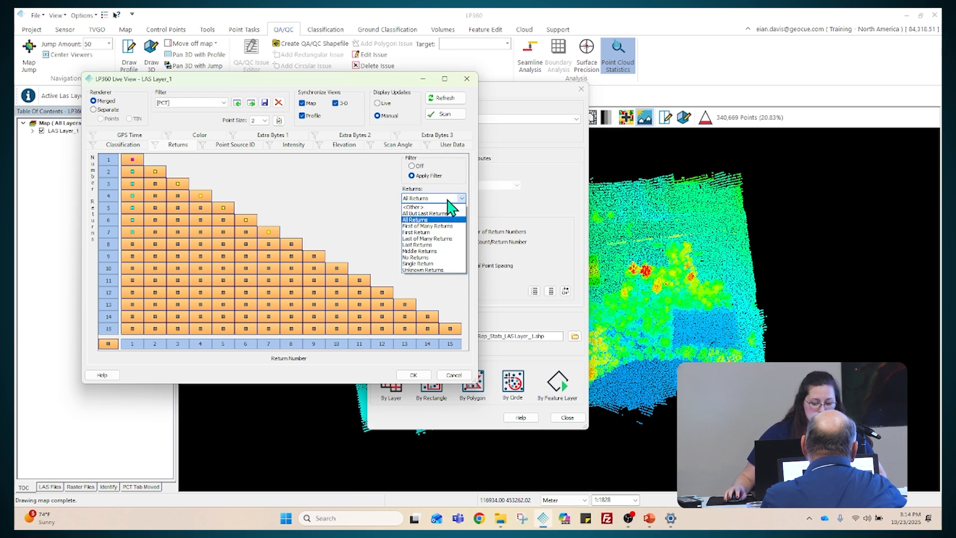
click(431, 232)
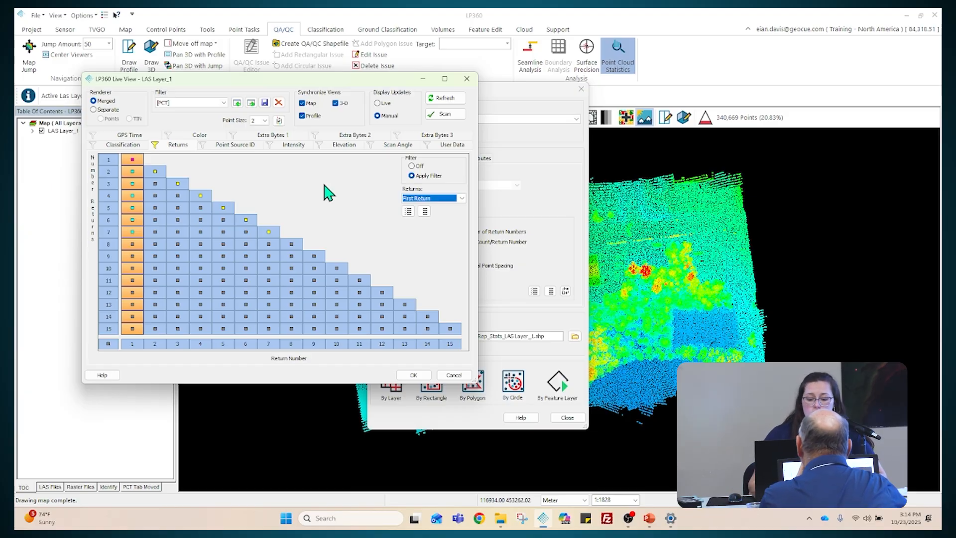
Define a new scan angle range named No Overlap covering values between -20 and 20
click(405, 145)
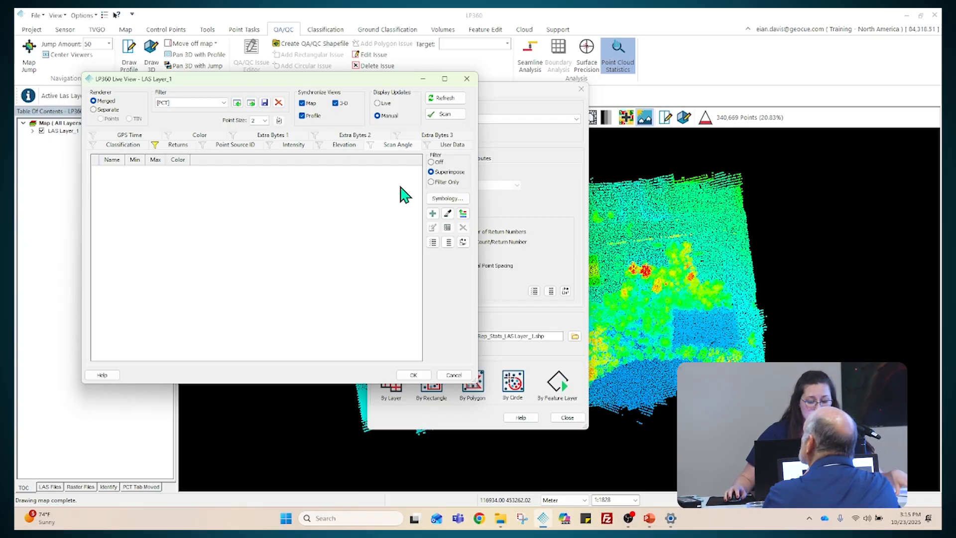
click(433, 214)
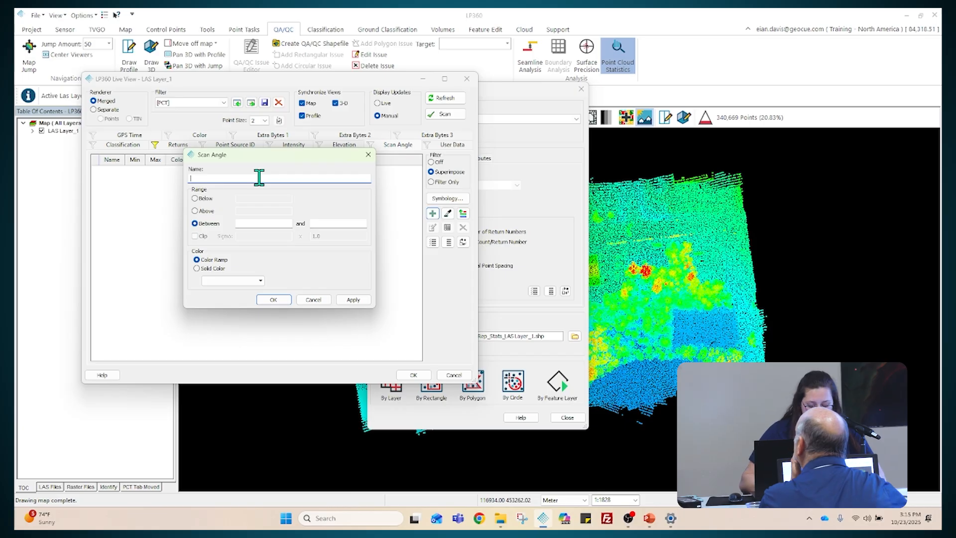
text(No O)
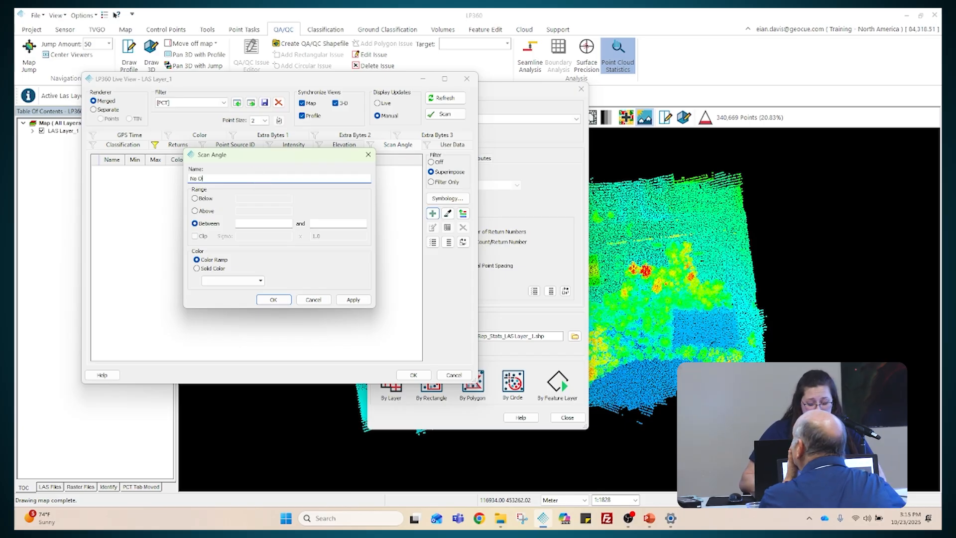
text(verlap)
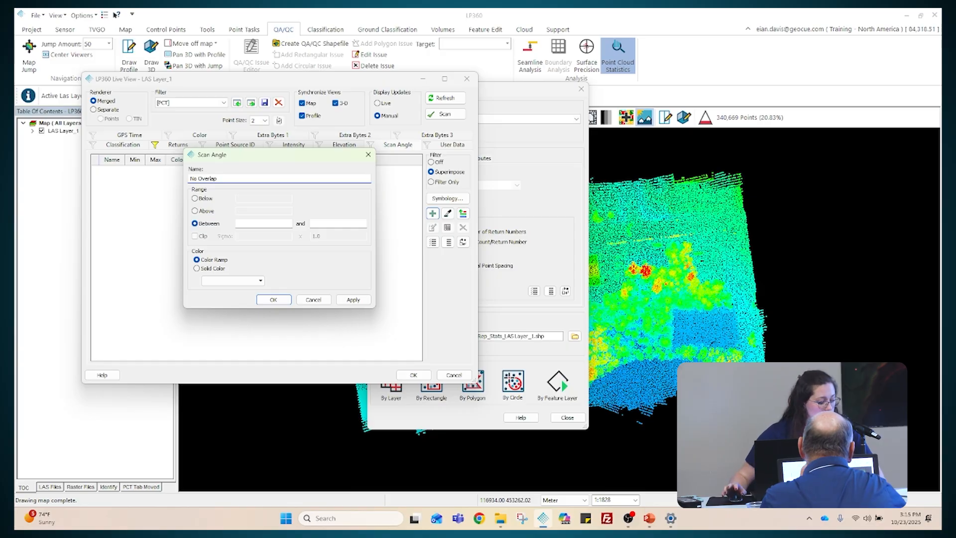
click(258, 221)
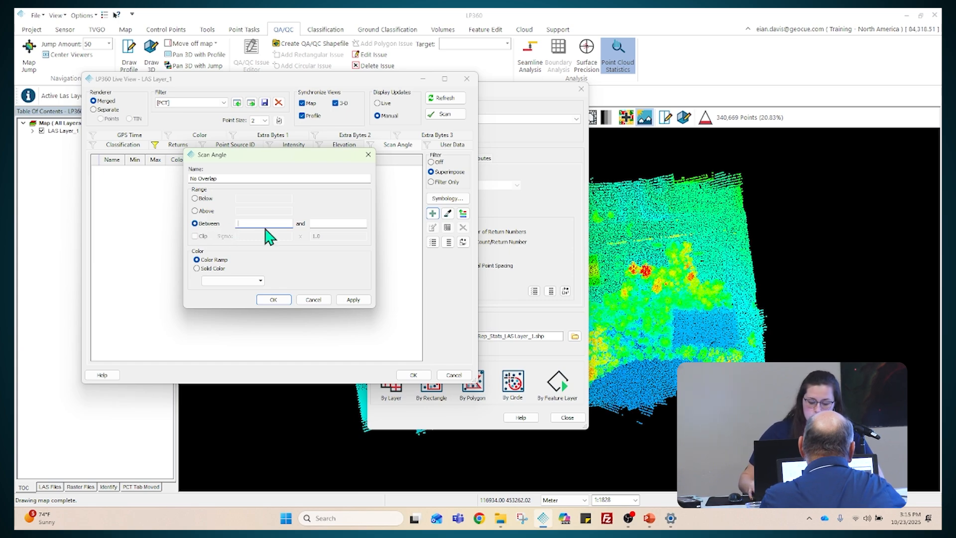
text(-20)
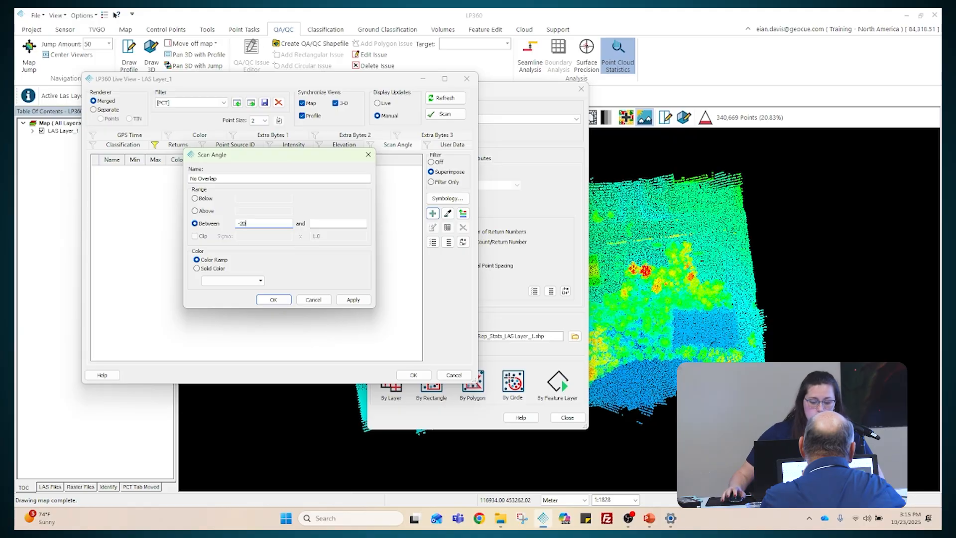
click(330, 223)
text(20)
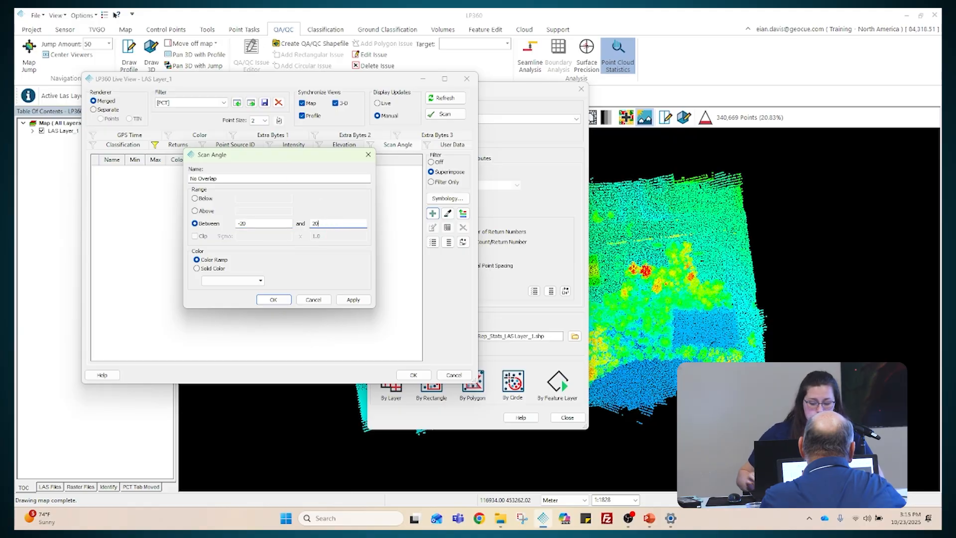
Give the No Overlap scan angle range a solid orange color and add it to the list
click(221, 269)
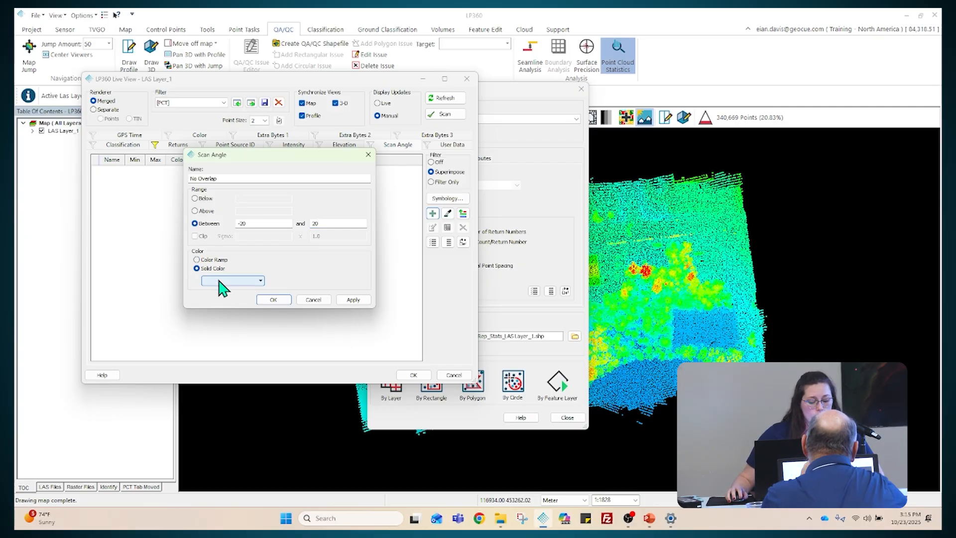
click(220, 280)
click(217, 316)
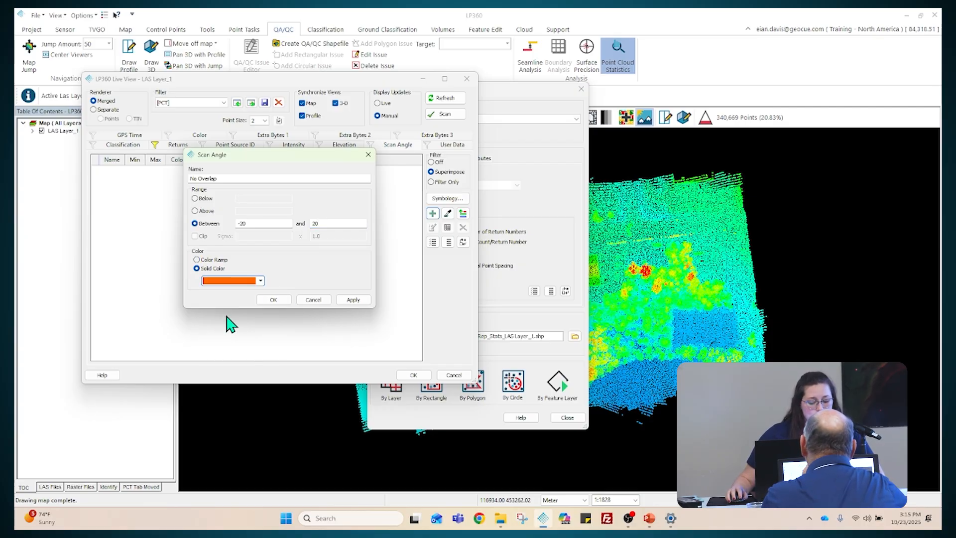
click(274, 300)
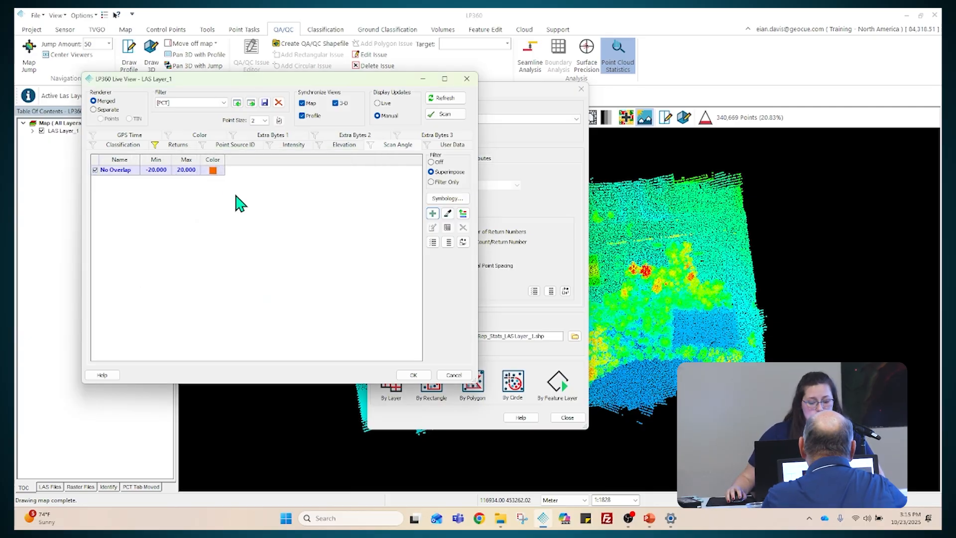
Save the current filter settings as a new stored filter named NoOverelap_Exercise and select it as the active filter
click(268, 104)
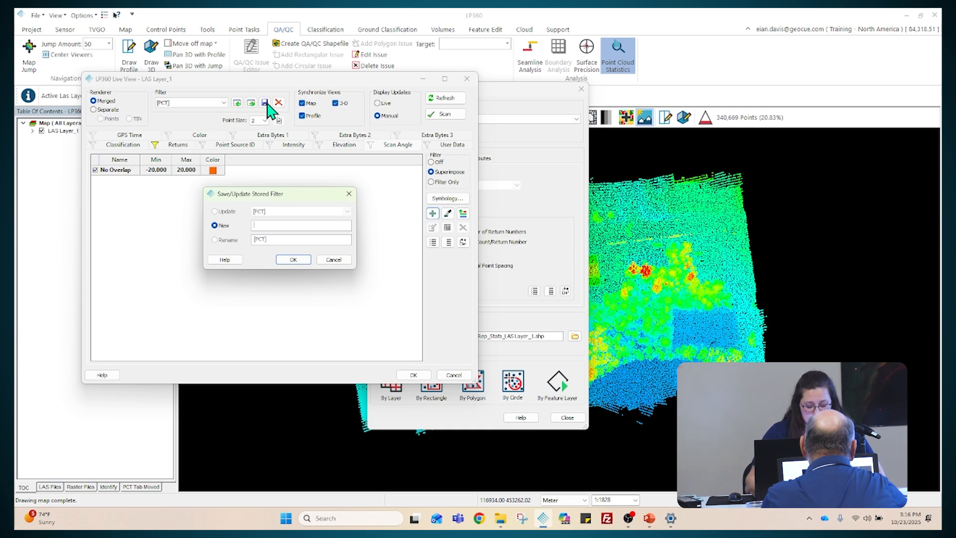
text(N)
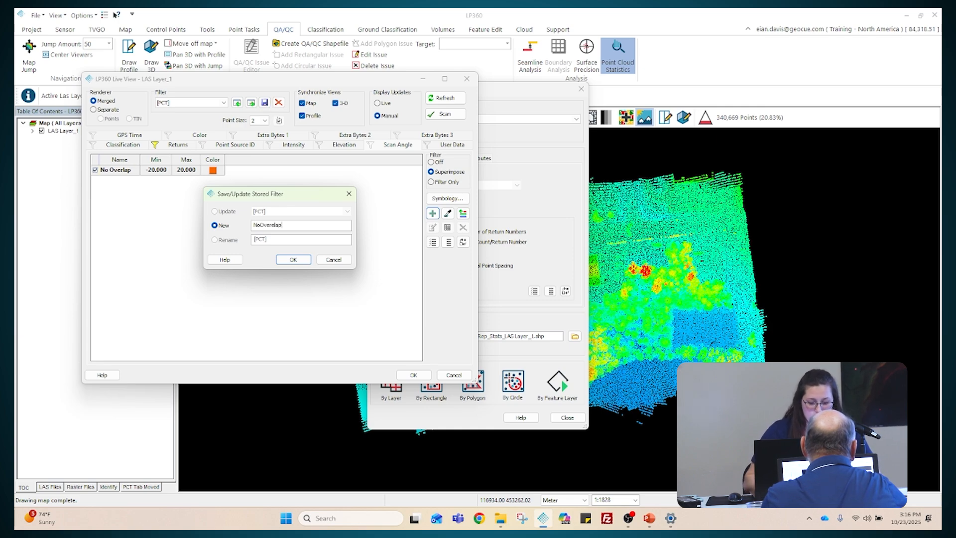
text(oOverlap)
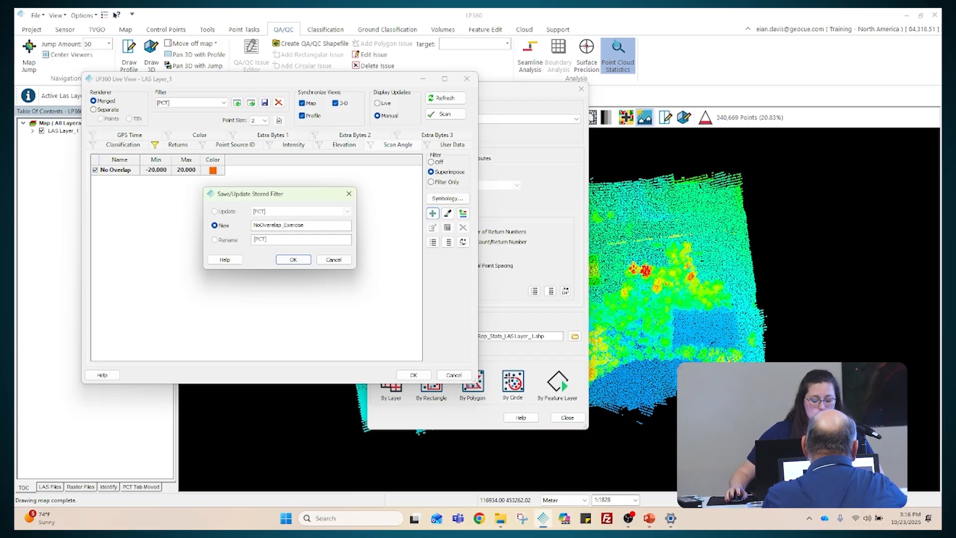
click(292, 260)
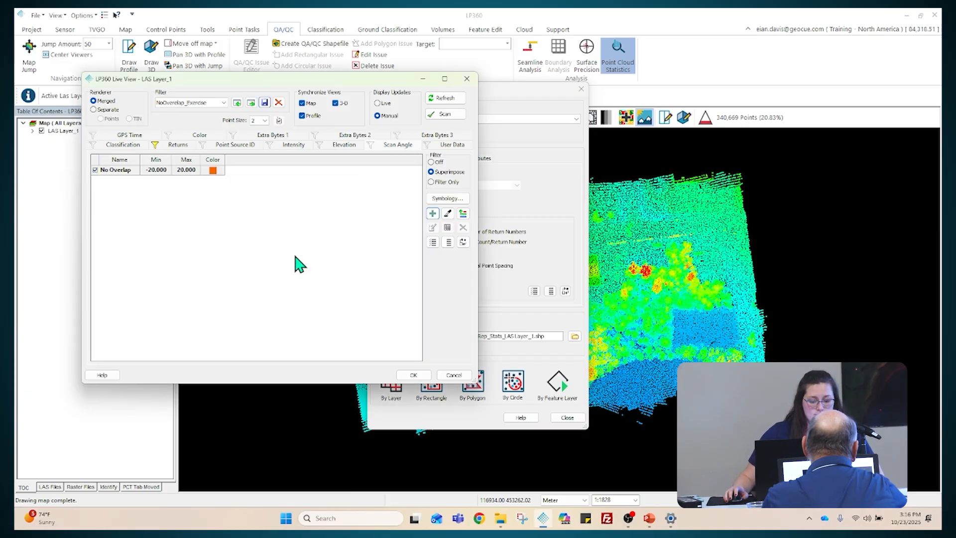
click(222, 103)
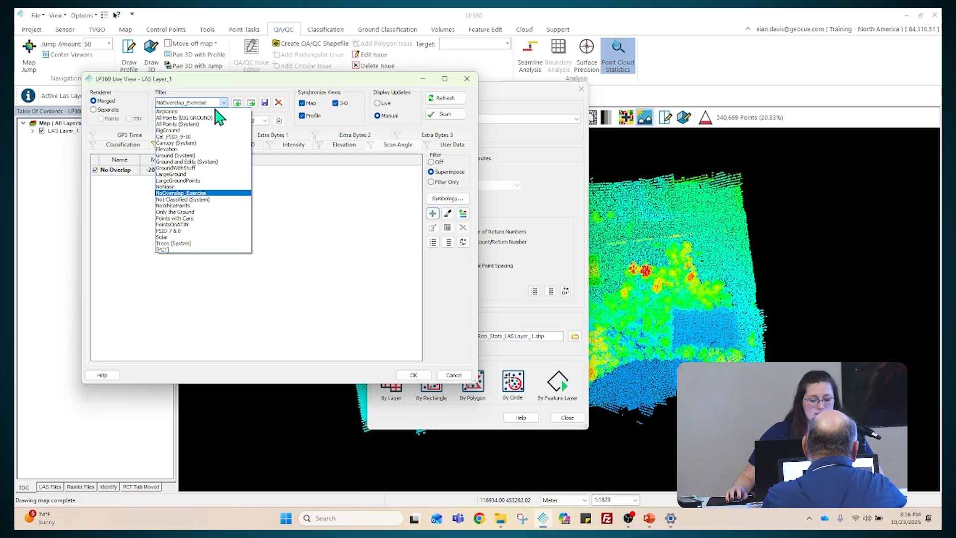
click(202, 193)
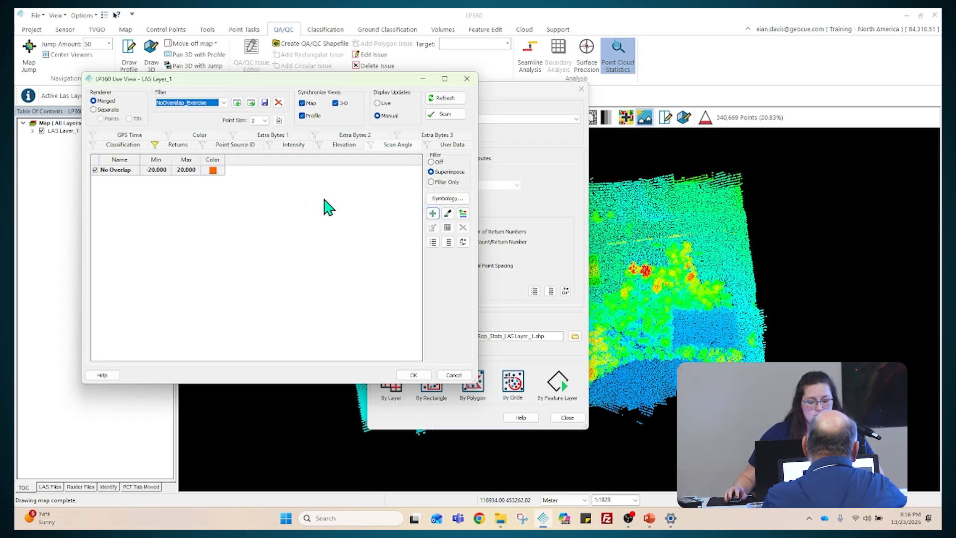
click(301, 208)
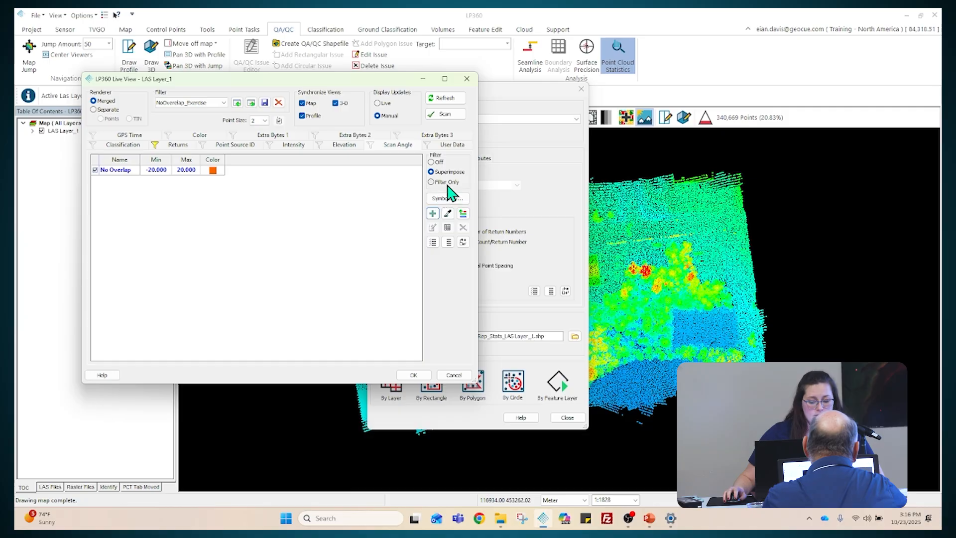
Switch the scan angle range to Filter Only, accept the source points and update the stored filter NoOverelap_Exercise with the change
click(432, 182)
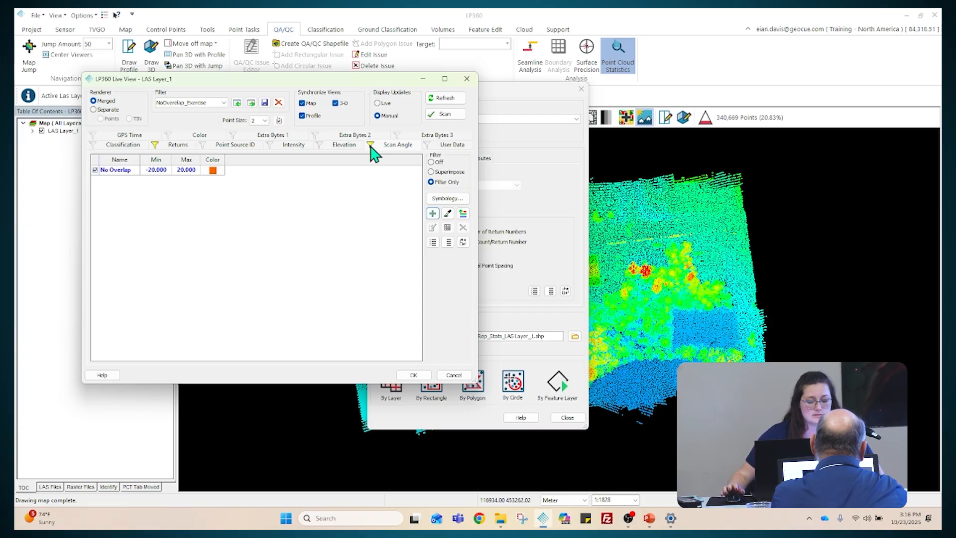
click(413, 376)
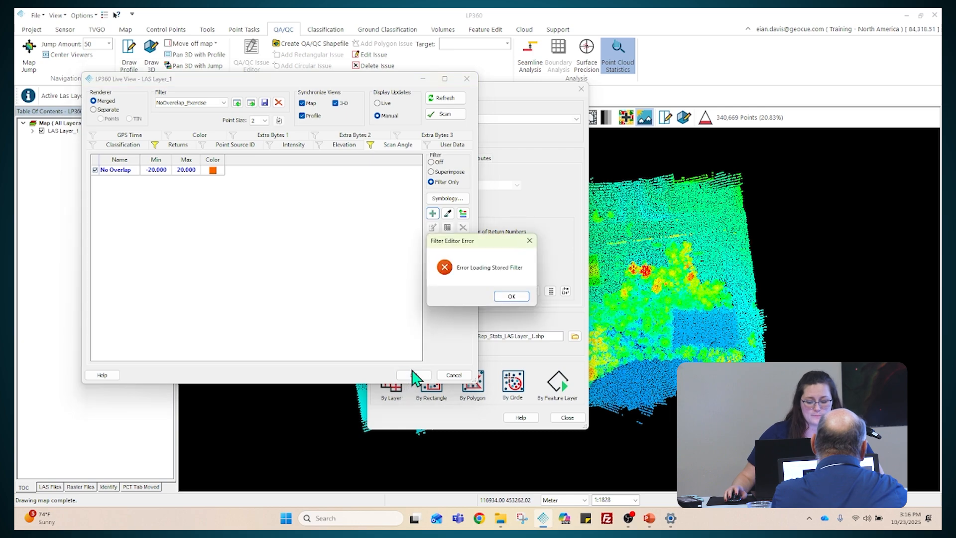
click(520, 298)
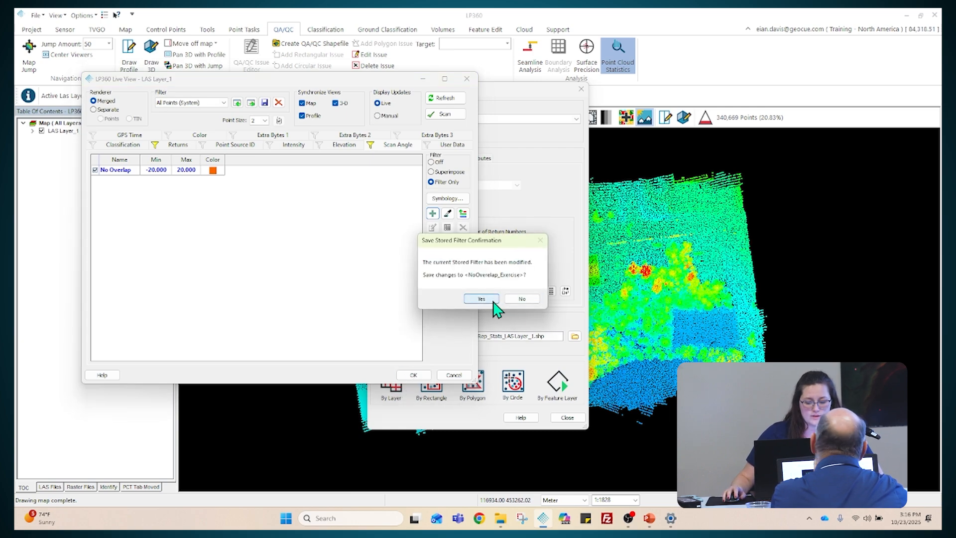
click(493, 301)
click(222, 226)
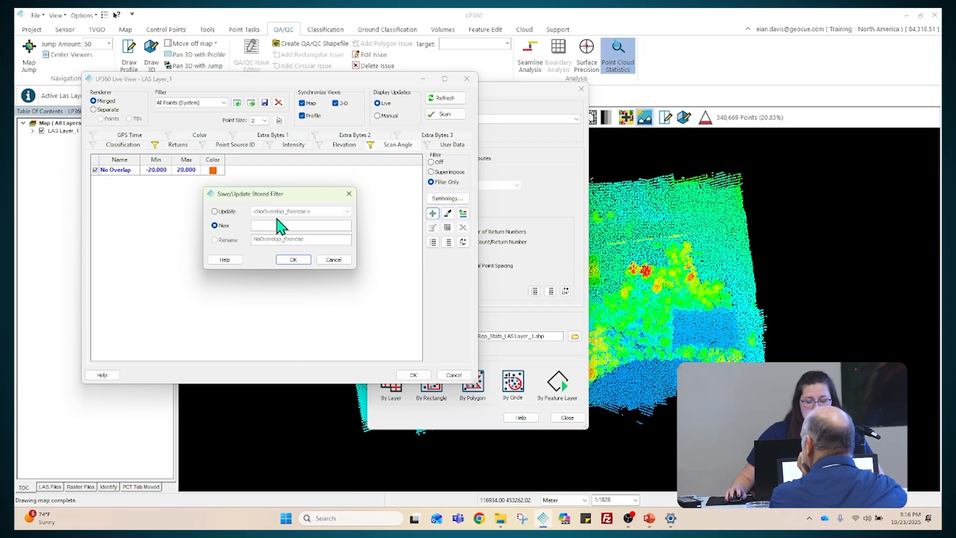
click(228, 212)
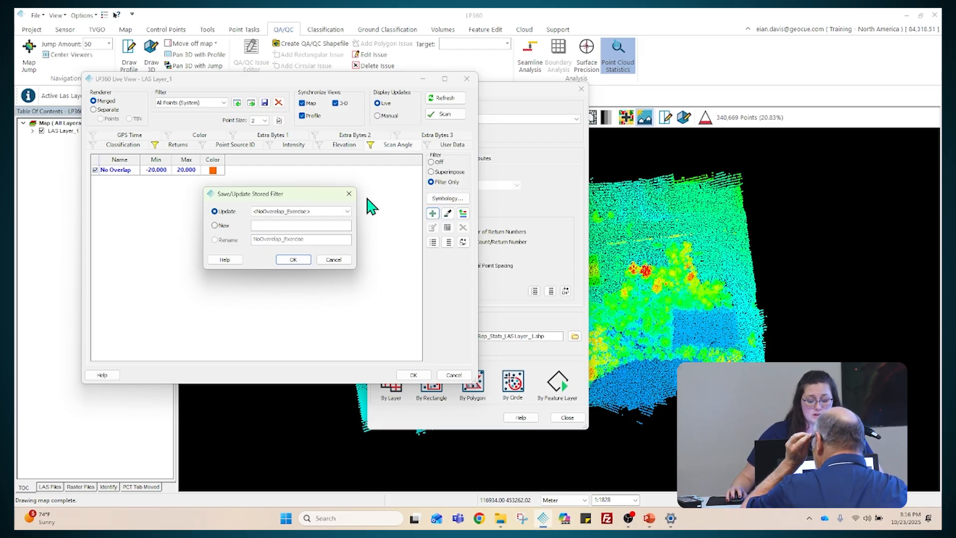
click(294, 260)
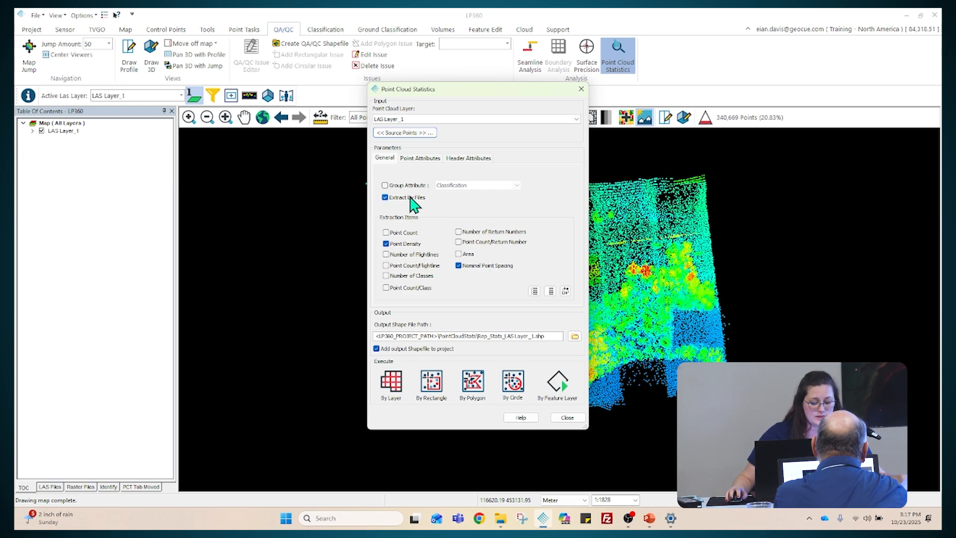
In the point attributes to summarize, add Min and Max for Elevation, and enable Intensity with Min, Avg and Max
click(408, 159)
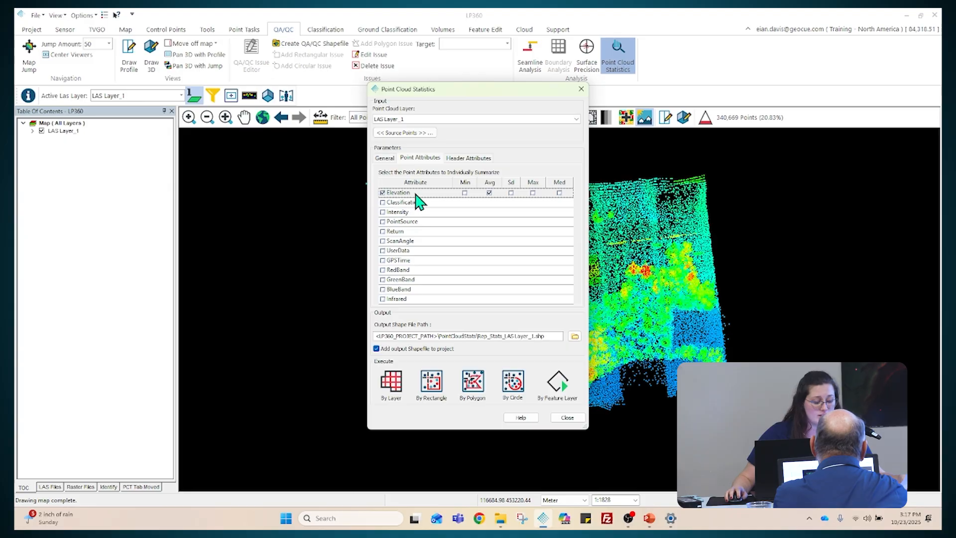
click(465, 193)
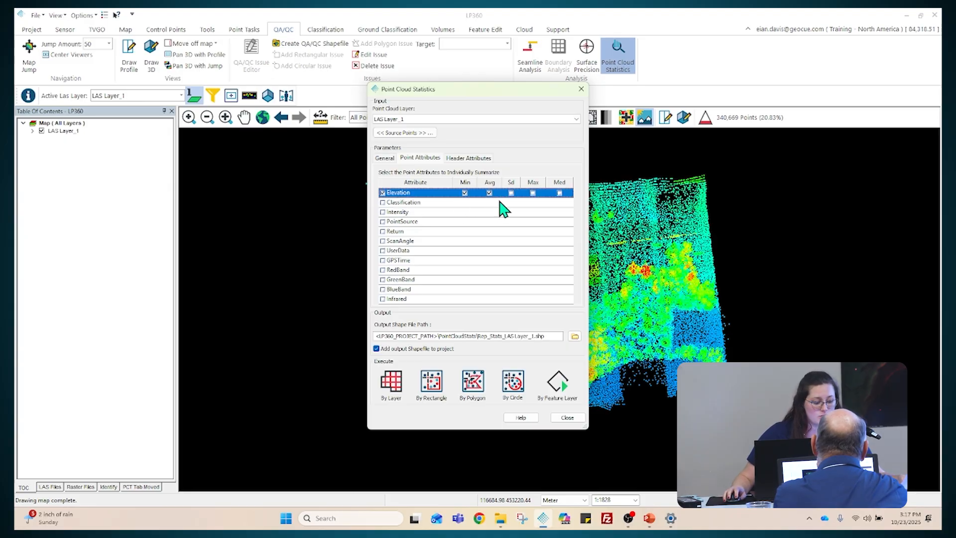
click(533, 193)
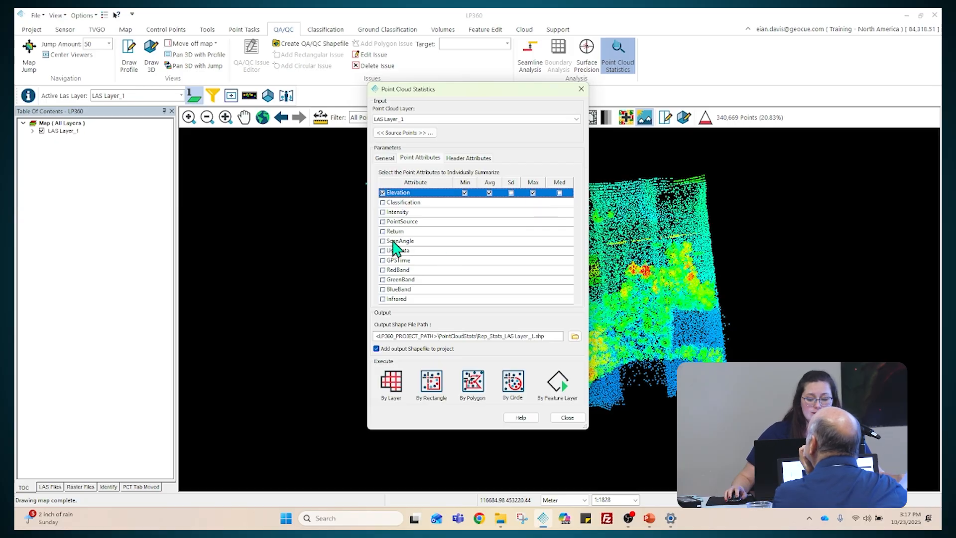
click(383, 212)
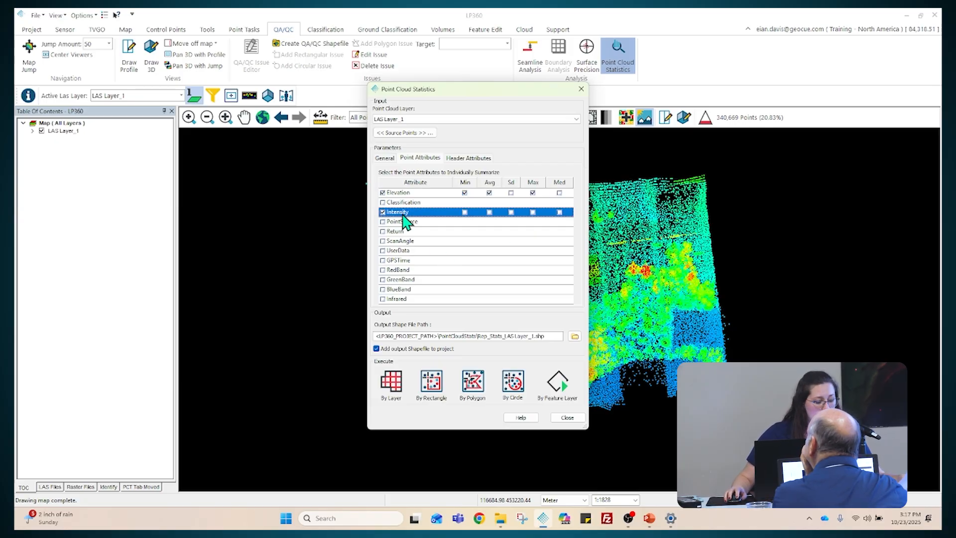
click(466, 213)
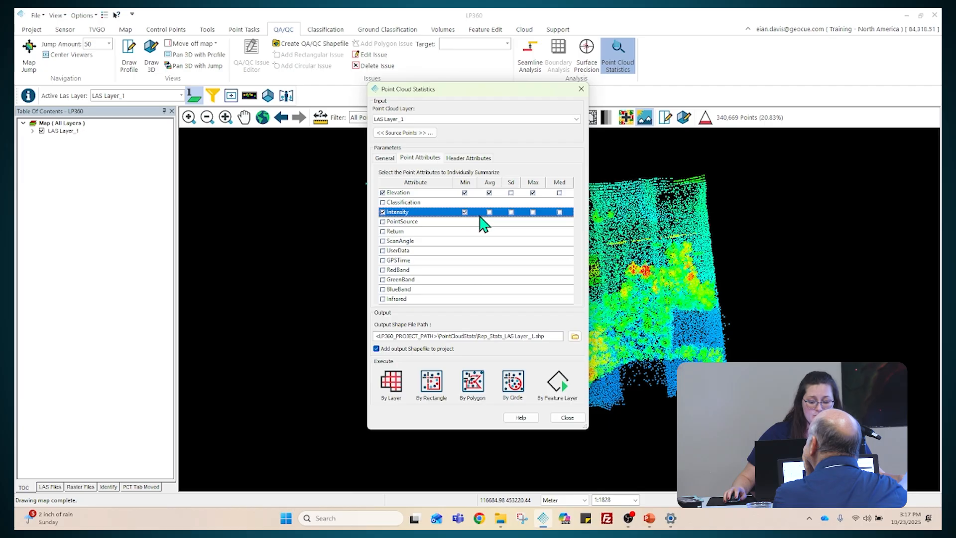
click(489, 213)
click(533, 213)
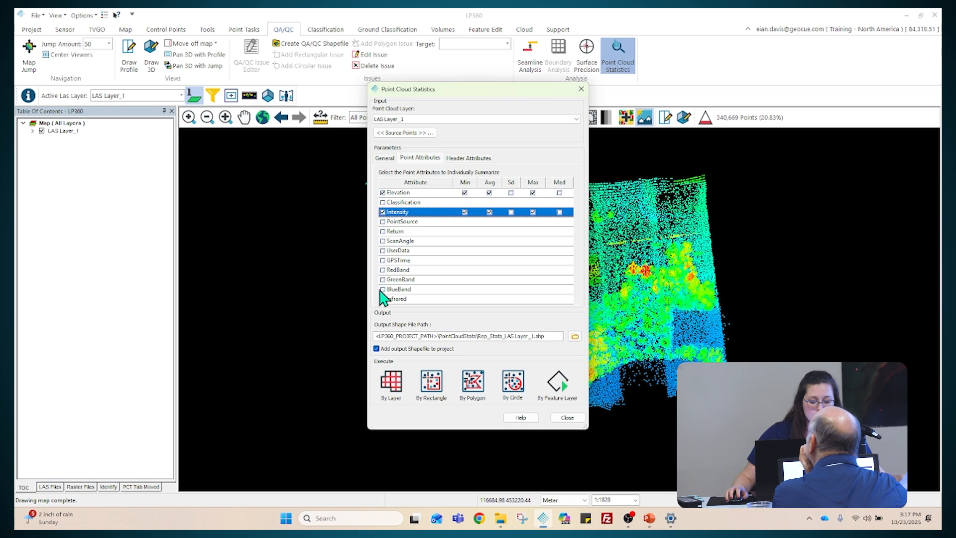
Enable the Return and GPSTime point attributes, each summarized by Min and Max
click(383, 231)
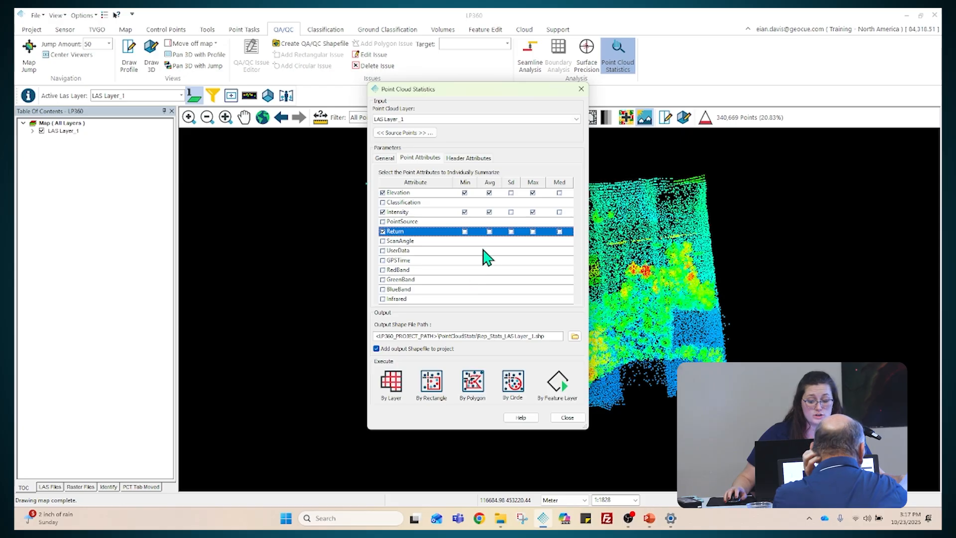
click(465, 232)
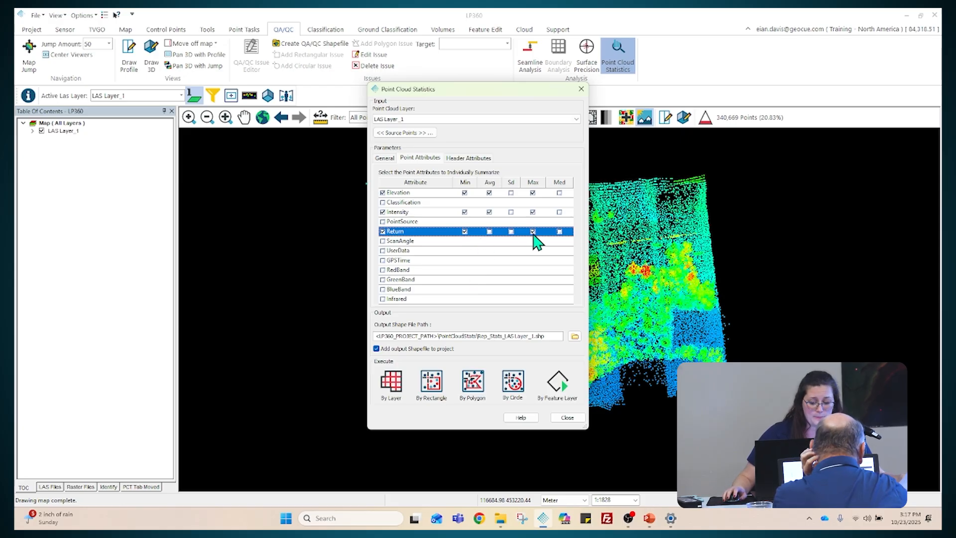
click(383, 261)
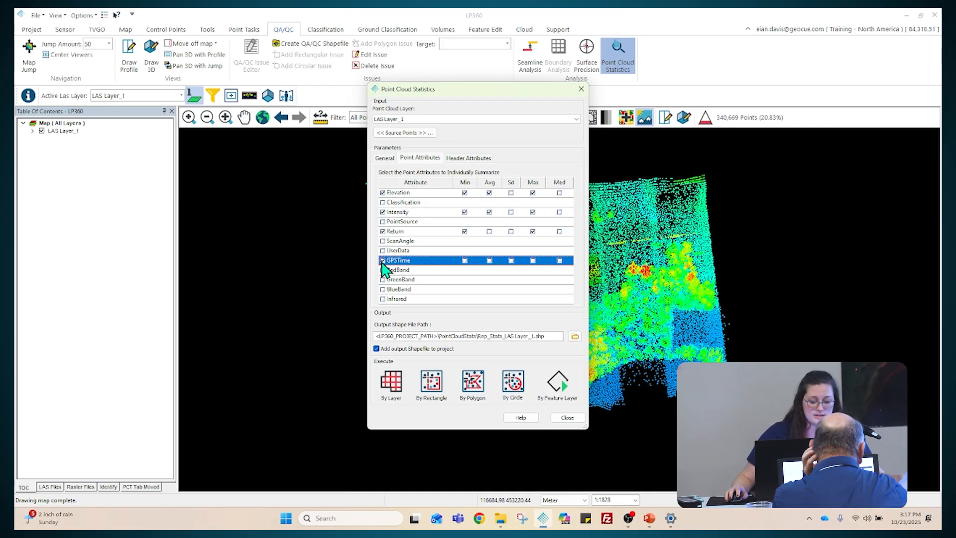
click(464, 260)
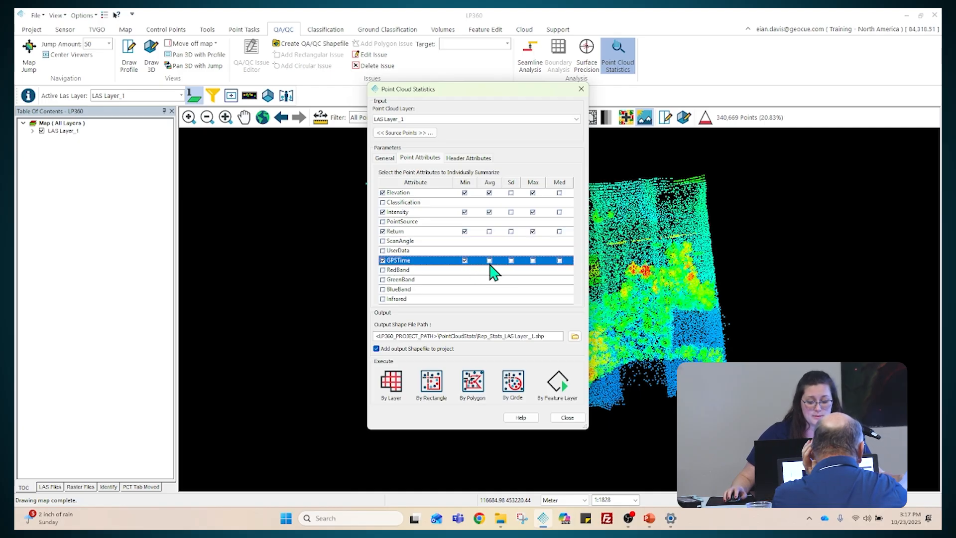
click(533, 261)
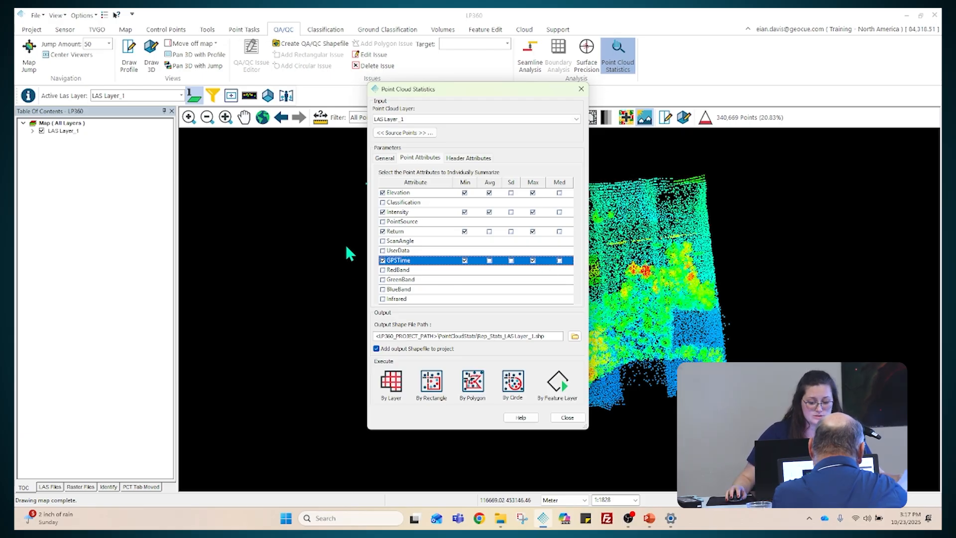
Enable the ScanAngle point attribute, summarized by Min, Avg and Max
click(382, 241)
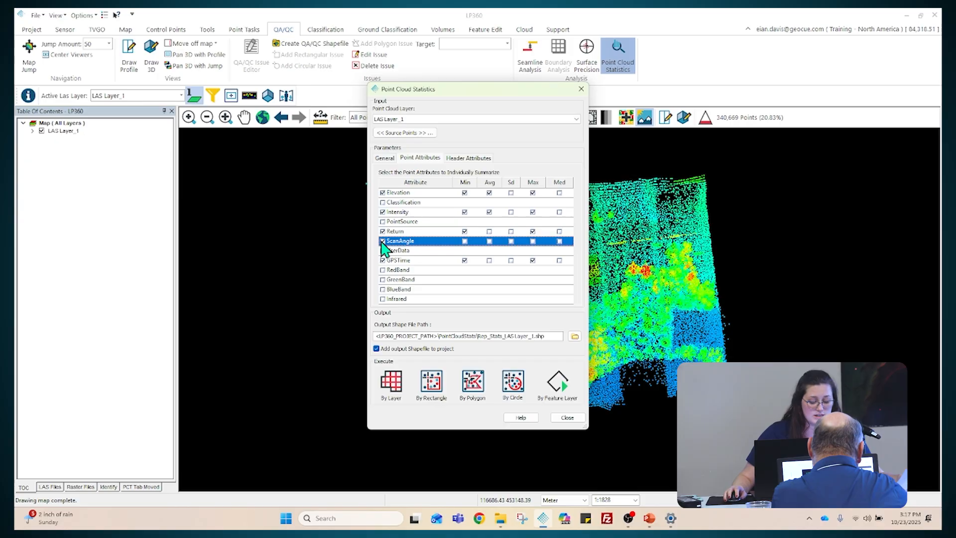
click(464, 241)
click(490, 241)
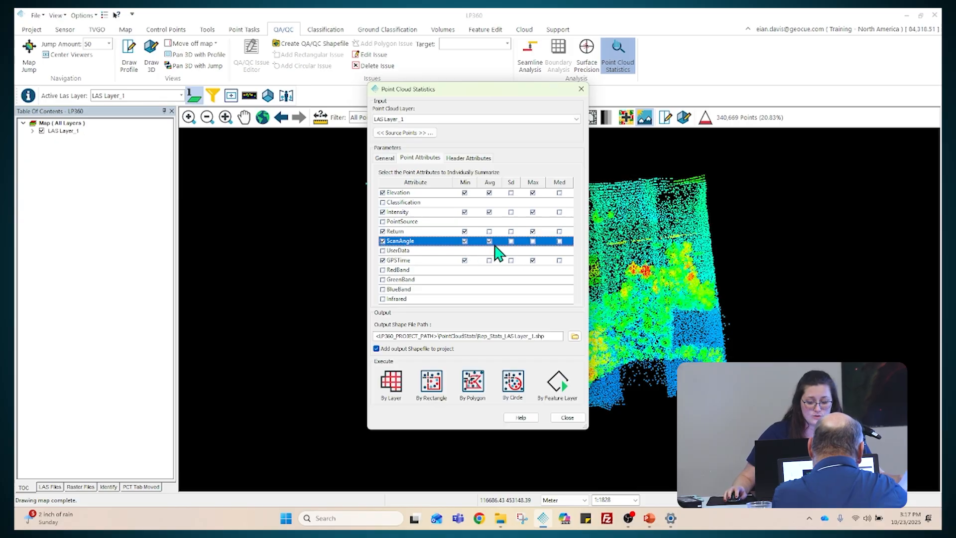
click(533, 241)
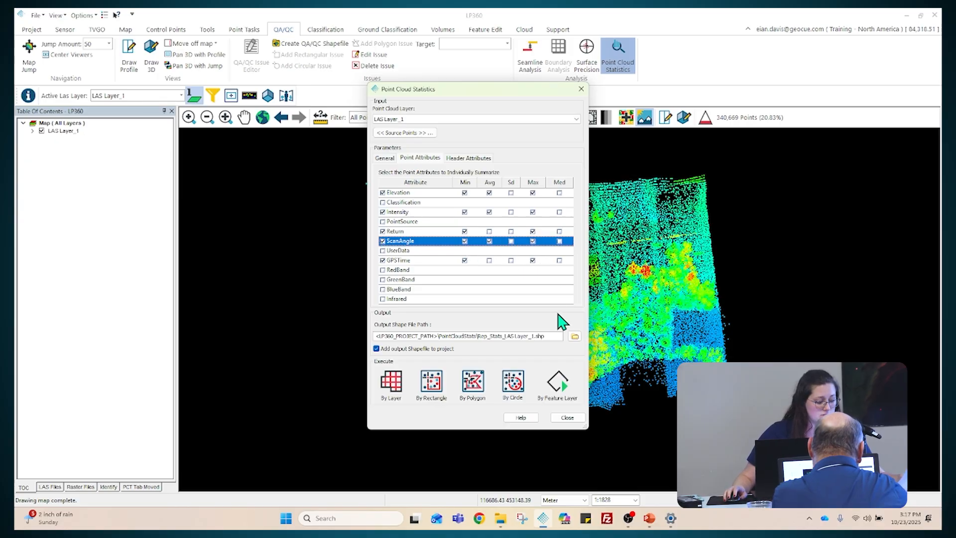
Enable the header attributes FileSourceID, GlobalEncoding, ProjectGUID, Version, Point Record Length, Scale Factor, System Identifier and Generating Software
click(466, 159)
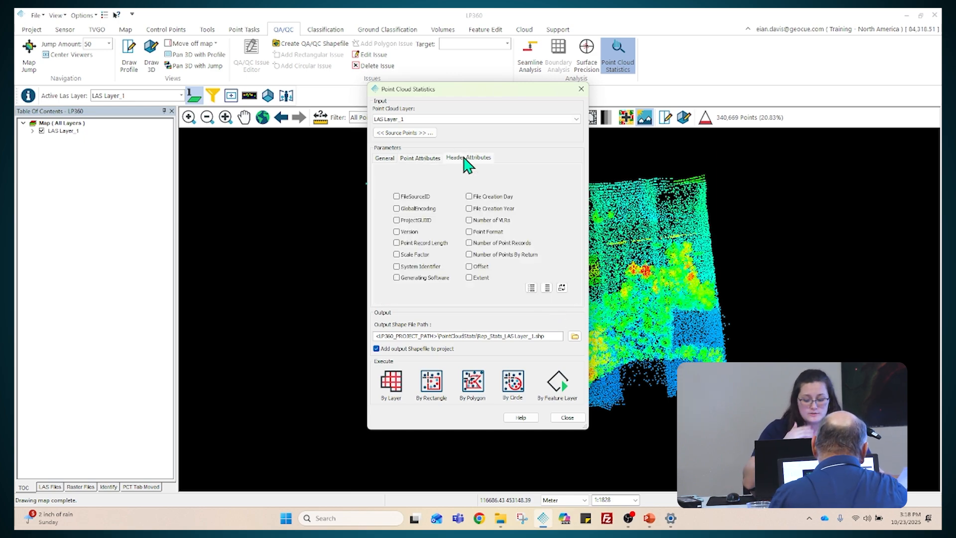
click(397, 196)
click(397, 208)
click(397, 219)
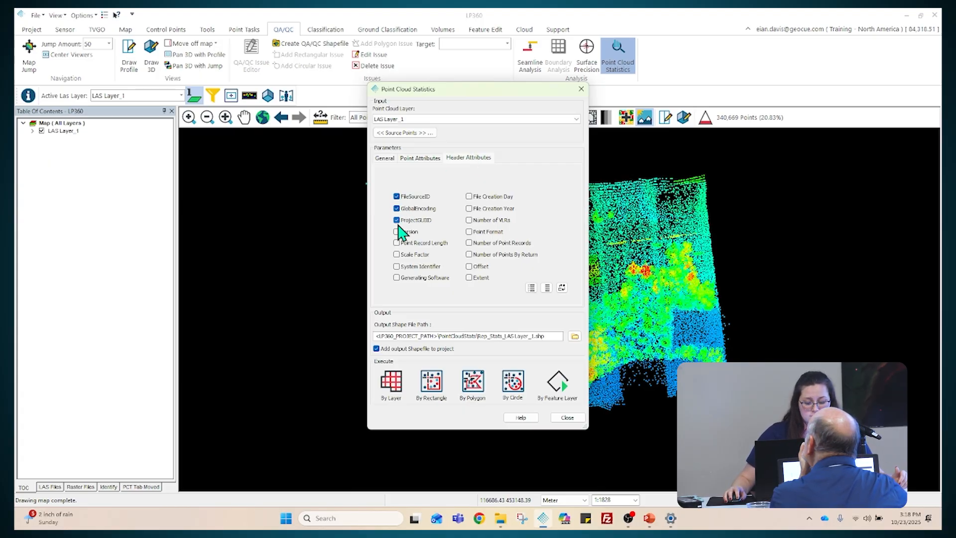
click(397, 232)
click(397, 243)
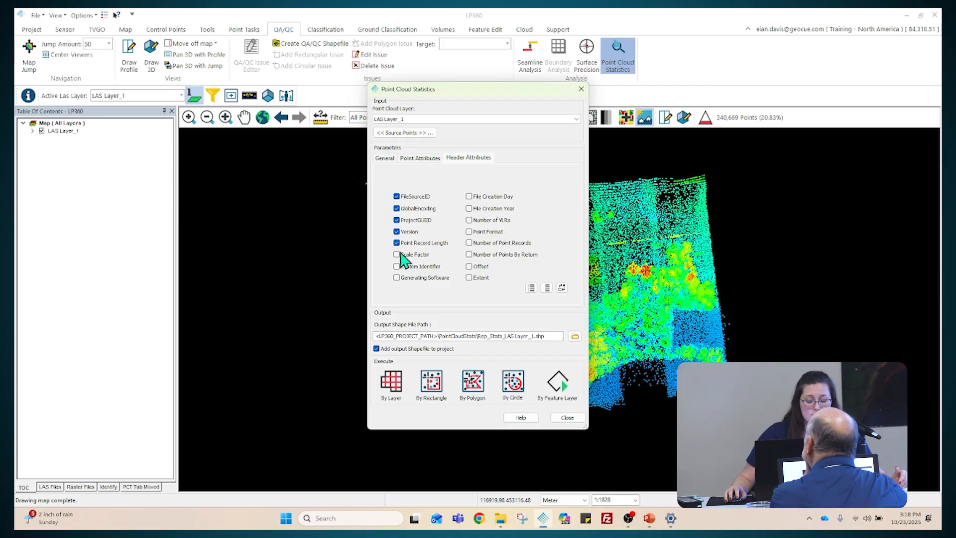
click(399, 254)
click(399, 267)
click(401, 277)
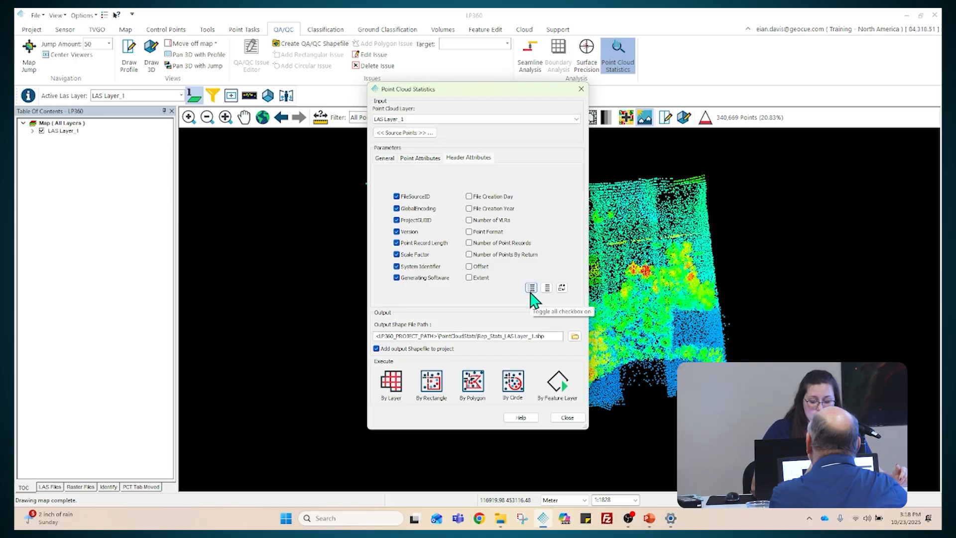
Switch on all the remaining header attributes at once, so File Creation Day through Extent are included
key(ctrl)
key(ctrl)
key(ctrl)
key(ctrl)
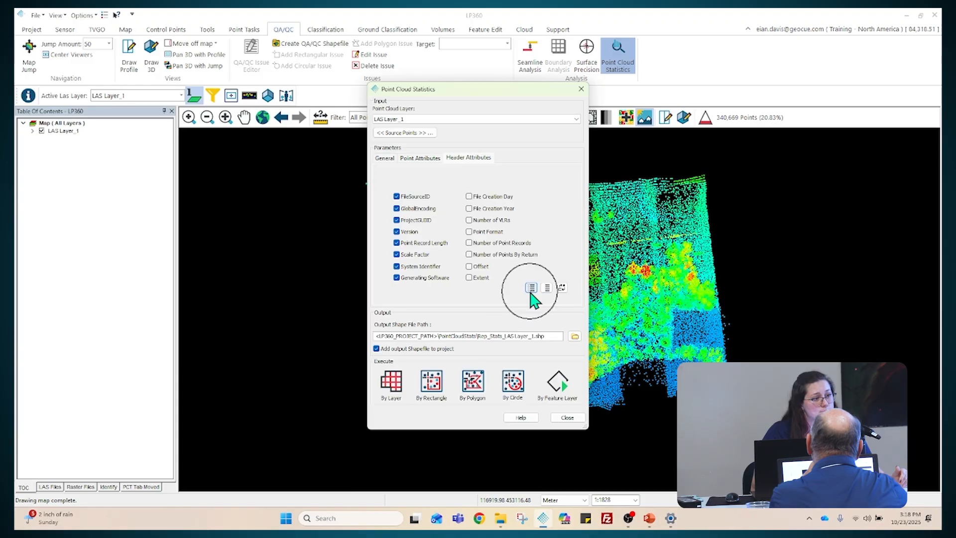
click(531, 291)
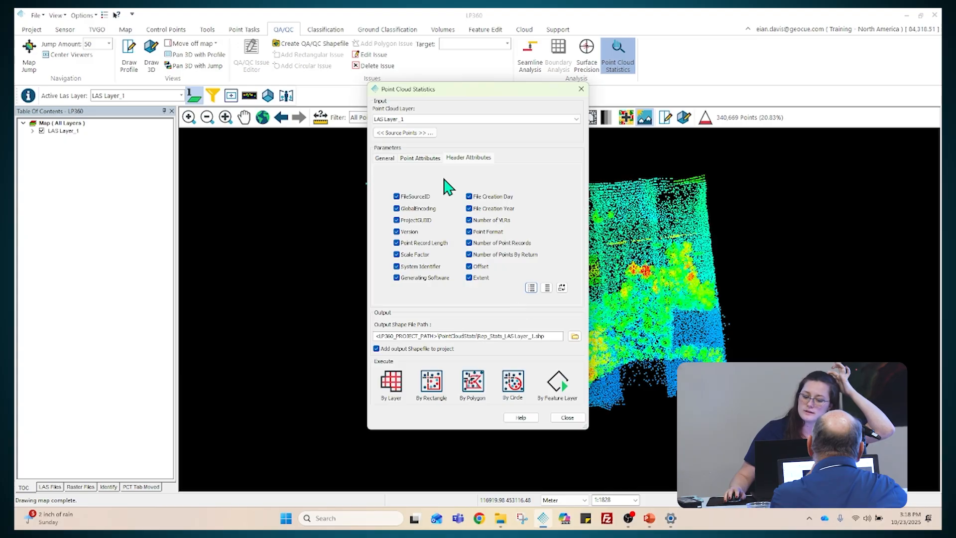
Review the general statistics parameters, checking Extract By Files and the Point Density and Nominal Point Spacing extraction items
click(385, 158)
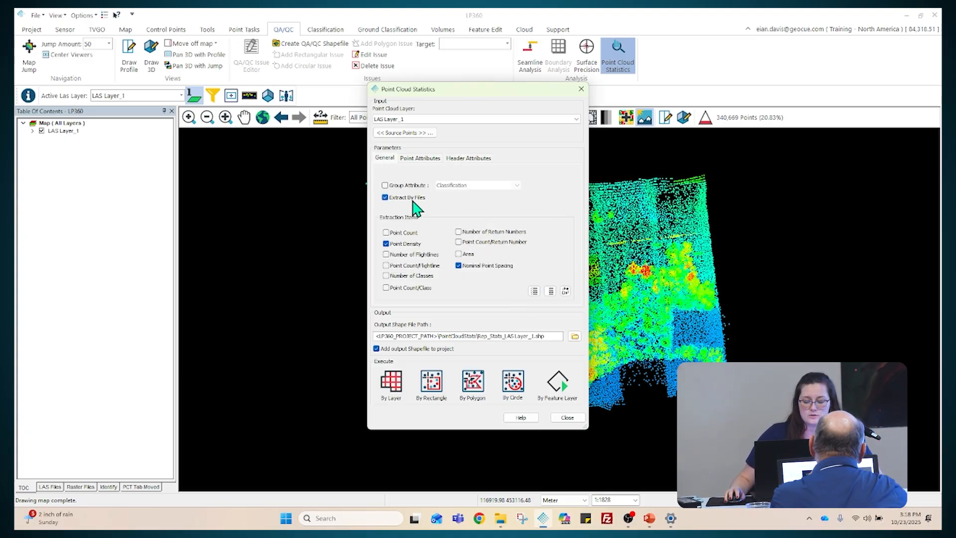
key(ctrl)
key(ctrl)
key(ctrl)
key(ctrl)
key(ctrl)
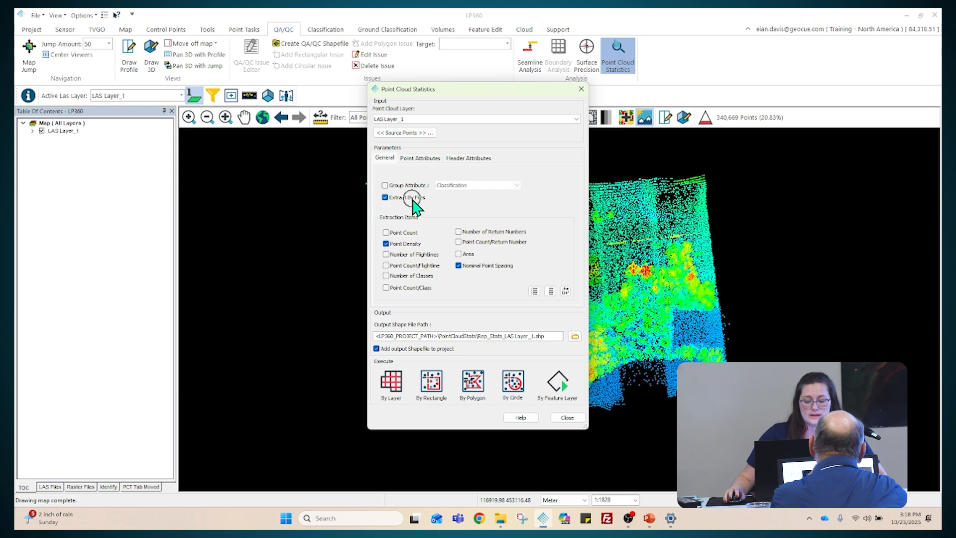
key(ctrl)
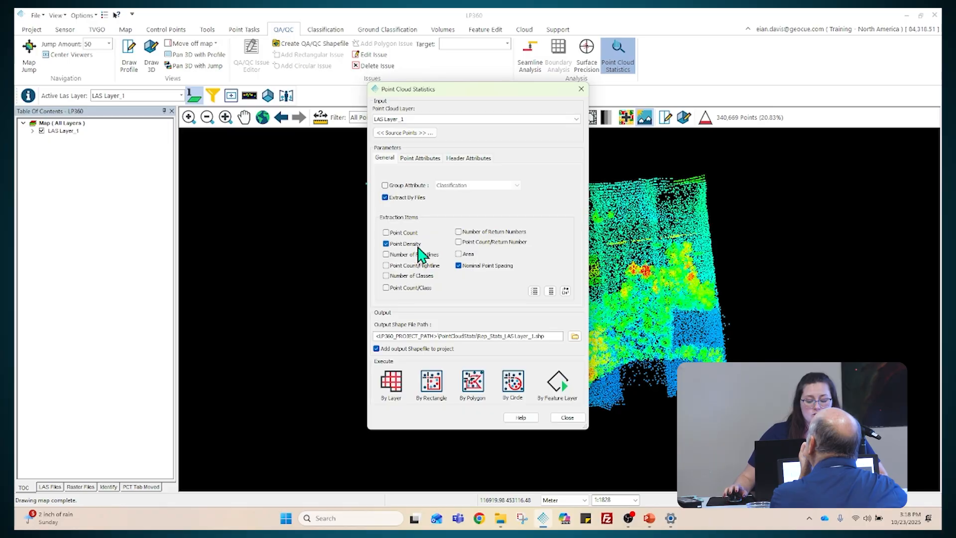
key(ctrl)
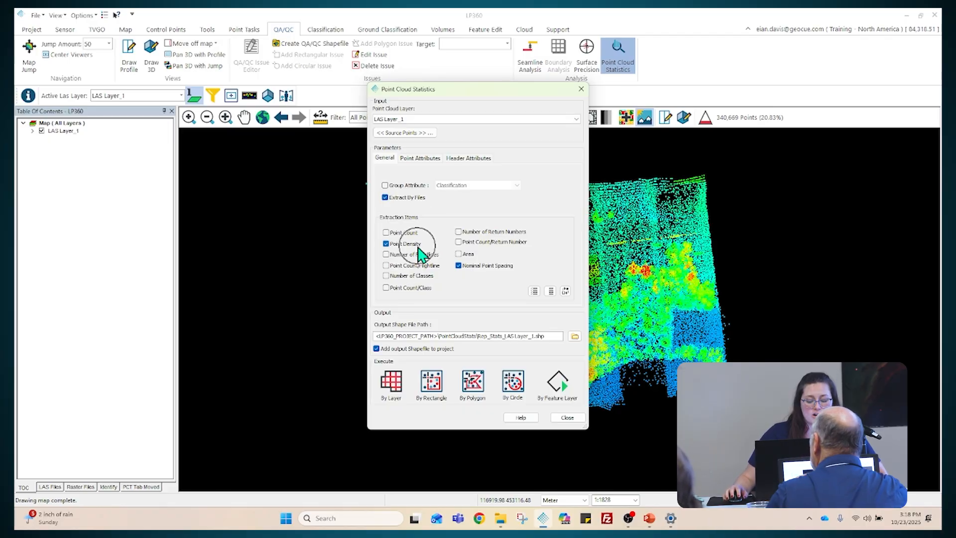
key(ctrl)
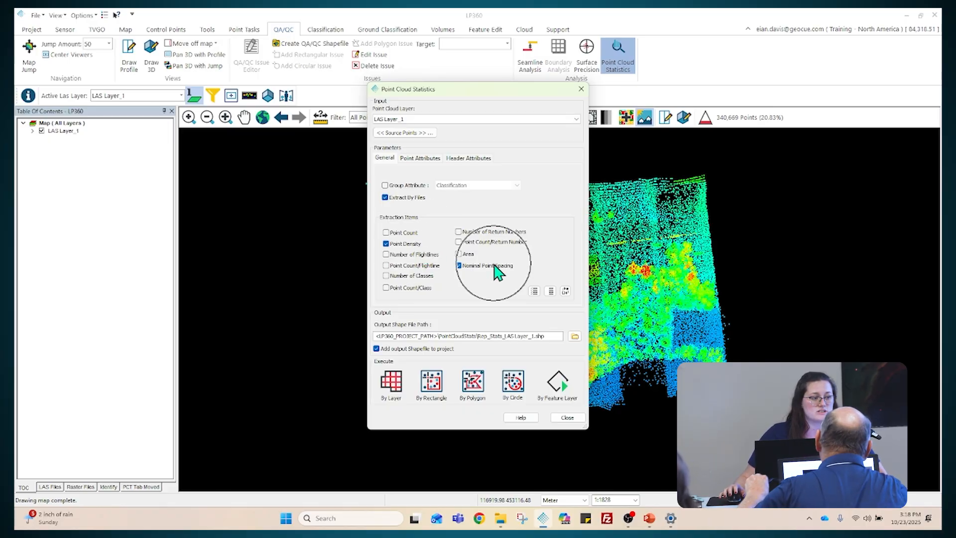
key(ctrl)
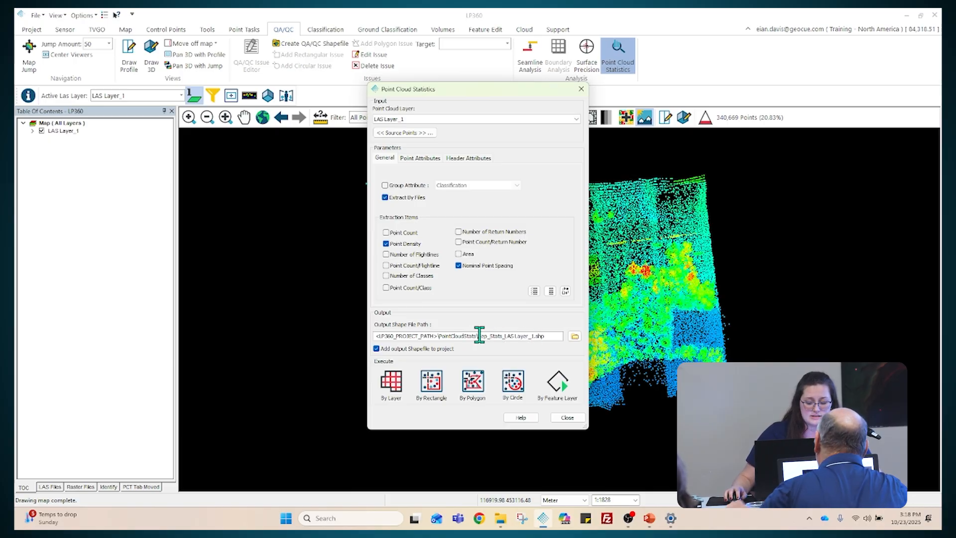
Set the output shapefile to Stats_LAS Layer_1.shp and run the point cloud statistics by layer
drag(478, 336, 486, 335)
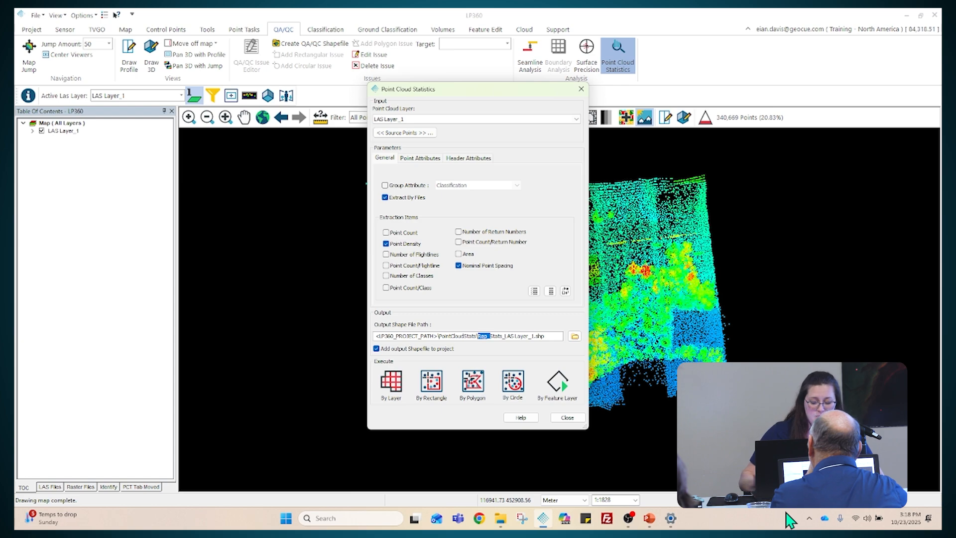
click(574, 338)
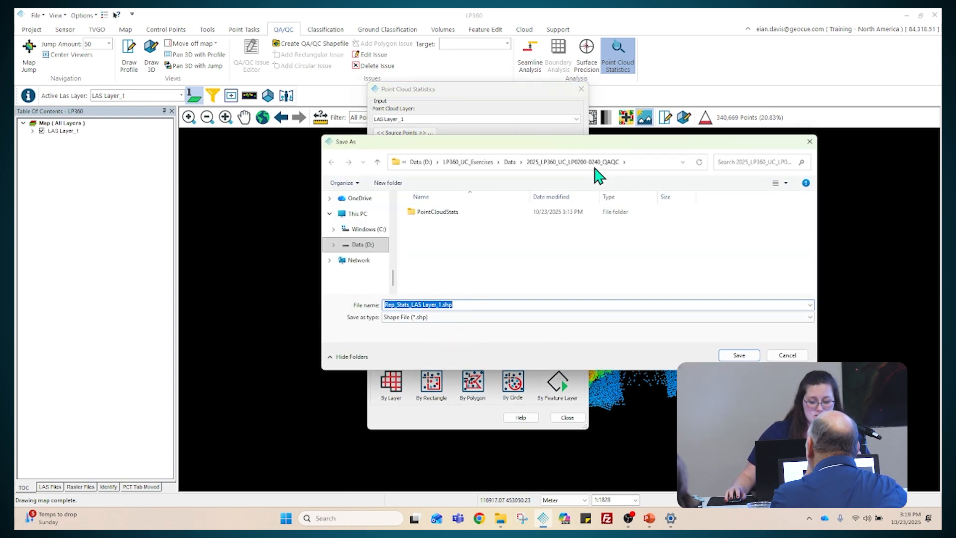
click(443, 304)
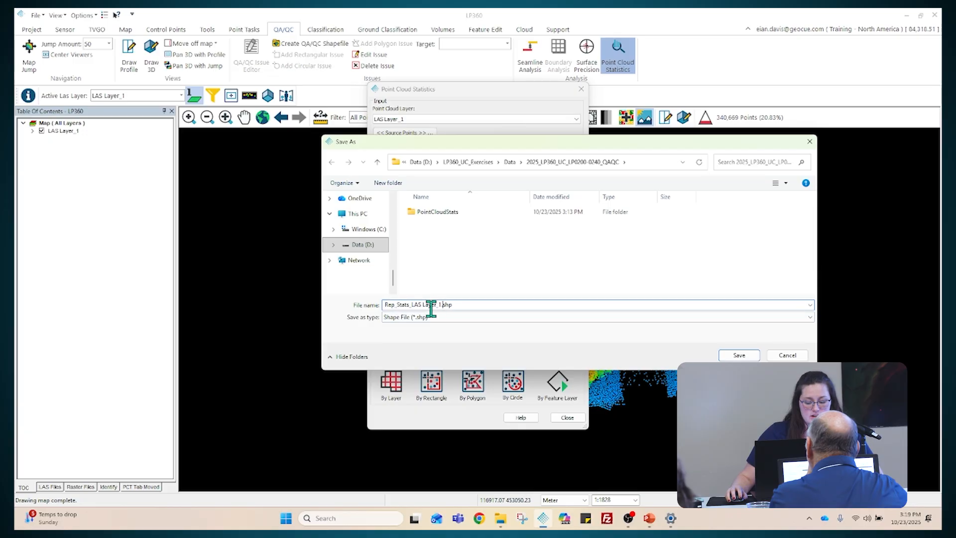
drag(396, 305, 382, 304)
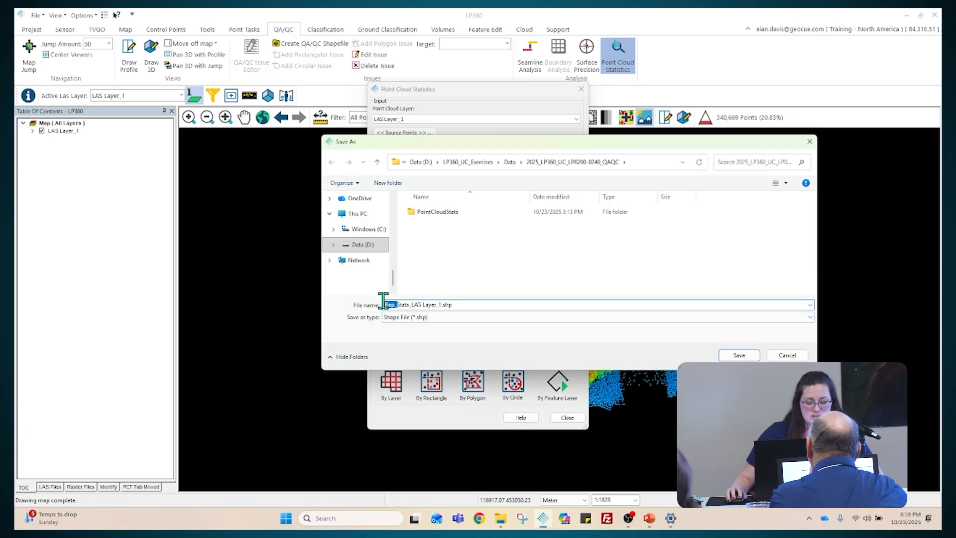
key(BackSpace)
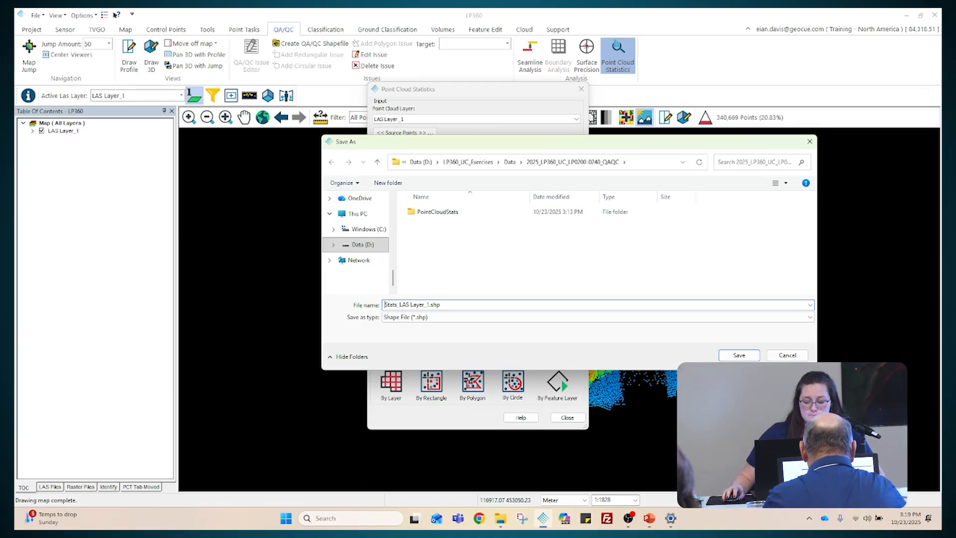
click(739, 355)
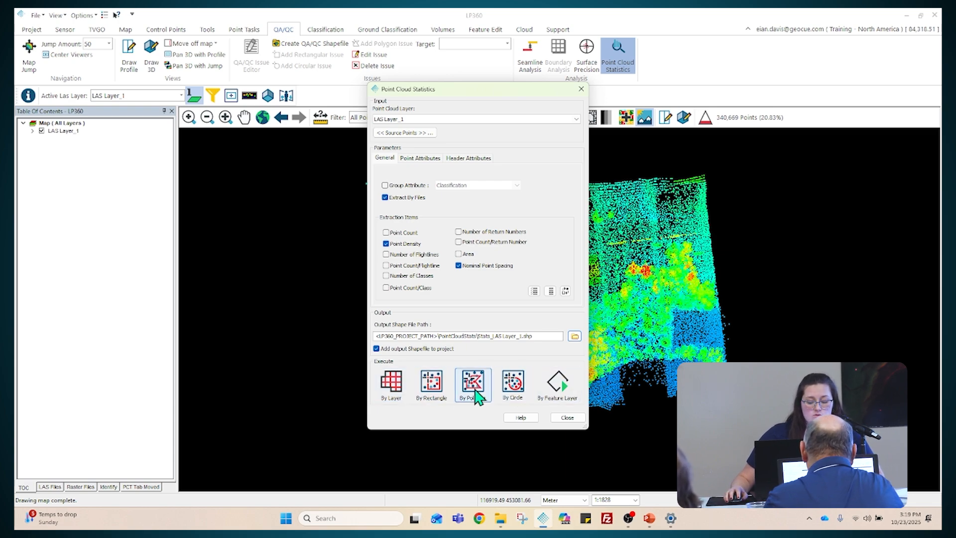
click(402, 394)
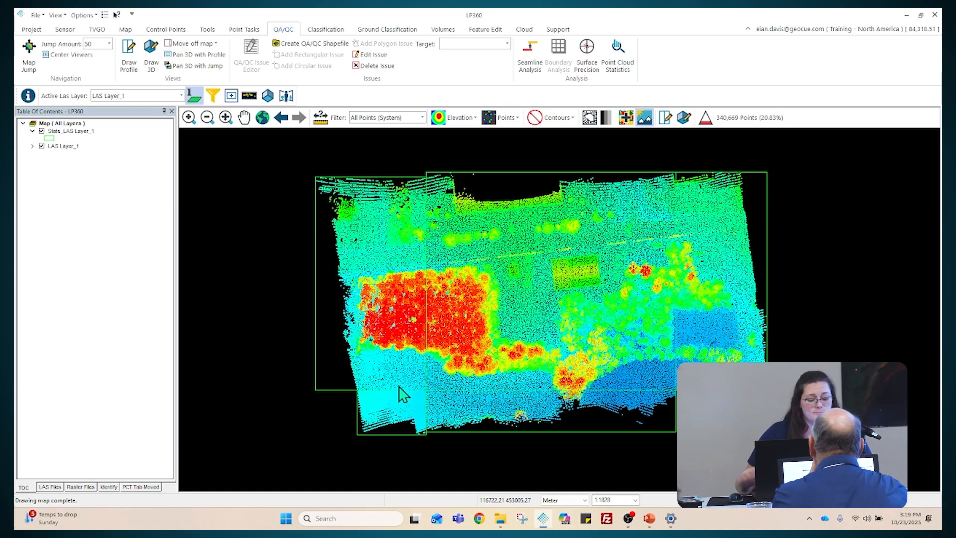
Open the Feature Analyst for the Stats_LAS Layer_1 layer and select its first record
right_click(87, 138)
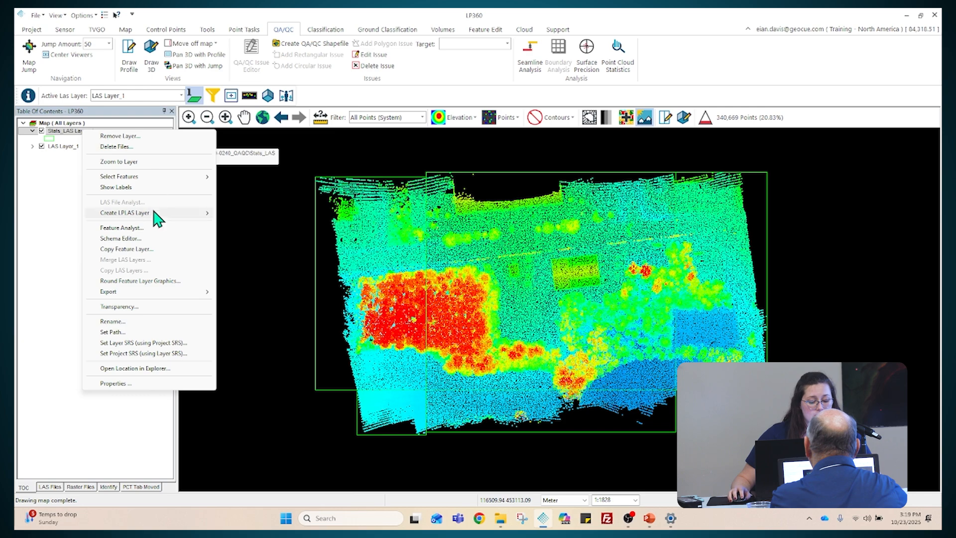
click(137, 229)
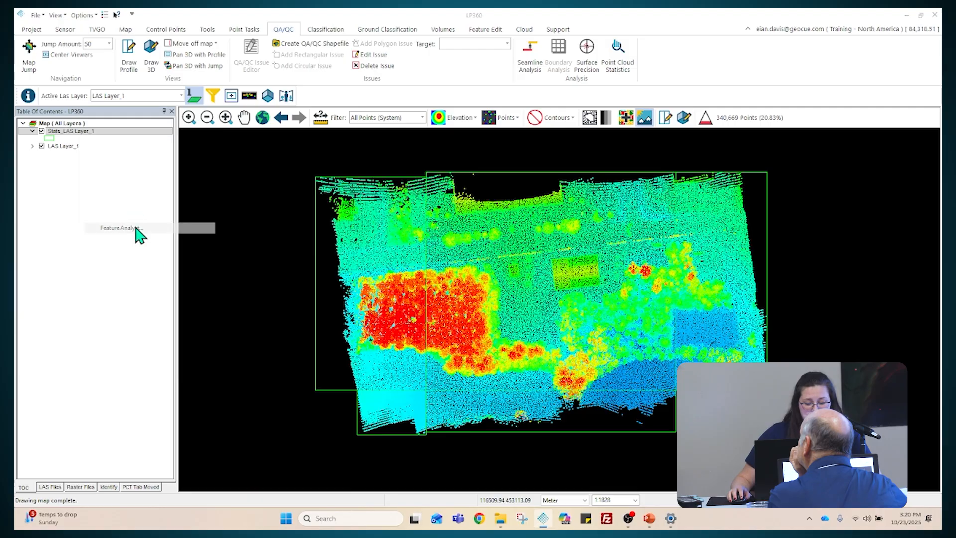
drag(523, 158, 296, 98)
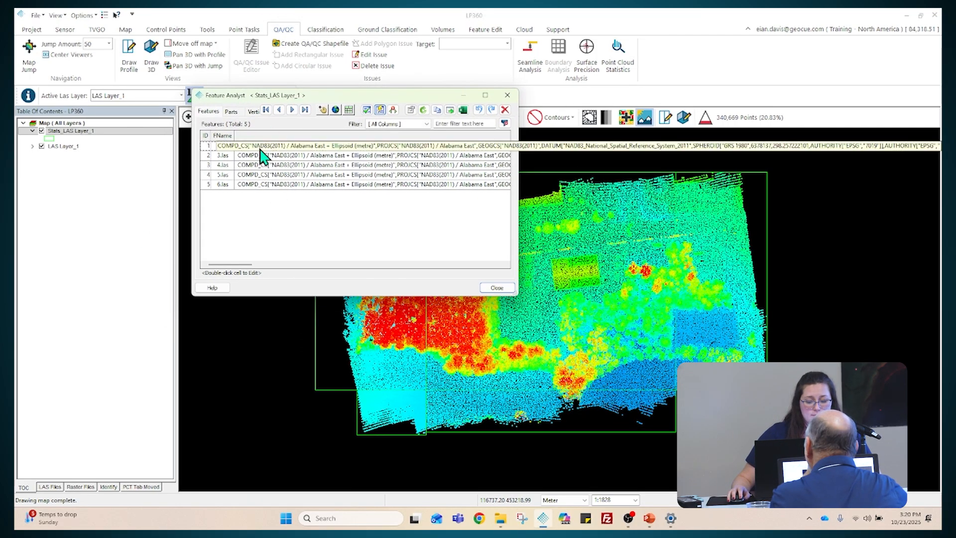
click(209, 146)
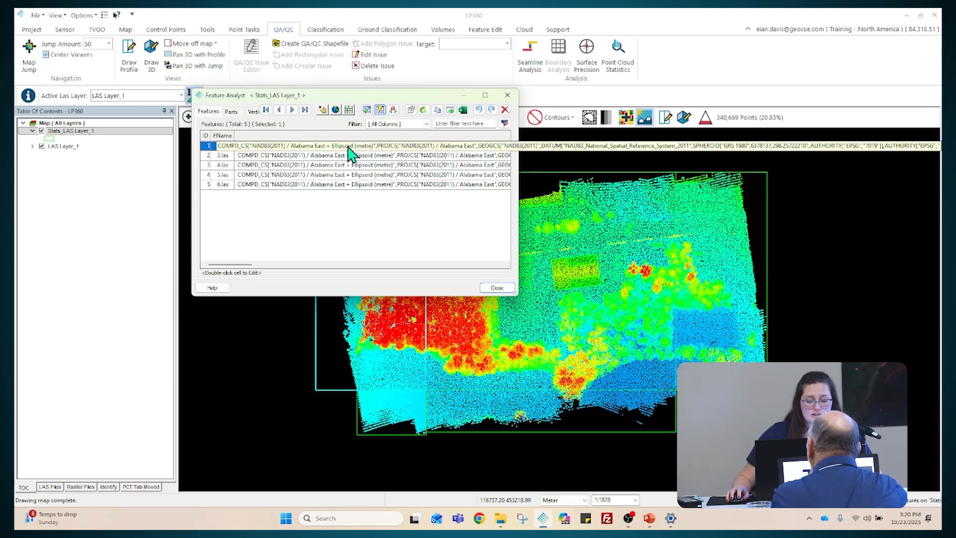
Look through the header and point count columns and sort the records by RNCnt_1 in increasing order
click(218, 264)
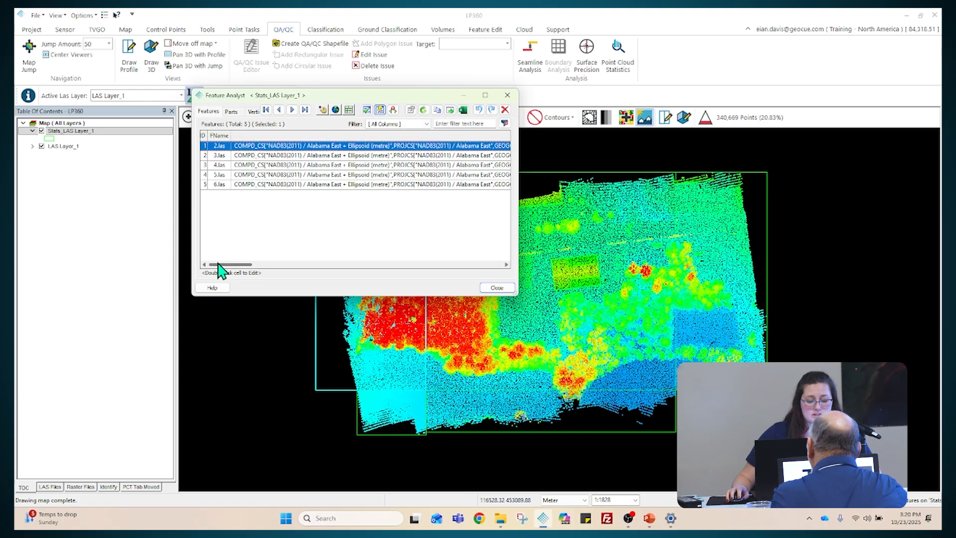
drag(218, 264, 355, 264)
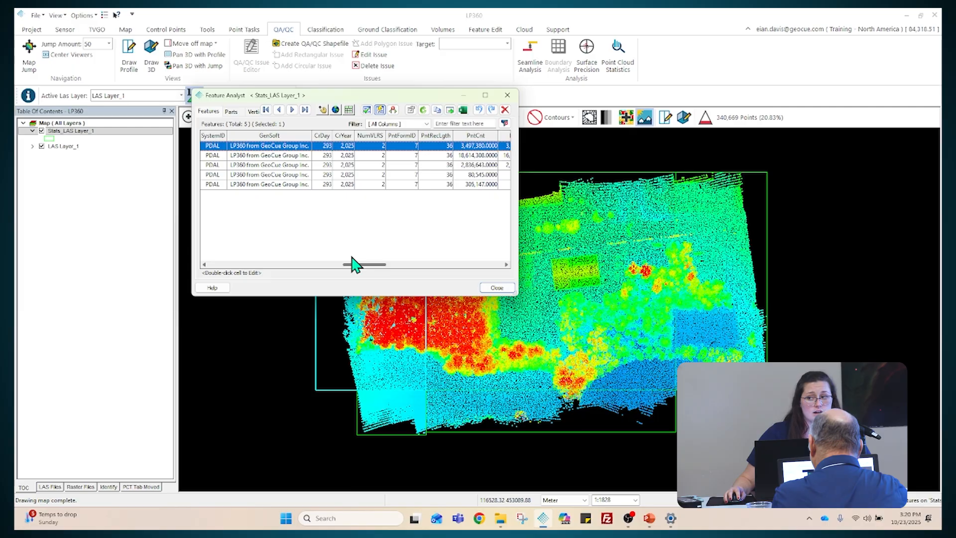
drag(355, 264, 381, 259)
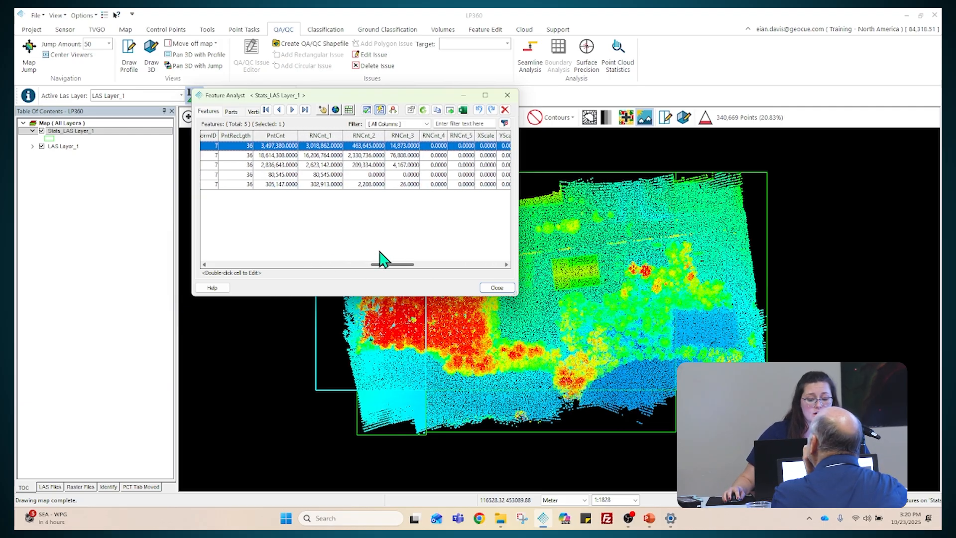
click(313, 136)
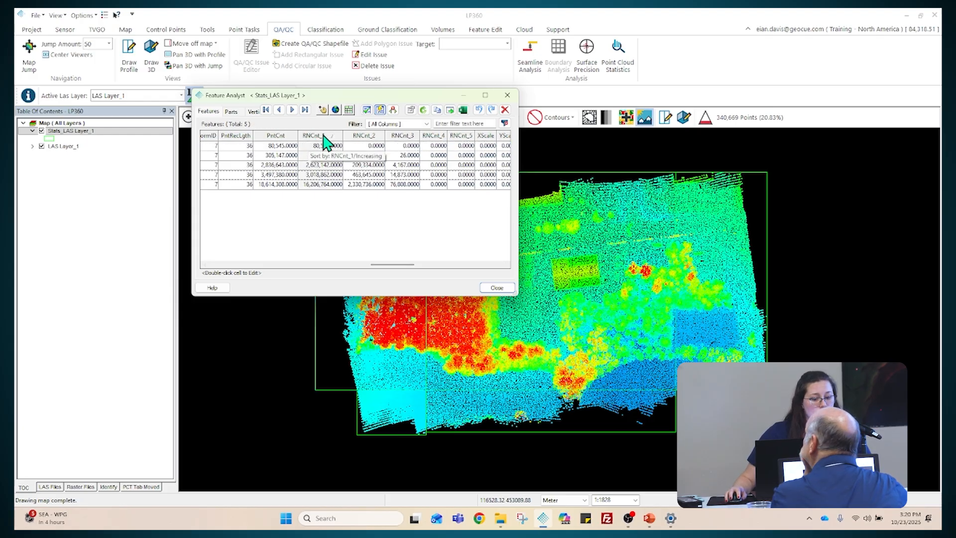
Examine the extent, PntDen and NPS columns in the individual statistics records
drag(393, 264, 454, 250)
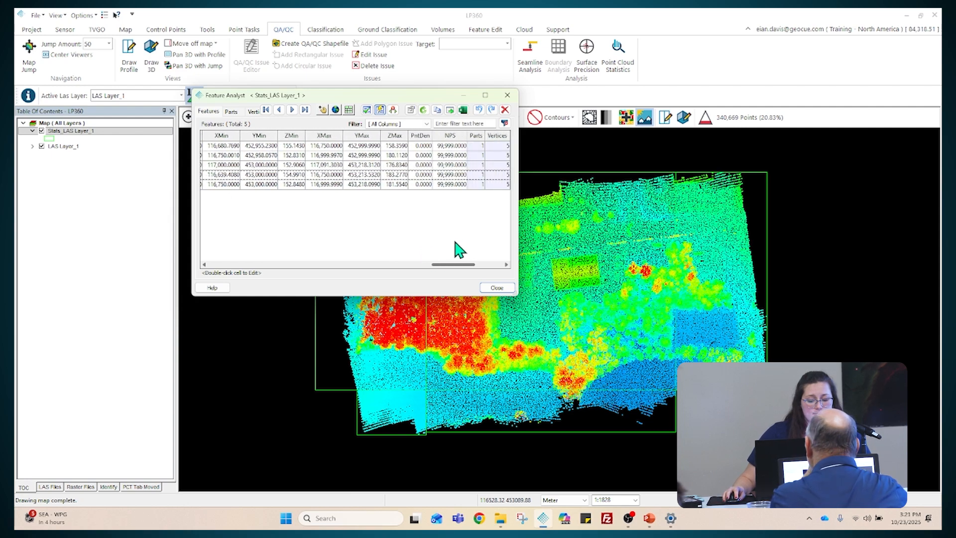
click(427, 146)
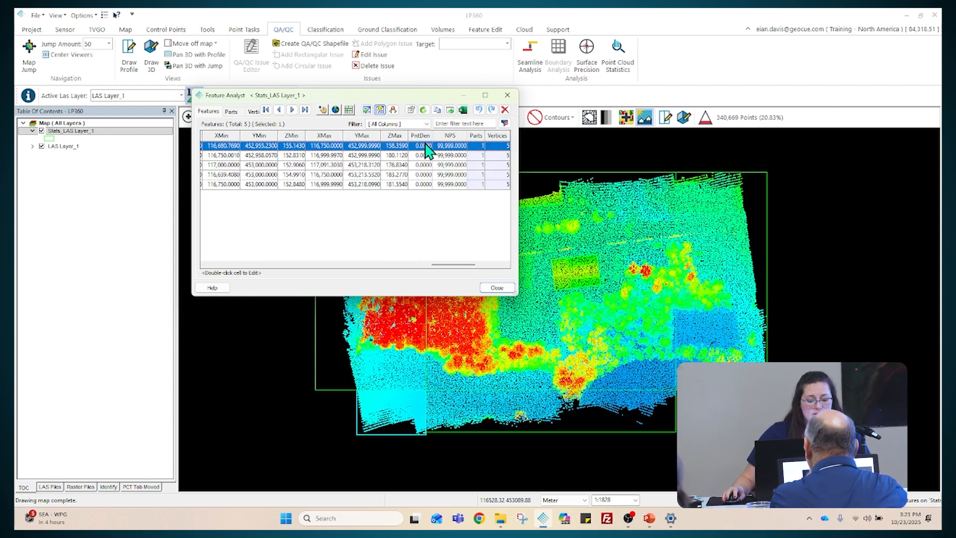
click(463, 159)
click(463, 175)
click(464, 184)
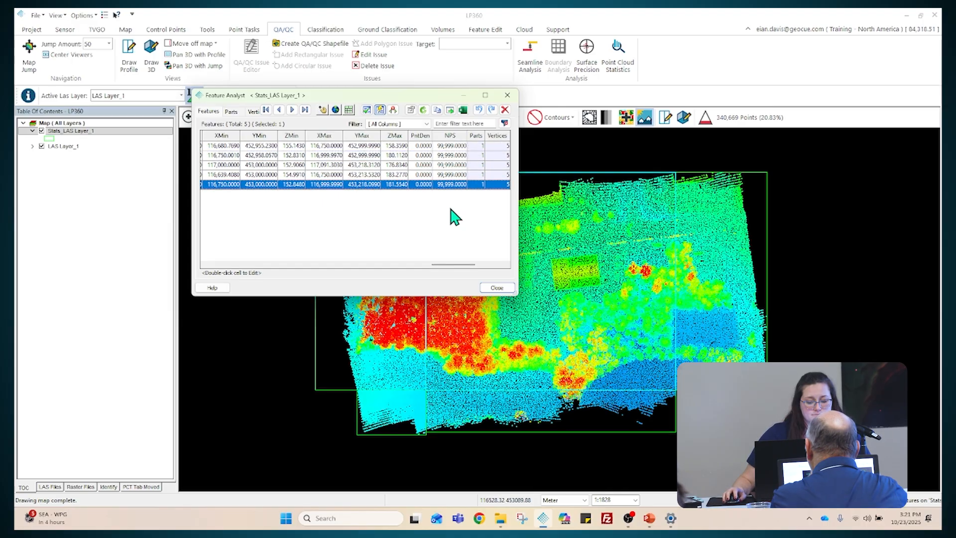
mouse_move(448, 265)
mouse_down()
mouse_move(486, 261)
mouse_move(446, 273)
mouse_up()
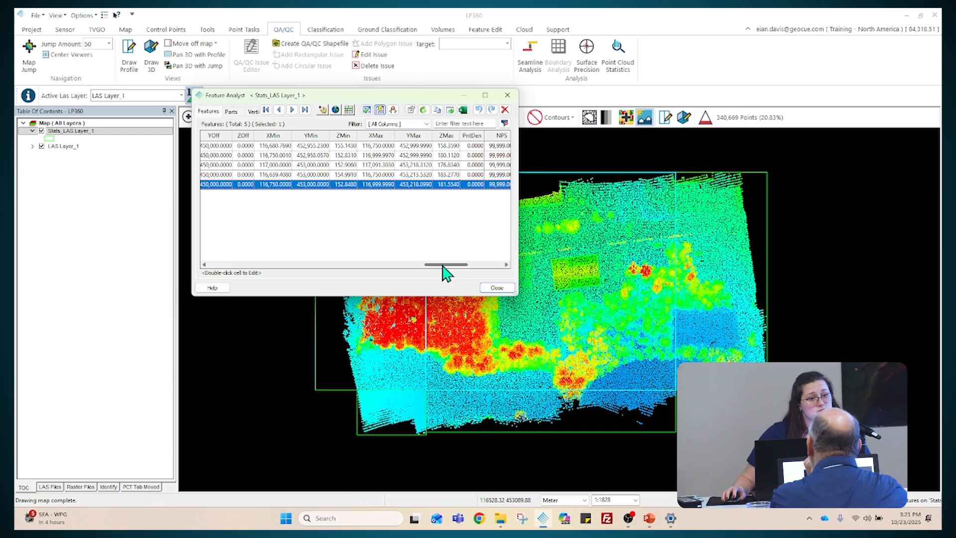
drag(446, 273, 452, 273)
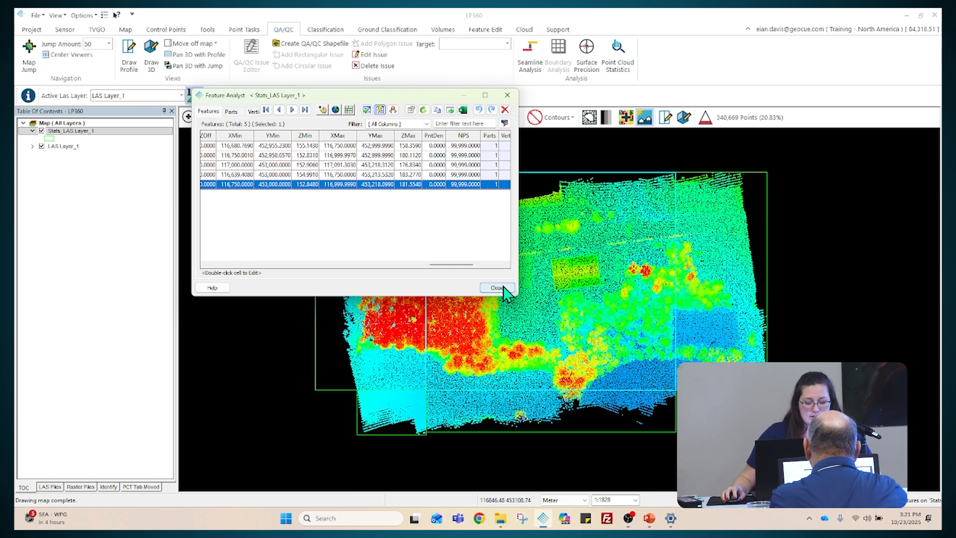
Return to the first columns of the statistics records and close the Feature Analyst
drag(465, 265, 235, 255)
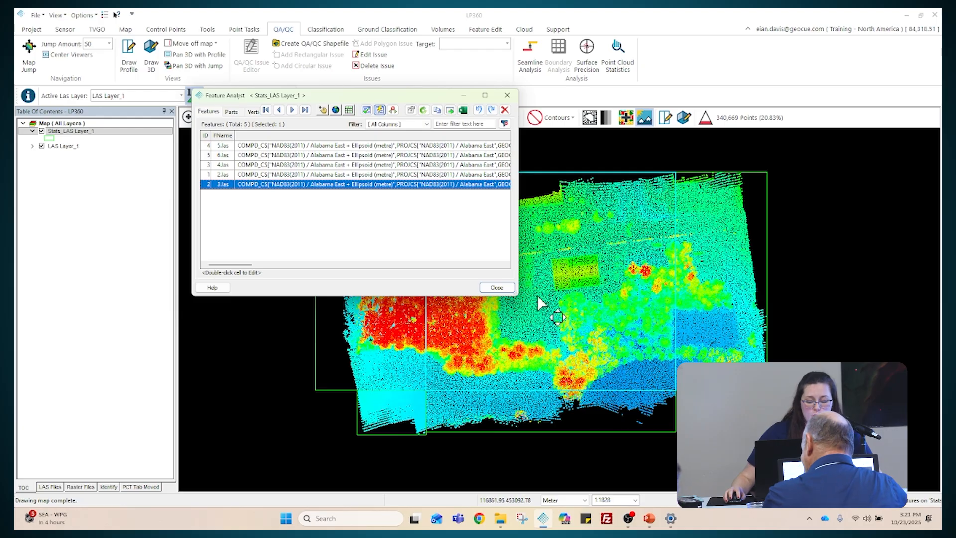
click(509, 290)
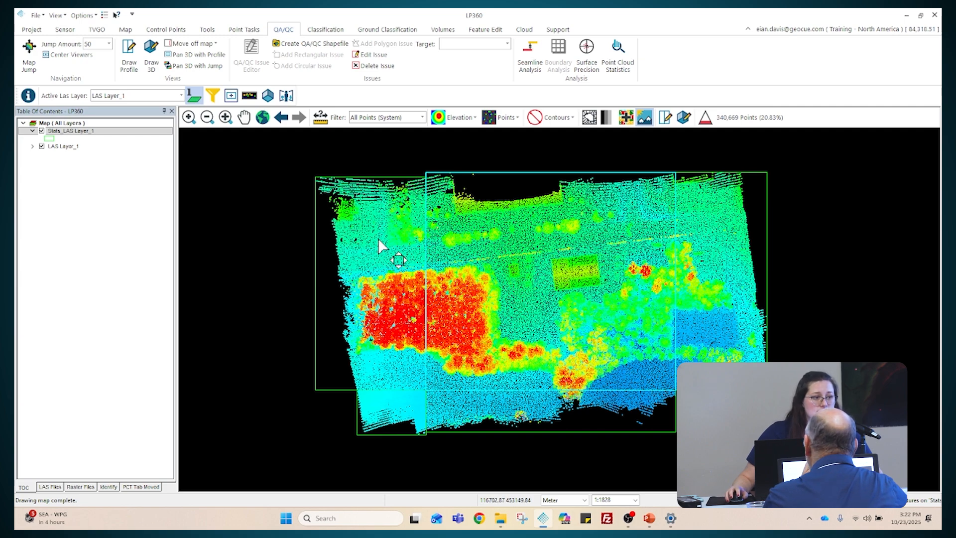
Open the Export Wizard for LAS Layer_1 and set the export type to Surface
click(31, 30)
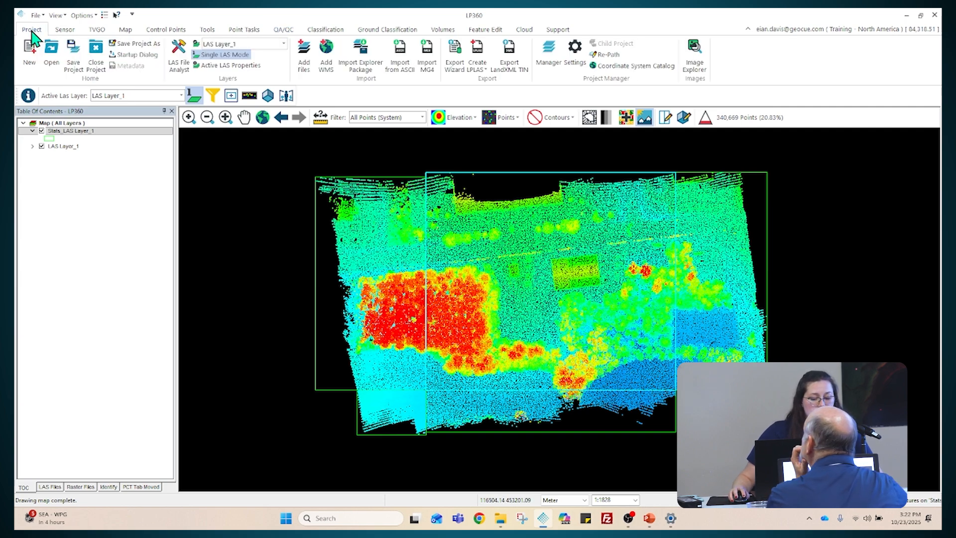
click(462, 72)
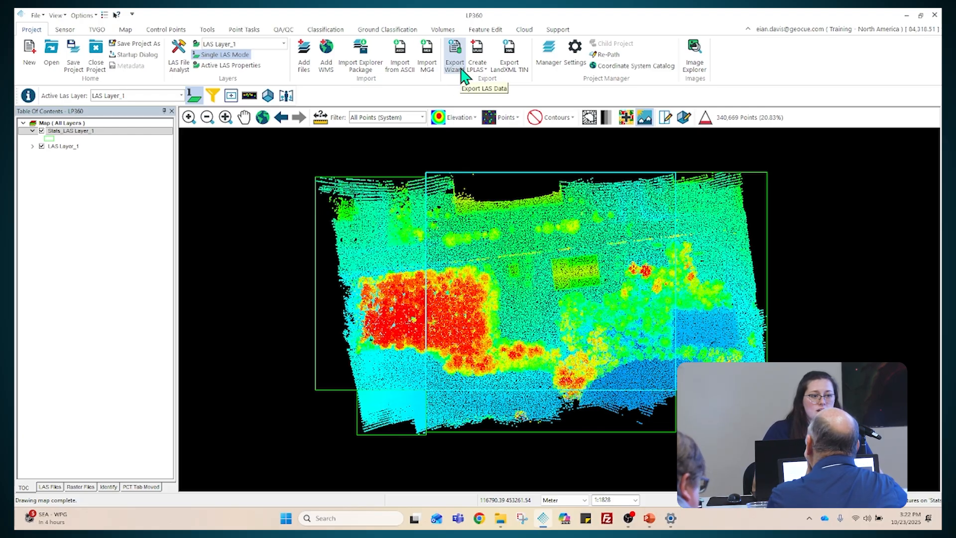
click(463, 72)
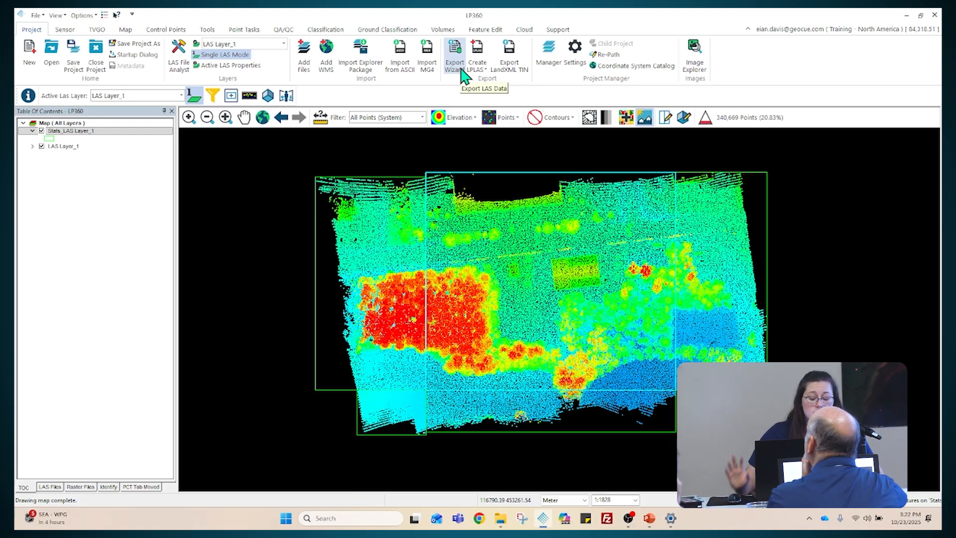
click(463, 74)
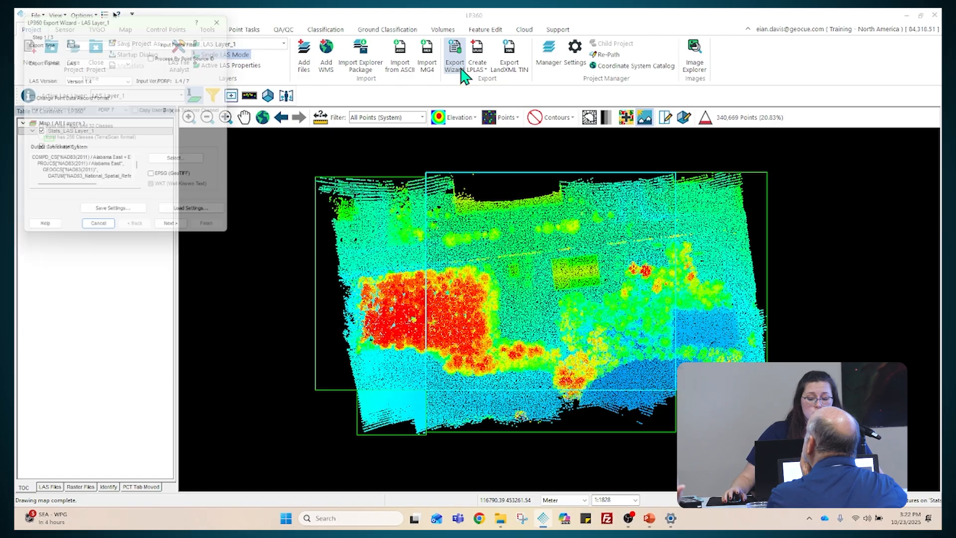
drag(177, 14, 278, 48)
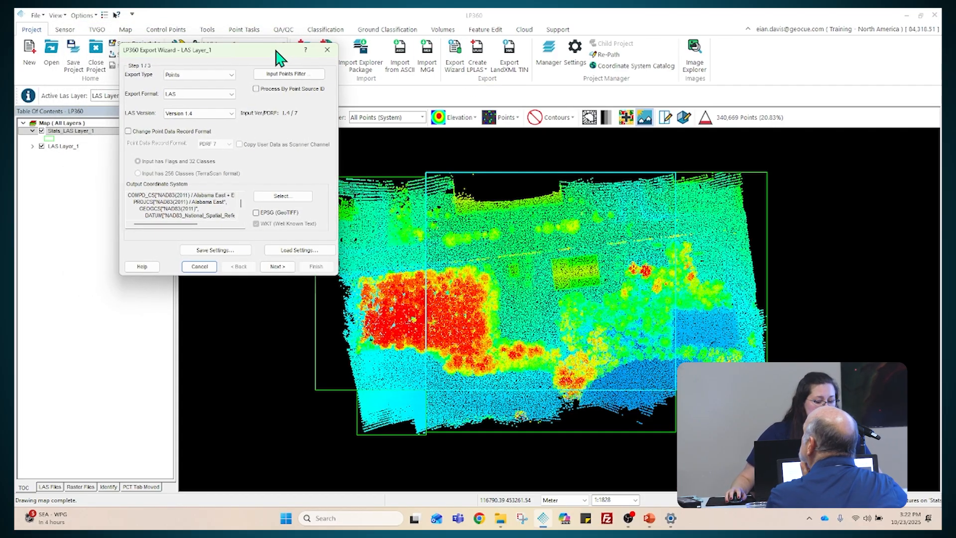
click(203, 75)
click(203, 84)
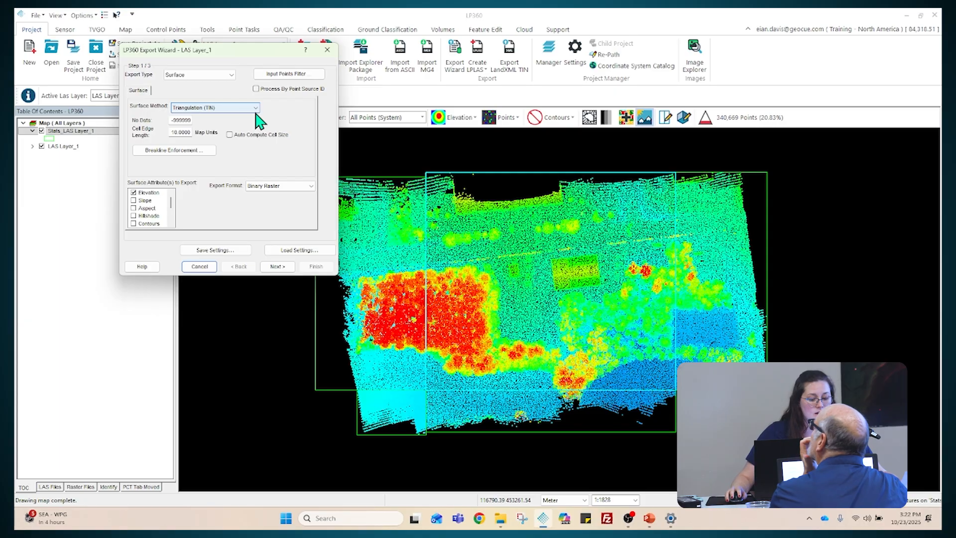
Open the export's input points filter and restrict the returns to First Return
click(275, 77)
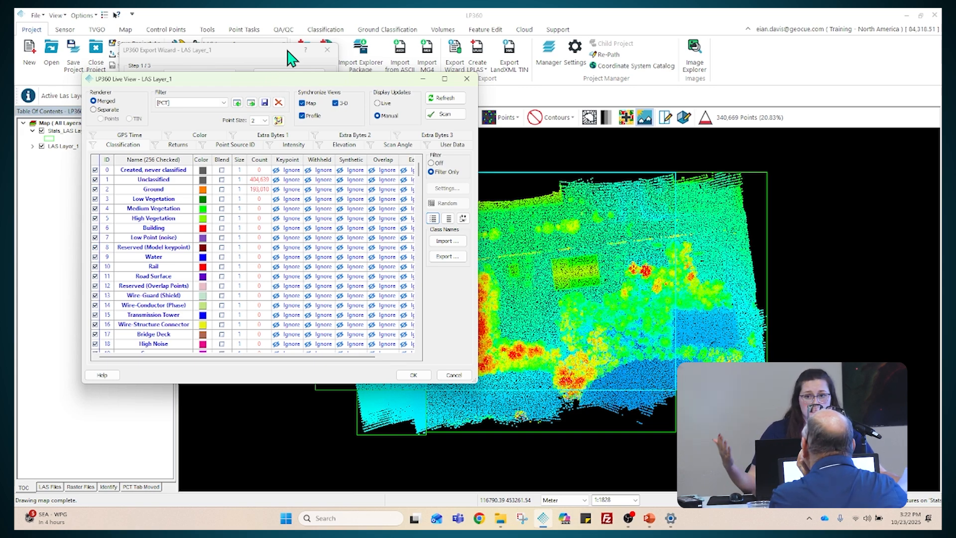
click(168, 144)
click(445, 198)
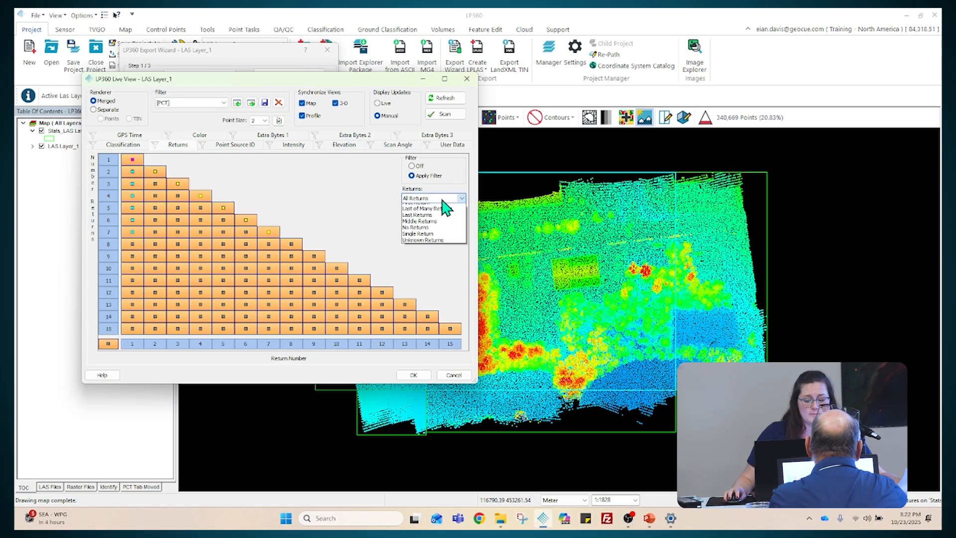
click(435, 232)
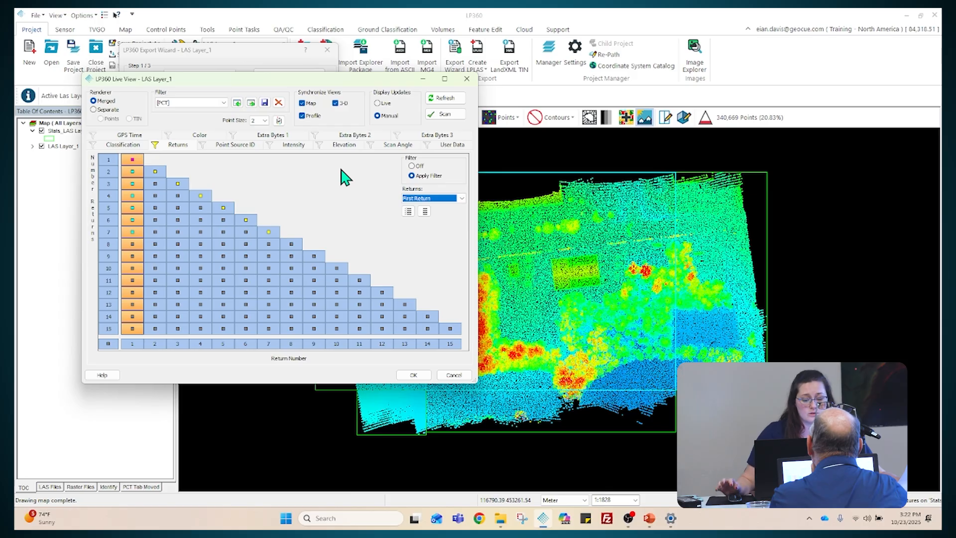
Load the saved NoOverlap_Exercise filter to restrict the scan angle and apply it to the export's input points
click(402, 146)
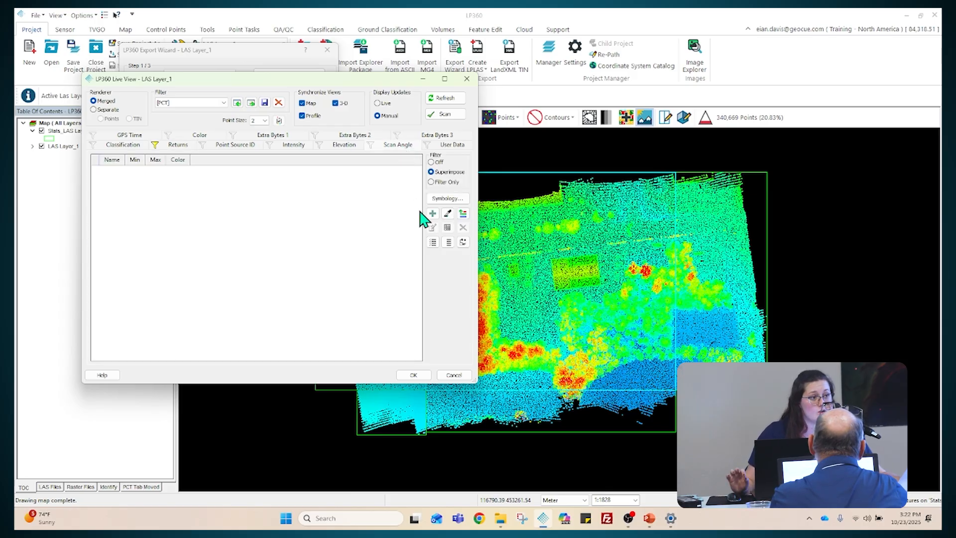
click(187, 103)
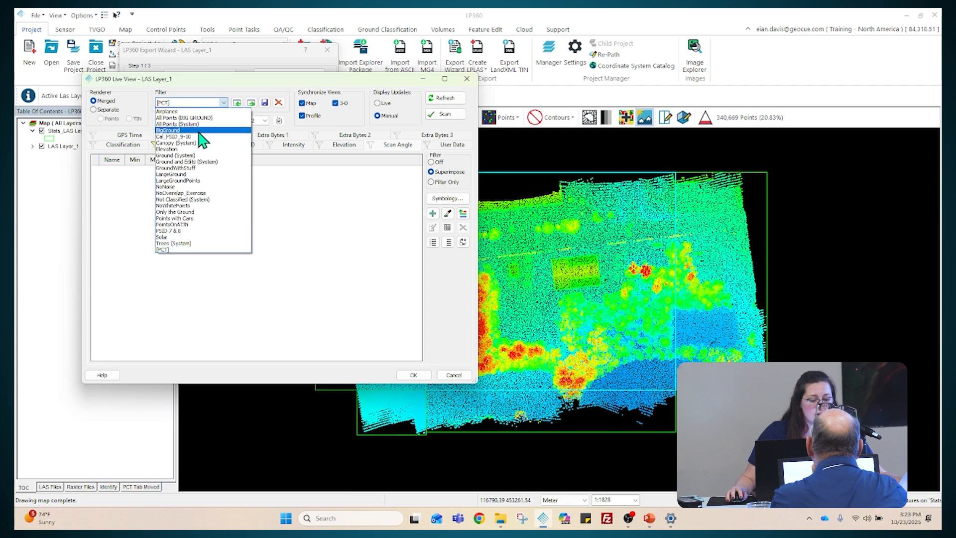
click(173, 194)
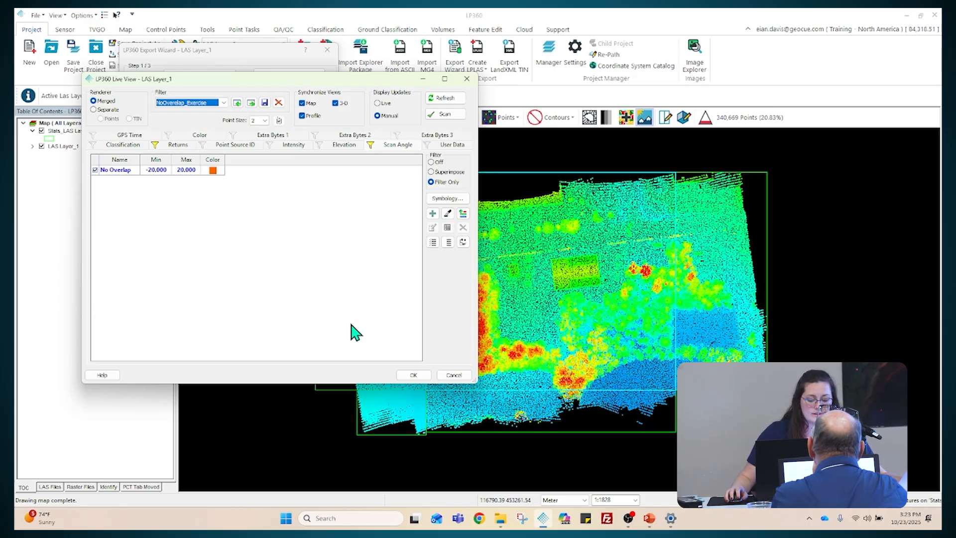
click(424, 376)
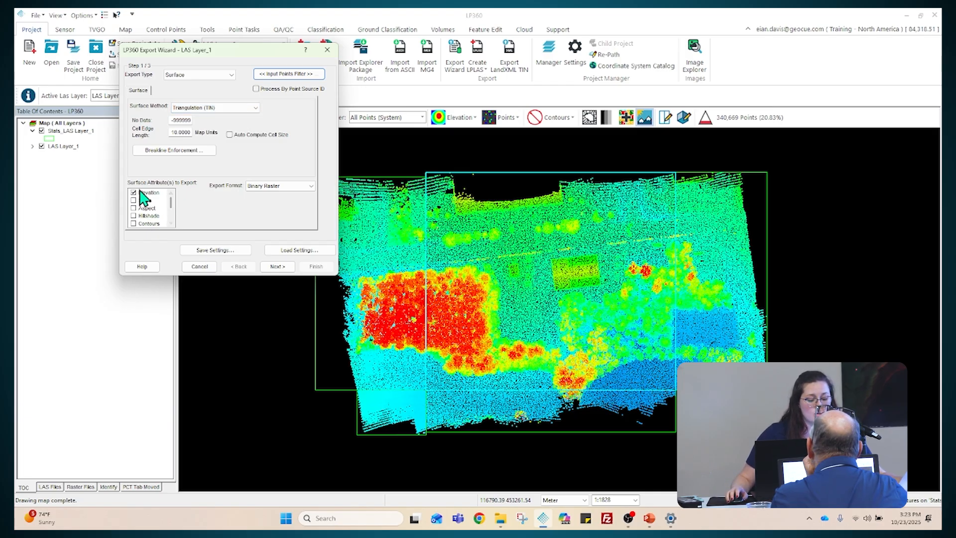
Set the surface method to Point Insertion (PI) and choose Density as the surface attribute to export
click(236, 109)
click(230, 131)
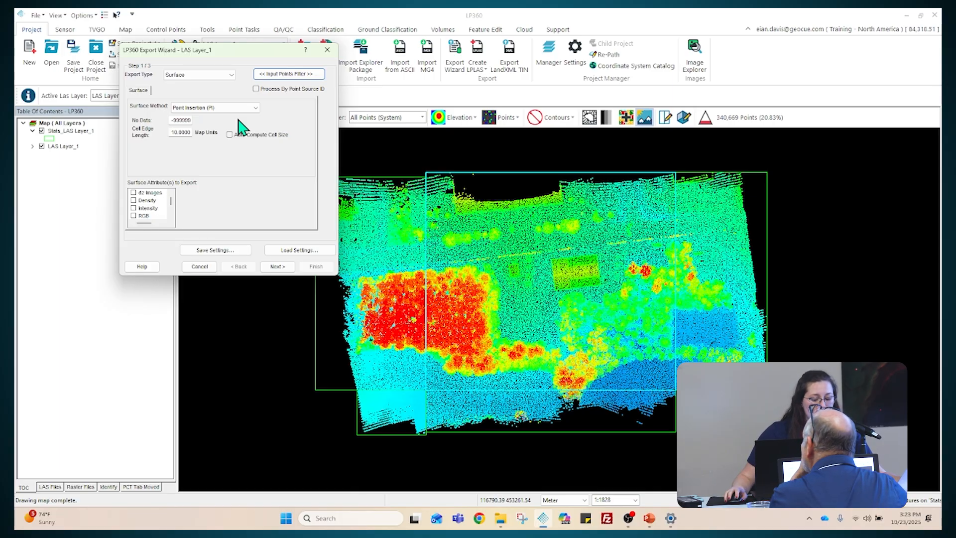
click(134, 200)
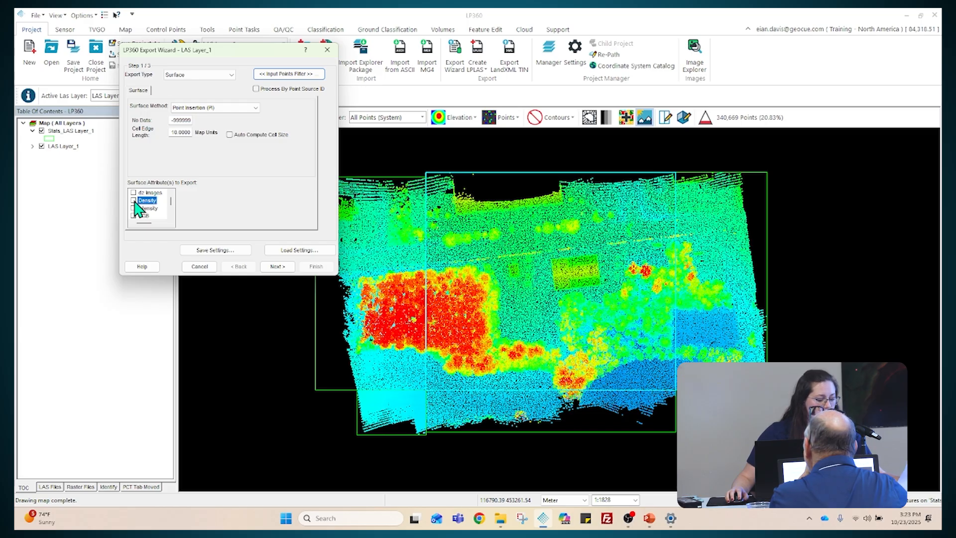
Set the surface's cell edge length to 1.4 map units
click(188, 131)
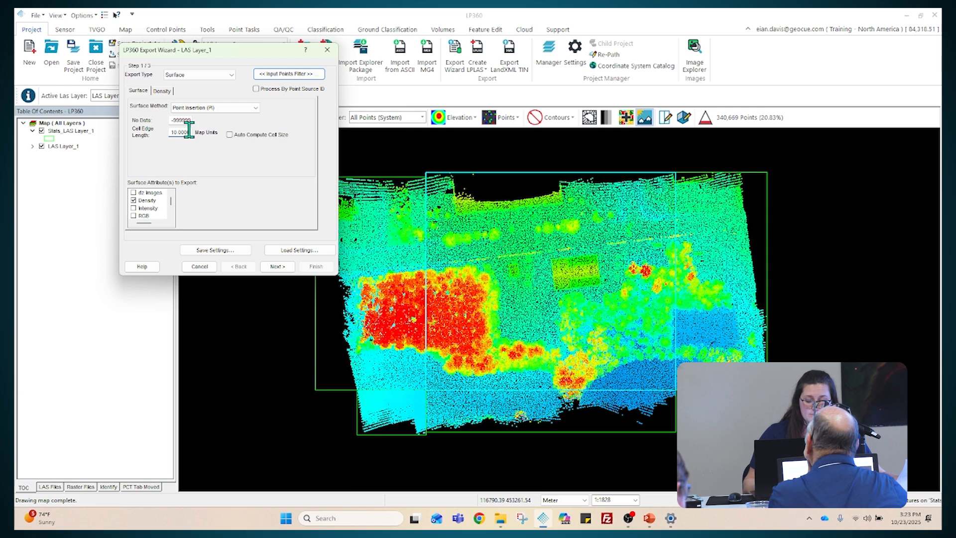
key(BackSpace)
key(BackSpace)
key(BackSpace)
key(BackSpace)
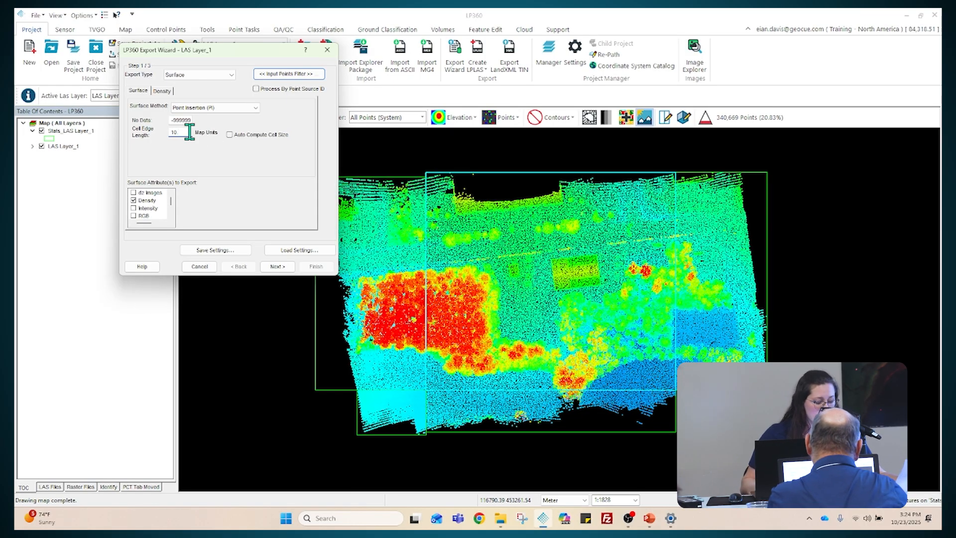
key(BackSpace)
key(BackSpace)
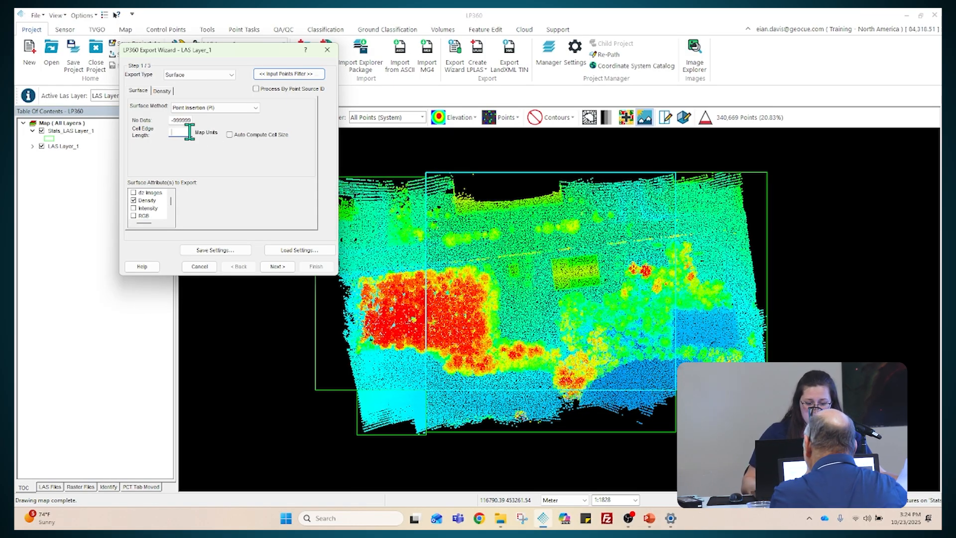
text(1.4)
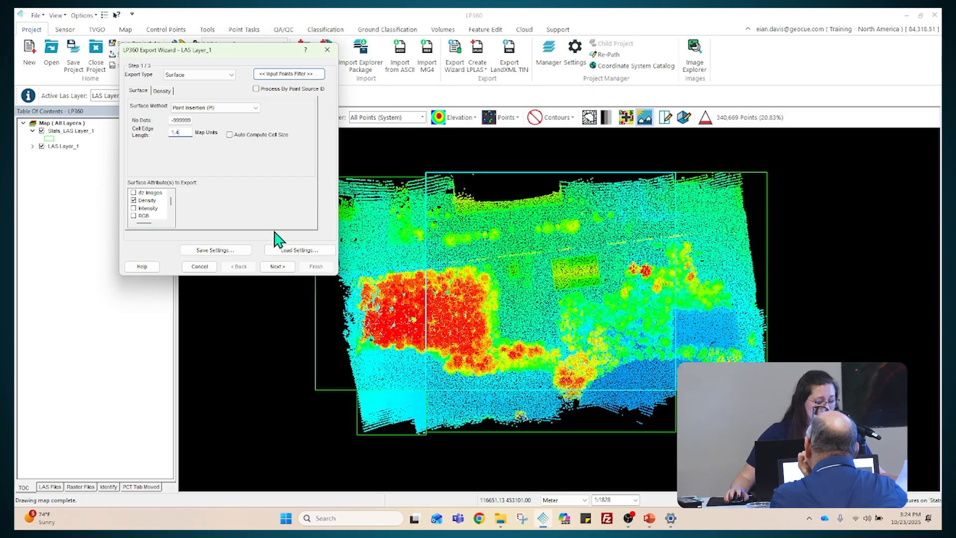
Set the point density for the Graphic density output to 0.05 and check the resulting colour ranges
click(164, 90)
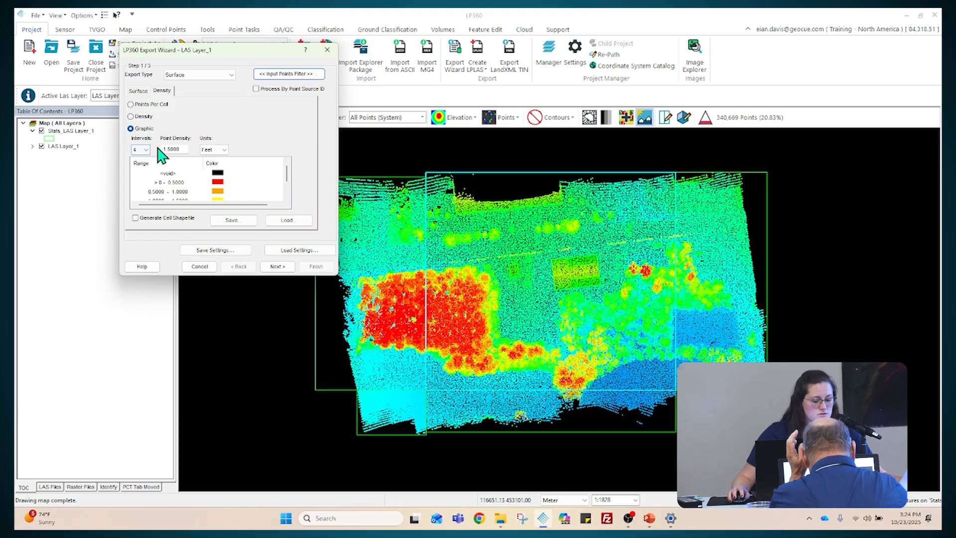
drag(182, 150, 160, 149)
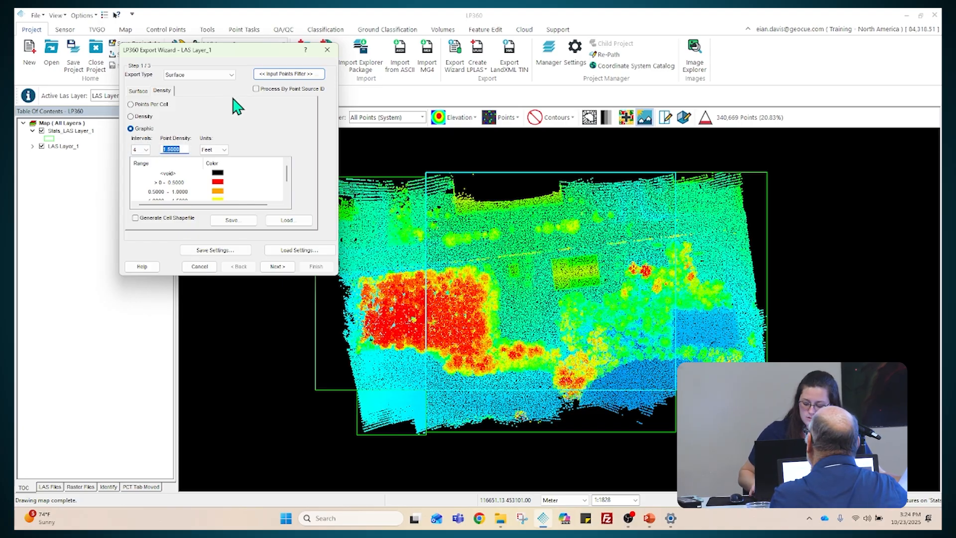
text(0.0)
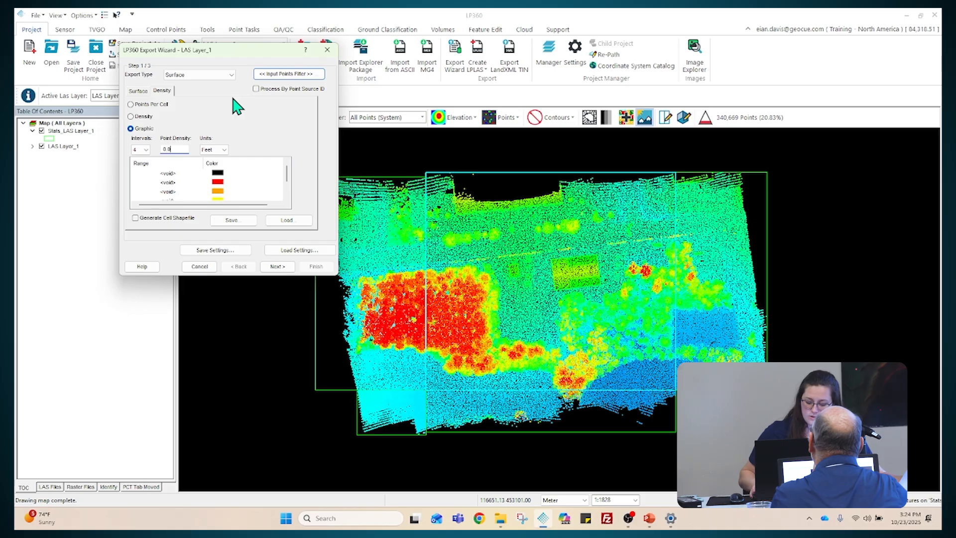
text(5)
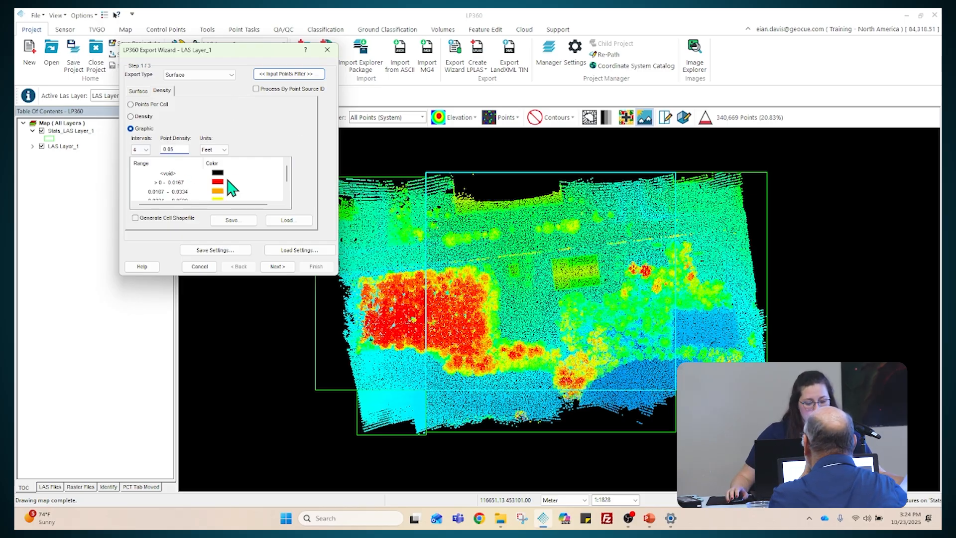
scroll(192, 189, down, 1)
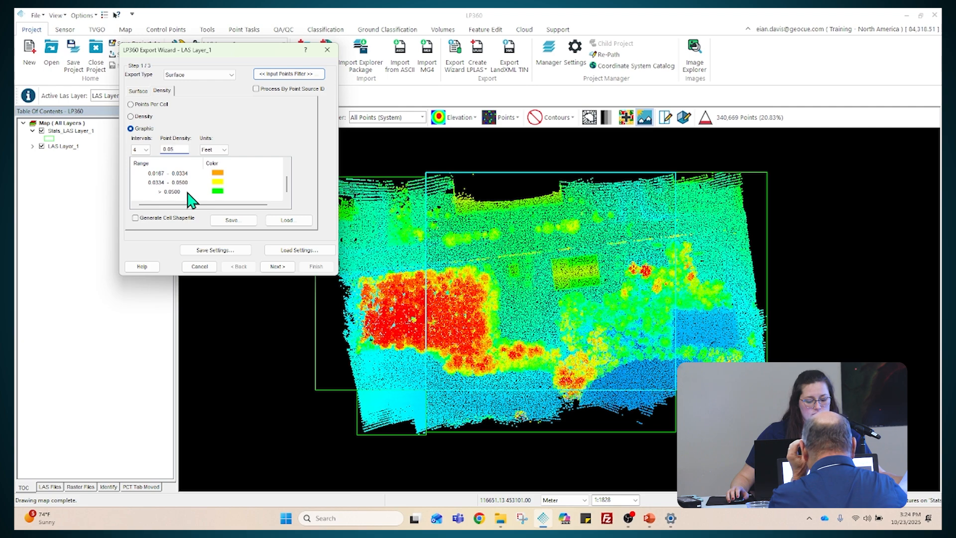
scroll(189, 200, up, 1)
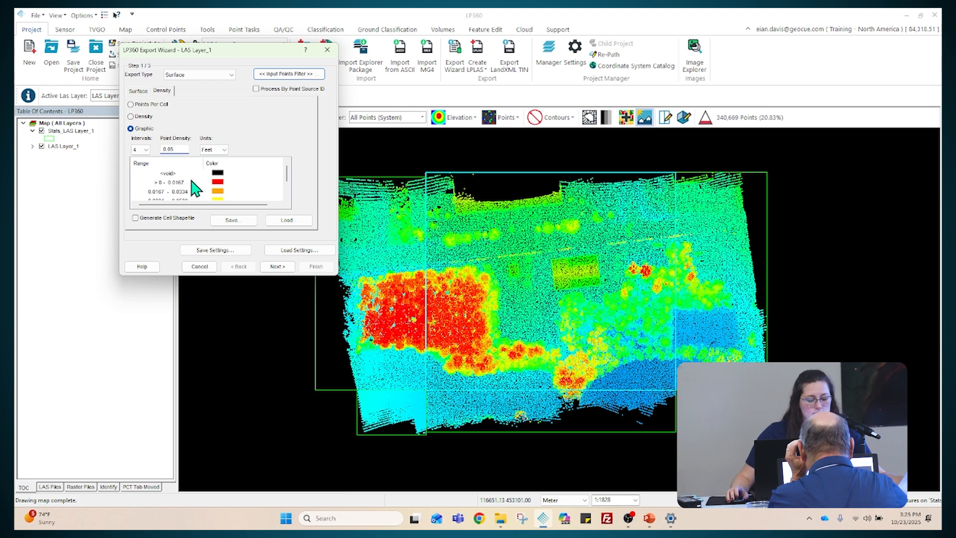
scroll(195, 193, down, 1)
scroll(196, 192, up, 2)
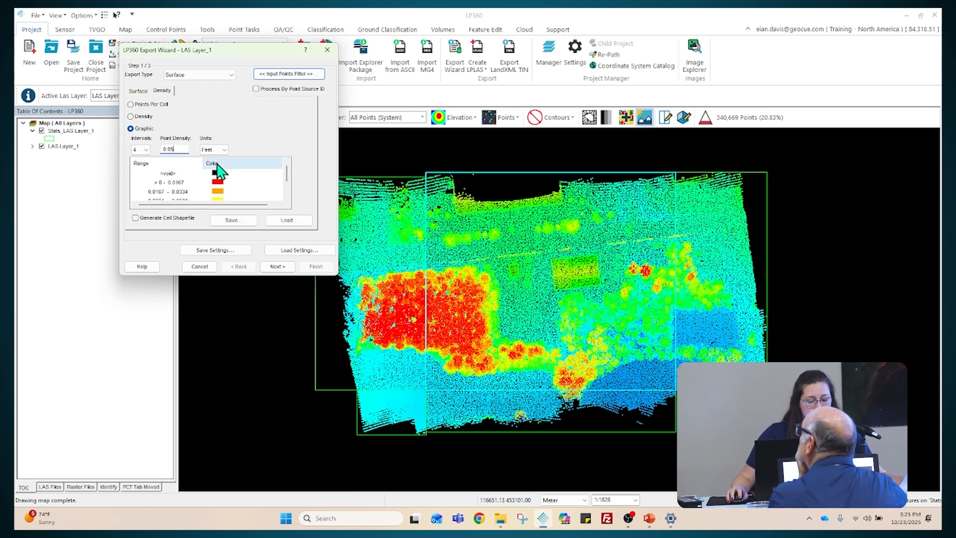
click(222, 150)
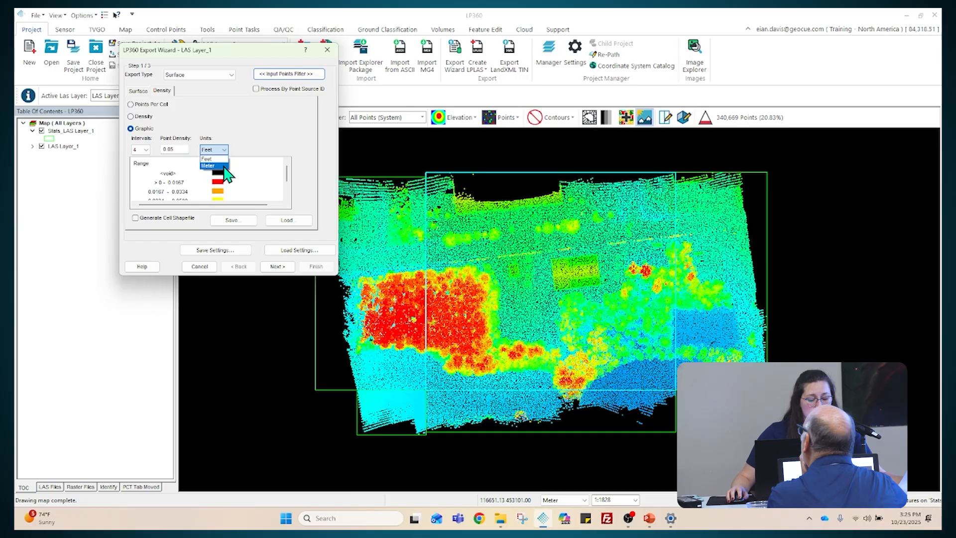
click(219, 165)
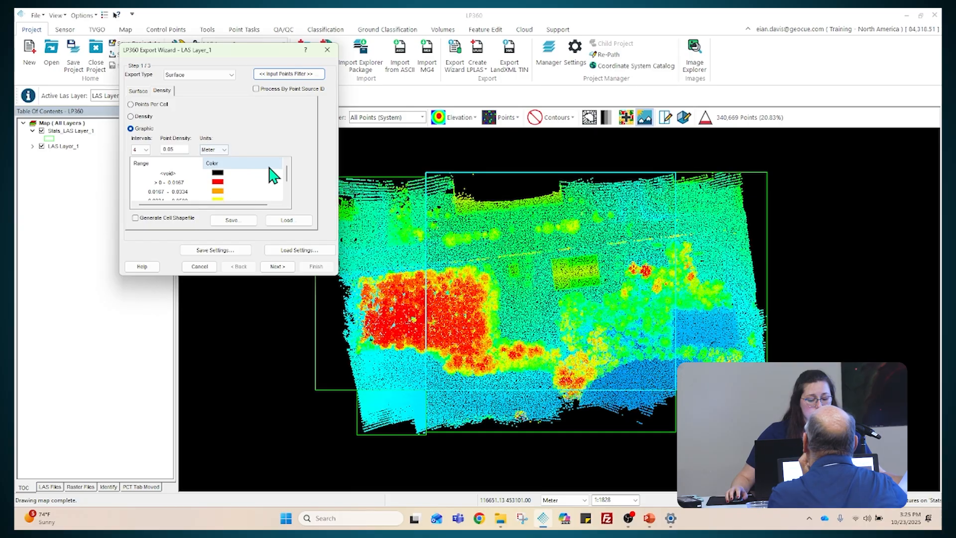
click(222, 150)
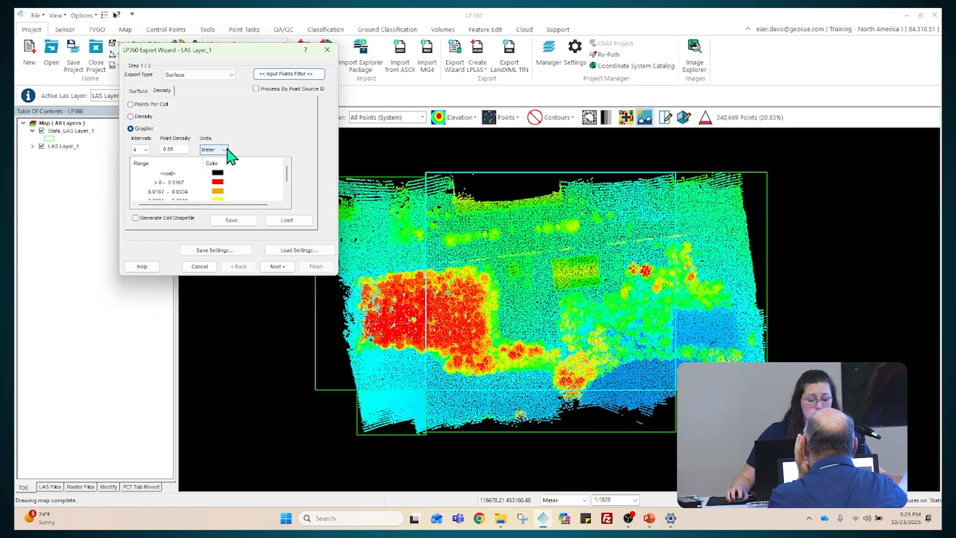
click(219, 159)
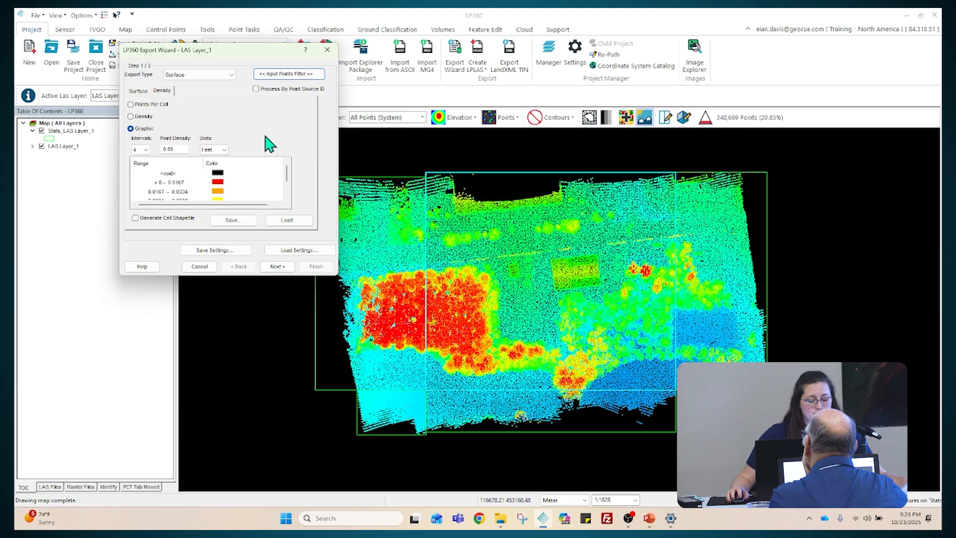
Keep 4 density intervals and continue to the export extent settings
click(145, 150)
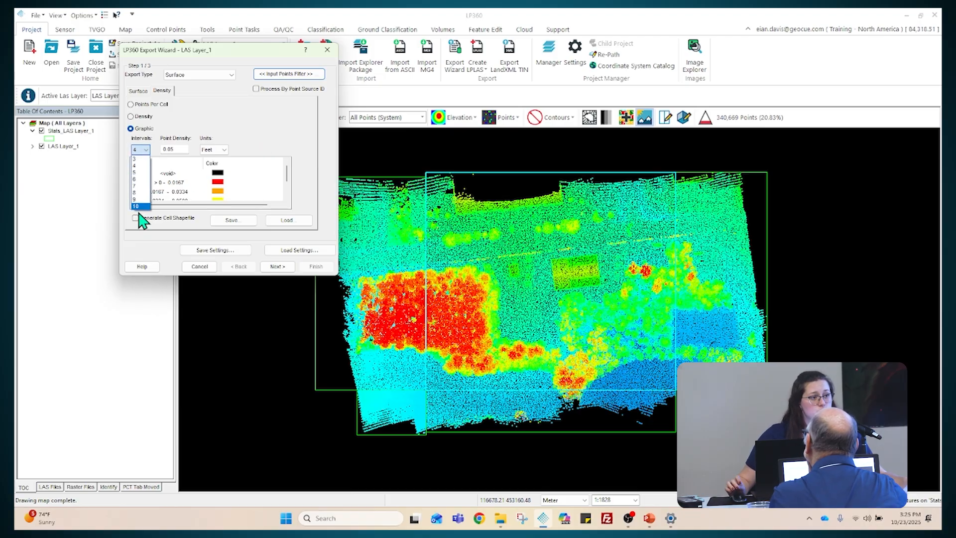
click(146, 150)
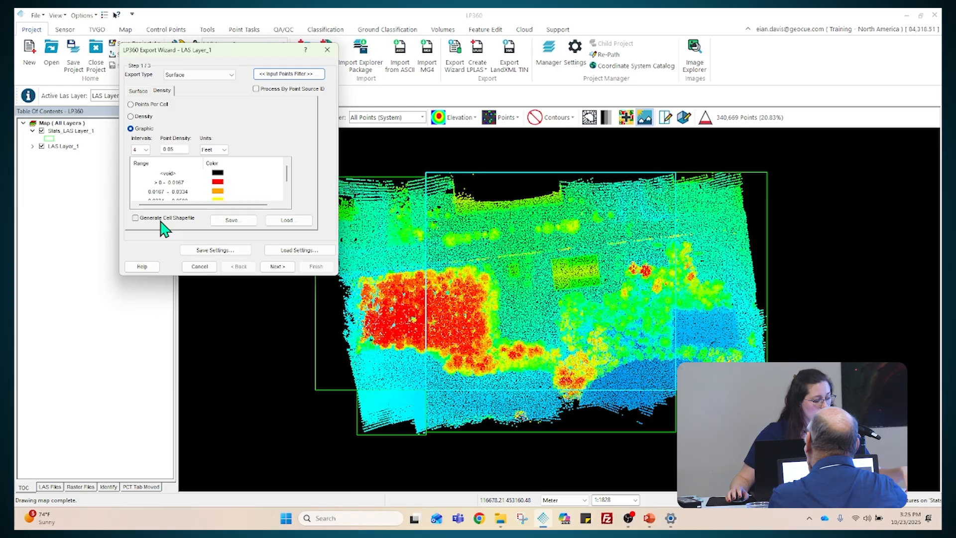
click(278, 266)
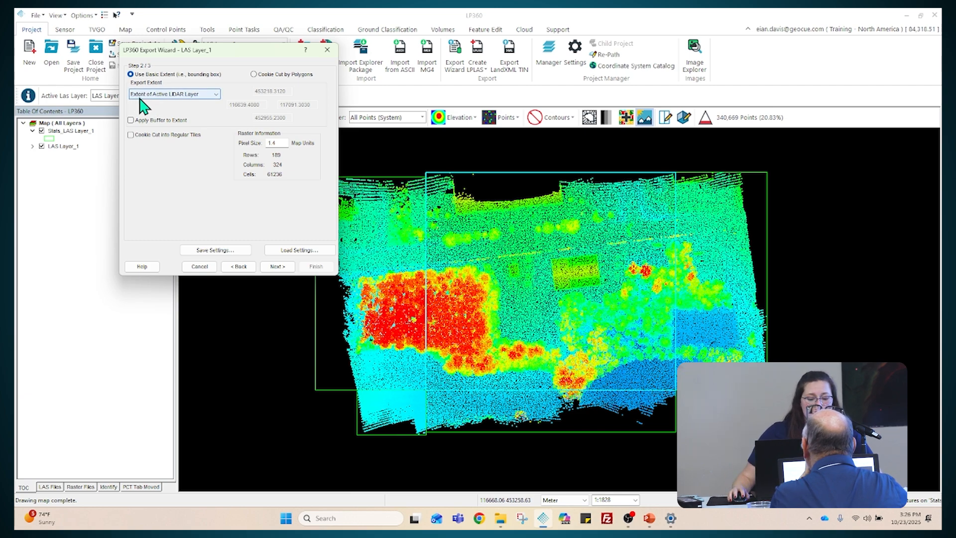
Keep the extent of the active LIDAR layer as the basic export extent and continue to the export file settings
click(218, 94)
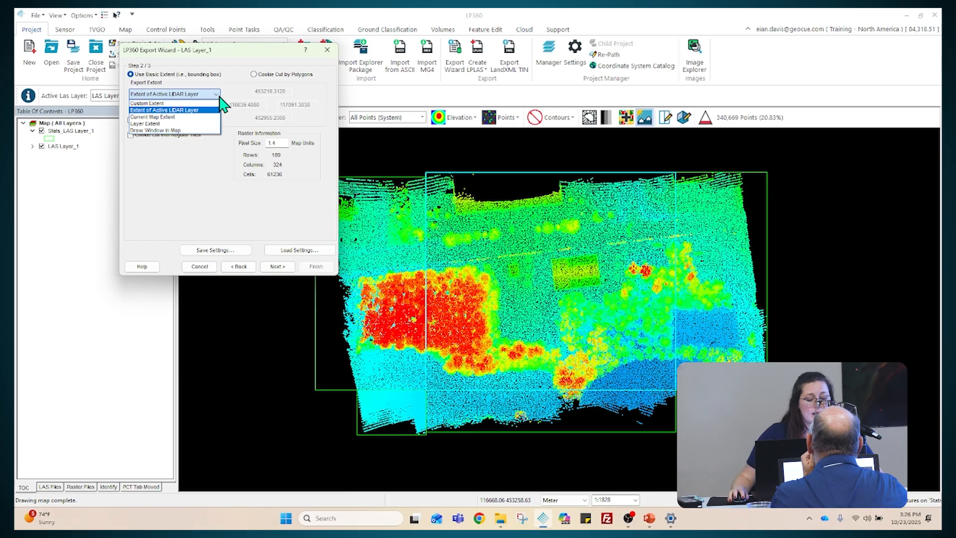
click(220, 98)
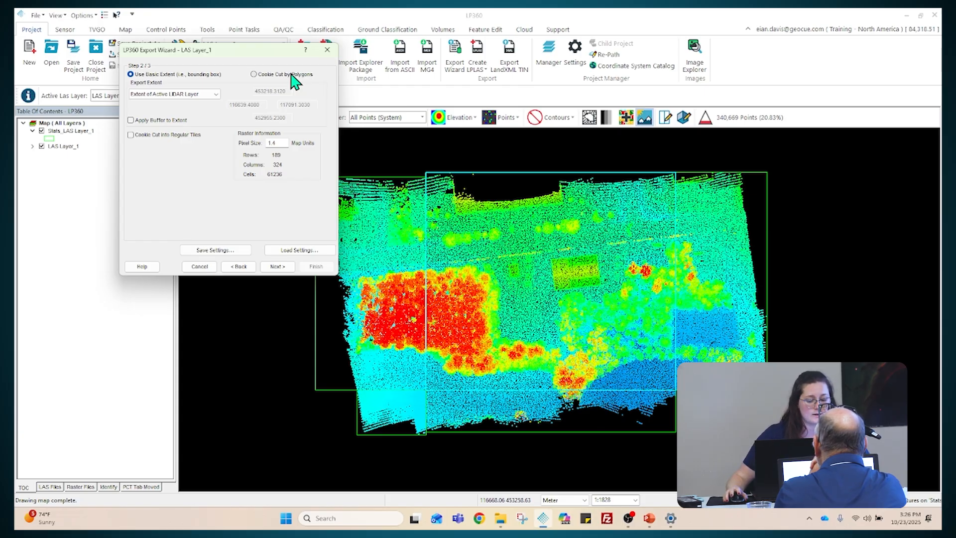
click(287, 267)
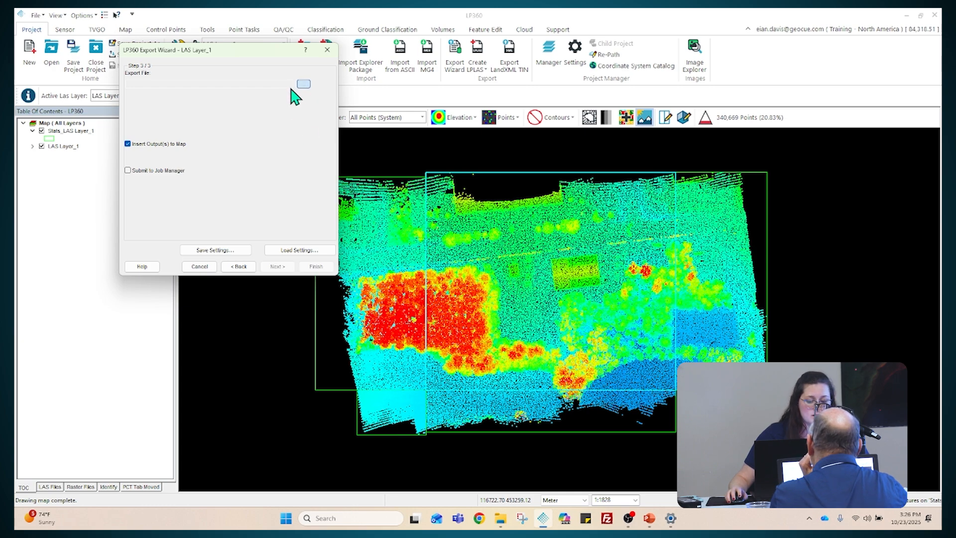
Name the TIFF export file PointDensity_QaQc in the 2025_LP360_UC_LP0200-0240_QAQC folder and run the export
click(302, 85)
drag(306, 47, 343, 60)
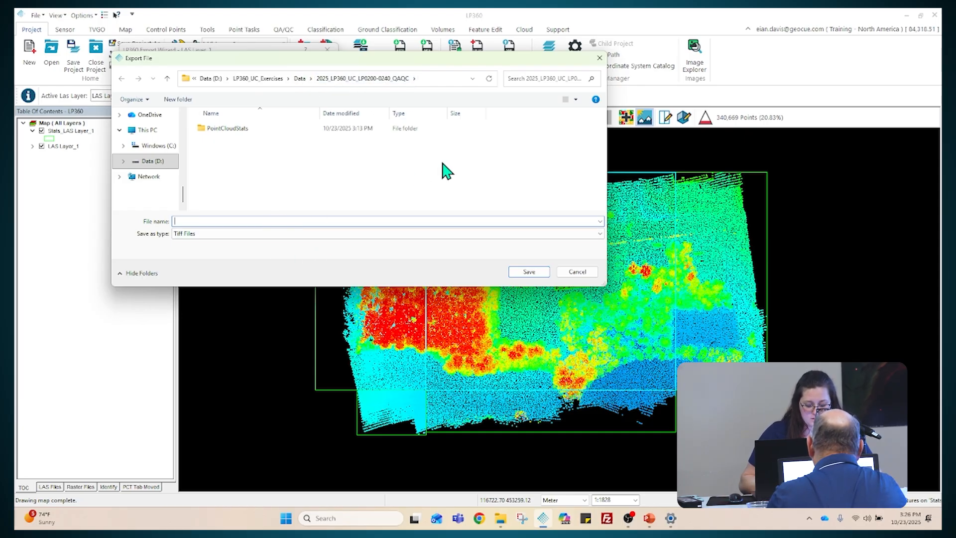
text(Point)
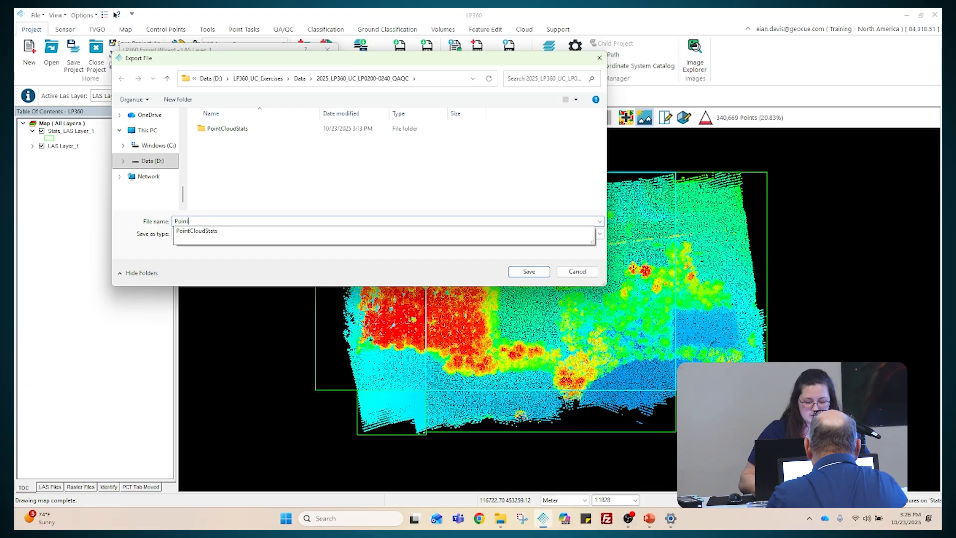
text(Density)
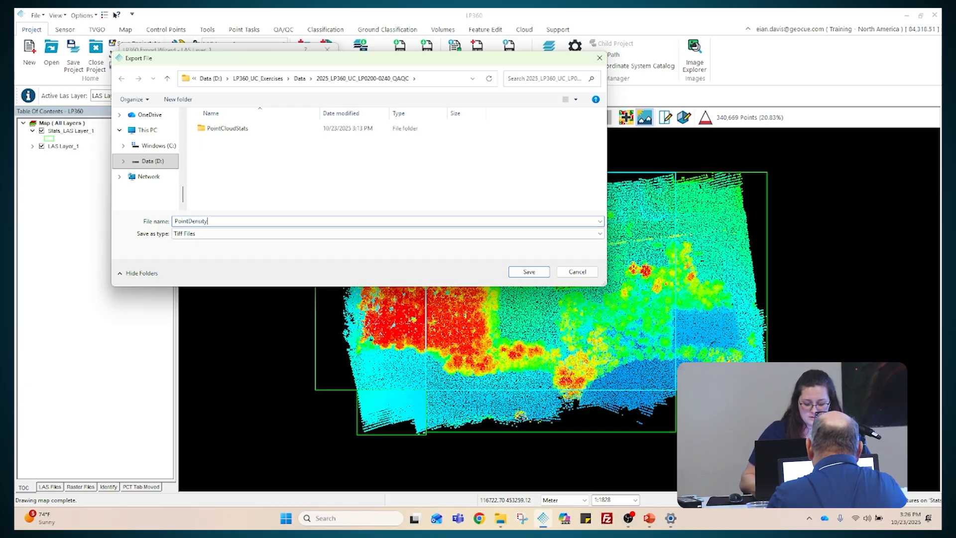
text(_Q)
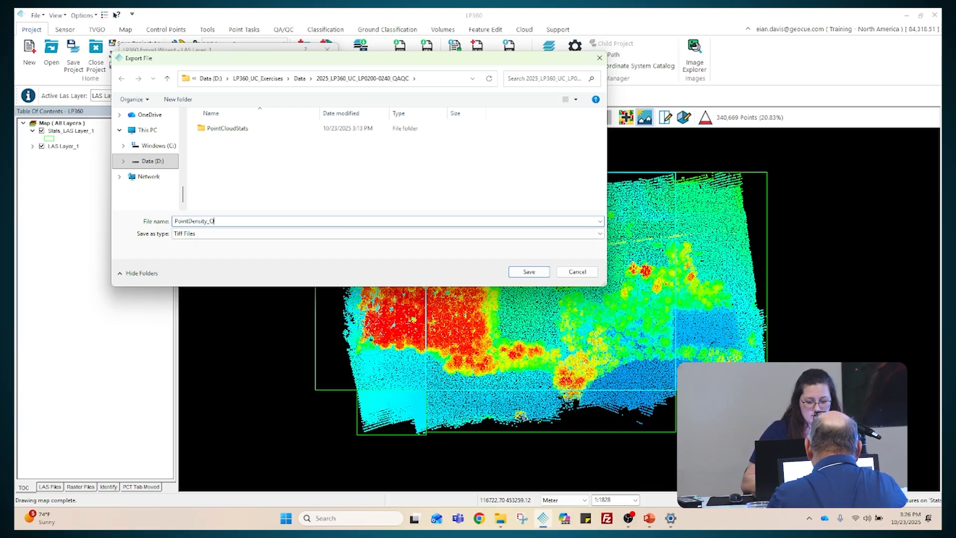
text(aQc)
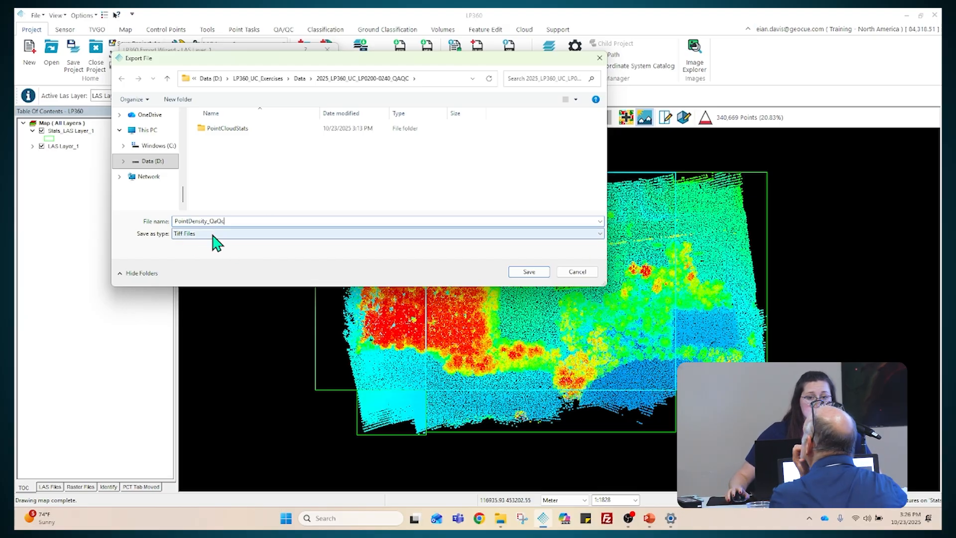
click(538, 277)
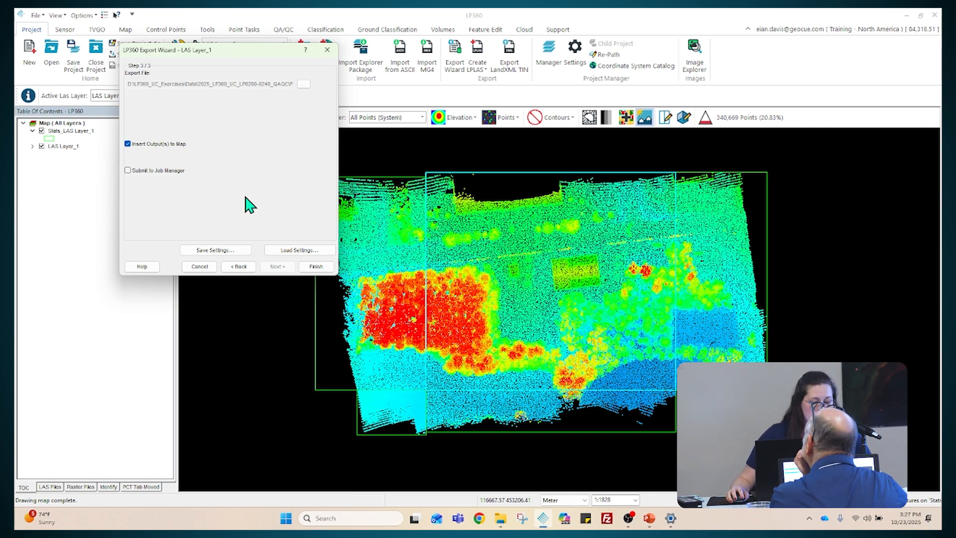
click(316, 267)
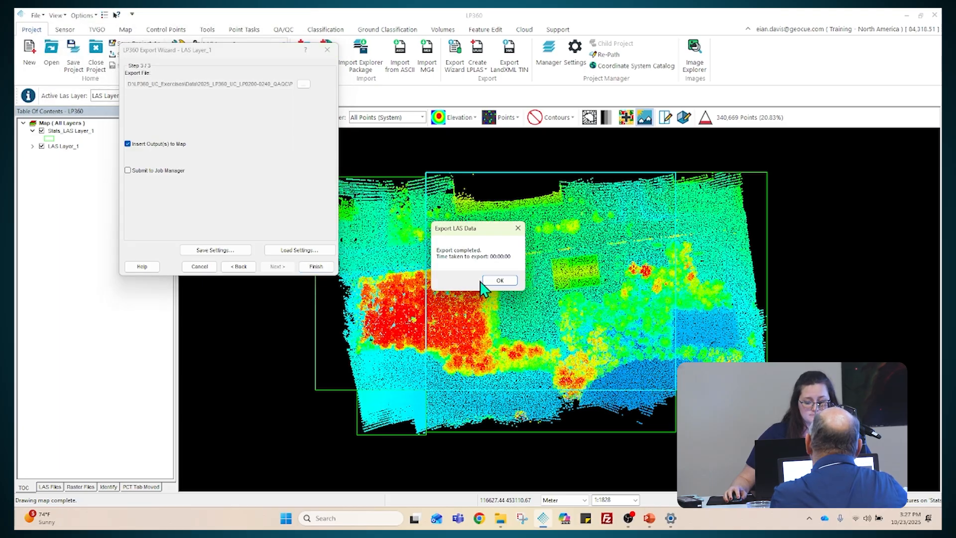
click(499, 280)
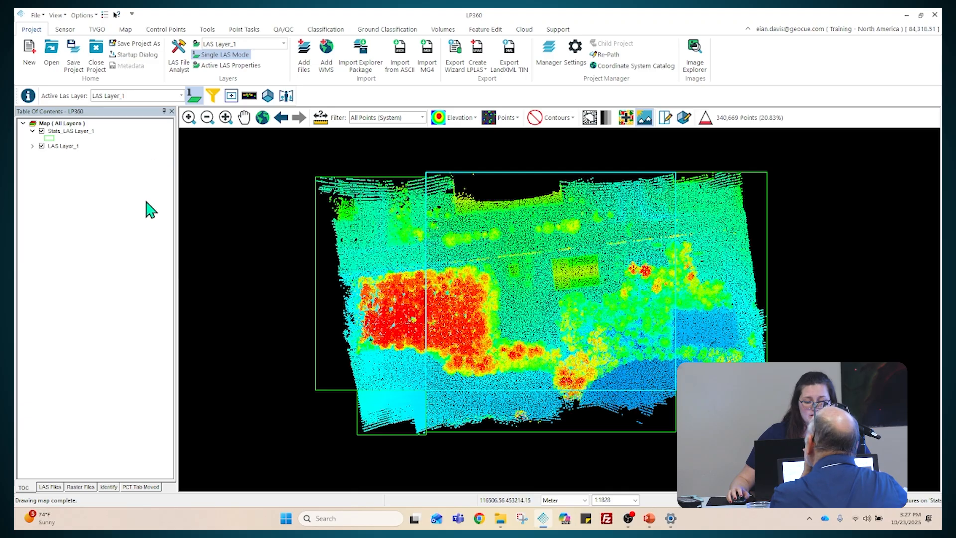
Look for the exported density raster among all file types in the 2025_LP360_UC_LP0200-0240_QAQC folder without adding any file
click(305, 60)
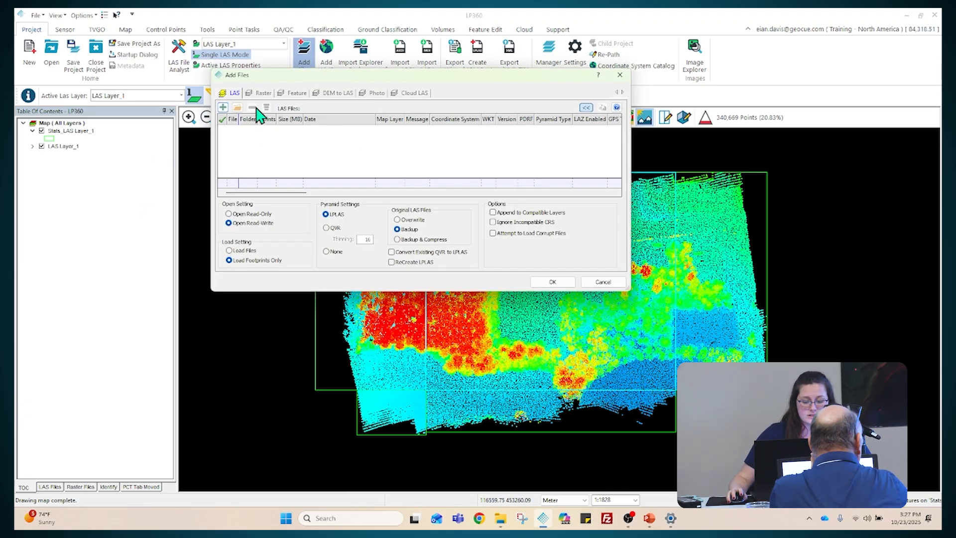
click(262, 94)
click(223, 107)
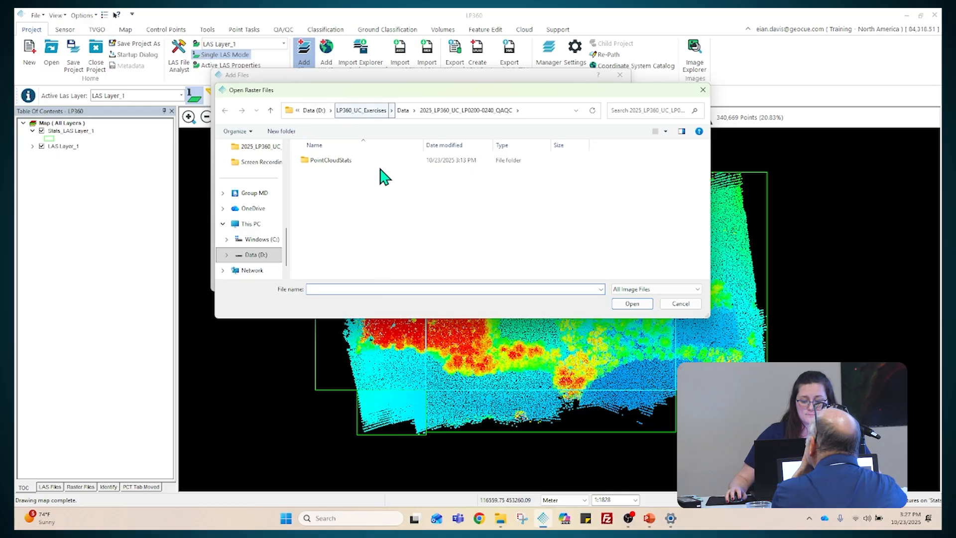
click(648, 289)
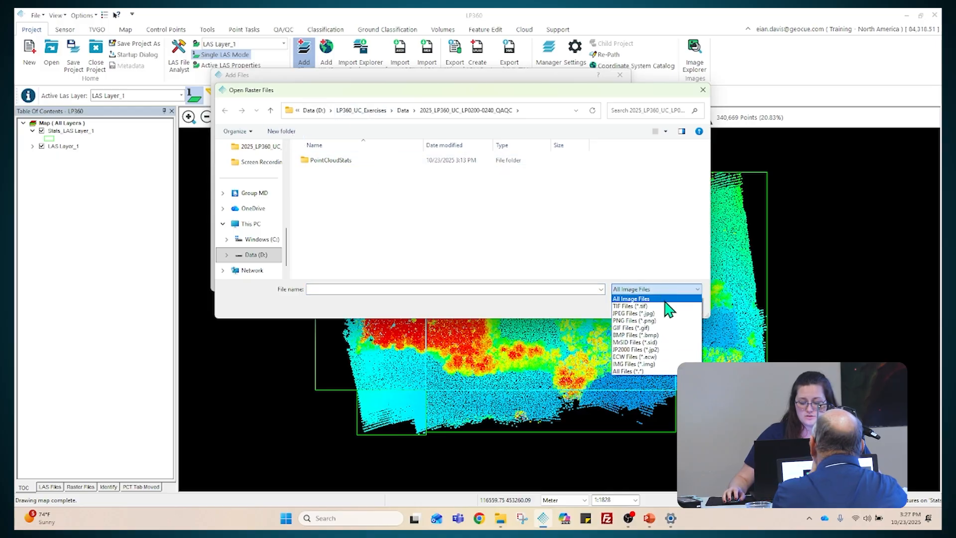
click(647, 373)
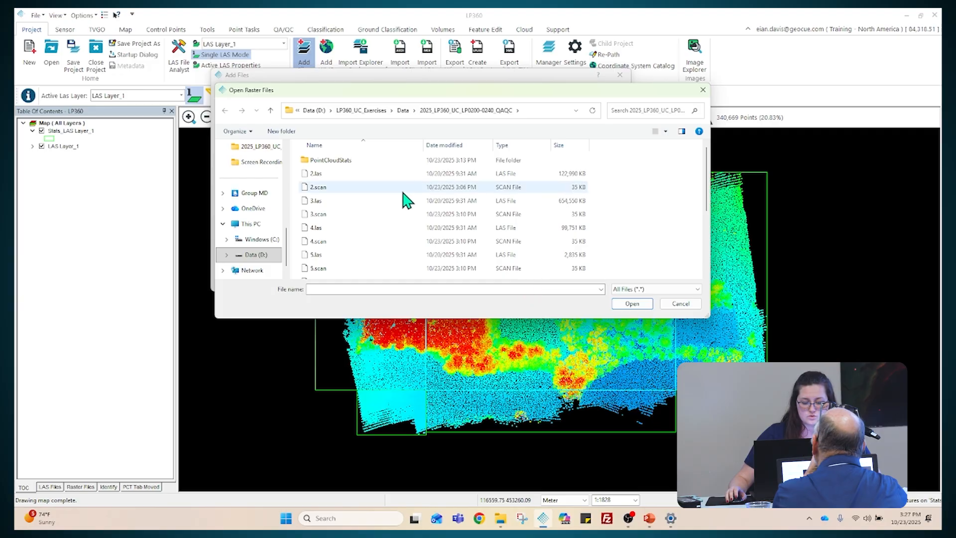
scroll(407, 199, down, 3)
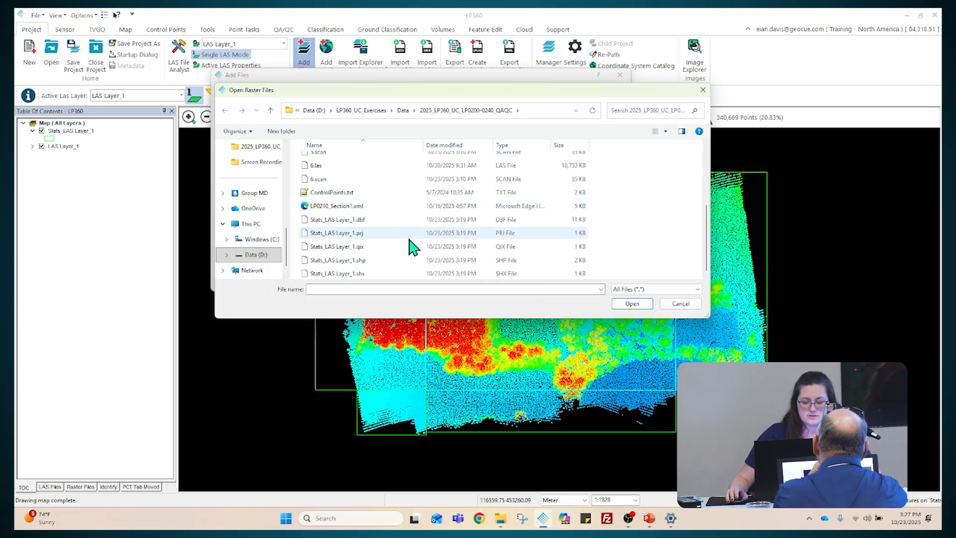
scroll(410, 246, up, 3)
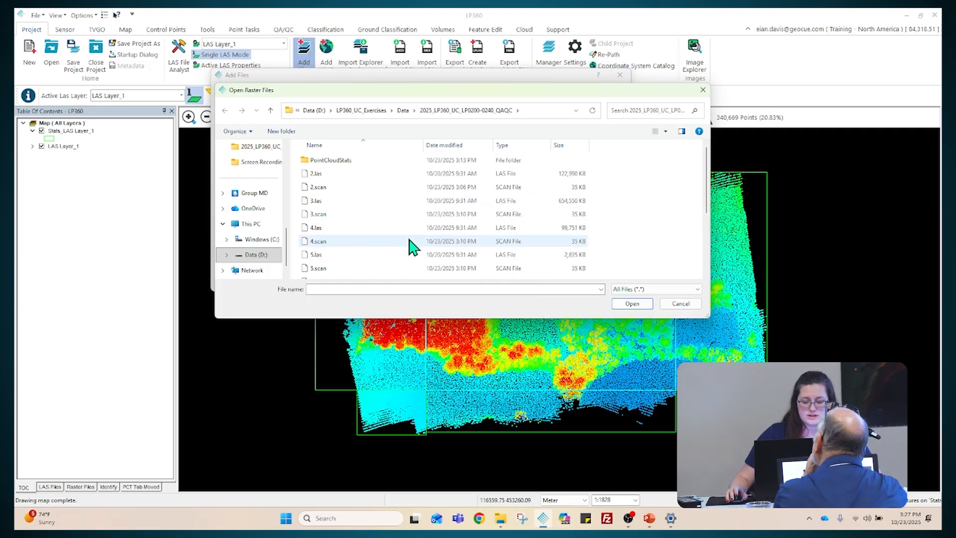
click(681, 305)
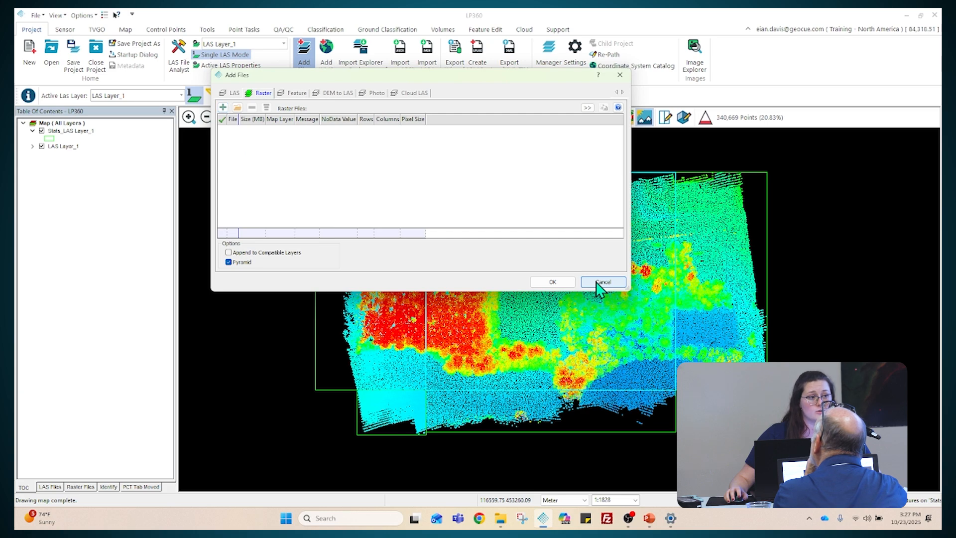
click(601, 282)
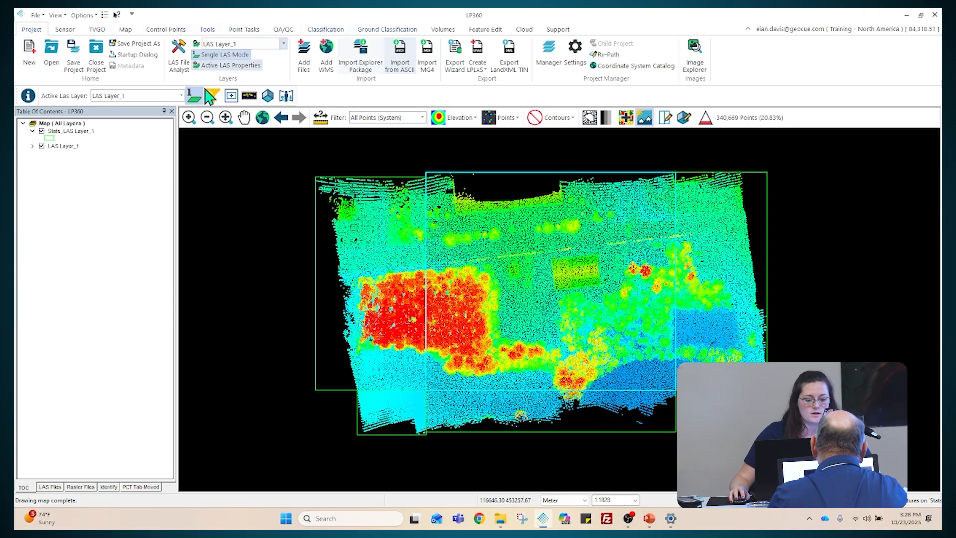
Save the project as QAQC_Exercise in the D:\Training\OctoberTraining root folder
click(146, 44)
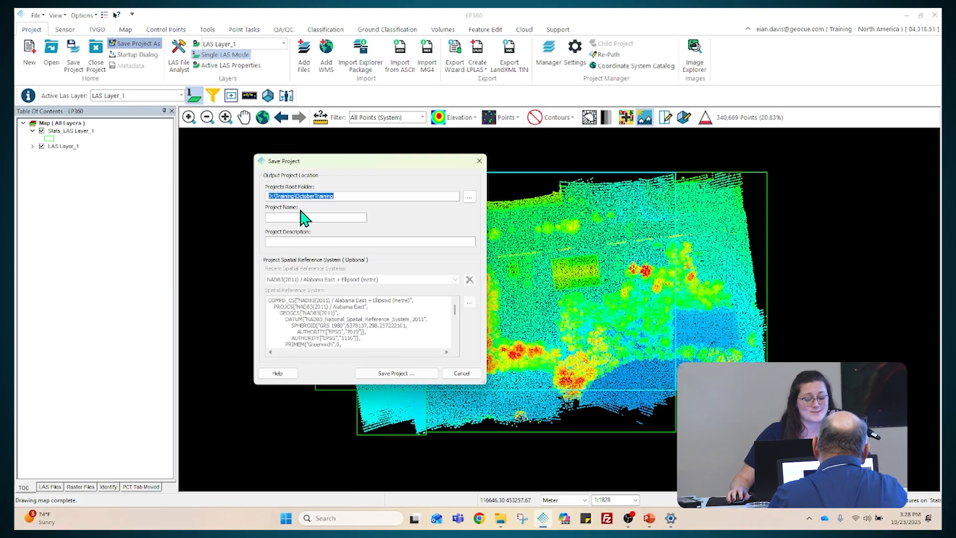
click(306, 218)
text(Q)
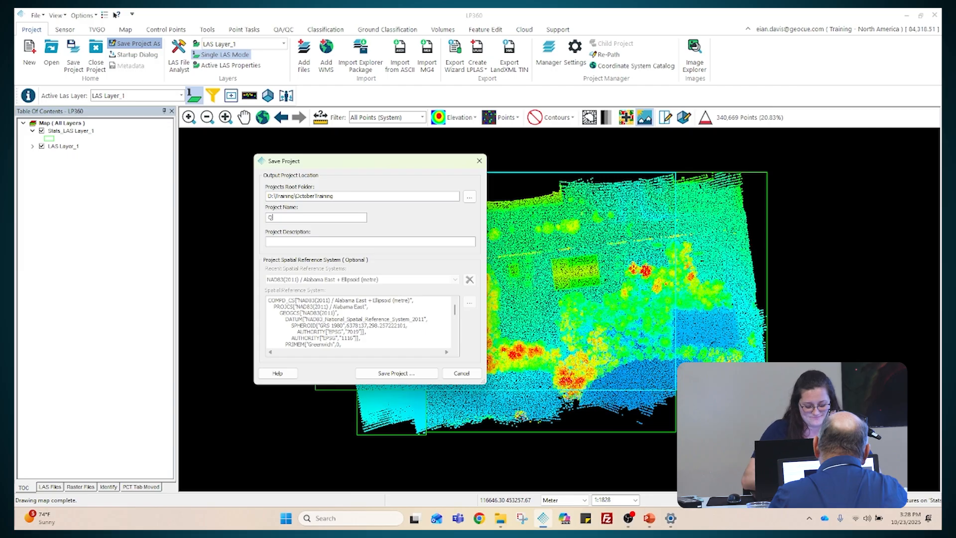
text(AQC_Exerci)
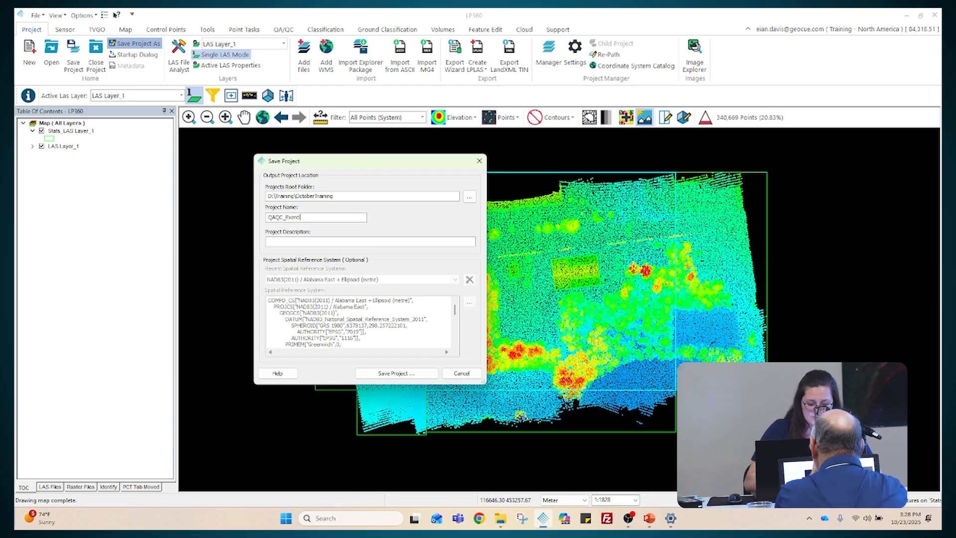
text(se)
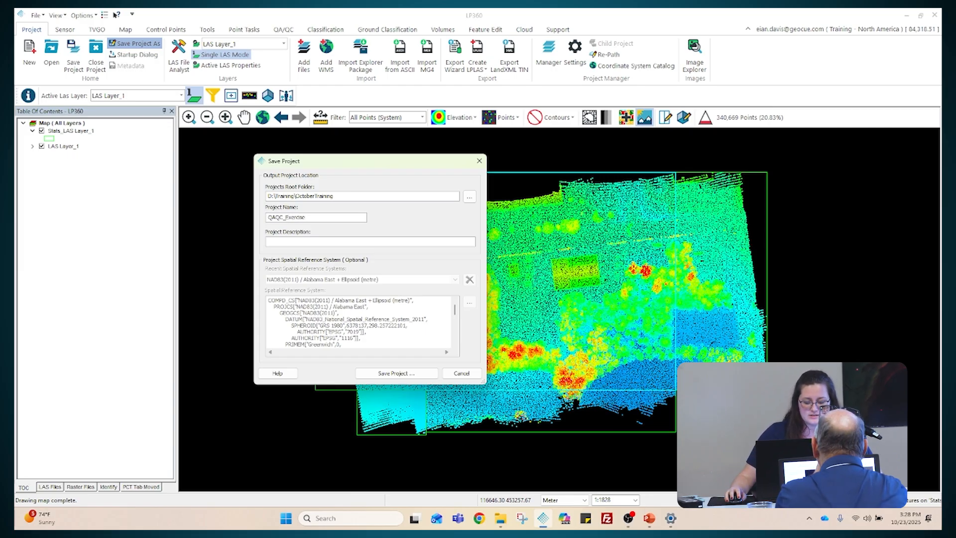
click(391, 373)
click(396, 309)
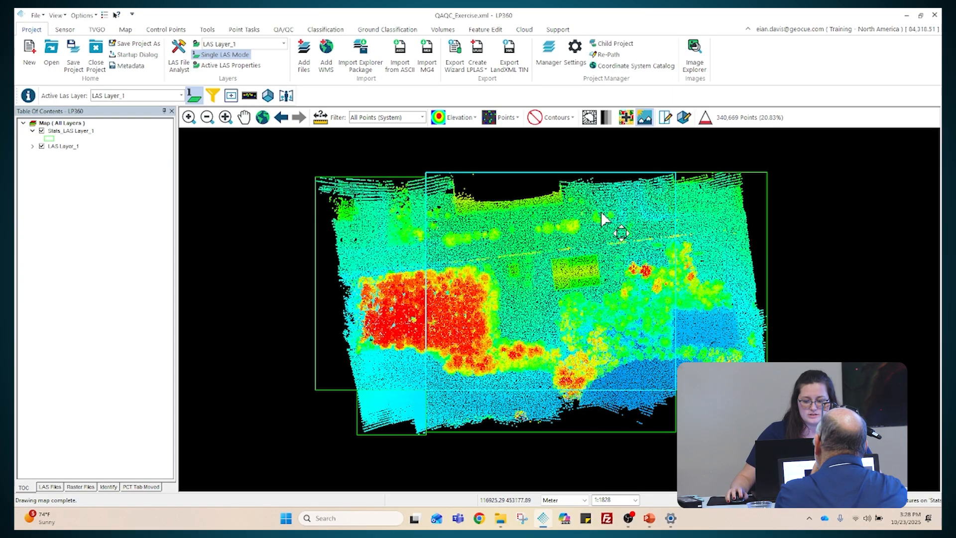
Set the surface export to compute its cell size automatically and check the scan angle and return filters on the input points
click(452, 64)
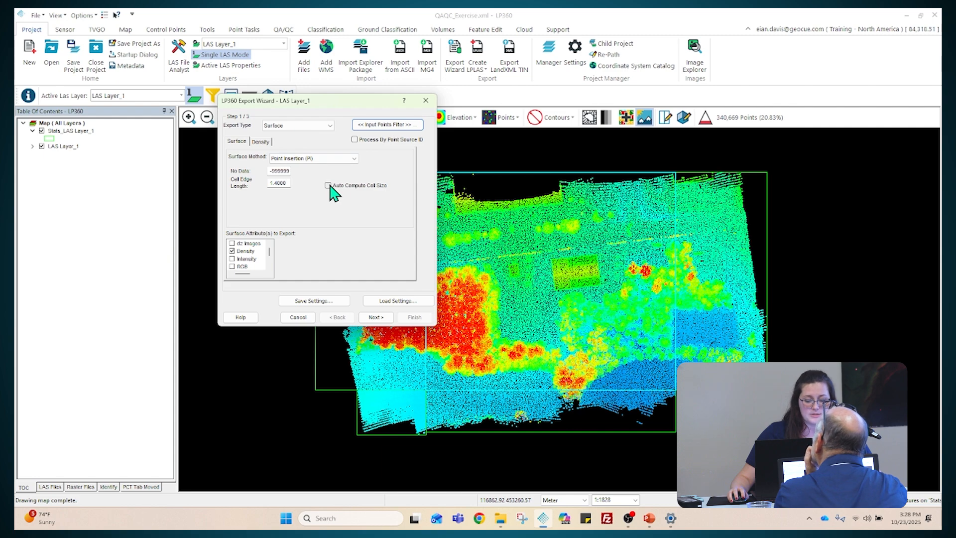
click(328, 185)
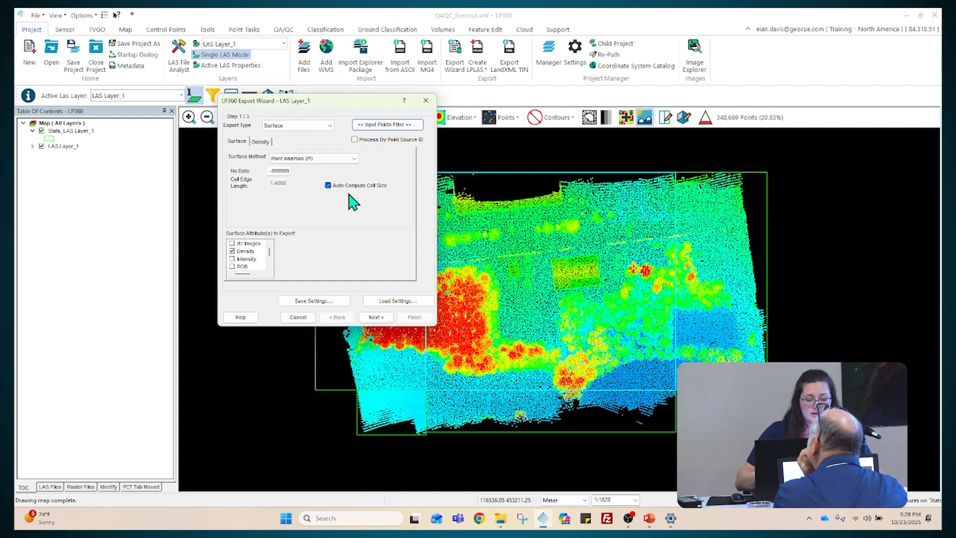
click(378, 125)
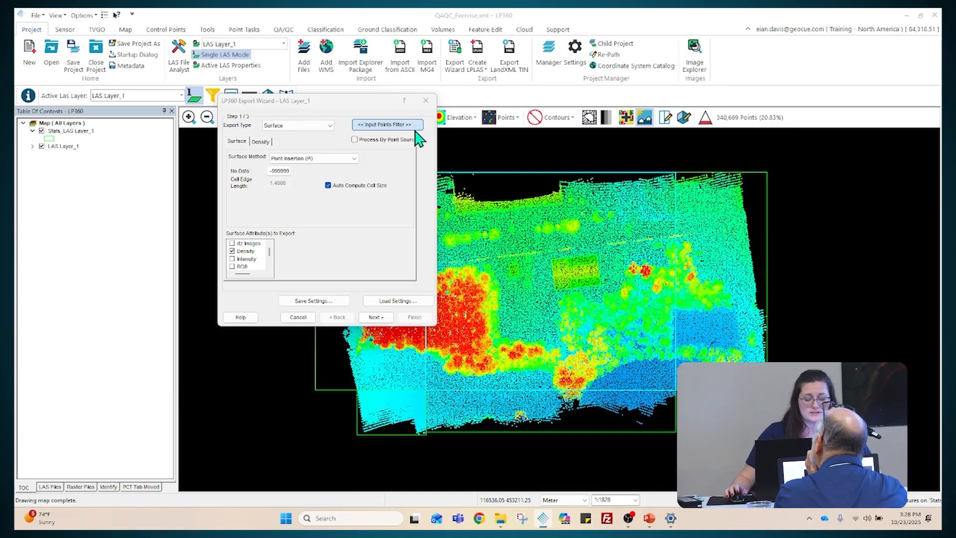
click(397, 145)
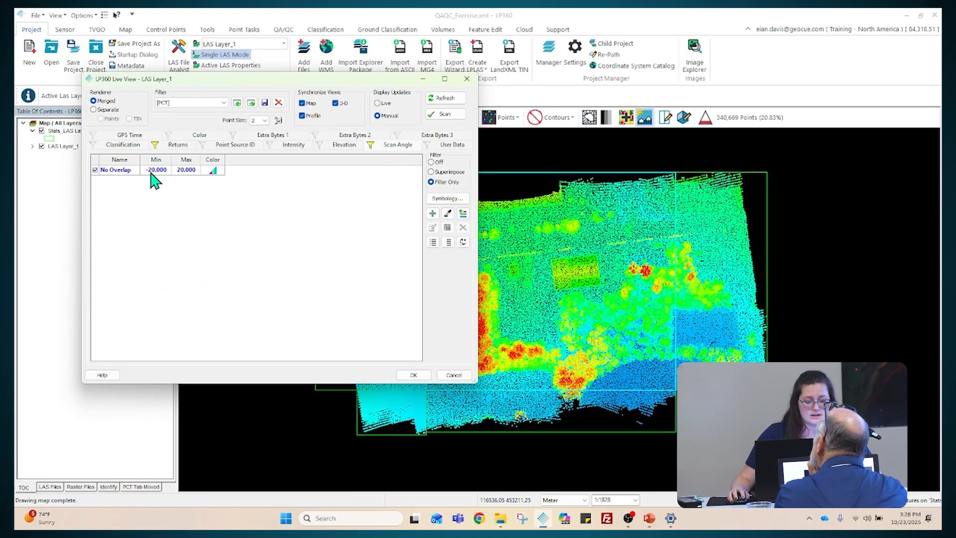
click(163, 145)
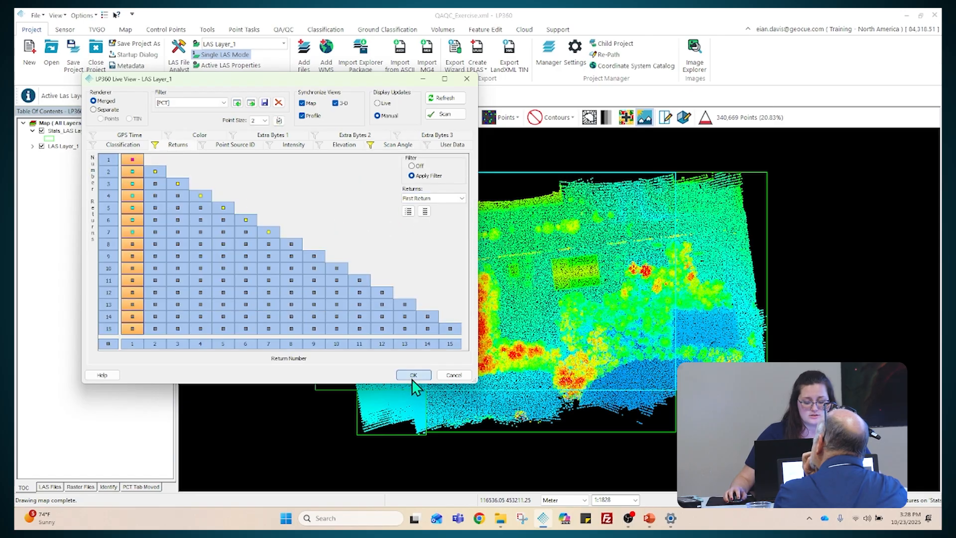
click(413, 376)
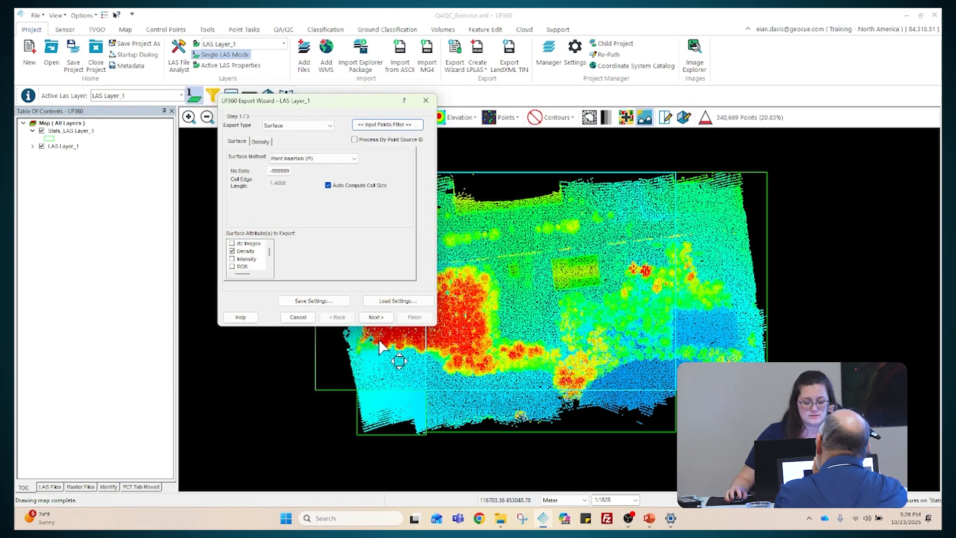
Keep the Graphic density output and the active LIDAR layer extent, and continue to the export file settings
click(263, 142)
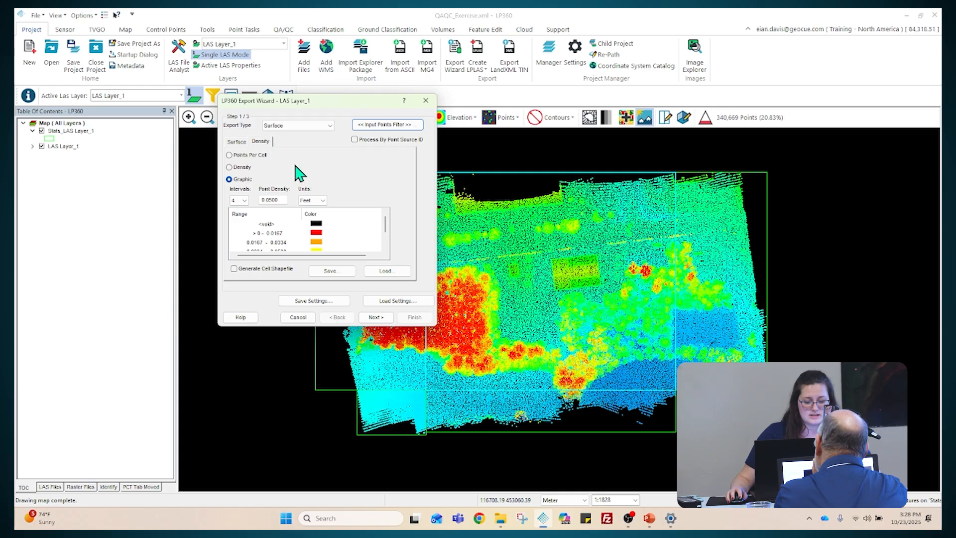
click(241, 167)
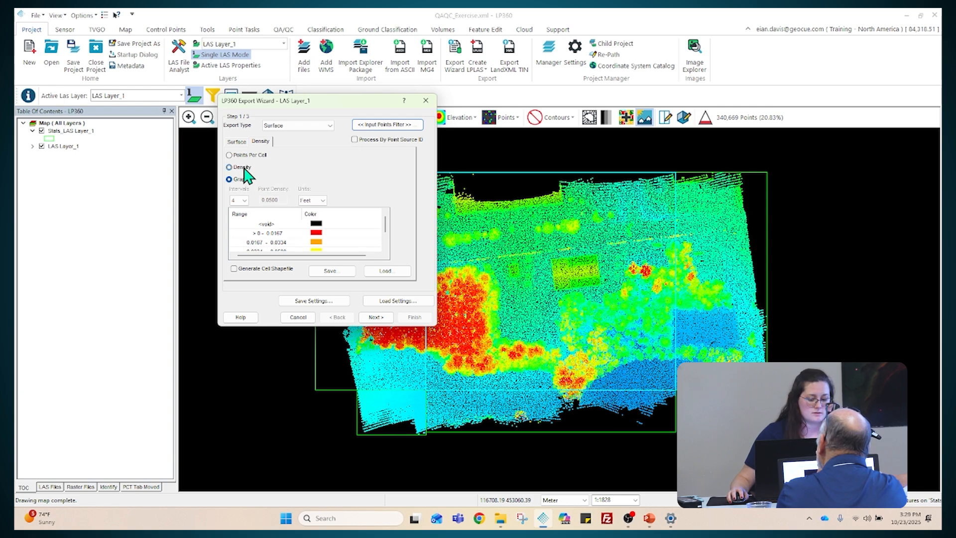
click(244, 179)
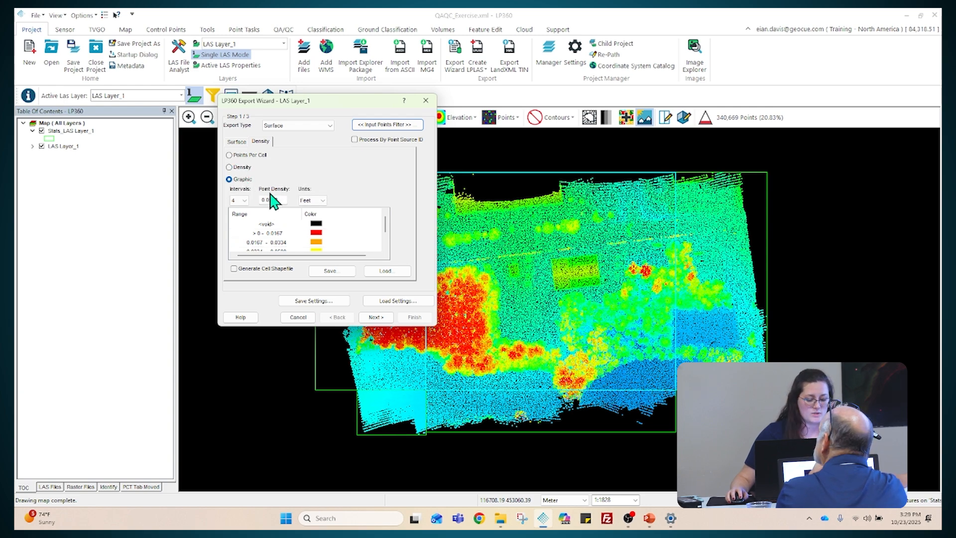
click(375, 318)
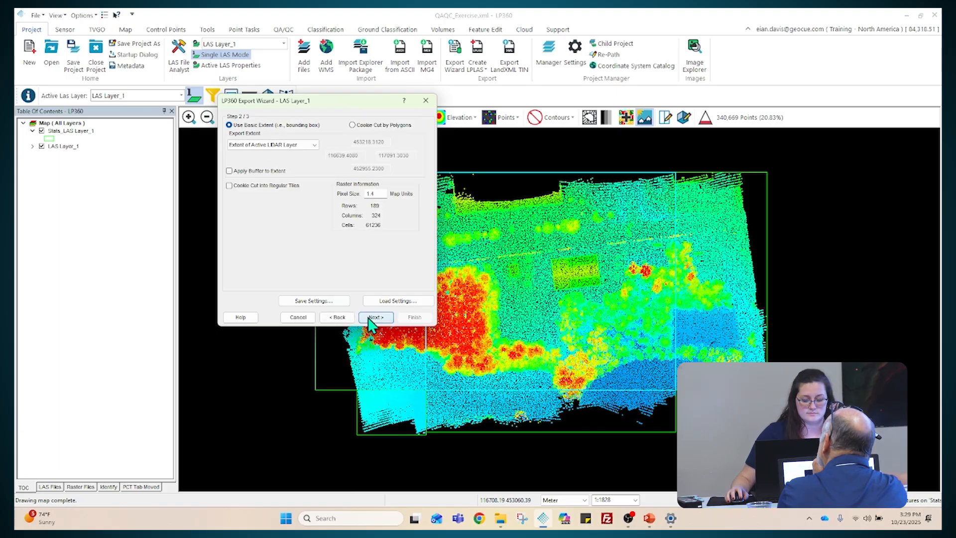
click(375, 318)
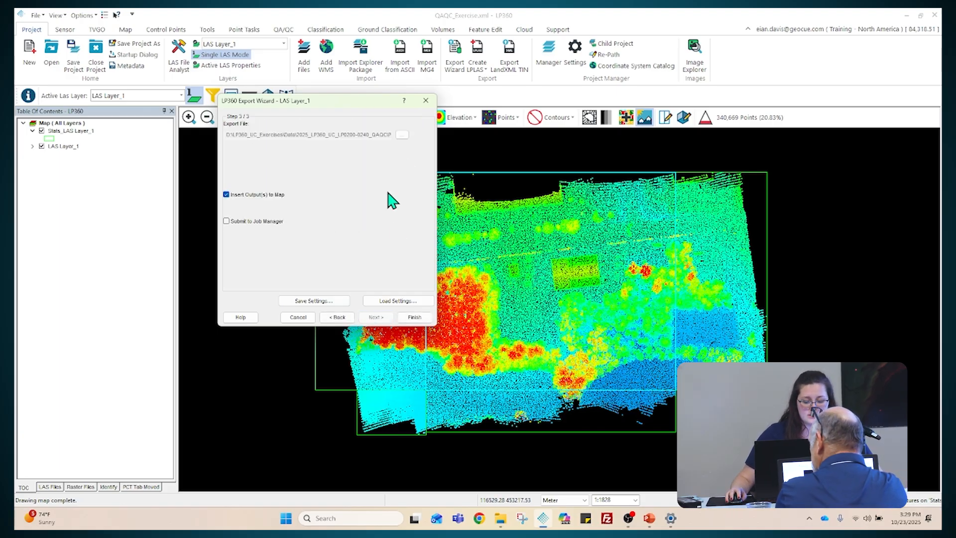
Set the export file to Take2 in D:\Training\OctoberTraining\QAQC_Exercise and run the density export
click(402, 135)
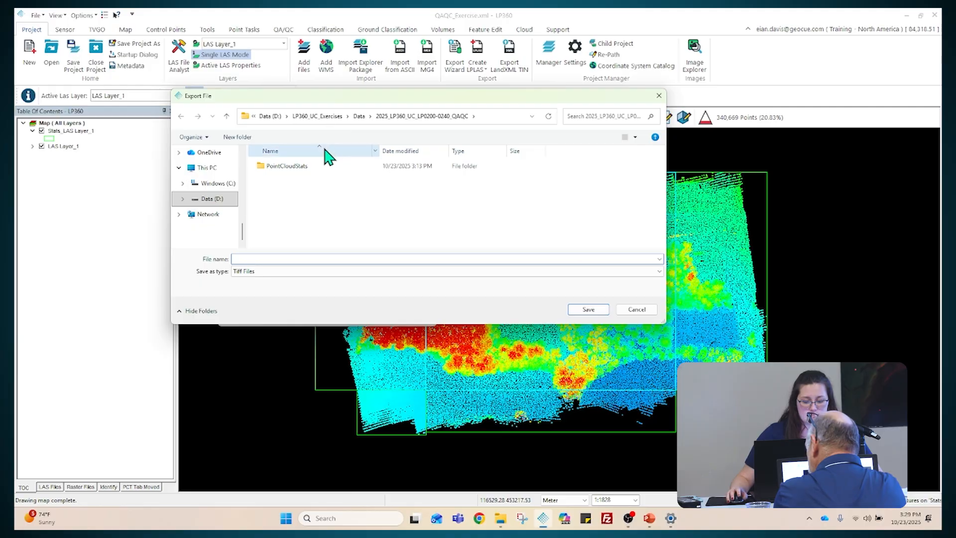
click(267, 116)
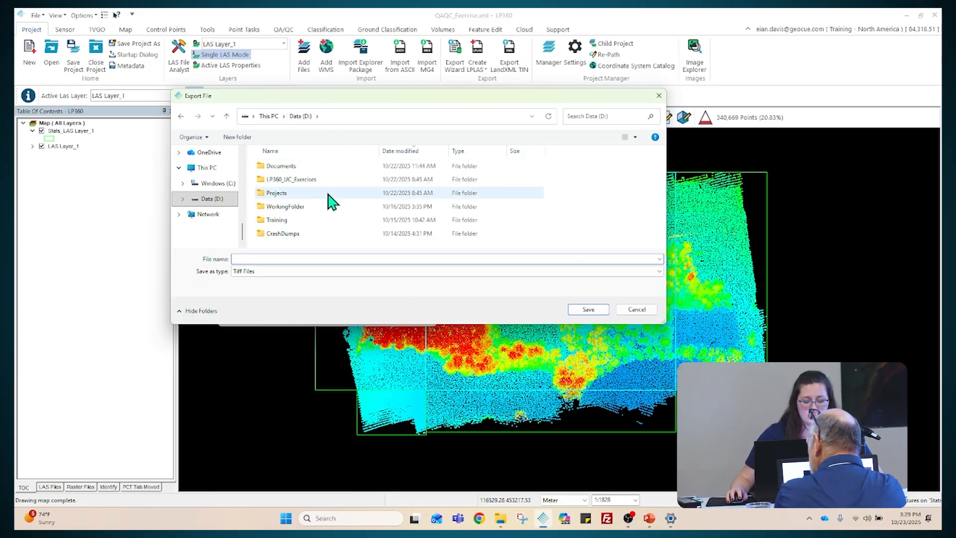
double_click(316, 220)
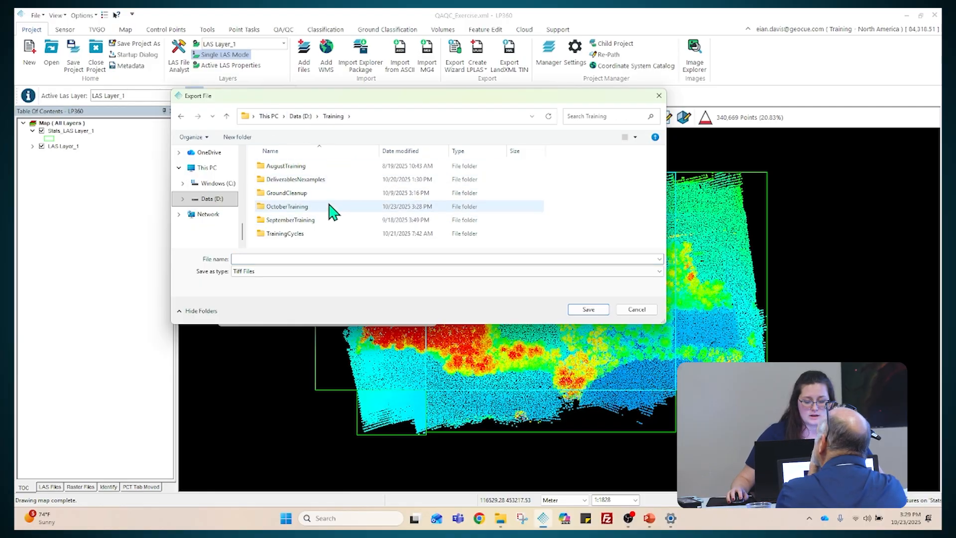
double_click(332, 211)
scroll(331, 174, down, 1)
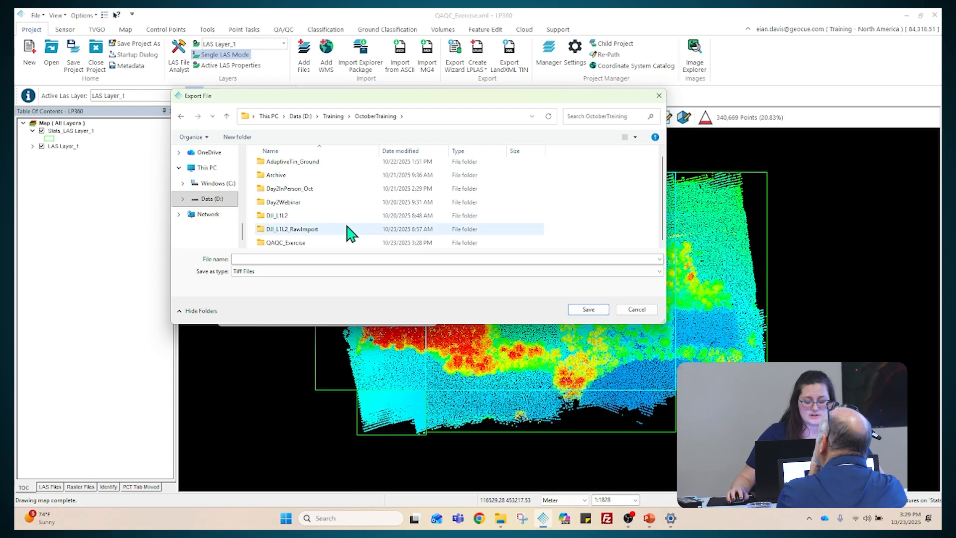
double_click(322, 243)
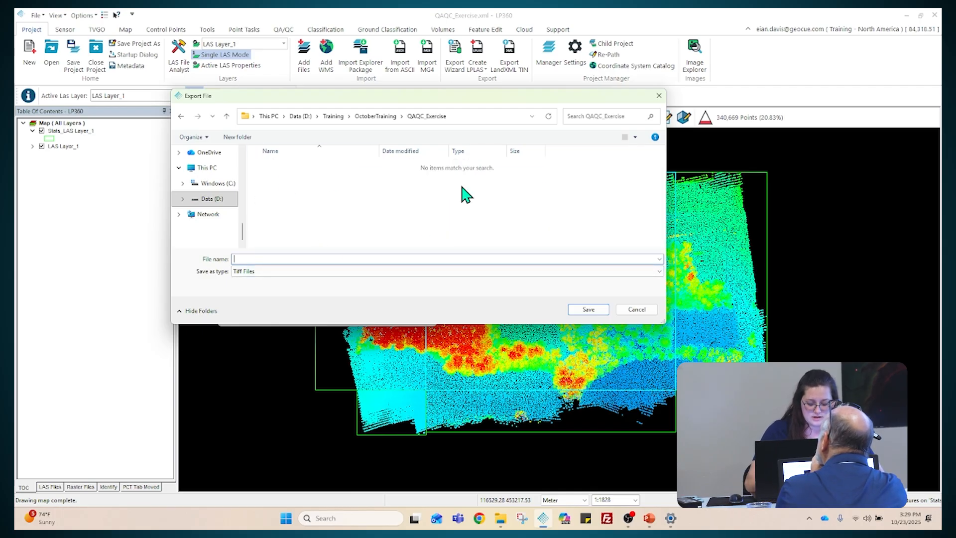
text(I)
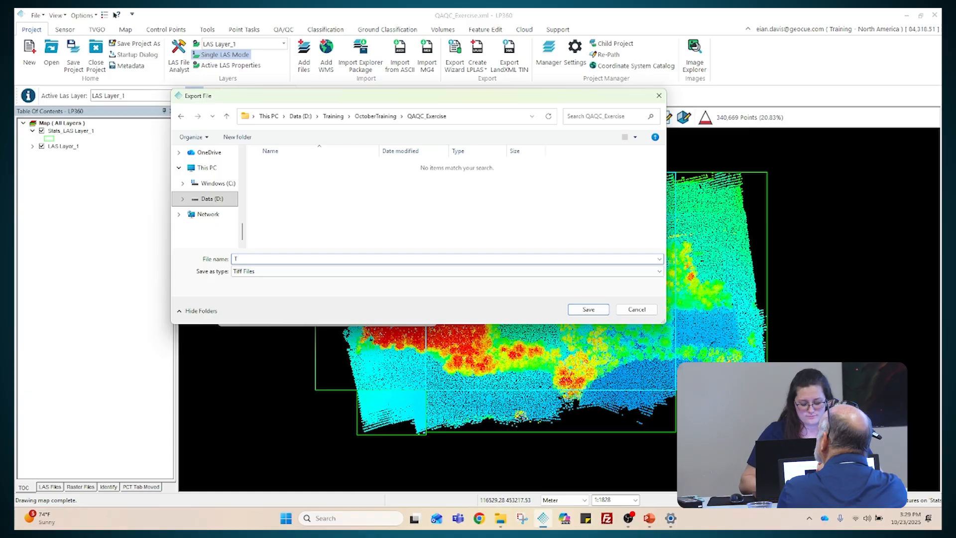
text(ake2)
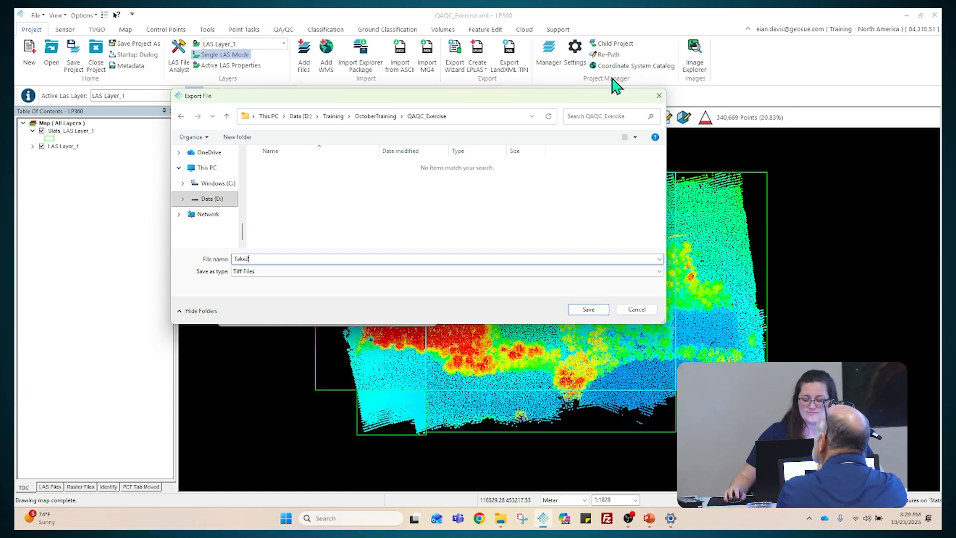
click(574, 312)
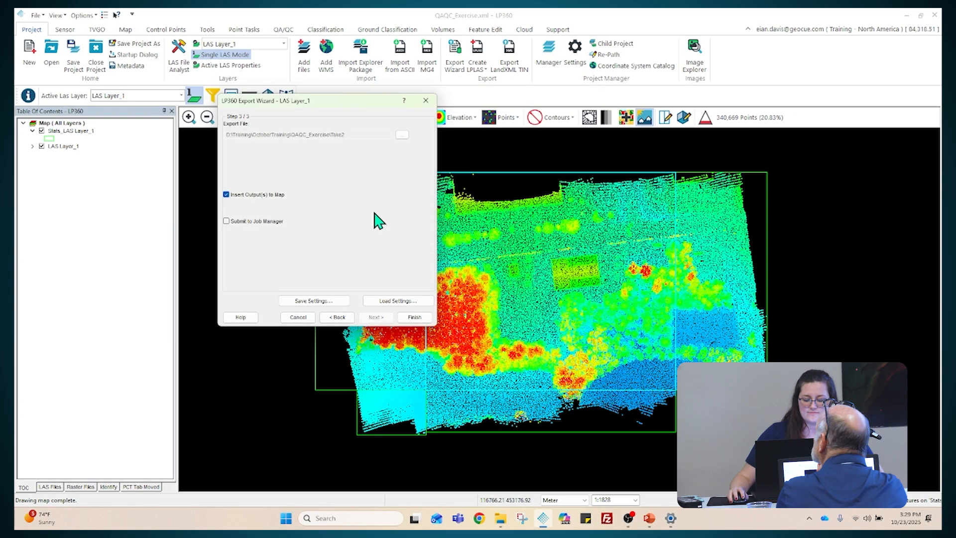
click(413, 318)
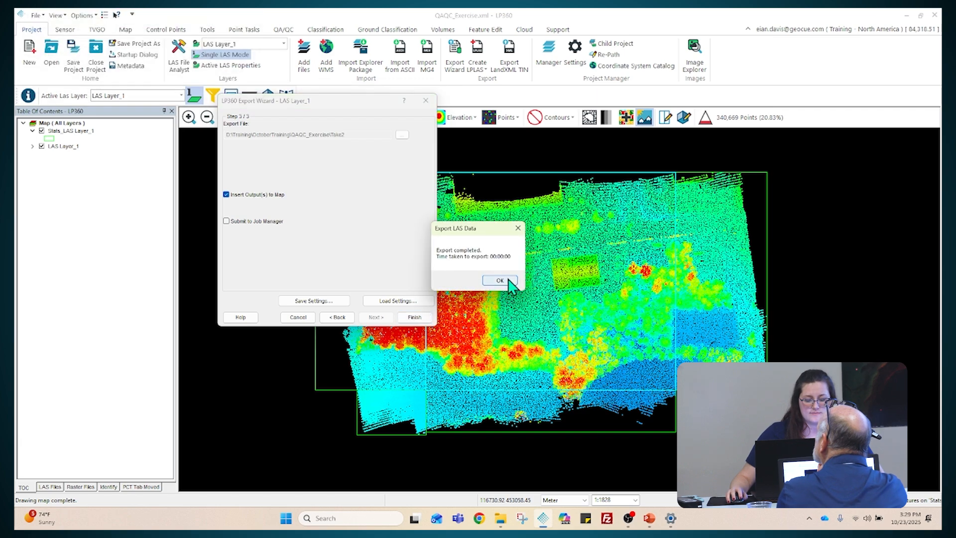
click(503, 279)
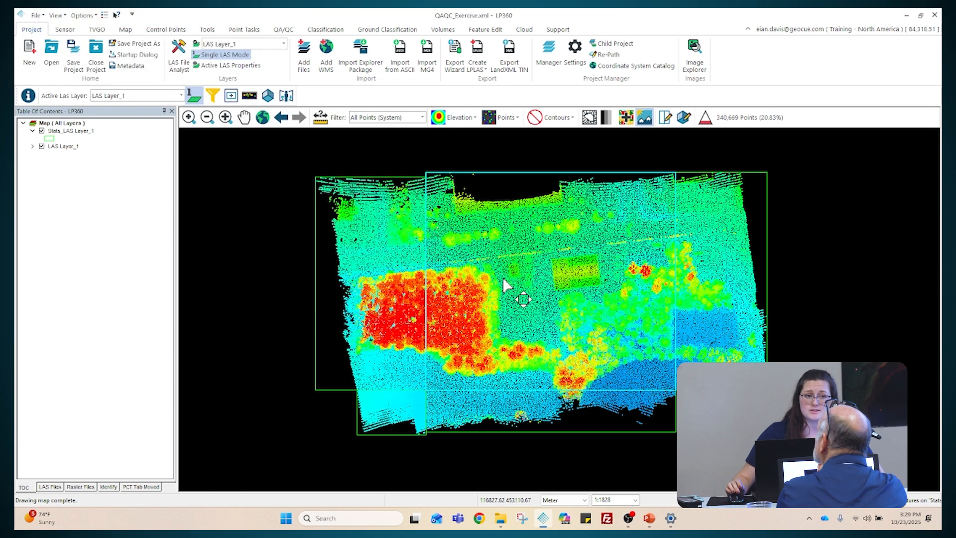
Rerun the density export of LAS Layer_1 to Take2 with the same settings, submitting it to the Job Manager
click(452, 70)
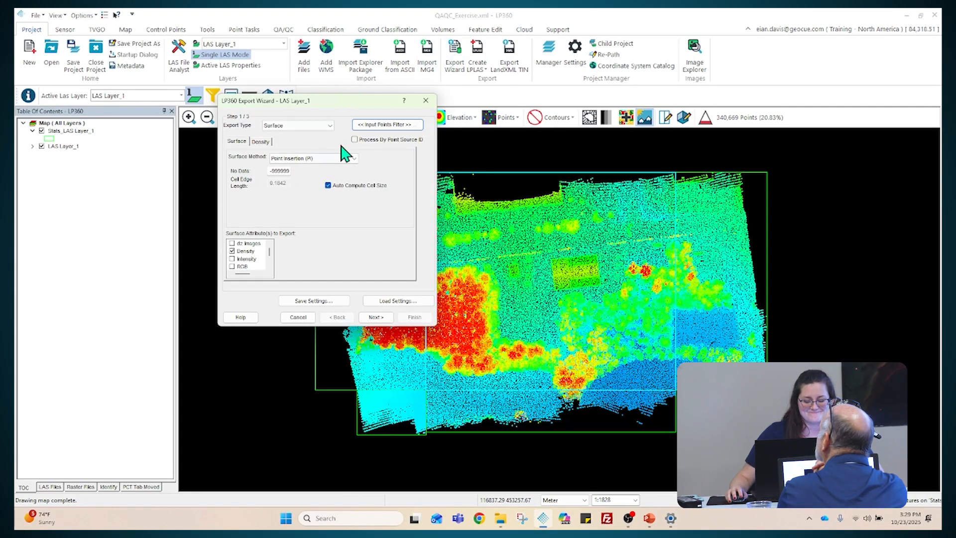
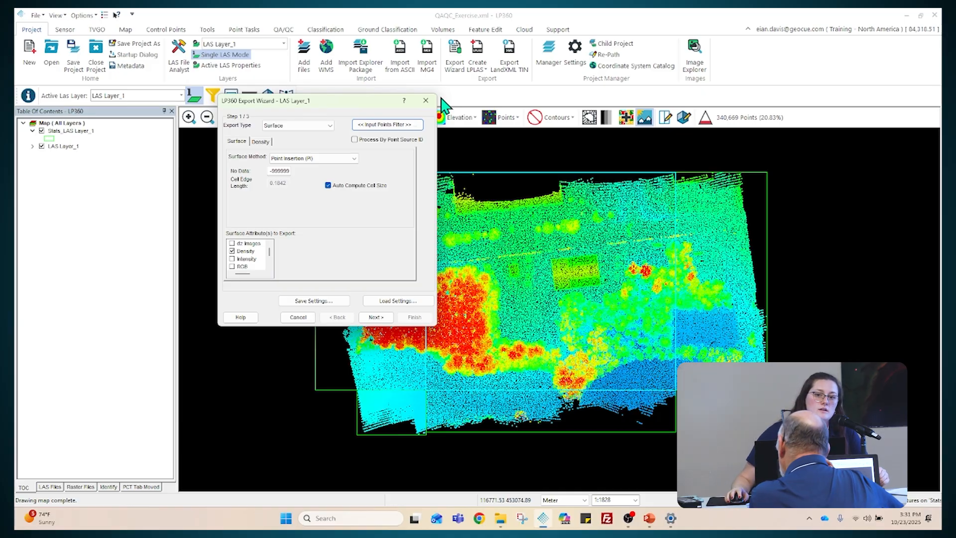
click(376, 319)
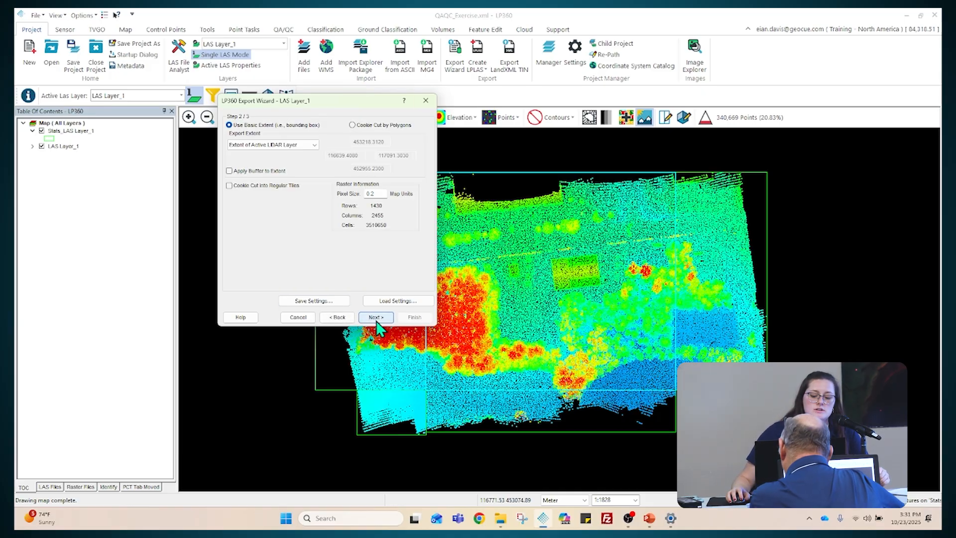
click(376, 317)
click(269, 221)
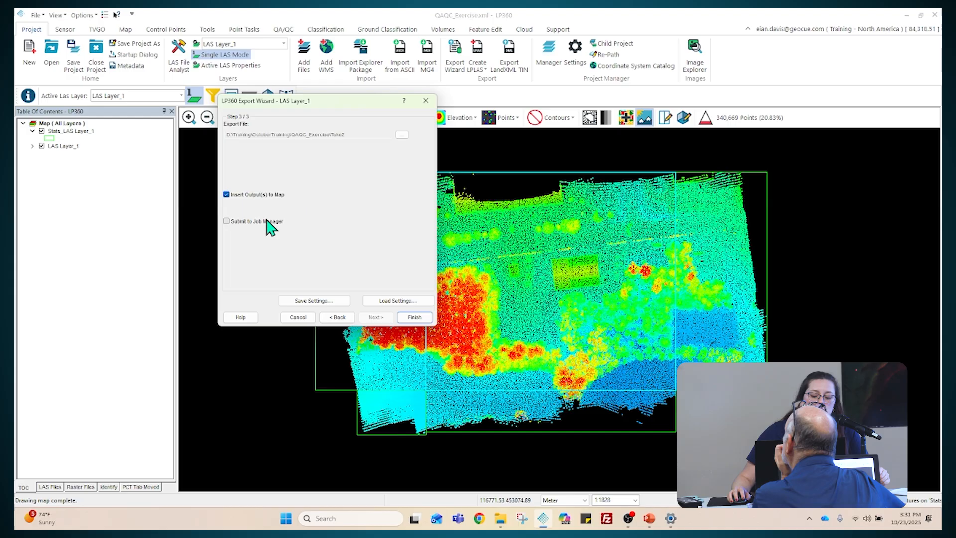
click(415, 318)
click(539, 280)
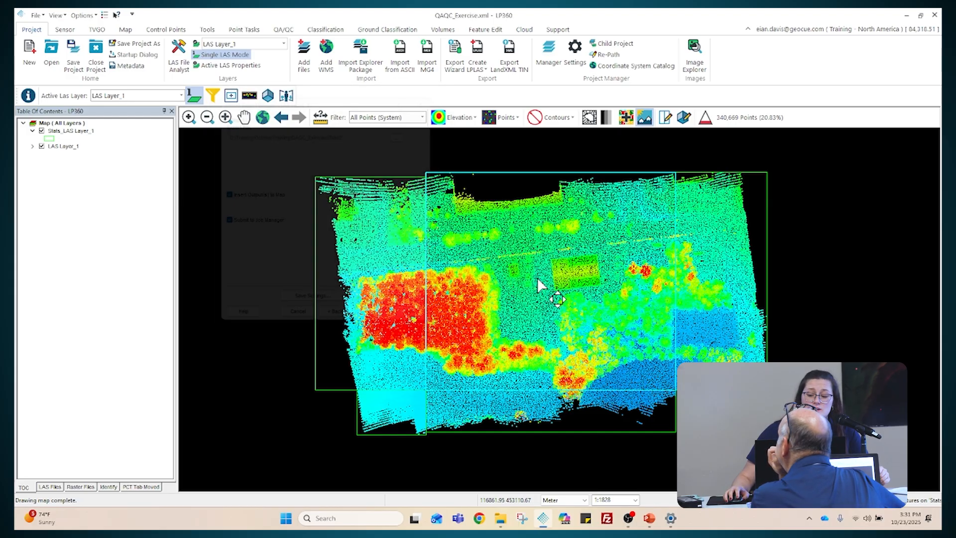
Run the complete-job steps of the ready QAQC_Exercise export job in the Job Manager to add its raster to the map
click(105, 15)
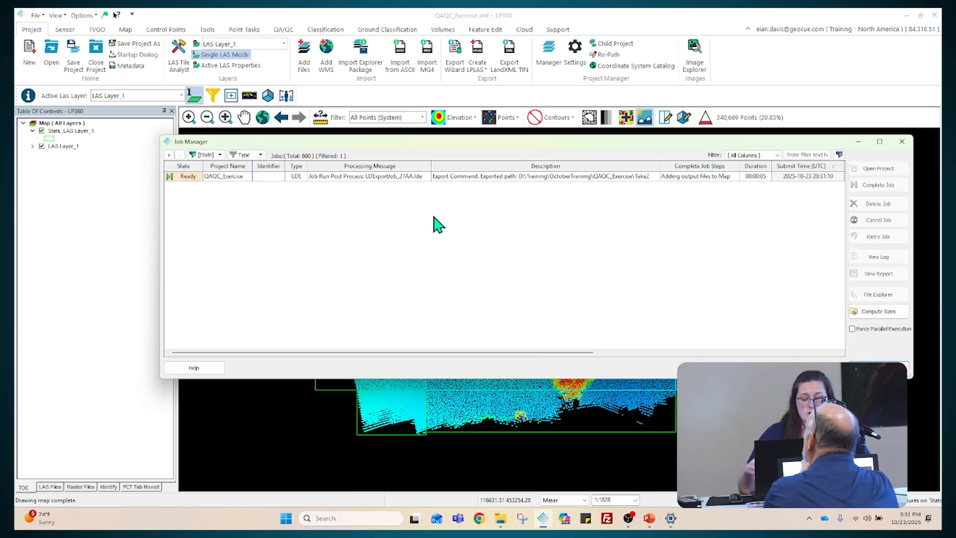
click(470, 178)
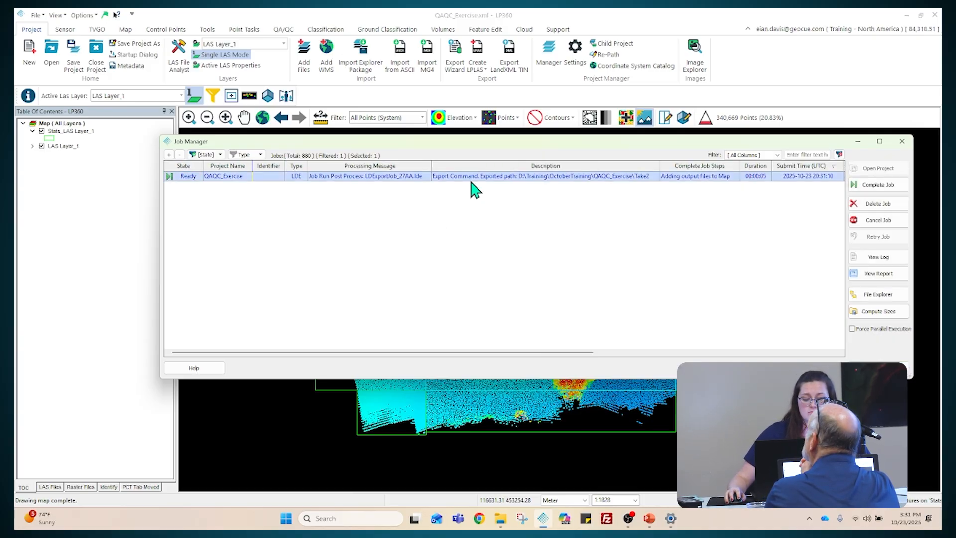
click(856, 185)
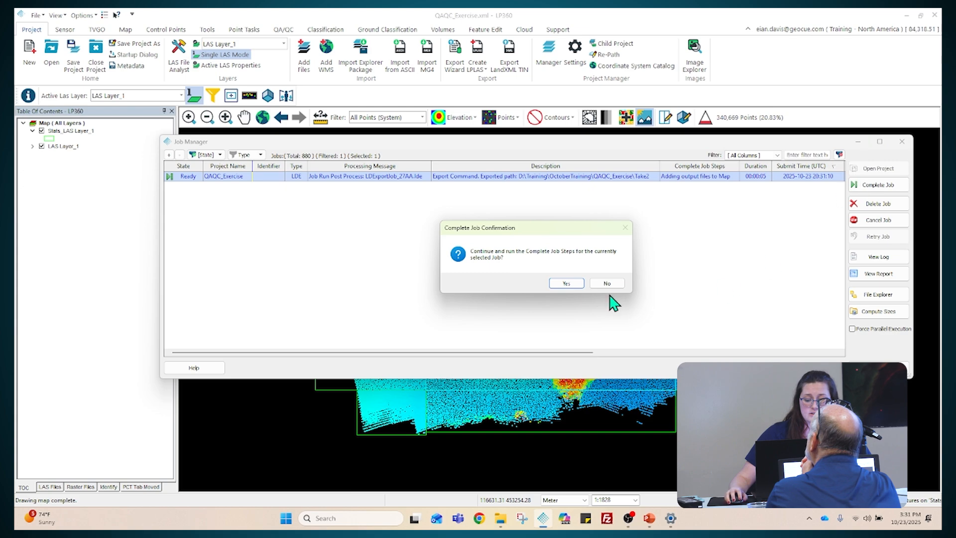
click(566, 280)
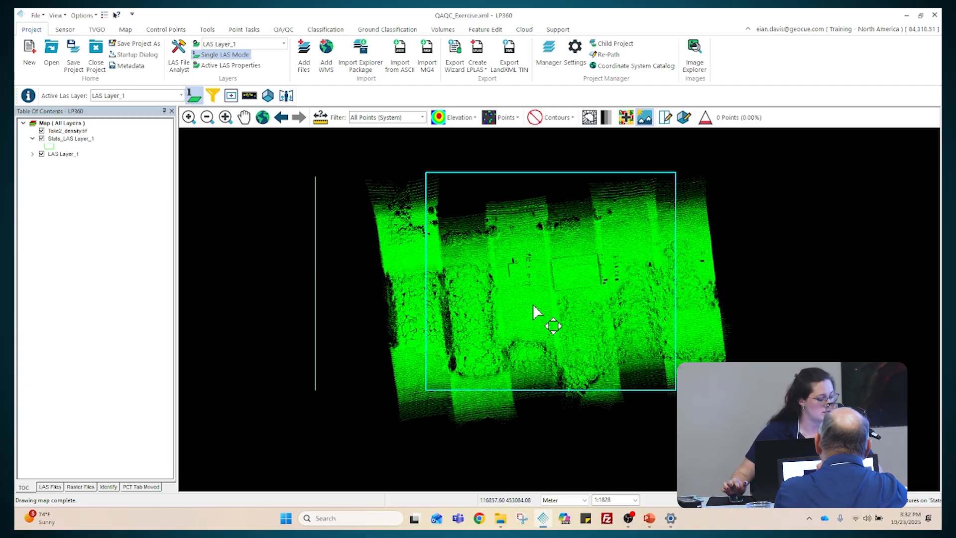
Start another surface export of LAS Layer_1 and set its input points filter to All Points (System)
click(463, 70)
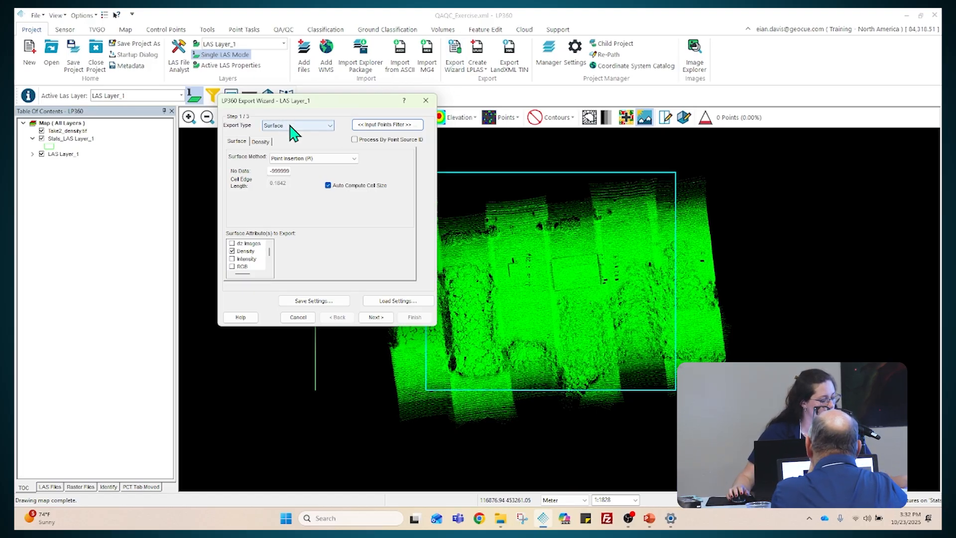
click(388, 126)
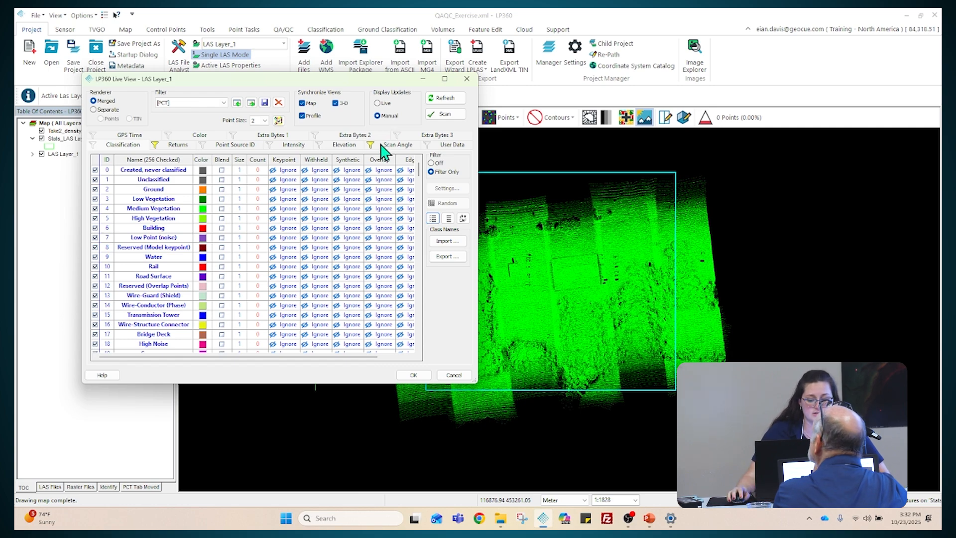
click(217, 104)
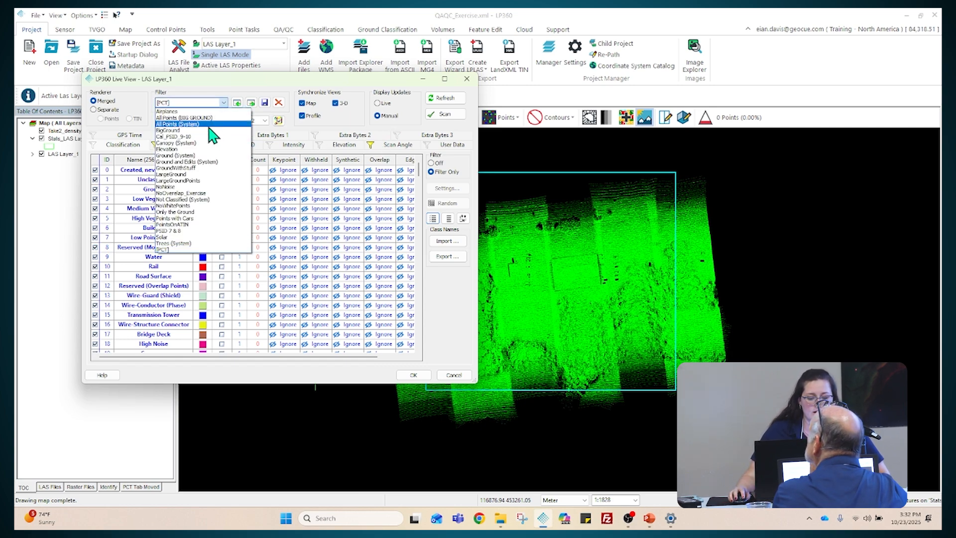
click(182, 124)
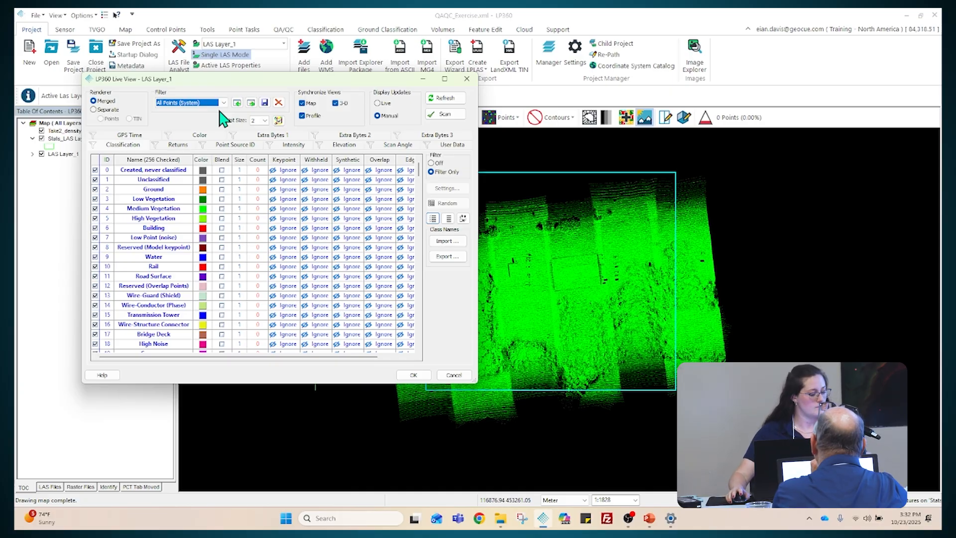
click(427, 376)
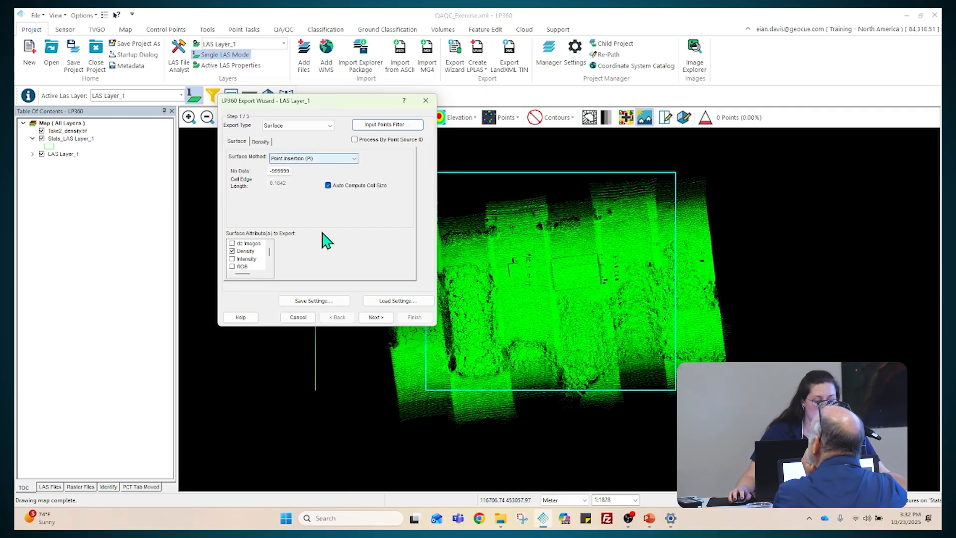
Replace Density with dz images as the surface attribute to export and open the Dz settings
click(232, 251)
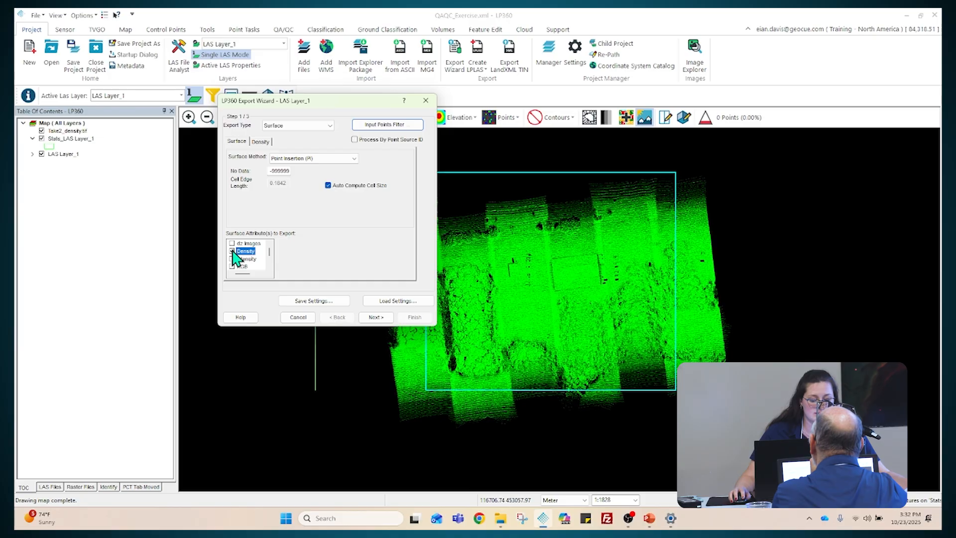
click(232, 243)
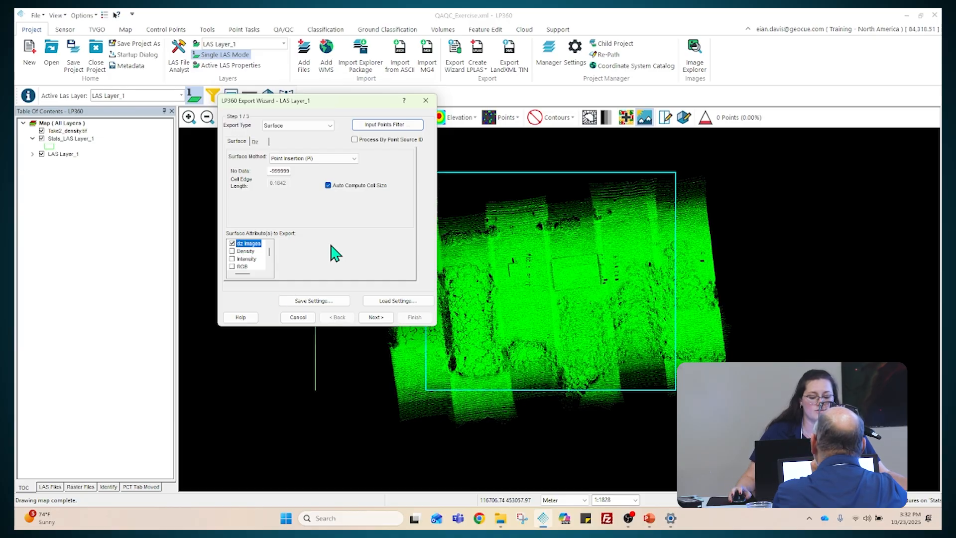
click(263, 143)
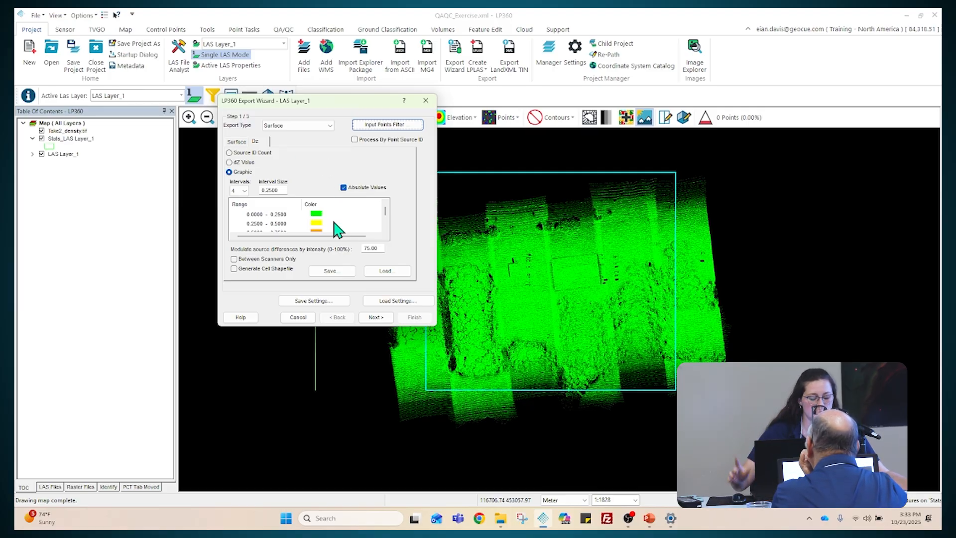
Set the Dz graphic to 5 intervals with an interval size of 0.02 and review the color ranges
click(239, 190)
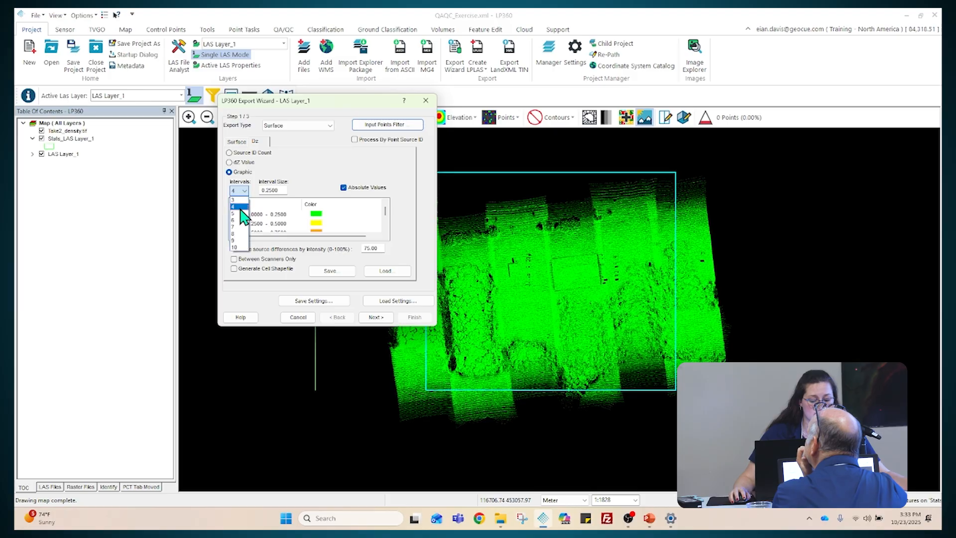
click(239, 213)
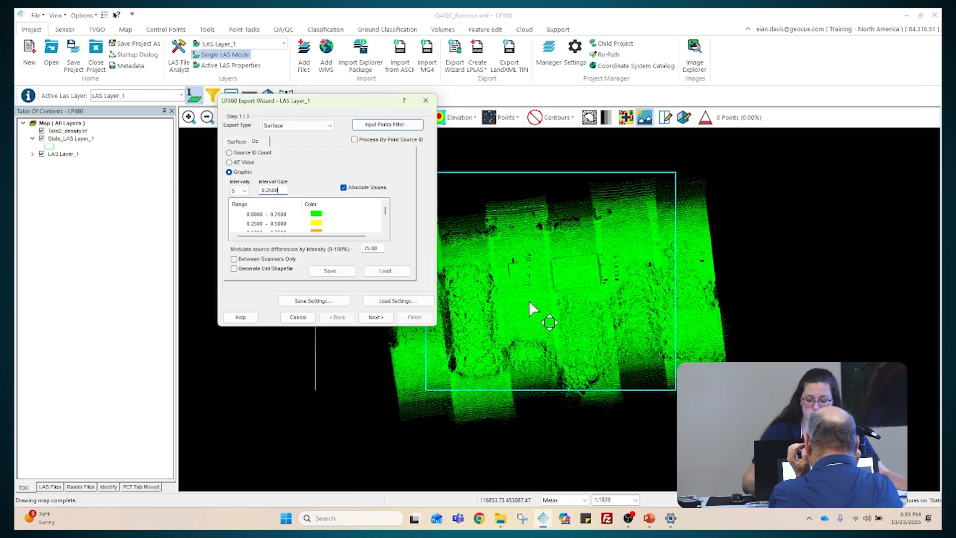
key(BackSpace)
key(BackSpace)
key(BackSpace)
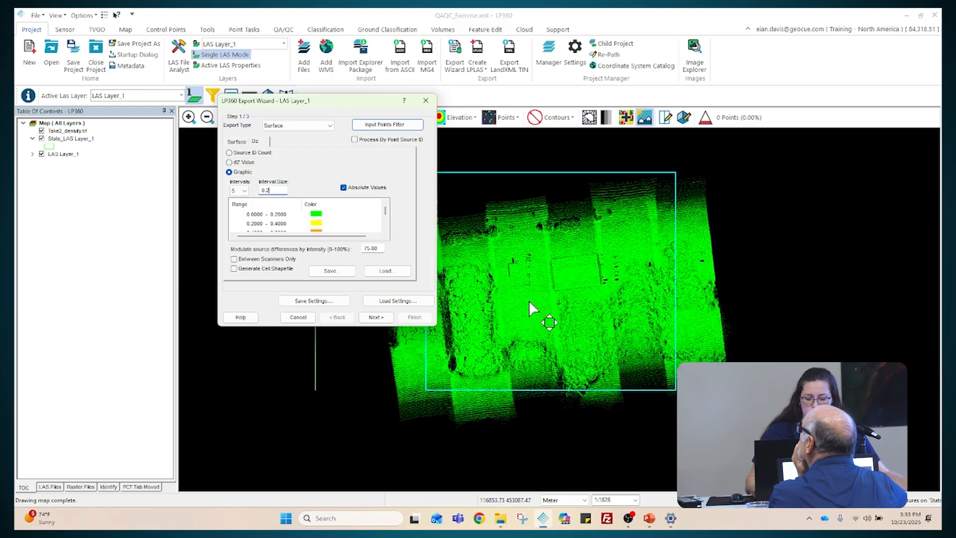
key(BackSpace)
text(02)
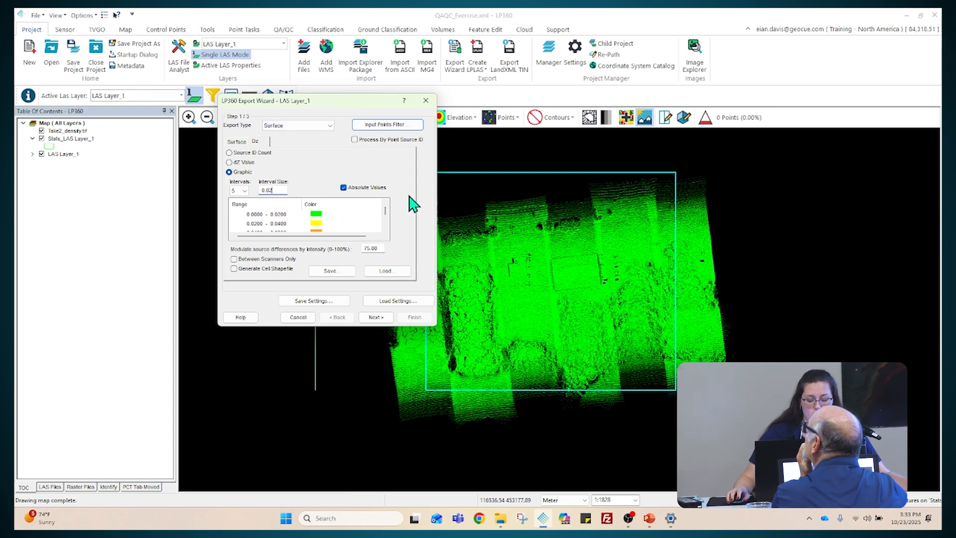
scroll(343, 222, down, 2)
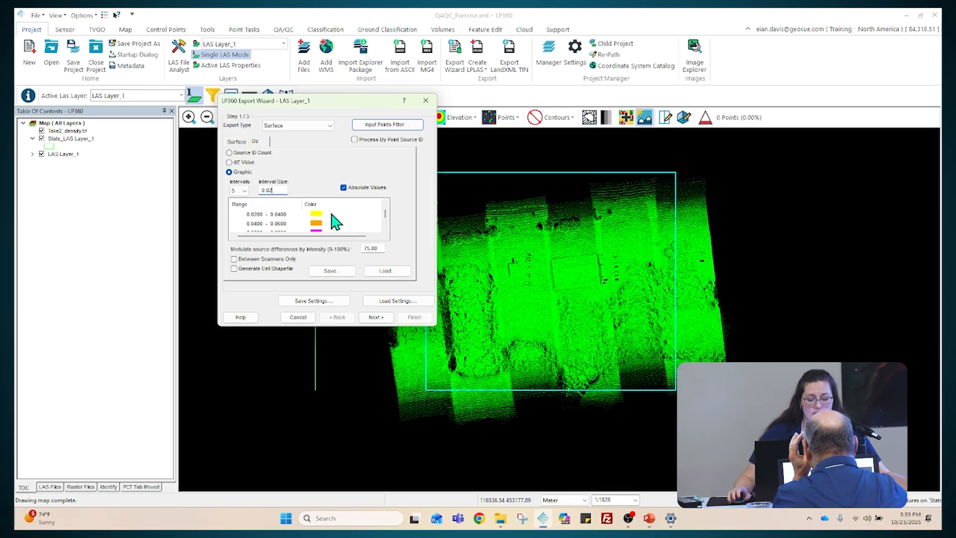
Review the dZ interval colour ranges and proceed to the export extent settings
scroll(335, 227, up, 2)
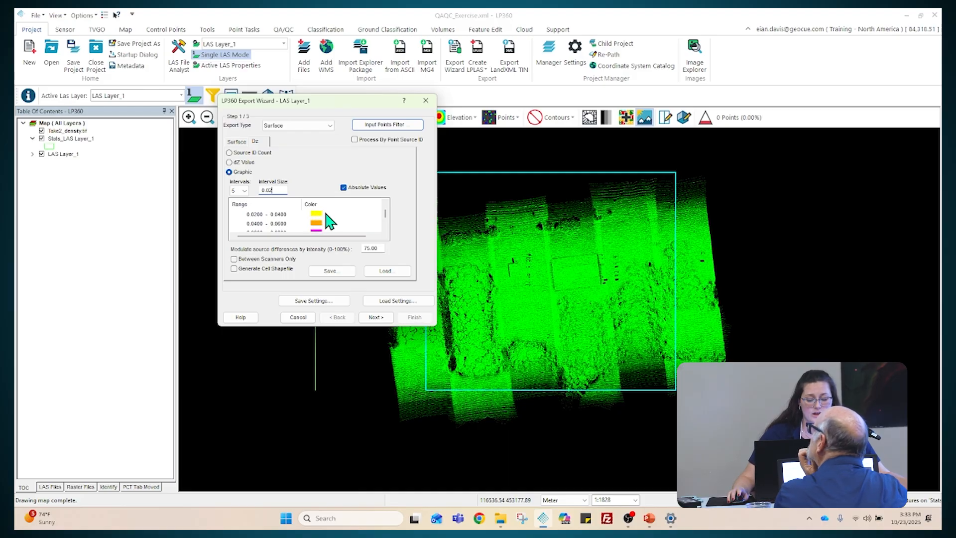
scroll(336, 222, down, 1)
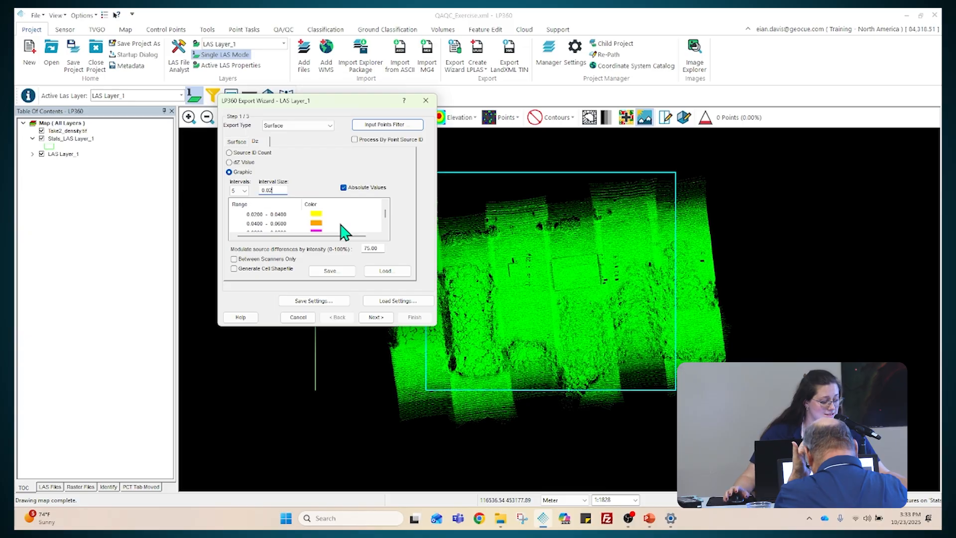
click(371, 318)
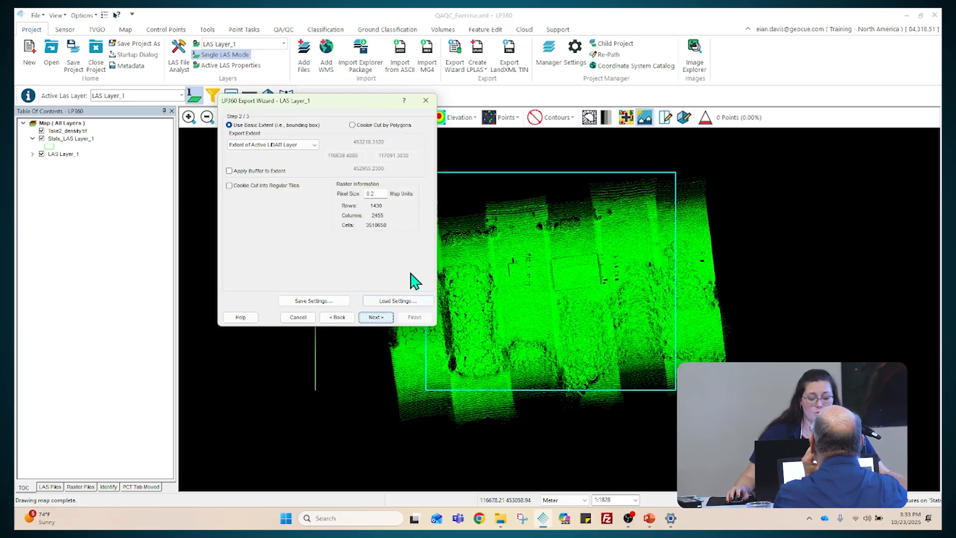
click(296, 146)
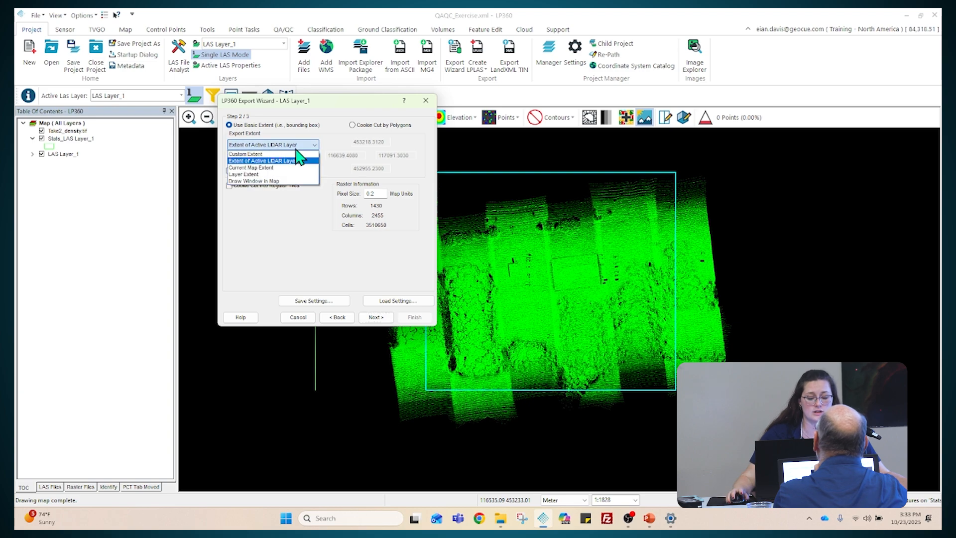
click(254, 182)
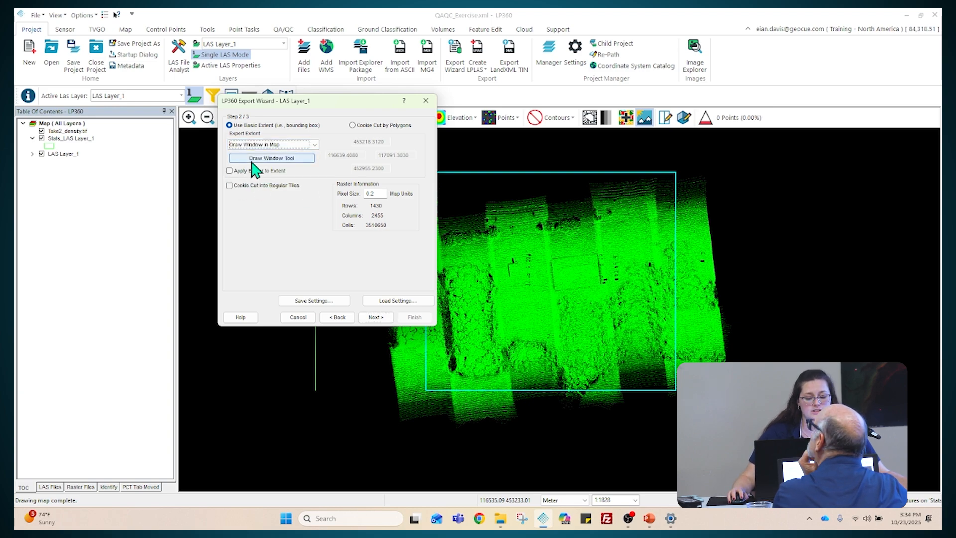
click(275, 159)
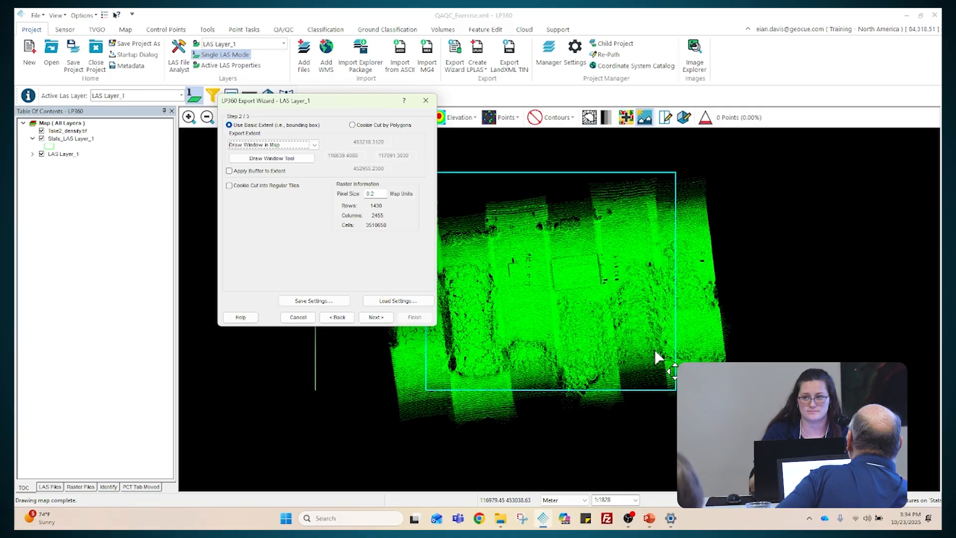
click(314, 145)
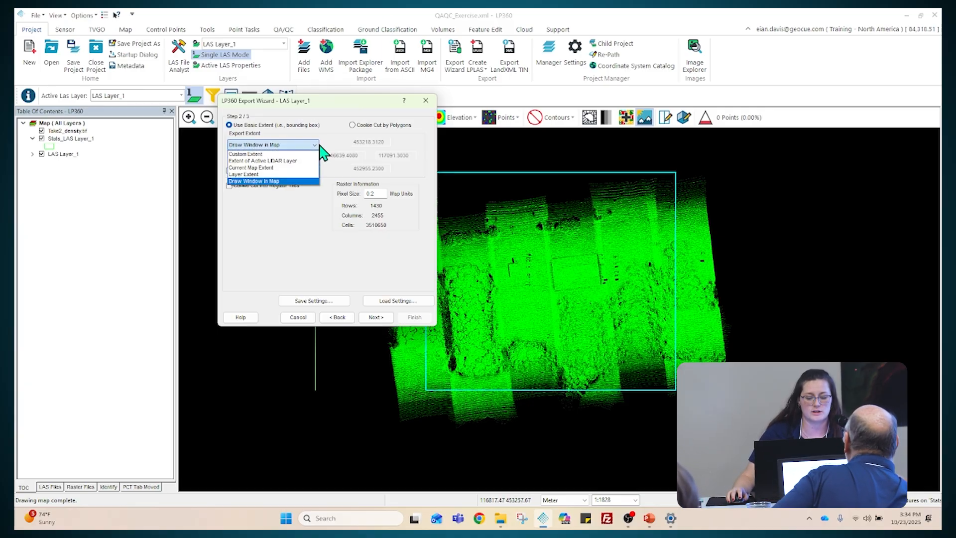
click(298, 161)
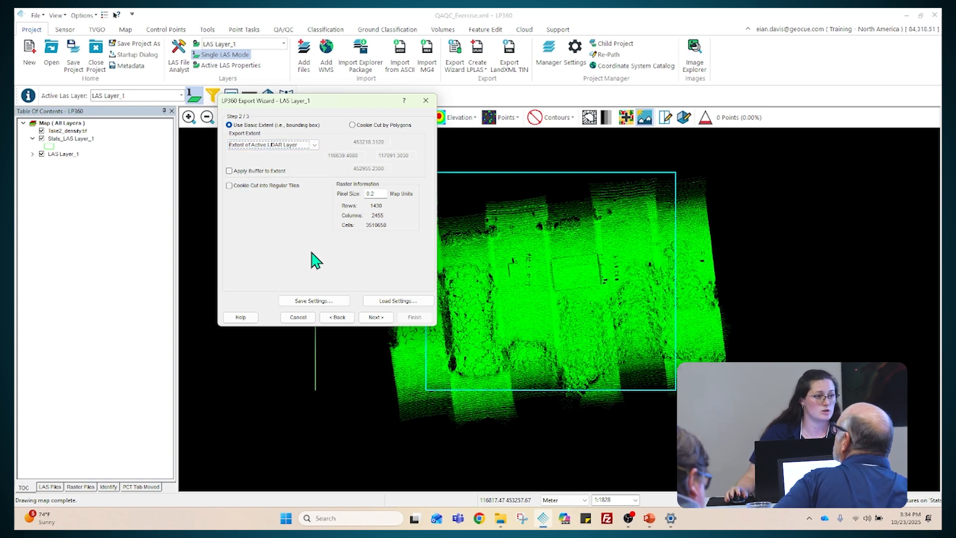
Name the export file dZ_QAQCexerise in the QAQC_Exercise folder and submit the export to Job Manager
click(376, 317)
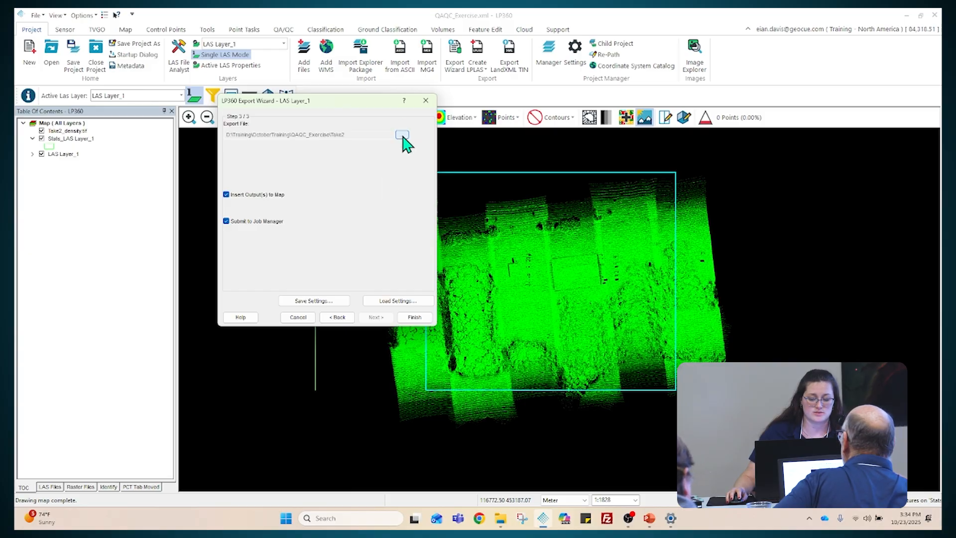
click(402, 135)
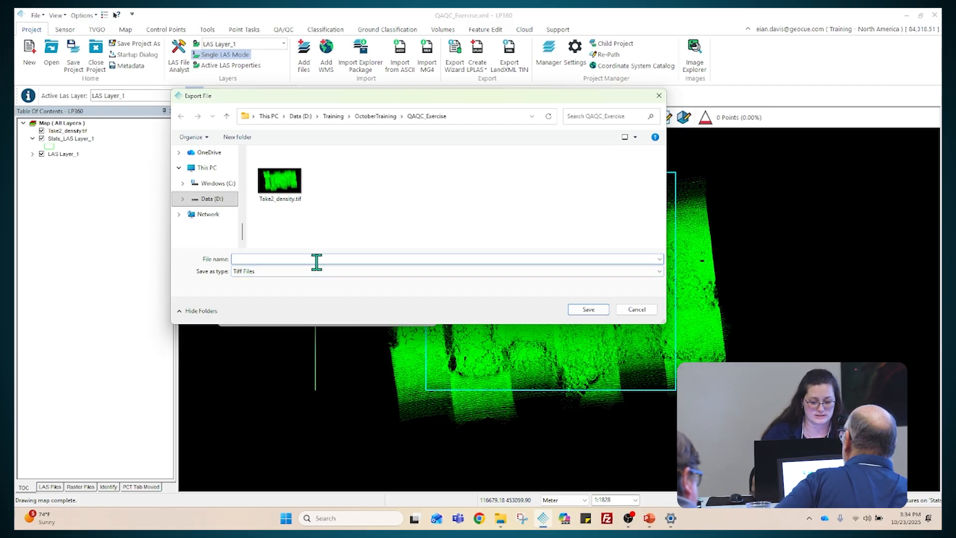
text(dZ_)
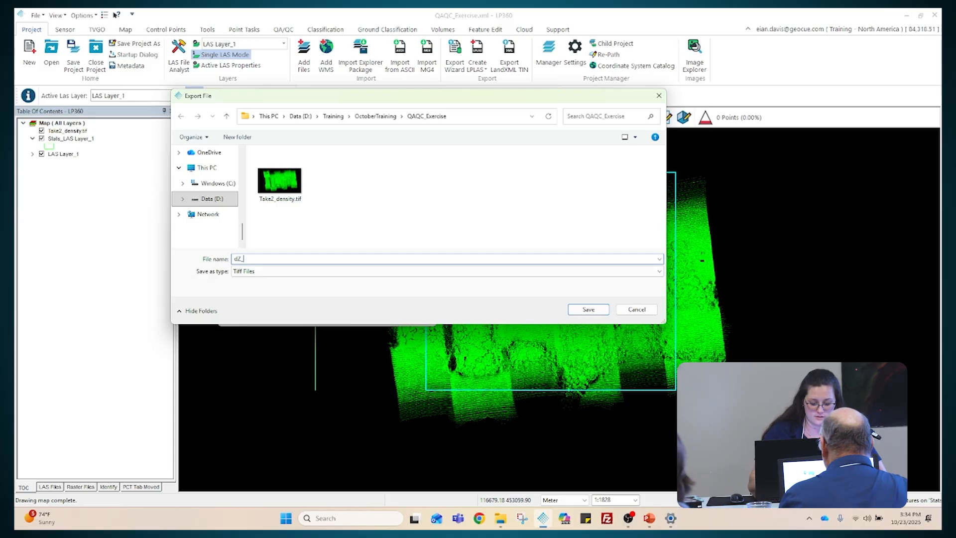
text(QAQC)
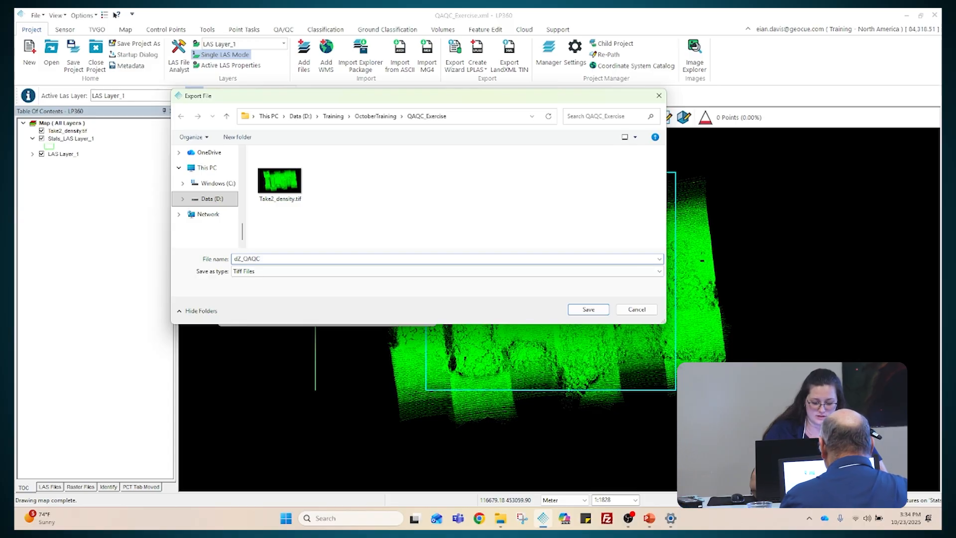
text(exercise)
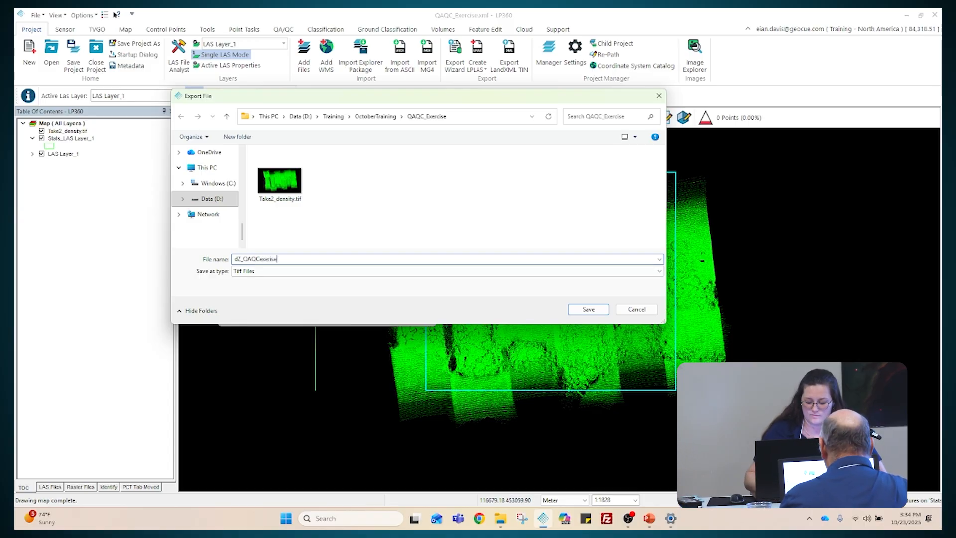
key(Return)
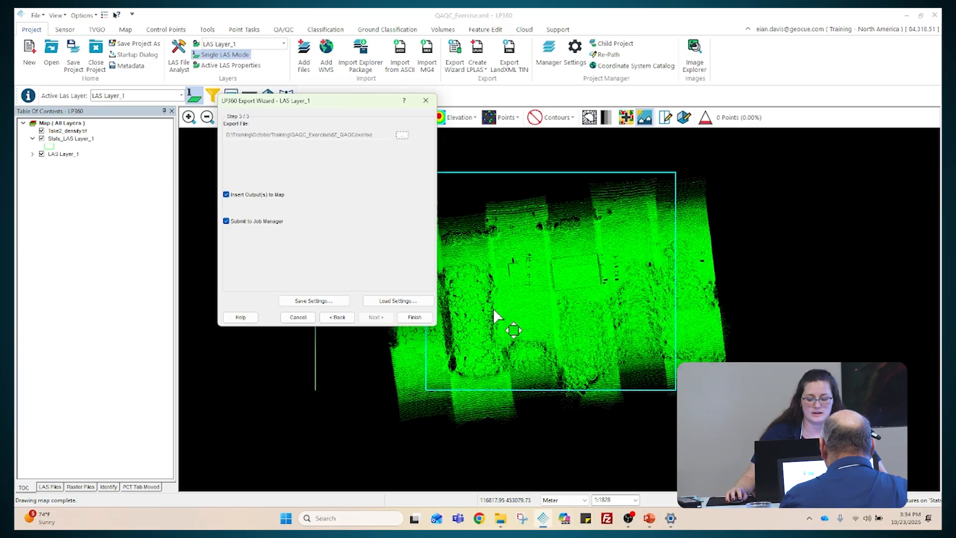
click(409, 317)
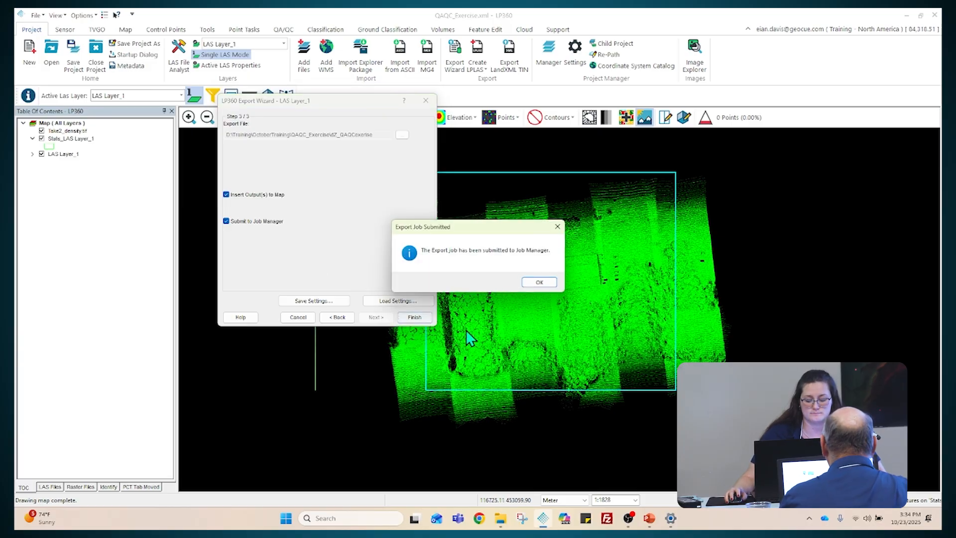
click(530, 281)
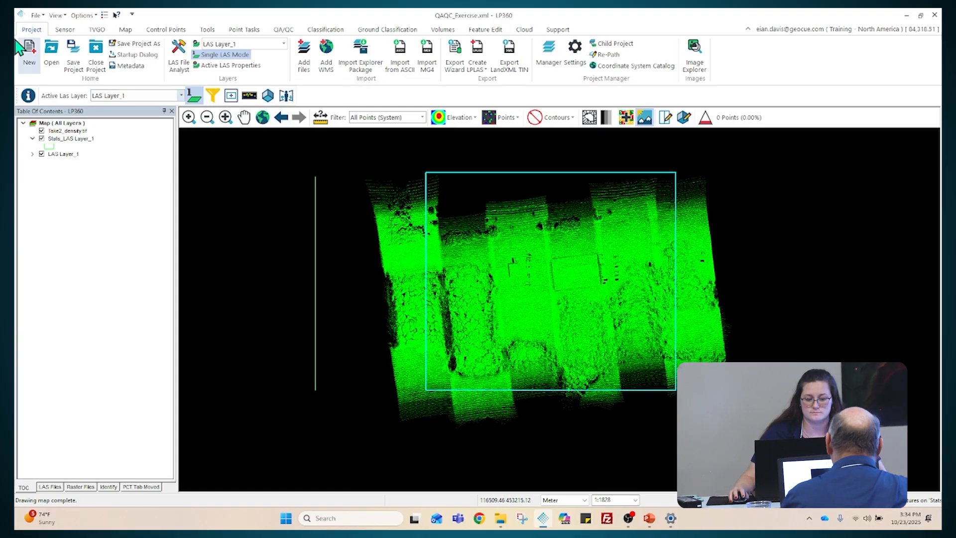
Complete the ready dZ export job in Job Manager to add its raster to the map, and inspect the raster
click(106, 16)
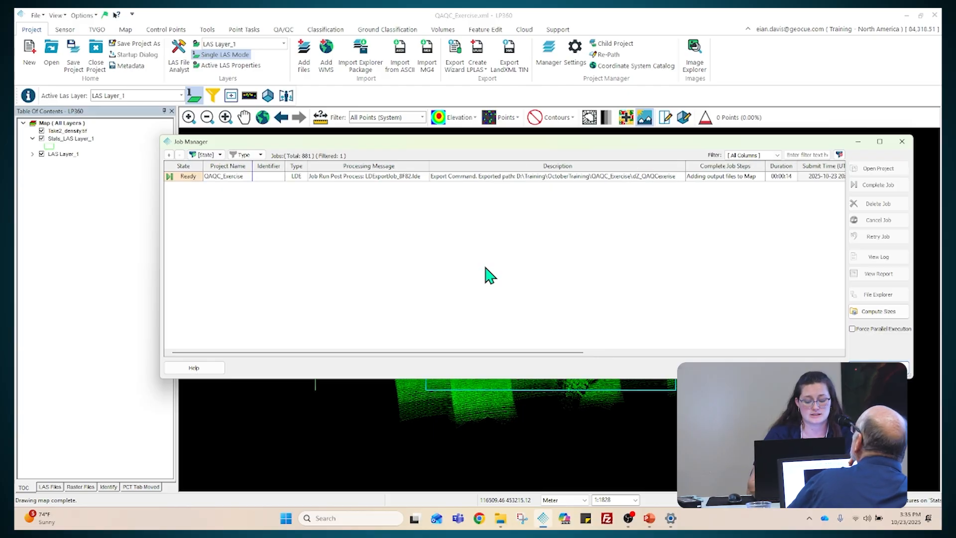
click(437, 178)
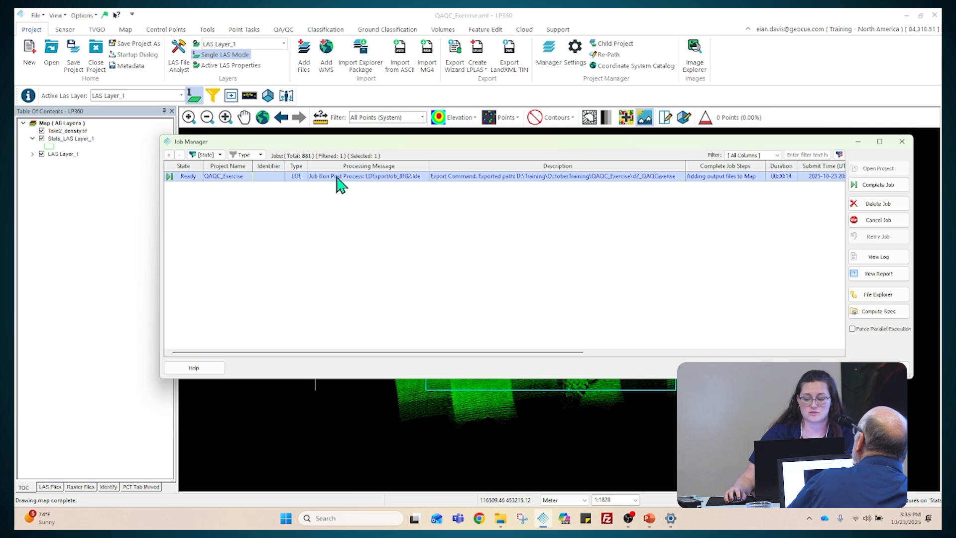
click(866, 186)
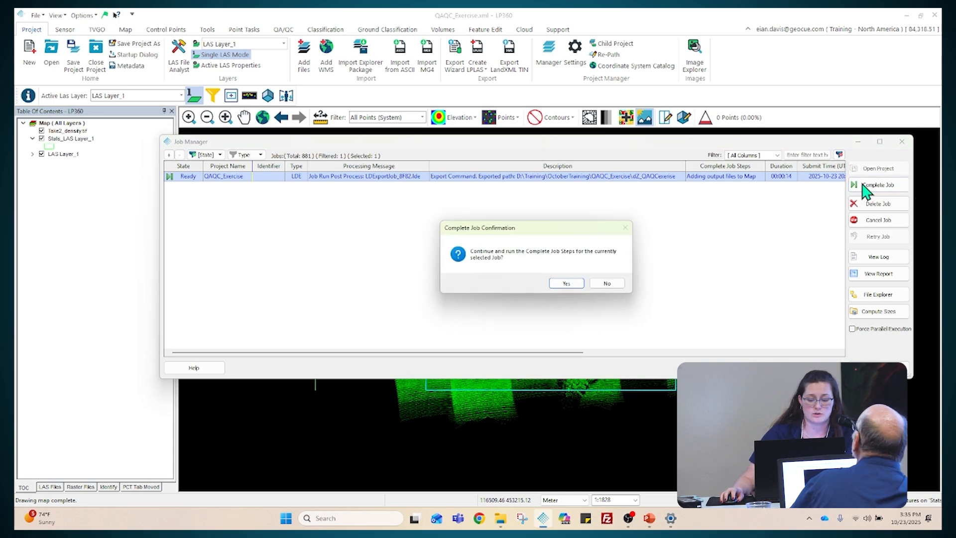
click(561, 282)
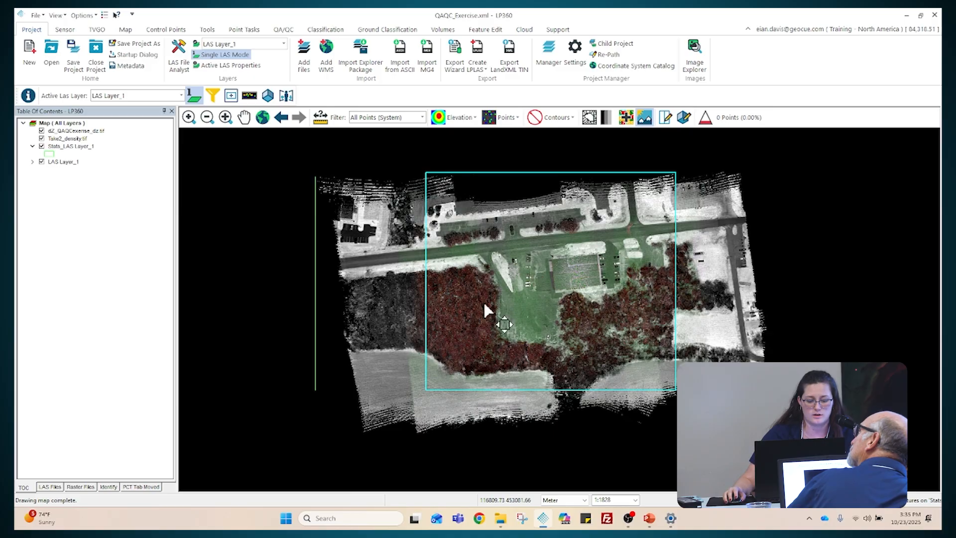
scroll(566, 279, up, 2)
scroll(566, 279, up, 2)
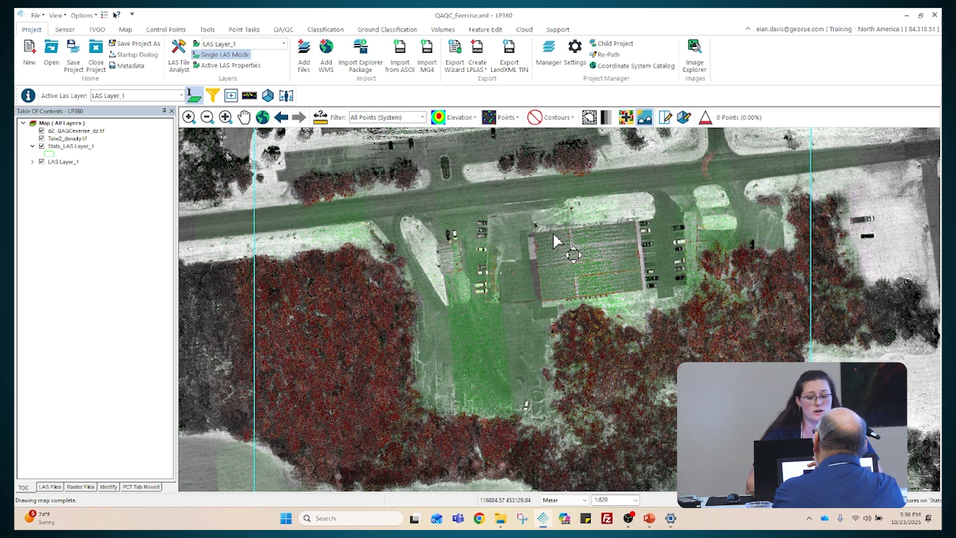
Start the surface precision estimation for LAS Layer_1 and enable the Global and Interswath (Overlap) maps
click(285, 31)
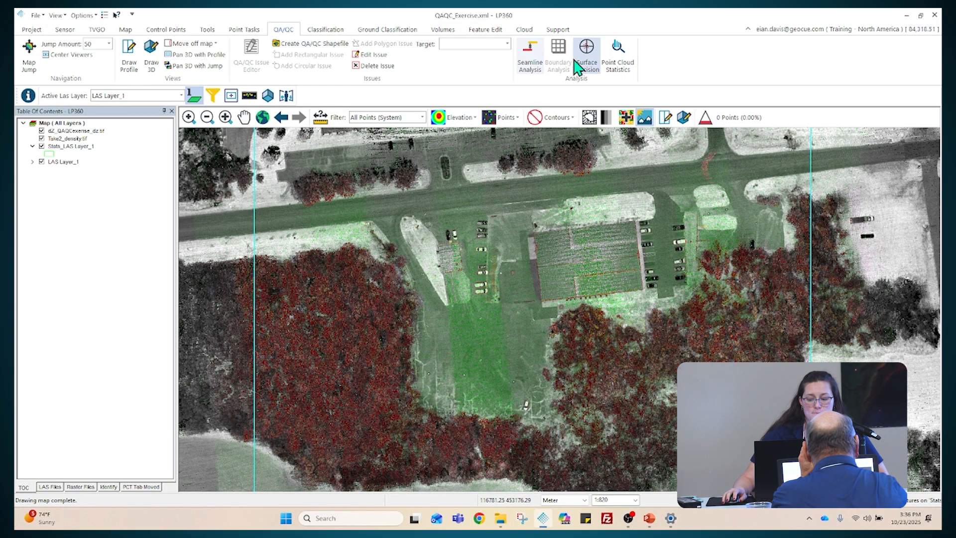
click(587, 55)
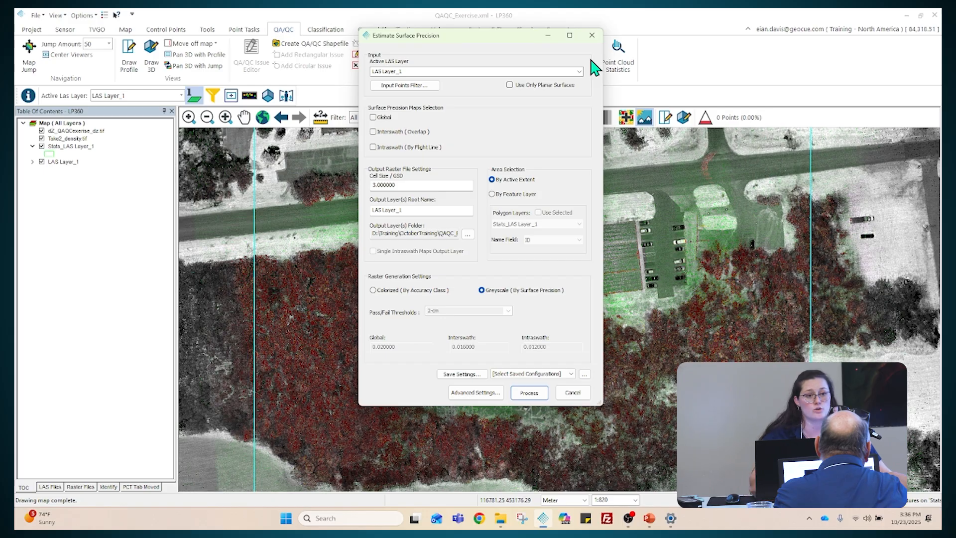
click(385, 120)
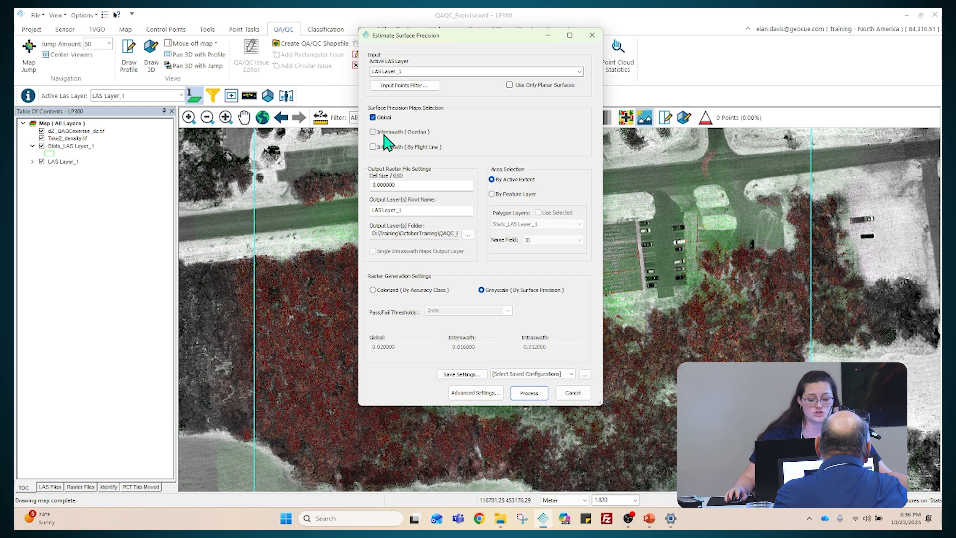
click(389, 133)
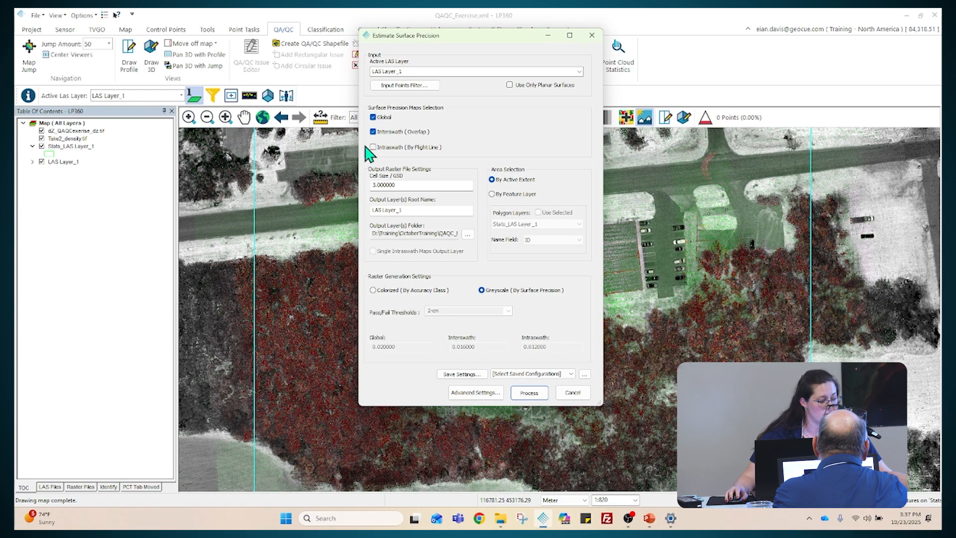
Set the output raster cell size to 5
click(404, 185)
double_click(404, 186)
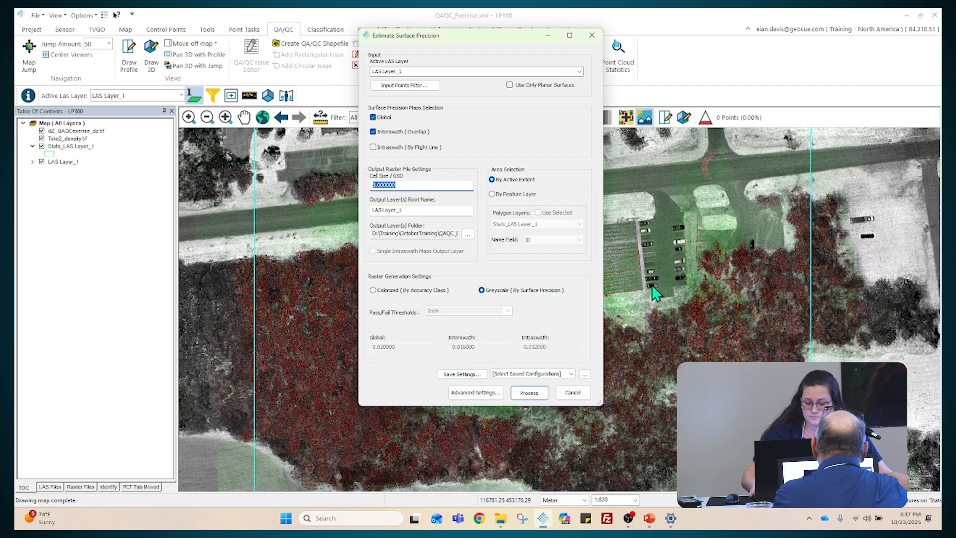
text(5)
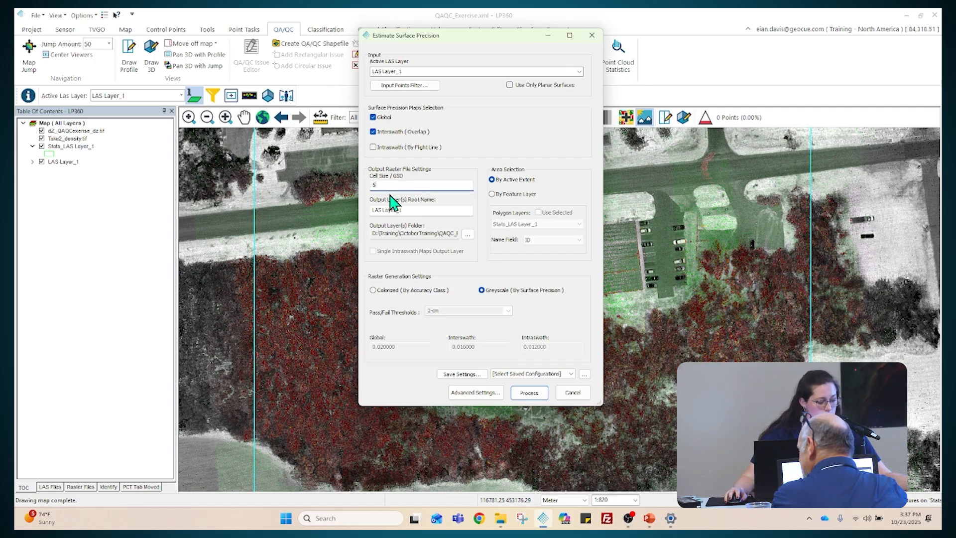
Set the root name of the surface precision output layers to Grayscale_output
click(443, 211)
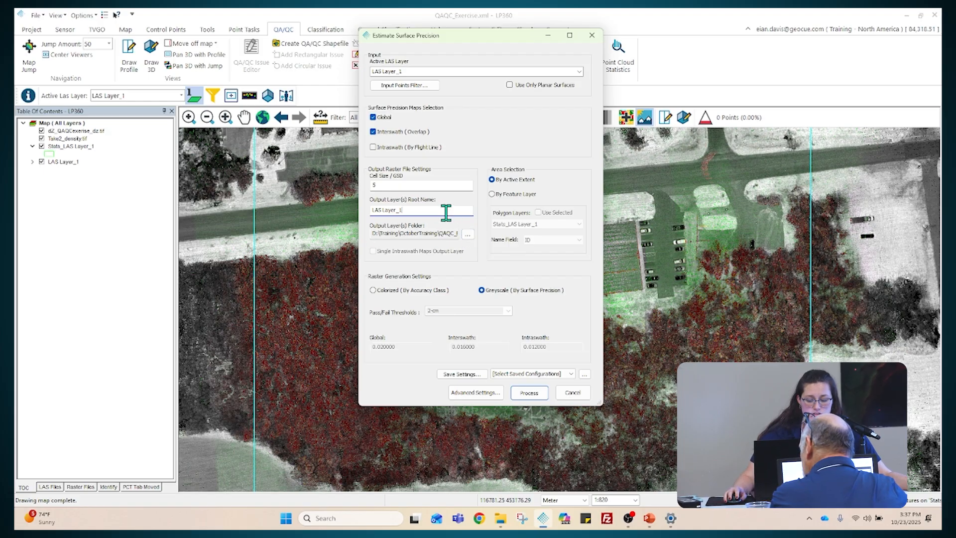
drag(425, 211, 363, 210)
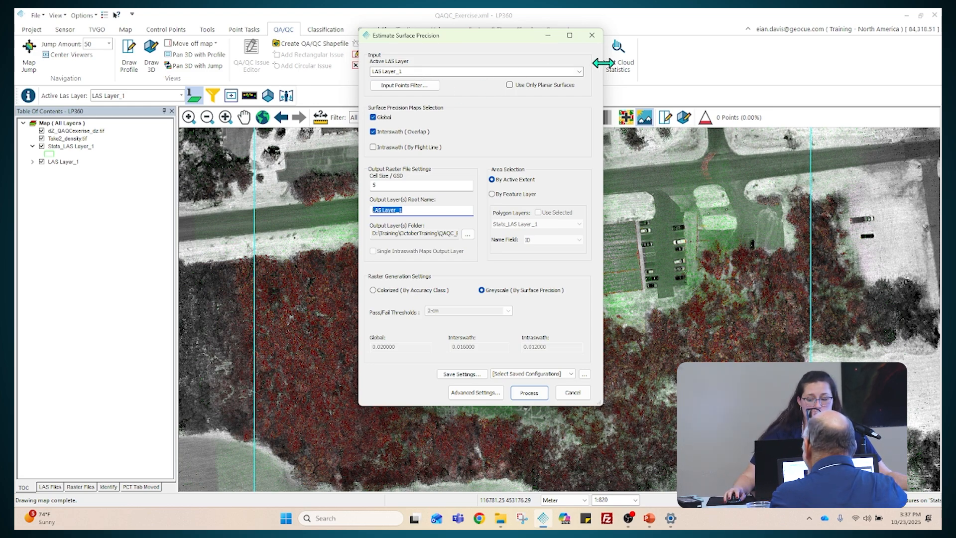
click(579, 72)
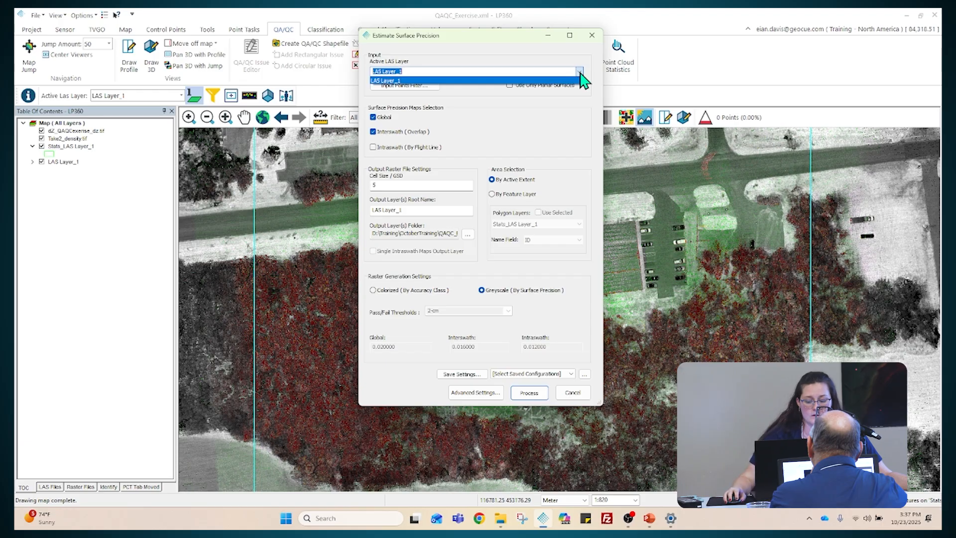
click(428, 233)
drag(432, 209, 361, 215)
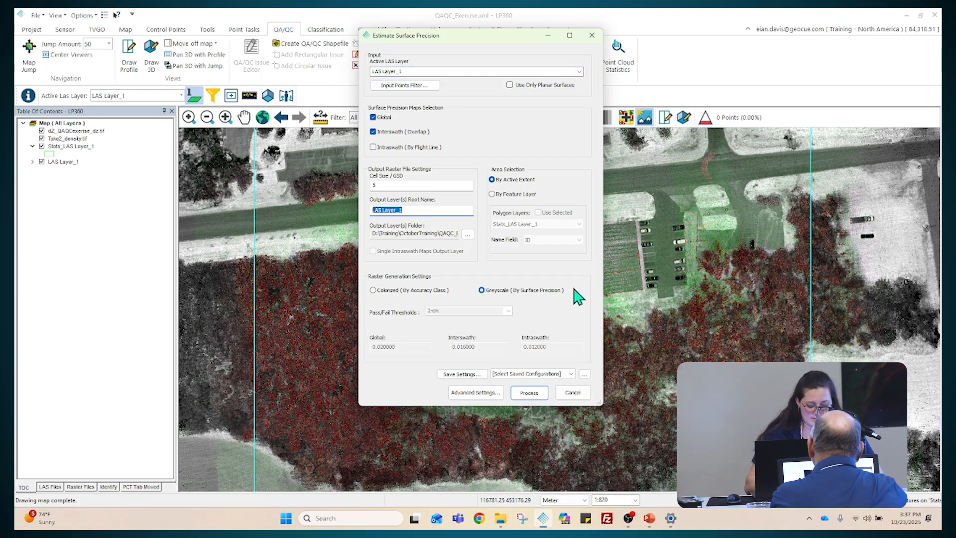
text(Gray)
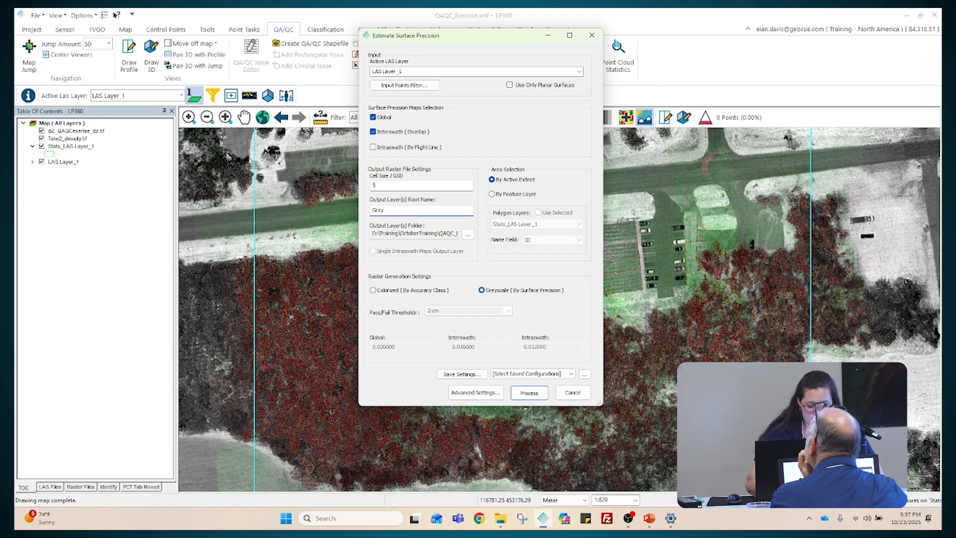
text(scale_)
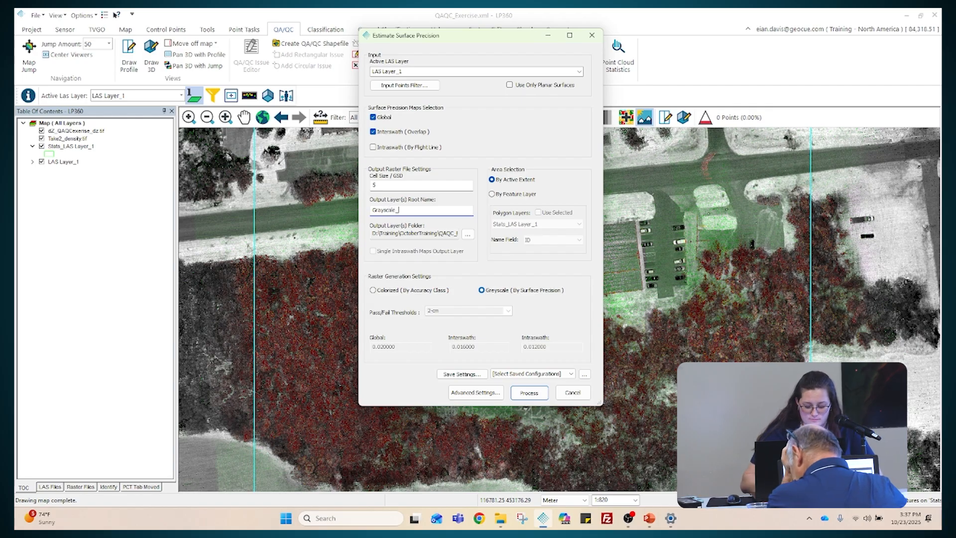
text(output)
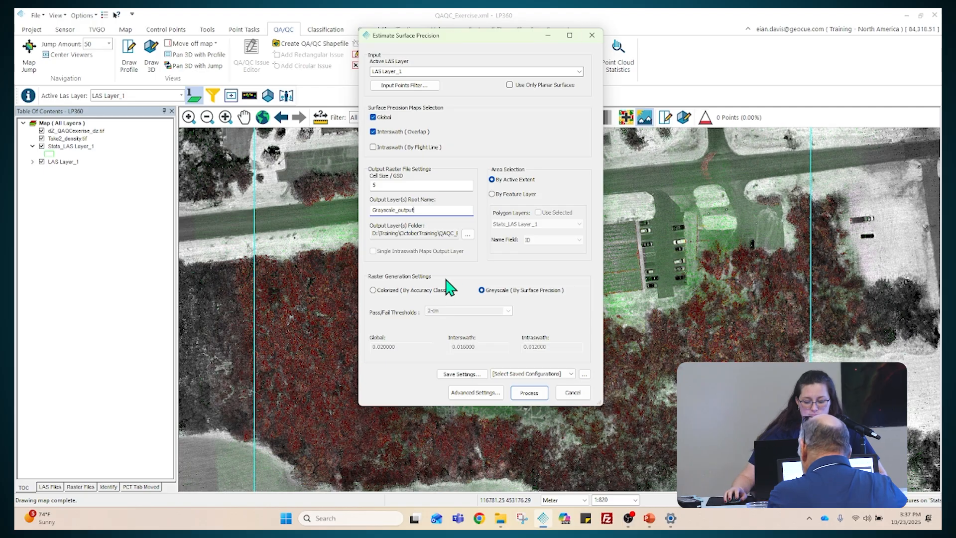
click(514, 299)
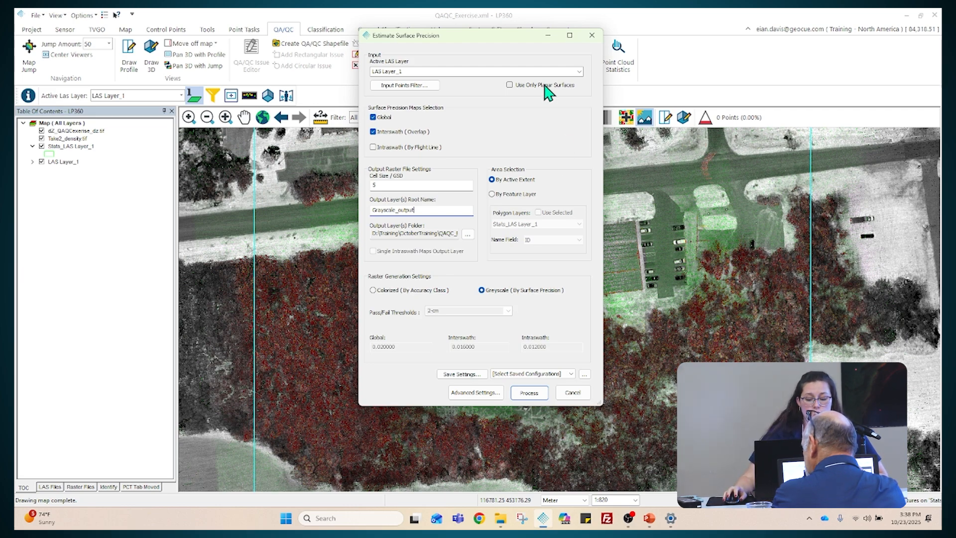
Restrict the estimation to planar surfaces and try to process the Global and Interswath surface precision maps
drag(524, 40, 208, 45)
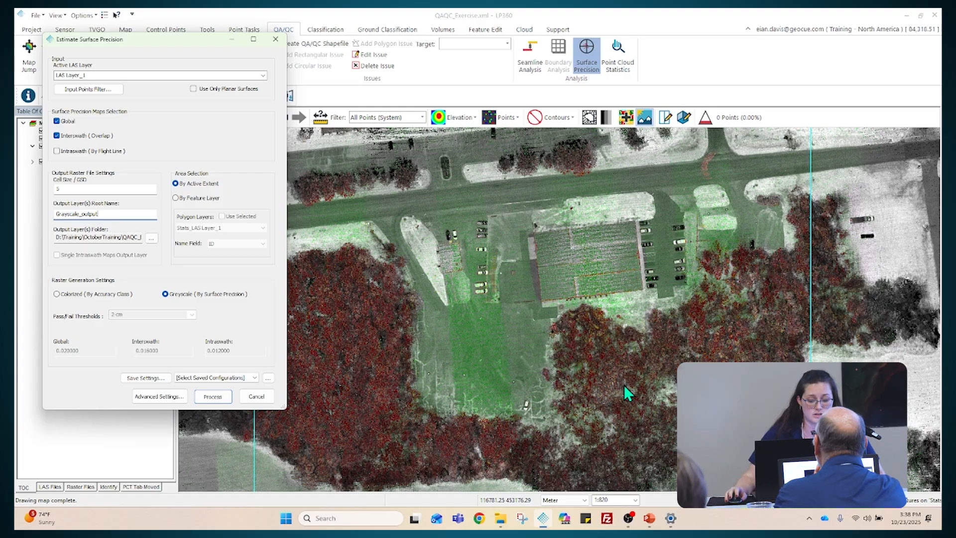
click(238, 88)
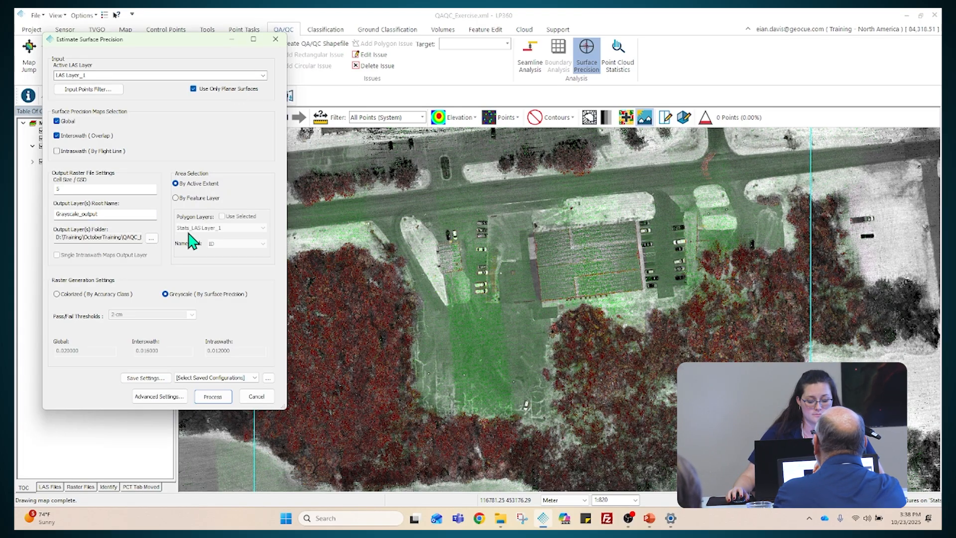
click(227, 398)
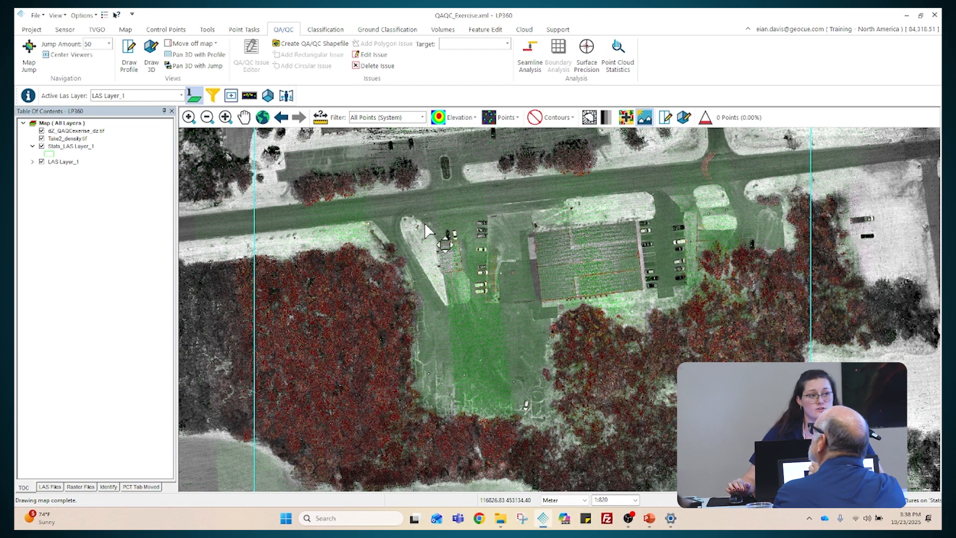
Restart the surface precision estimation and choose the SDASN folder for the output layers
click(589, 56)
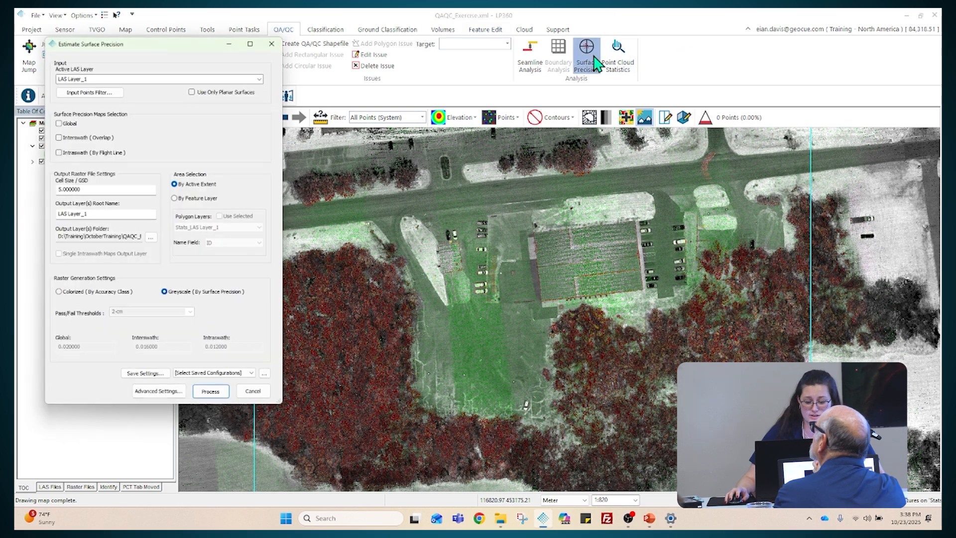
click(151, 238)
drag(276, 107, 510, 42)
click(386, 128)
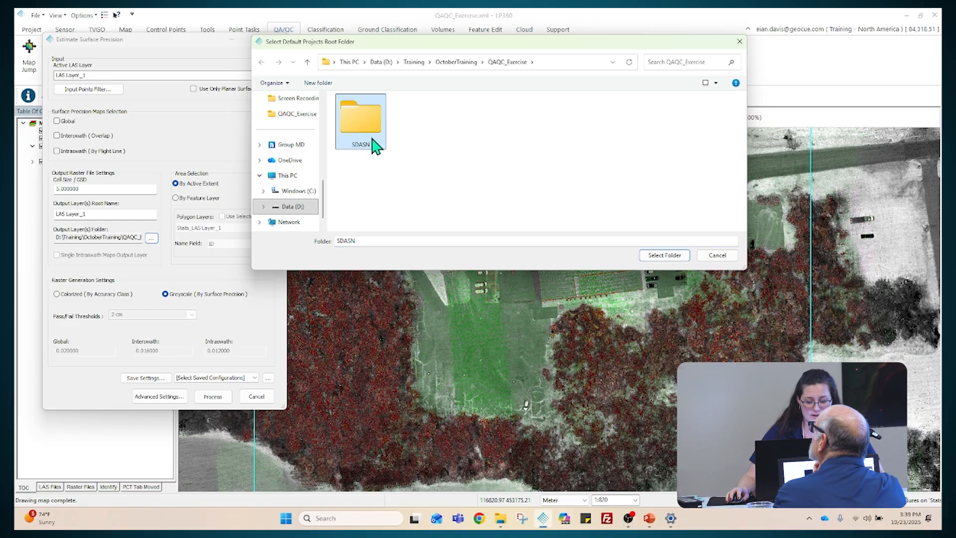
click(686, 260)
Set the output root name to Test and enable the Global and Interswath (Overlap) maps
drag(132, 215, 60, 215)
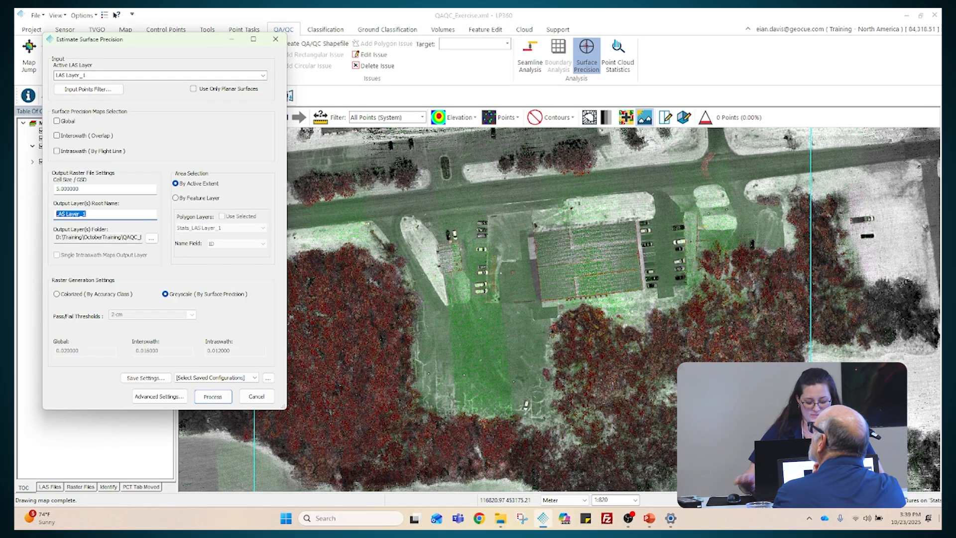
text(T)
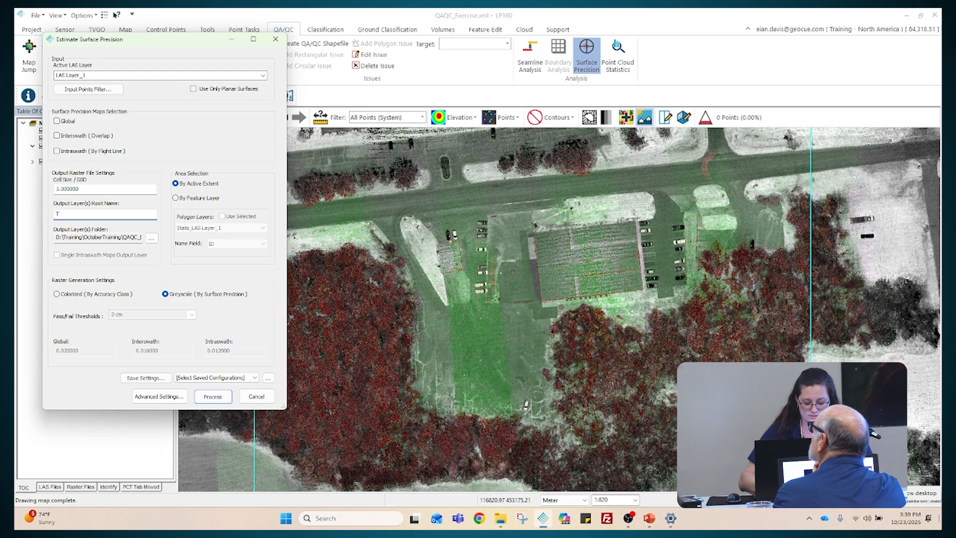
text(est)
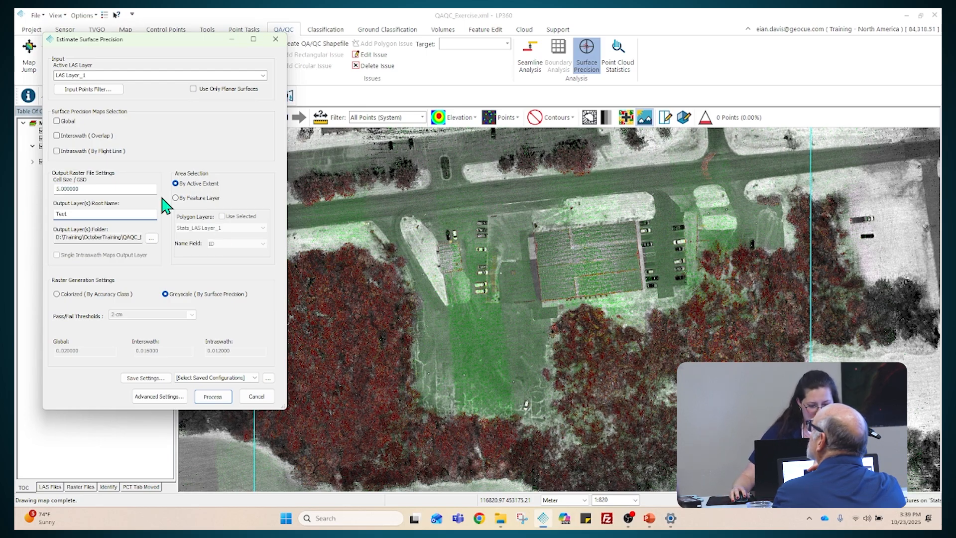
click(72, 133)
click(70, 122)
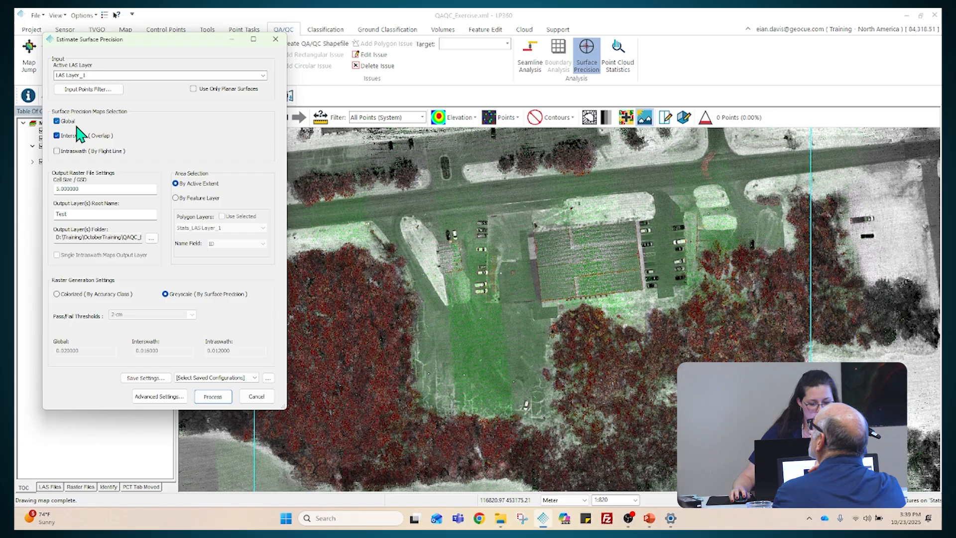
Restrict the estimation to planar surfaces and accept the input points filter with all classes included
click(204, 91)
click(82, 90)
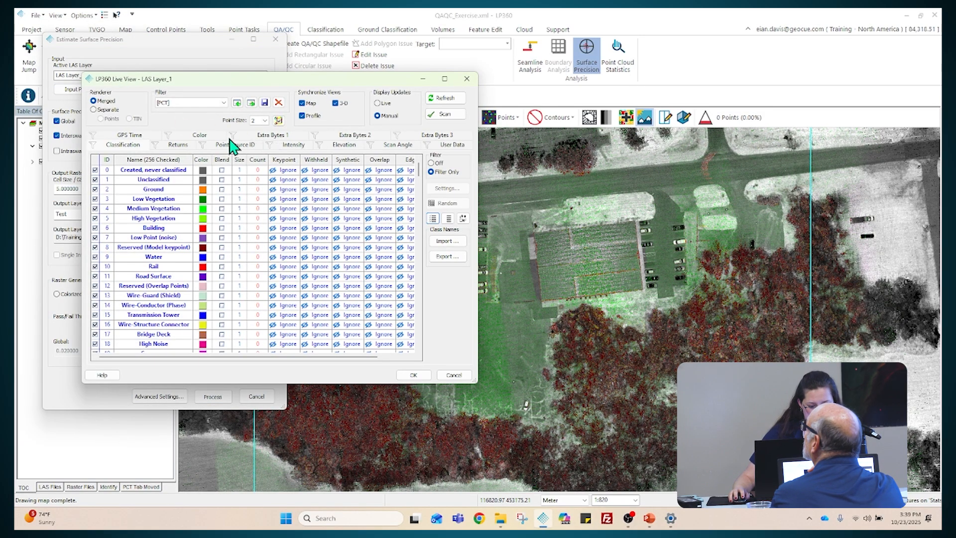
click(415, 377)
click(421, 376)
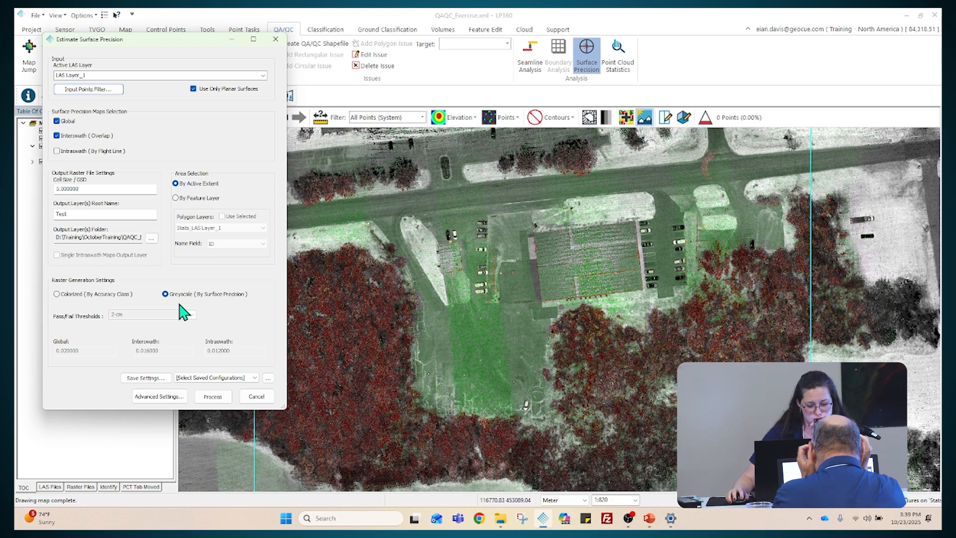
Check the advanced settings of the estimator, close them without changes and try to process the Test maps
click(182, 397)
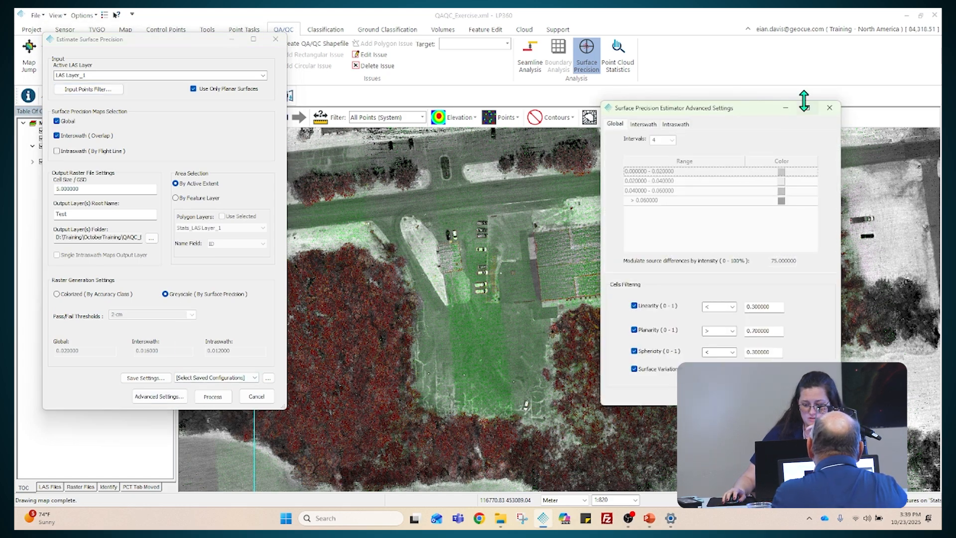
click(829, 110)
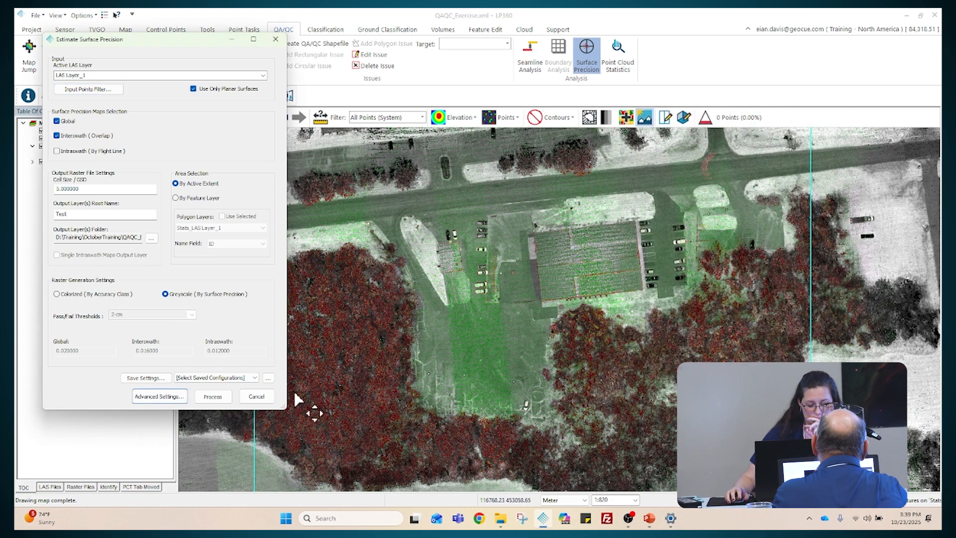
click(221, 401)
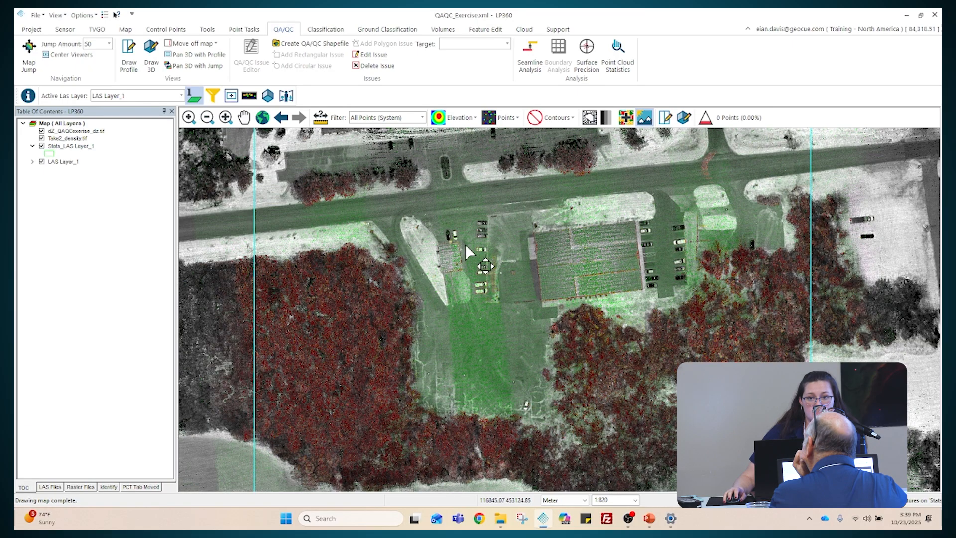
click(589, 62)
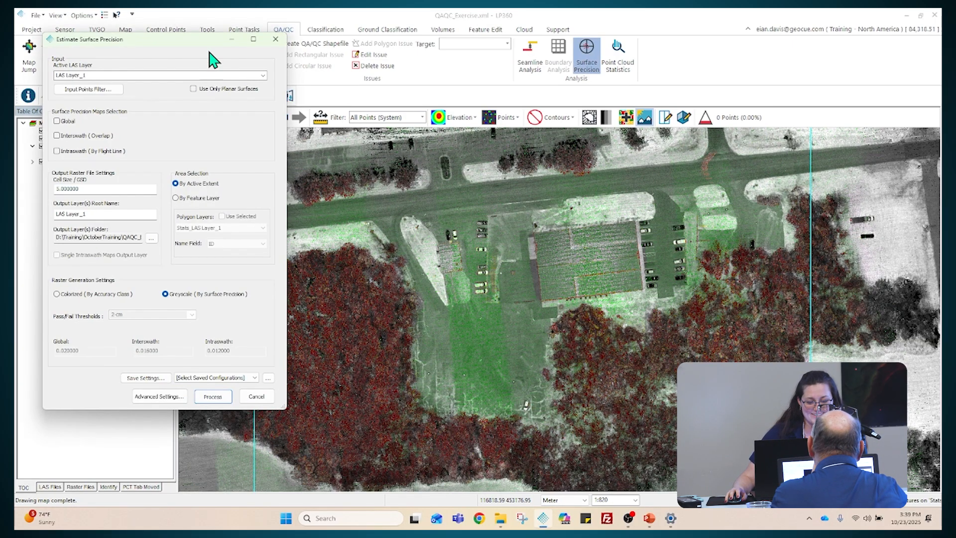
drag(131, 42, 366, 37)
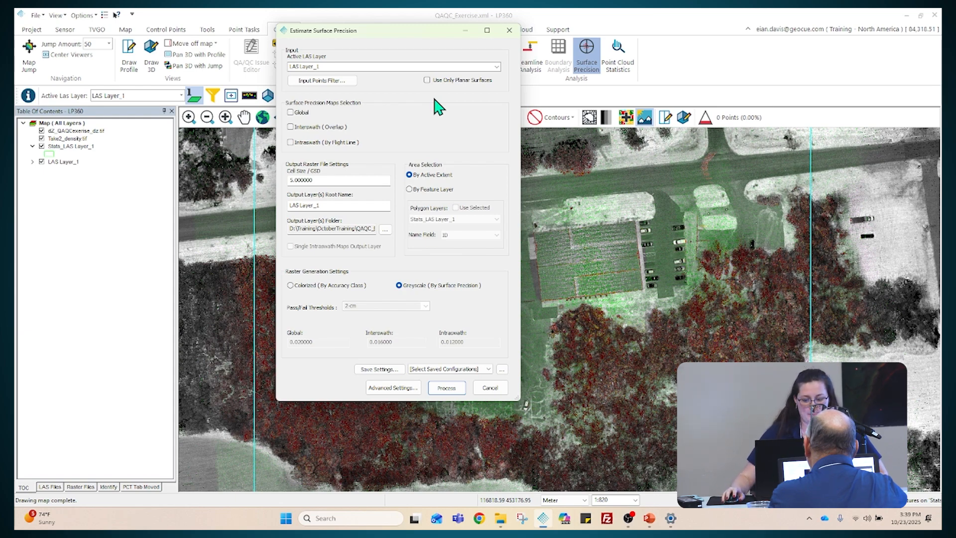
click(510, 30)
Open LAS file 4 of LAS Layer_1 for read/write and accept the edit warning
click(46, 487)
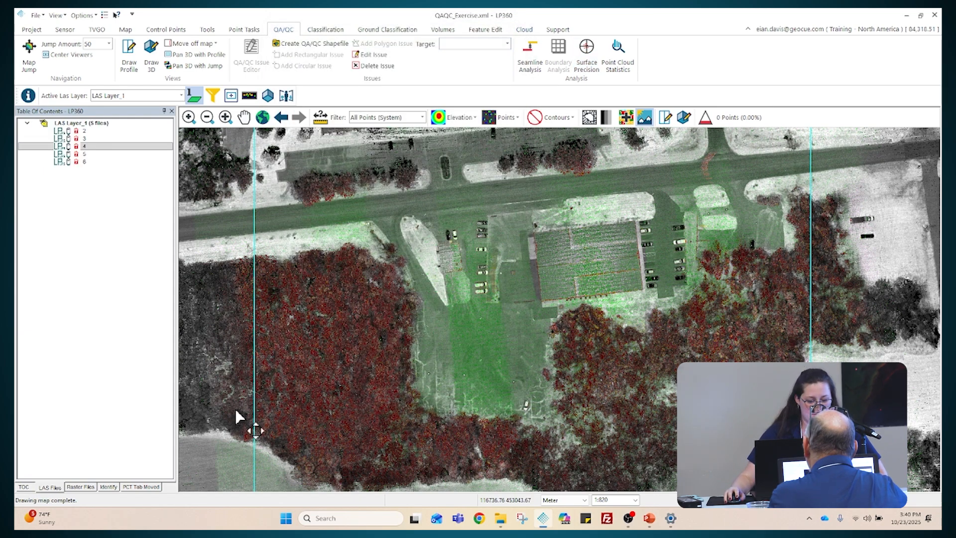
click(92, 132)
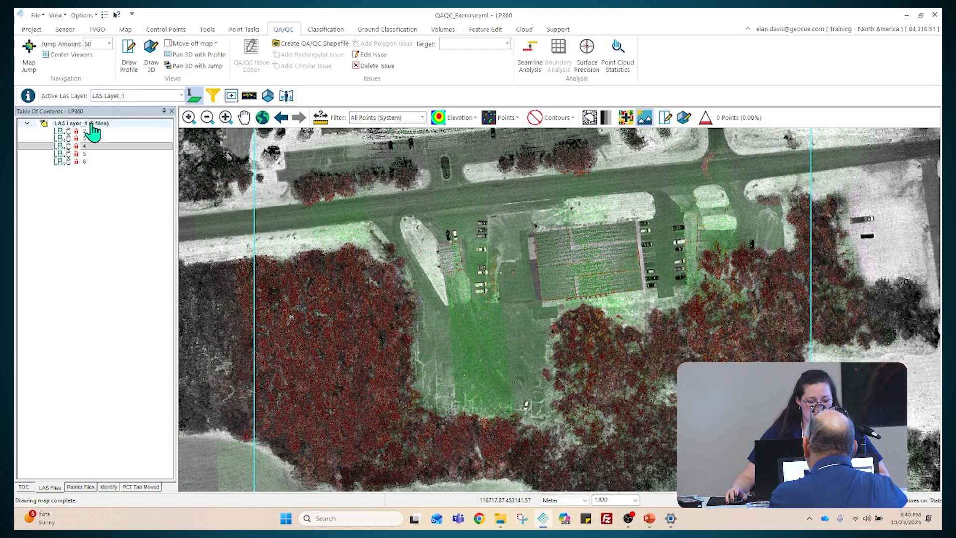
right_click(110, 129)
right_click(82, 129)
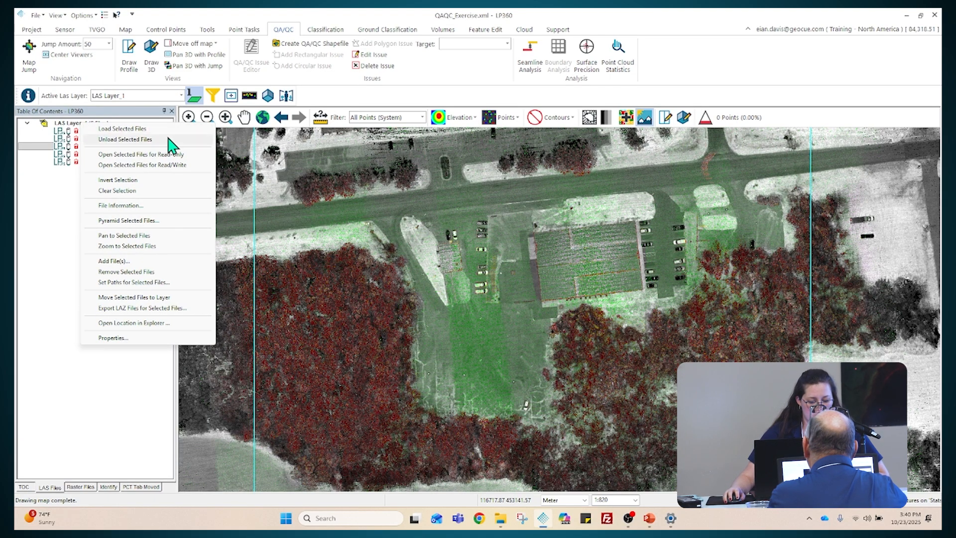
click(179, 165)
click(561, 310)
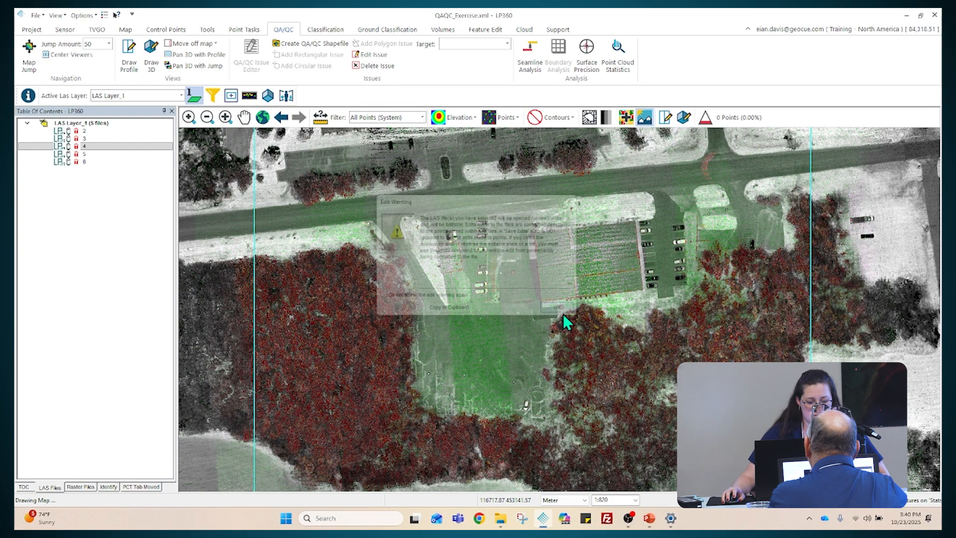
click(95, 131)
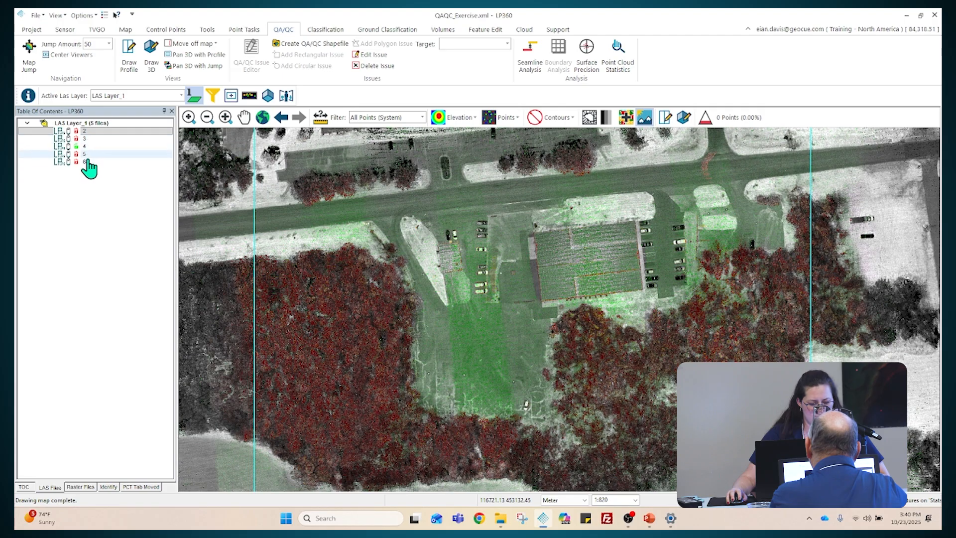
right_click(88, 128)
click(79, 130)
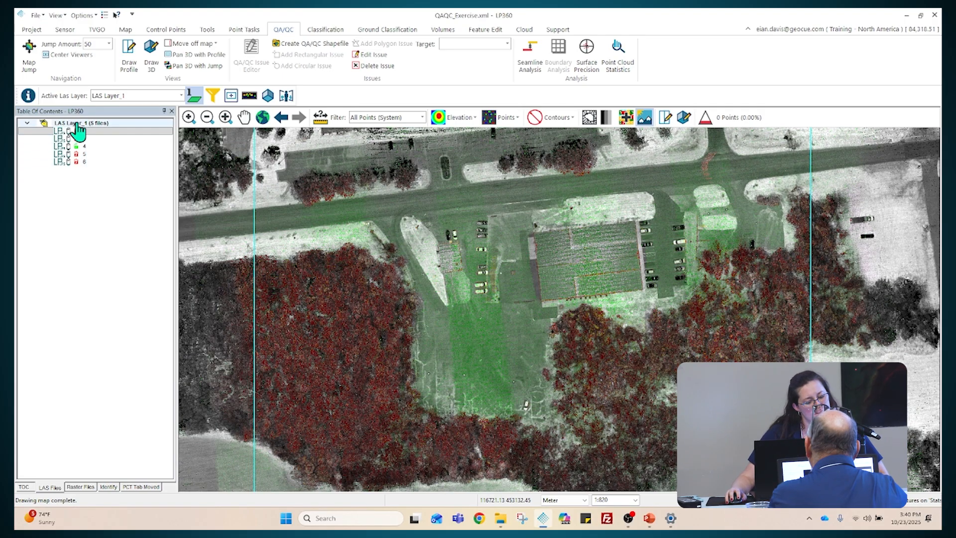
Close the QAQC_Exercise project, exit LP360 and minimise the OBS window behind it
click(31, 29)
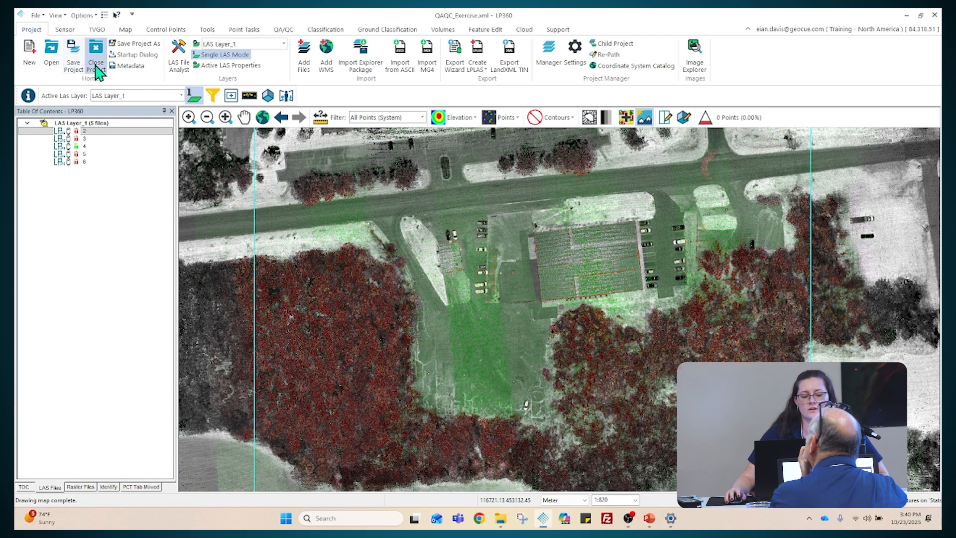
click(96, 50)
click(935, 15)
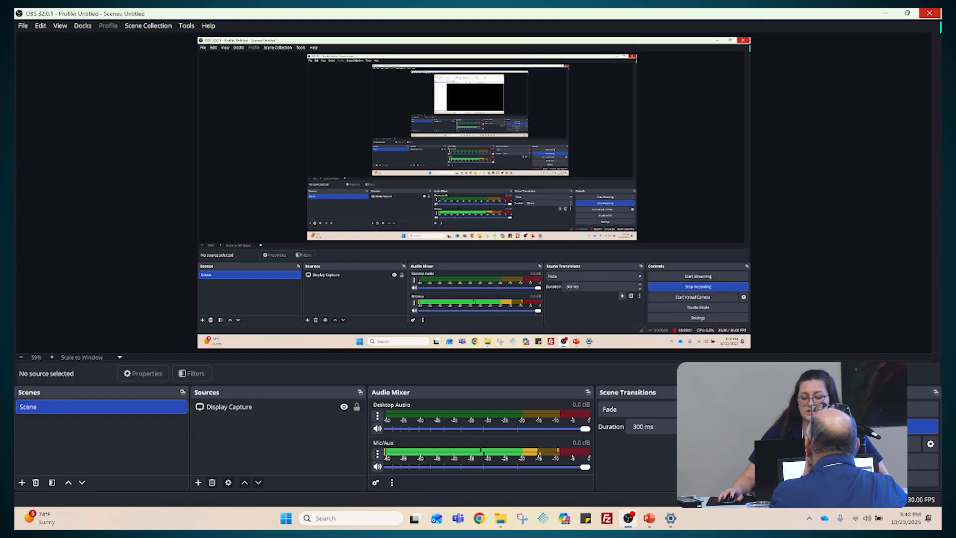
click(890, 20)
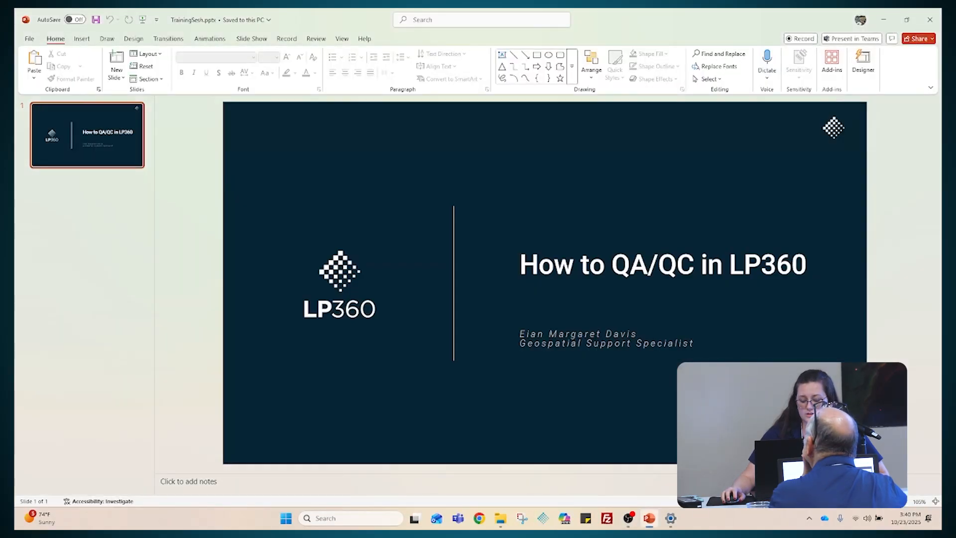
Relaunch LP360, reopen the QAQC_Exercise project and switch back to its window
click(543, 518)
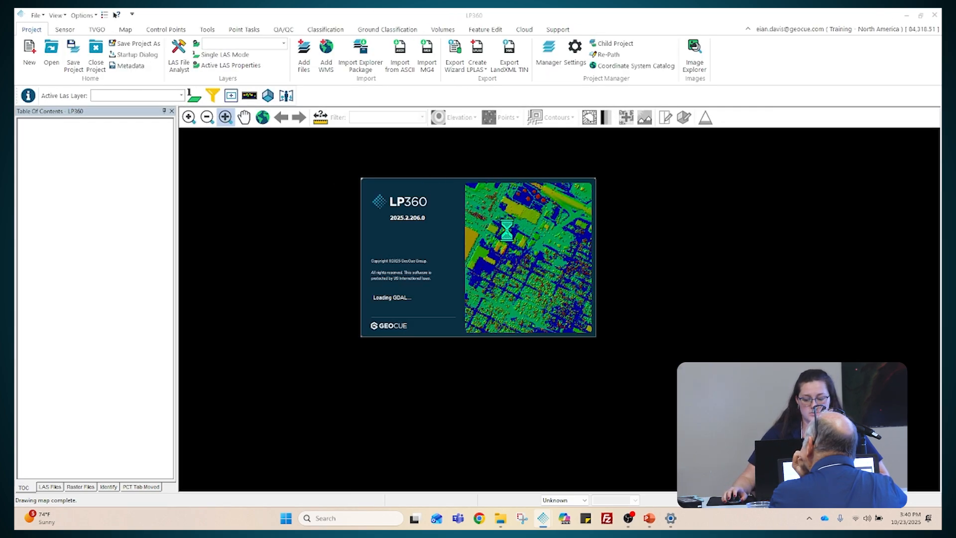
click(504, 310)
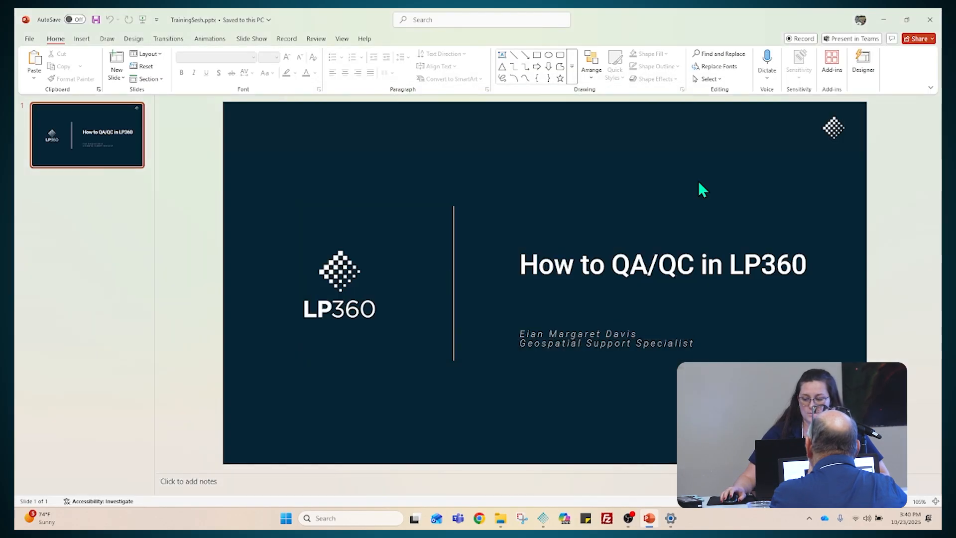
key(alt+Tab)
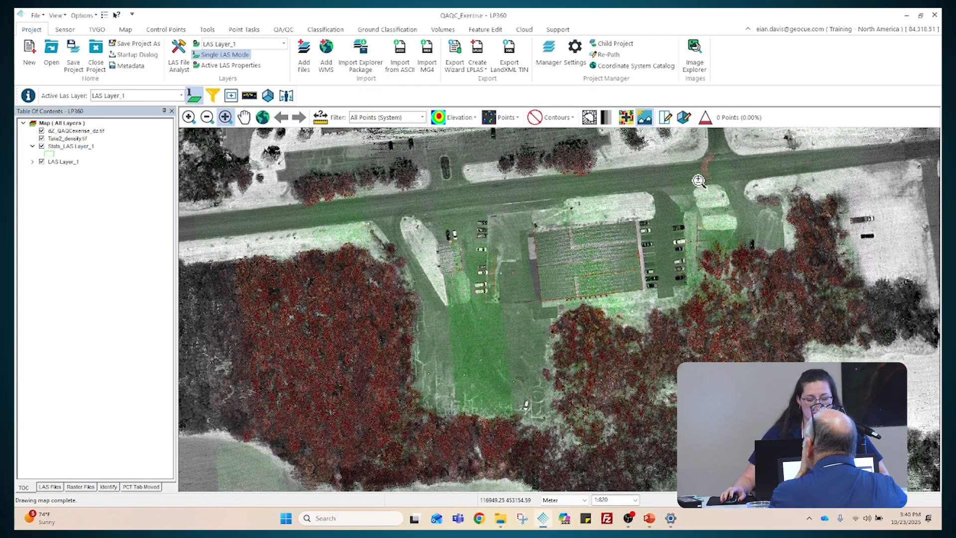
Open all LAS files of LAS Layer_1 for read/write and accept the edit warning
click(50, 487)
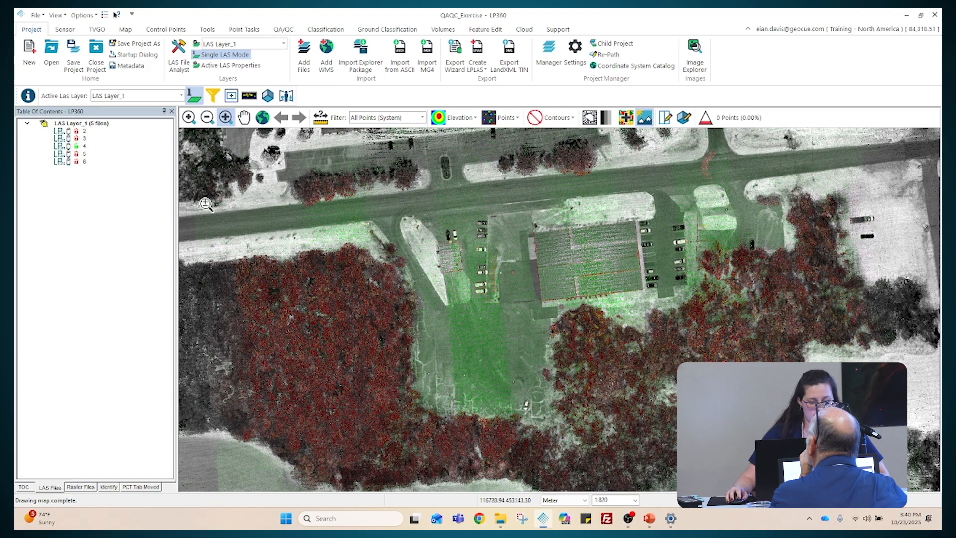
right_click(69, 127)
click(68, 126)
right_click(68, 124)
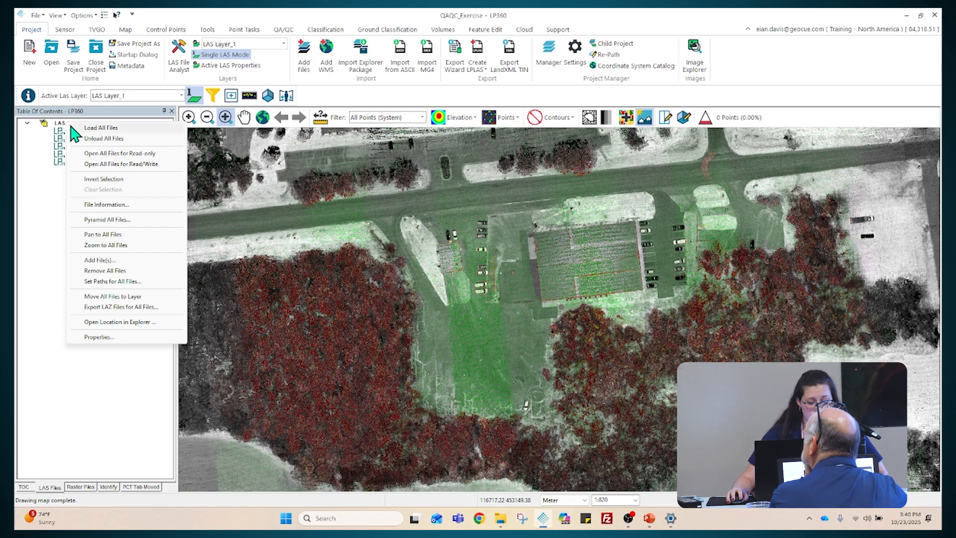
click(120, 164)
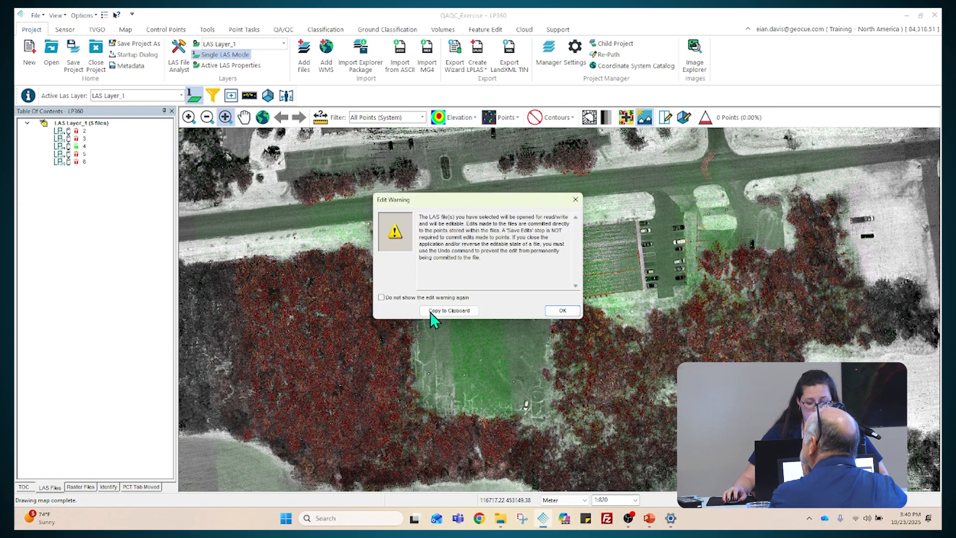
click(561, 309)
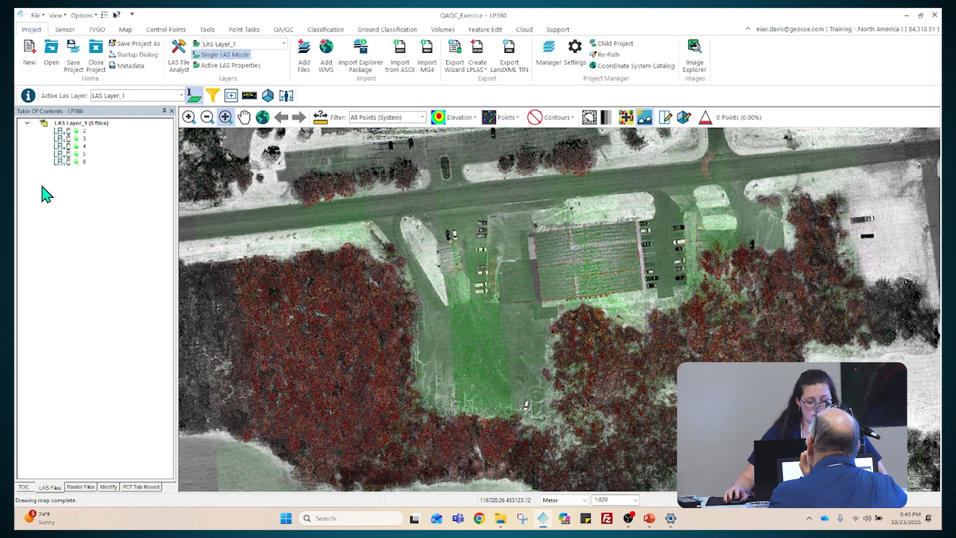
Load all LAS files of LAS Layer_1 and return to the QA/QC tools
right_click(86, 124)
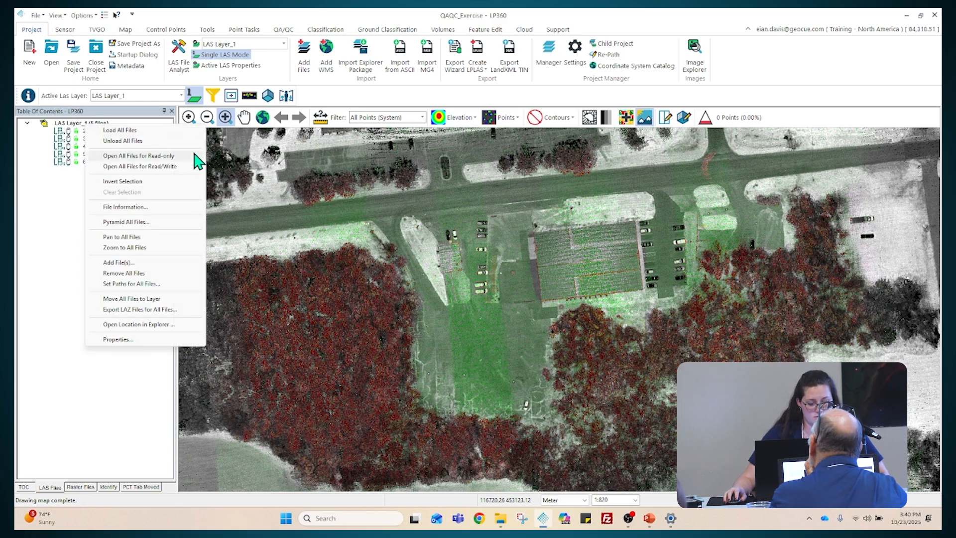
click(166, 131)
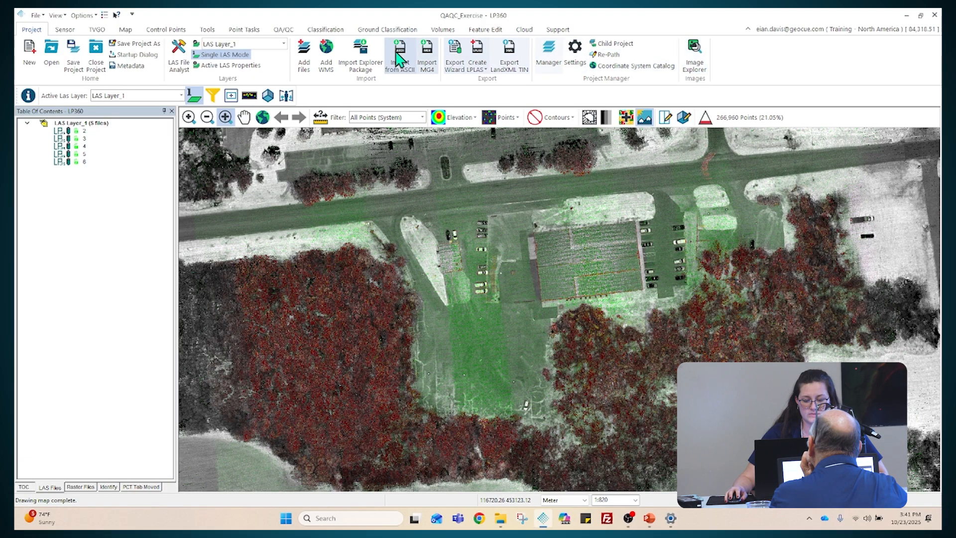
click(277, 31)
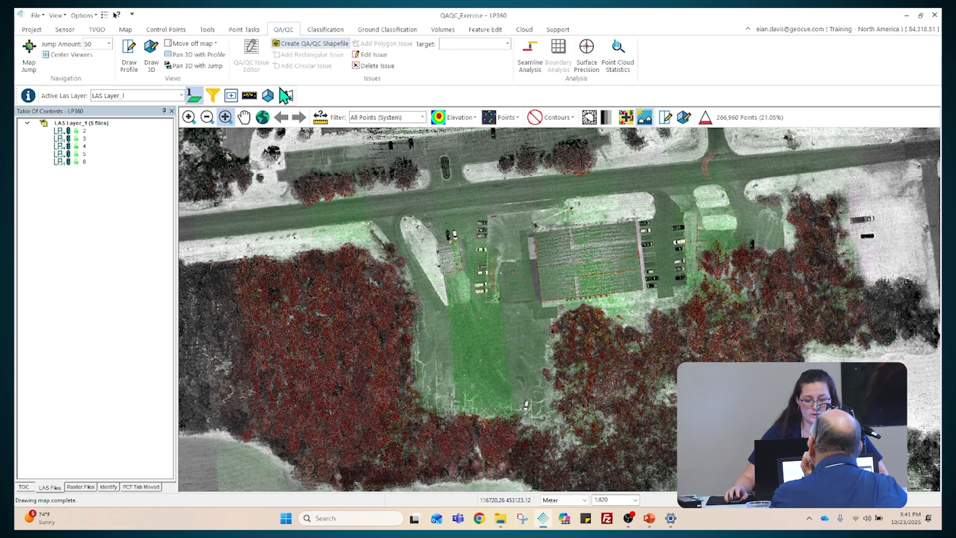
Generate greyscale Global and Interswath surface precision maps for LAS Layer_1, using only planar surfaces and the output root name Gray_Output
click(582, 74)
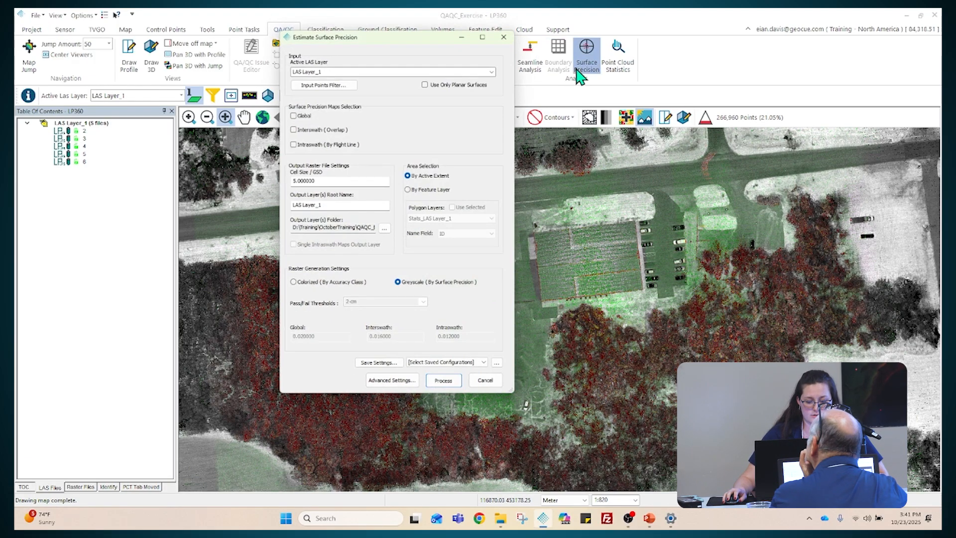
click(294, 116)
click(306, 128)
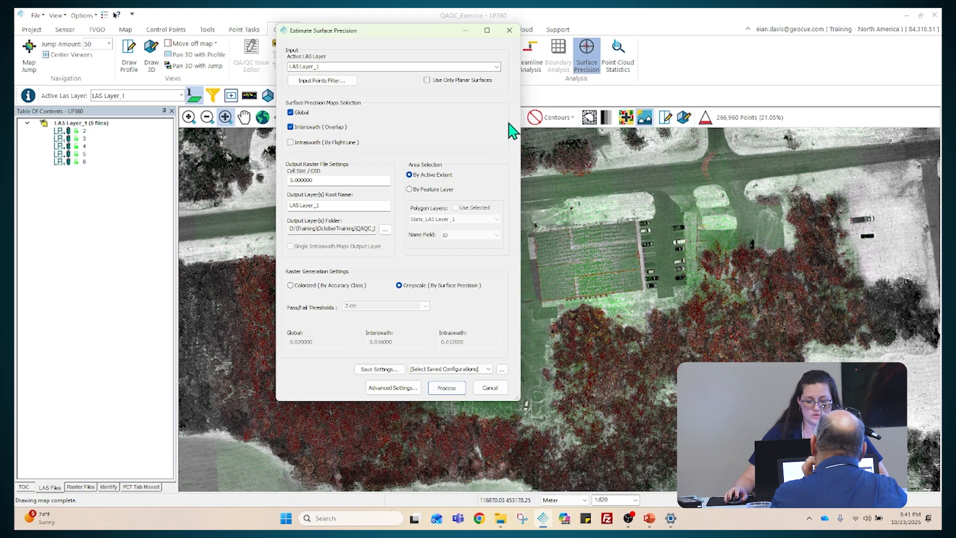
click(462, 80)
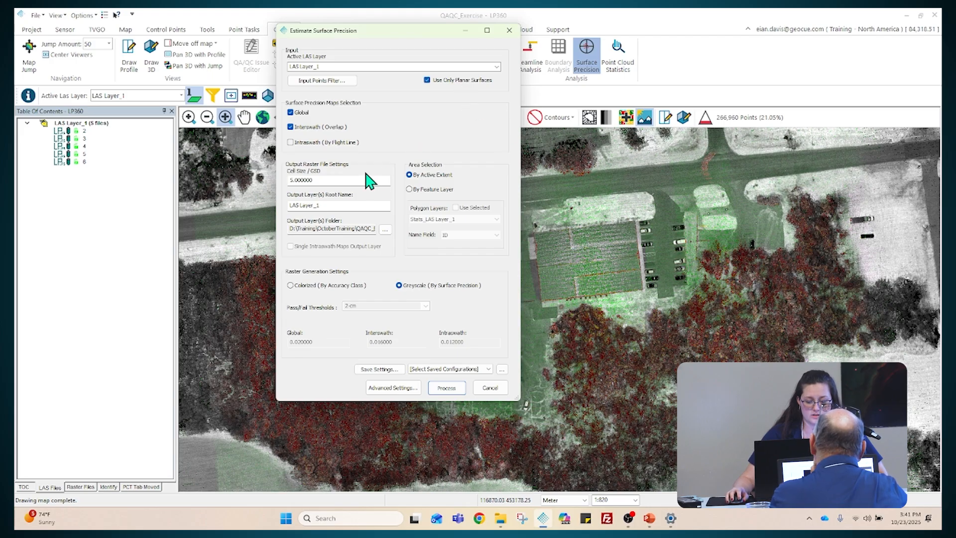
click(343, 181)
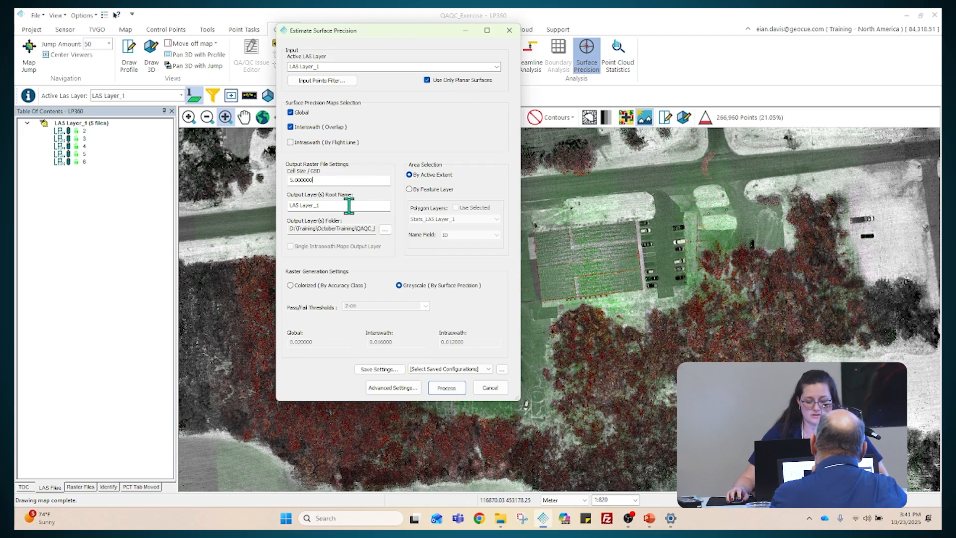
drag(349, 205, 269, 206)
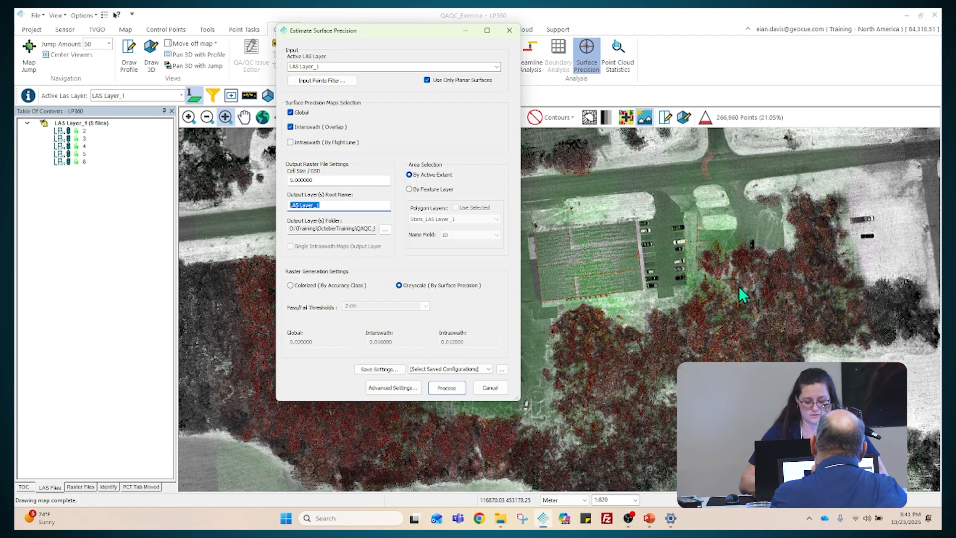
text(Gray_Output)
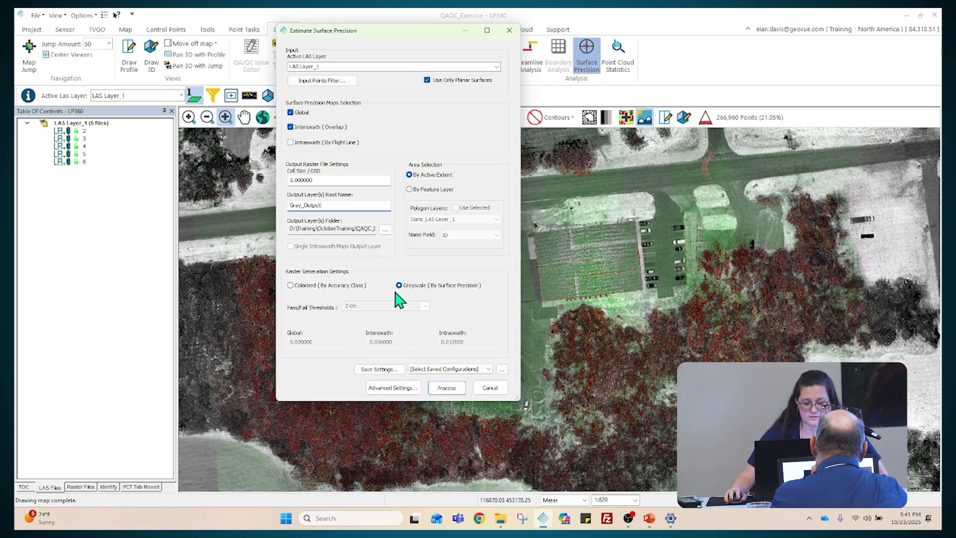
click(451, 389)
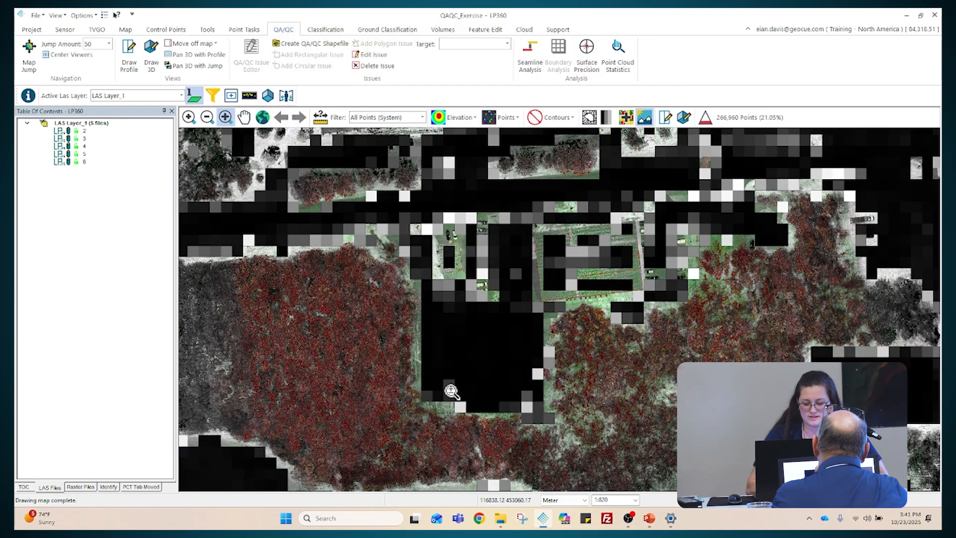
Set up a second surface precision run with Global and Interswath maps, colorized by accuracy class, with root name Colorized_output
scroll(453, 291, down, 1)
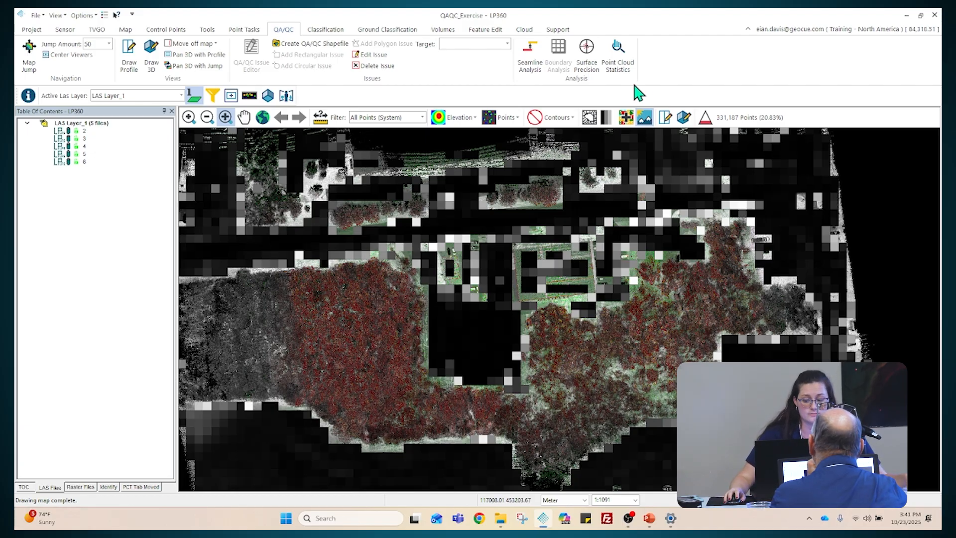
click(596, 69)
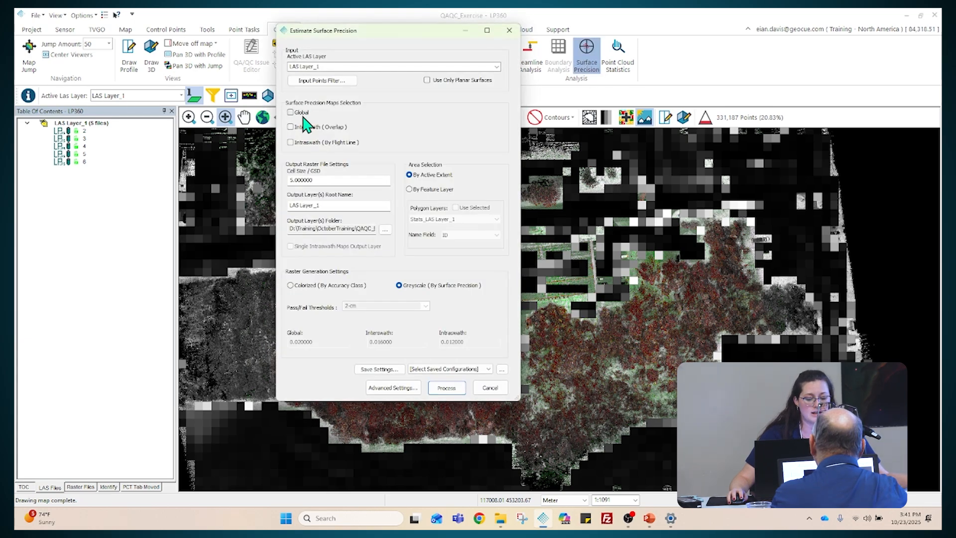
click(303, 115)
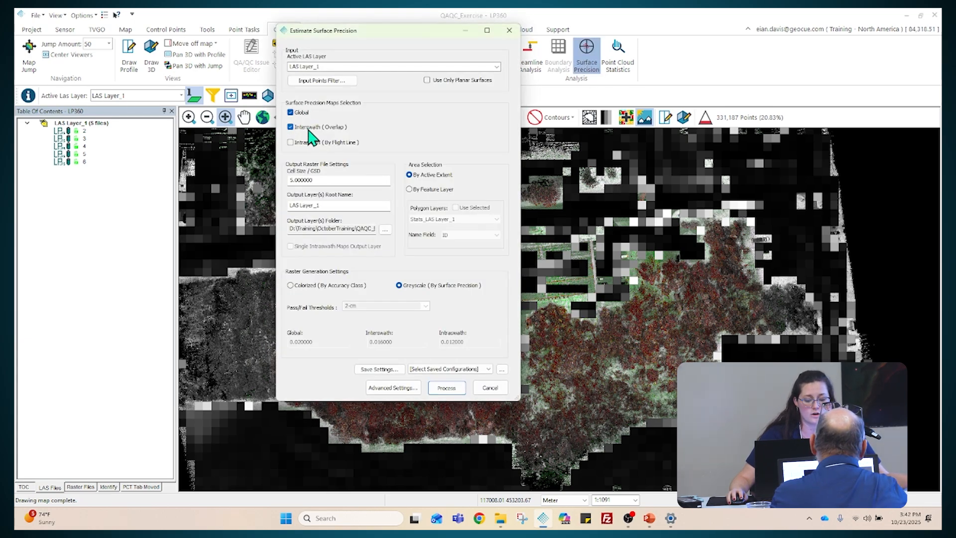
click(291, 287)
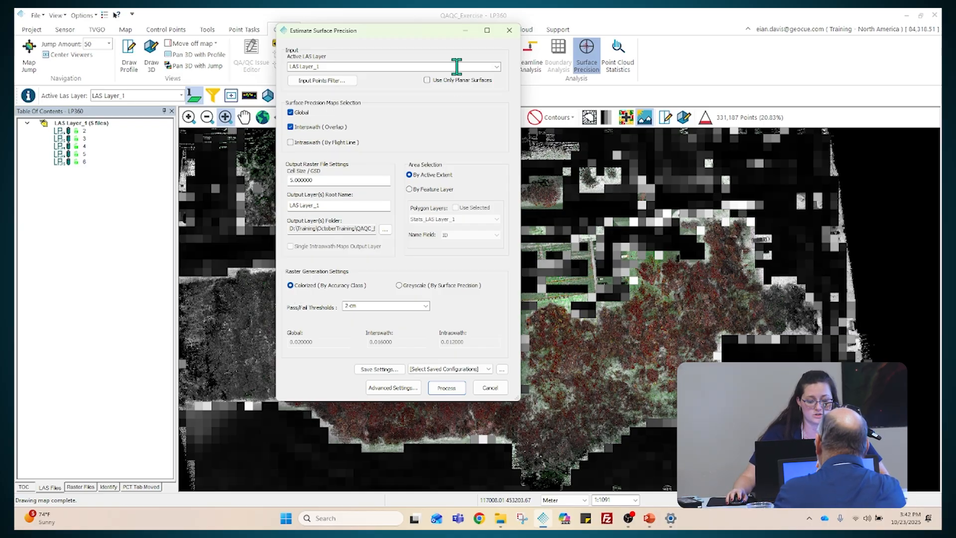
drag(335, 205, 255, 206)
text(c)
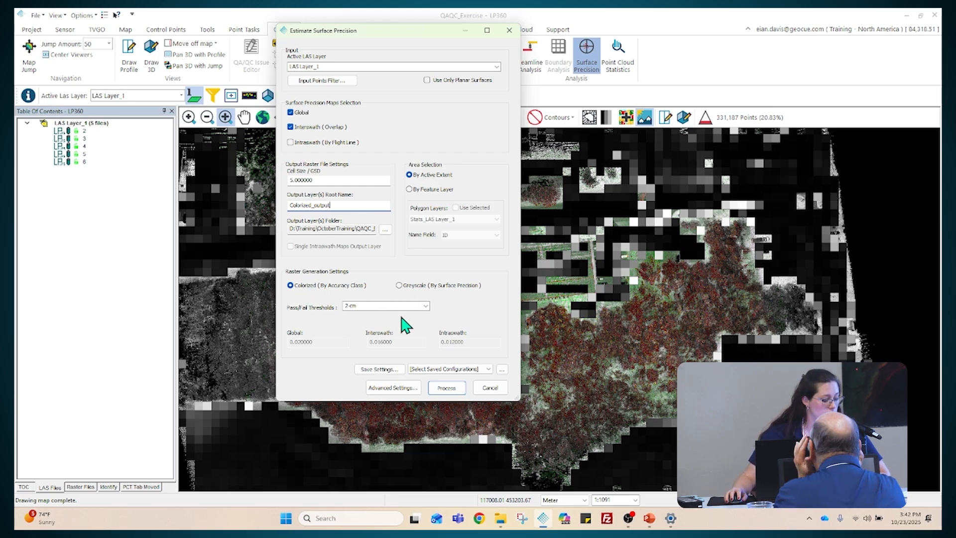
Try the Custom pass/fail threshold for the colorized maps and return the threshold to 2-cm
click(425, 306)
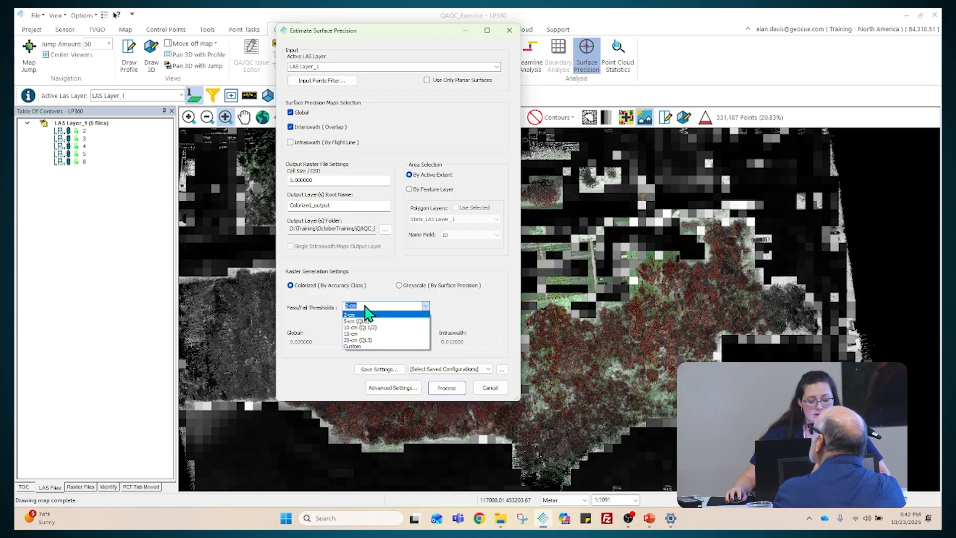
click(363, 346)
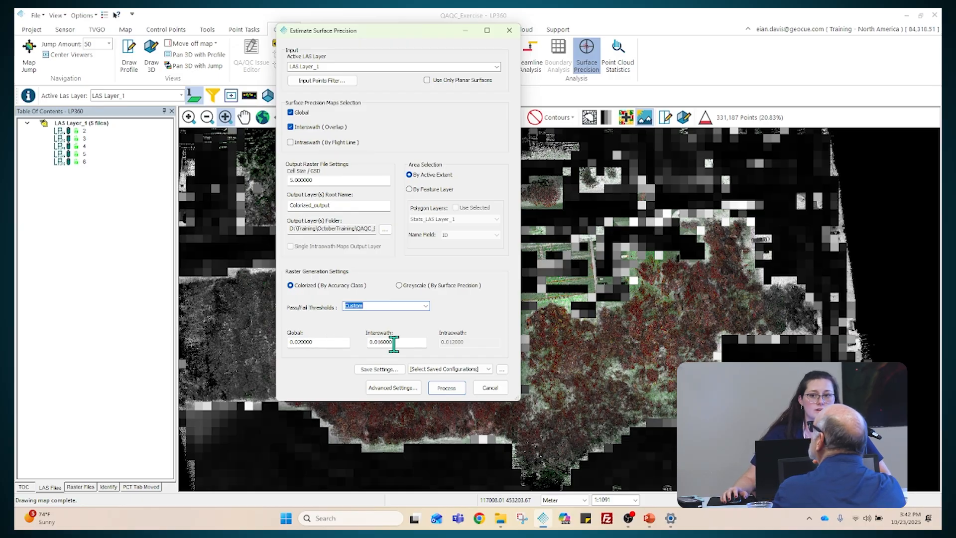
click(426, 307)
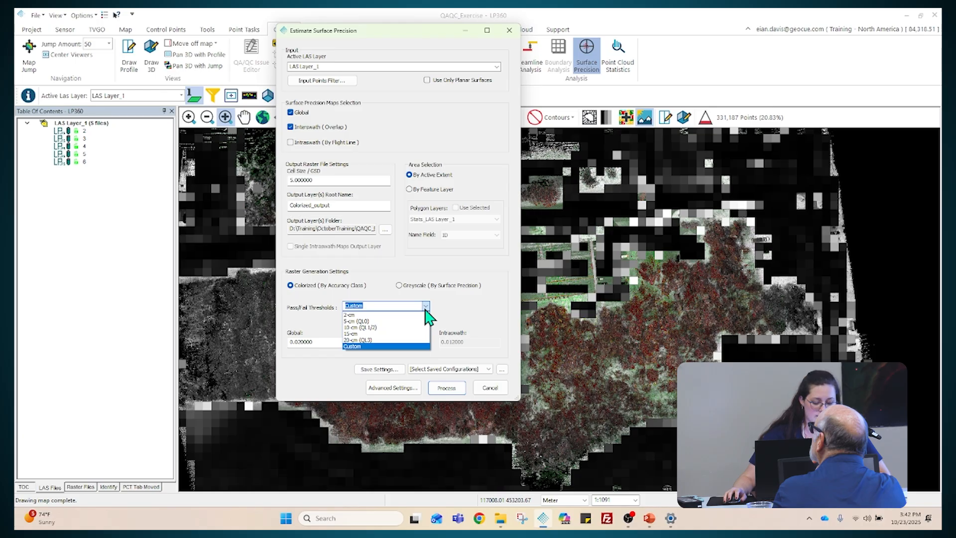
click(382, 316)
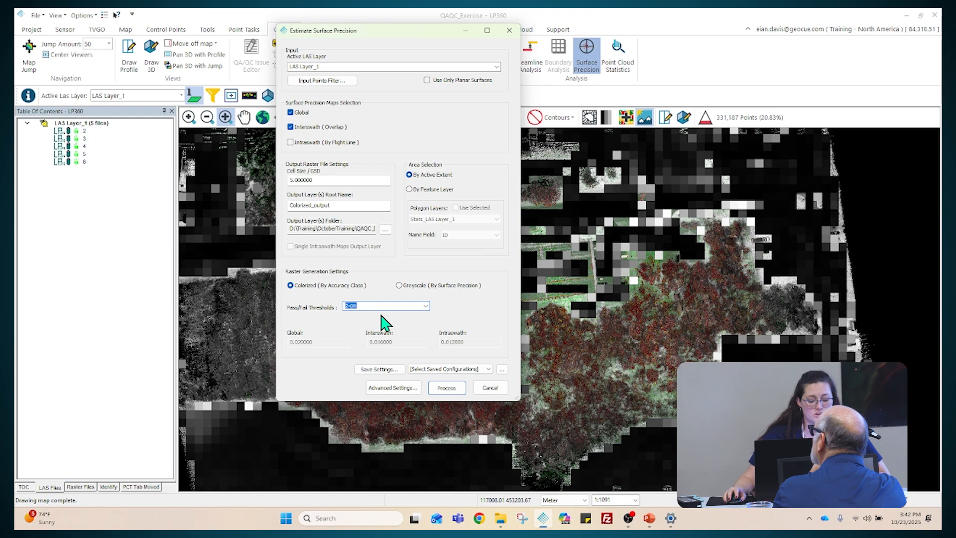
Review the Global colour ranges in the advanced settings without changing the red class, and process the colorized surface precision maps
click(398, 393)
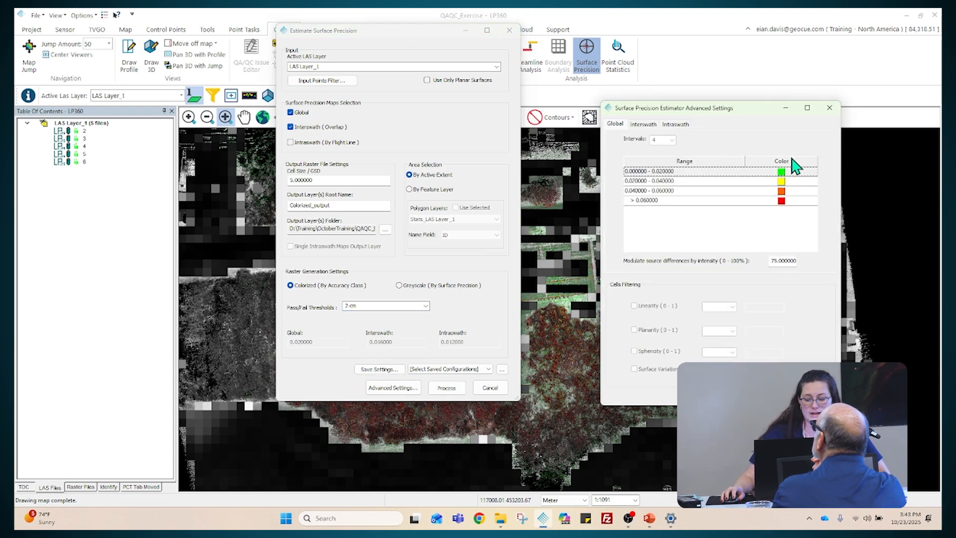
double_click(782, 202)
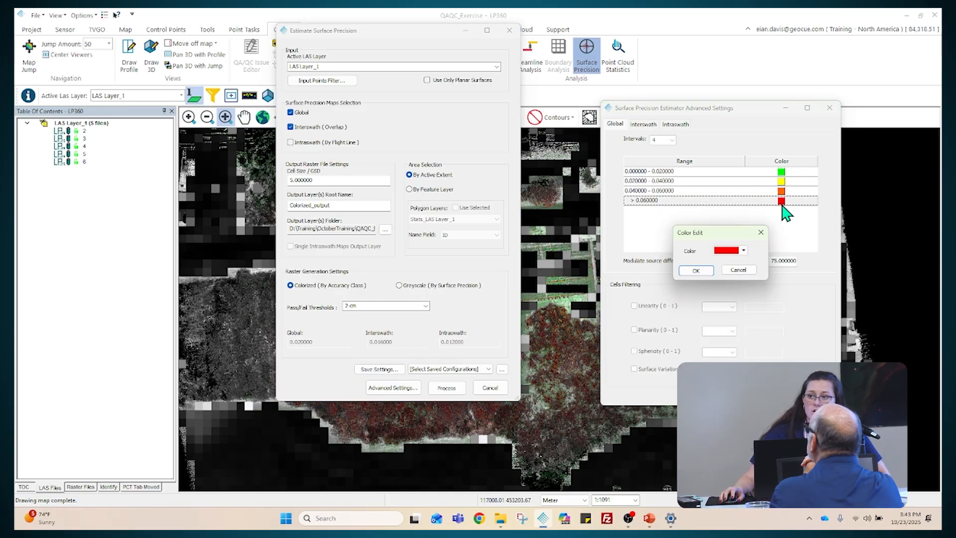
click(737, 271)
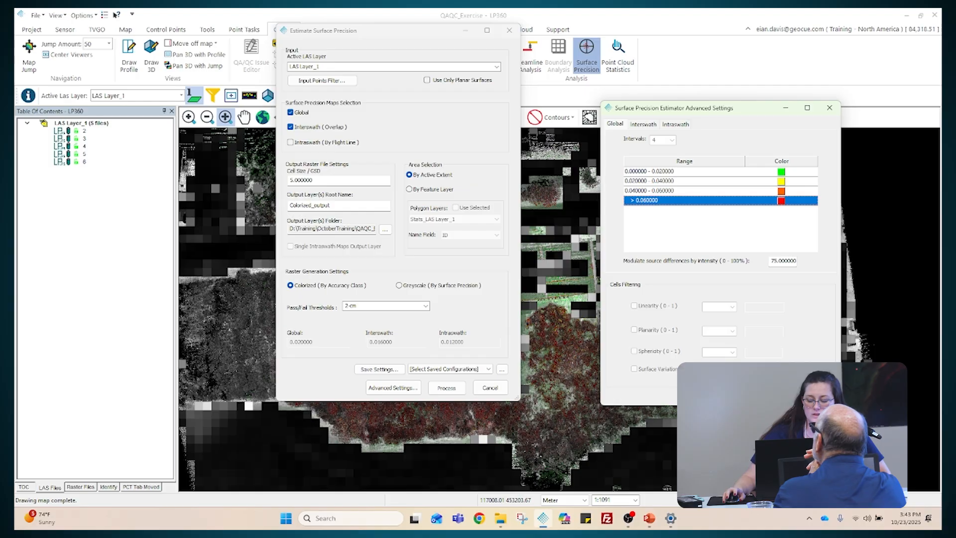
key(Return)
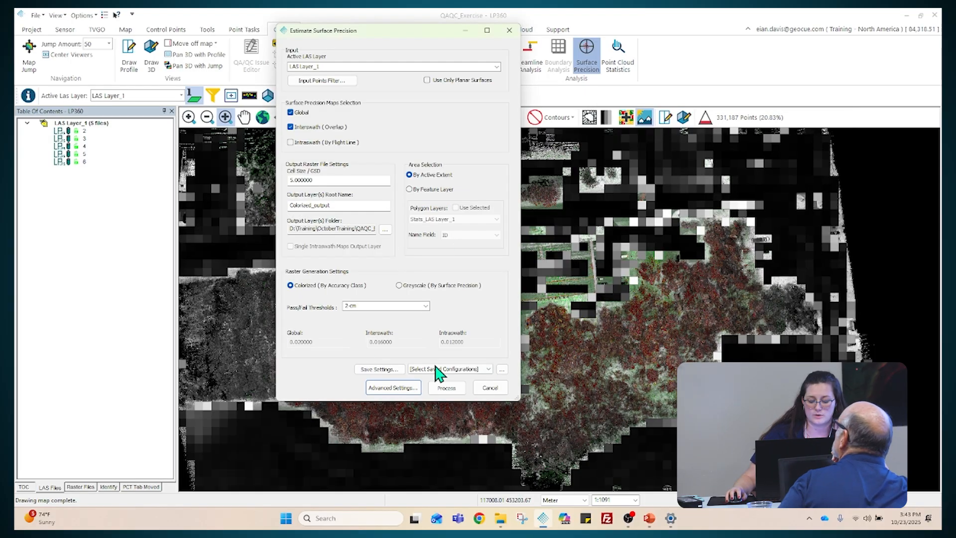
click(455, 390)
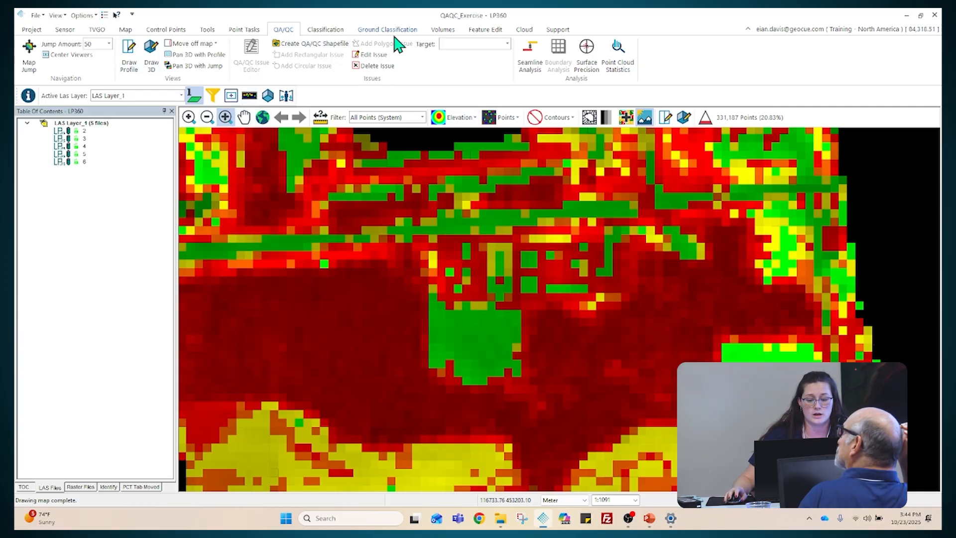
Start a control point import to shapefiles and add ControlPoints.txt from the 2025_LP360_UC_LP0200-0240_QAQC folder in D:\LP360_UC_Exercises\Data
click(170, 31)
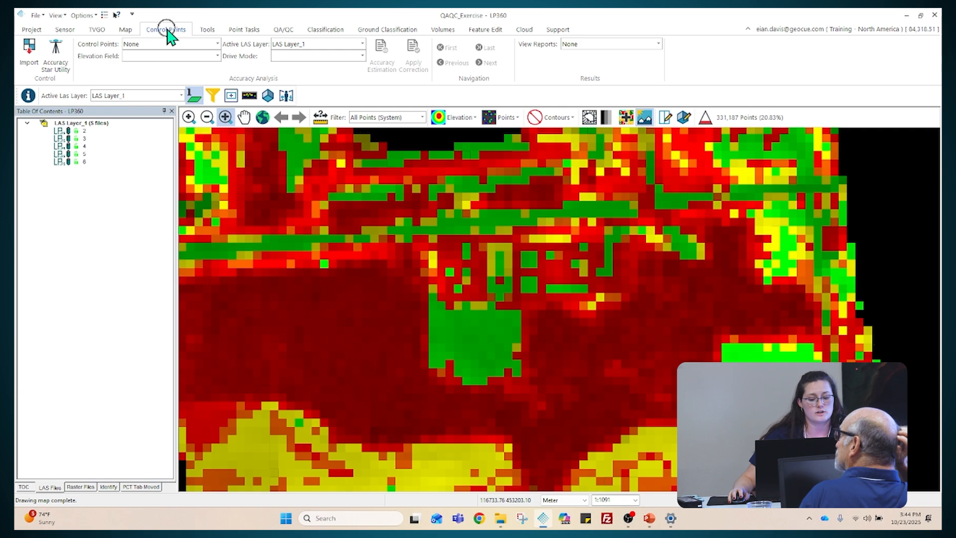
click(30, 55)
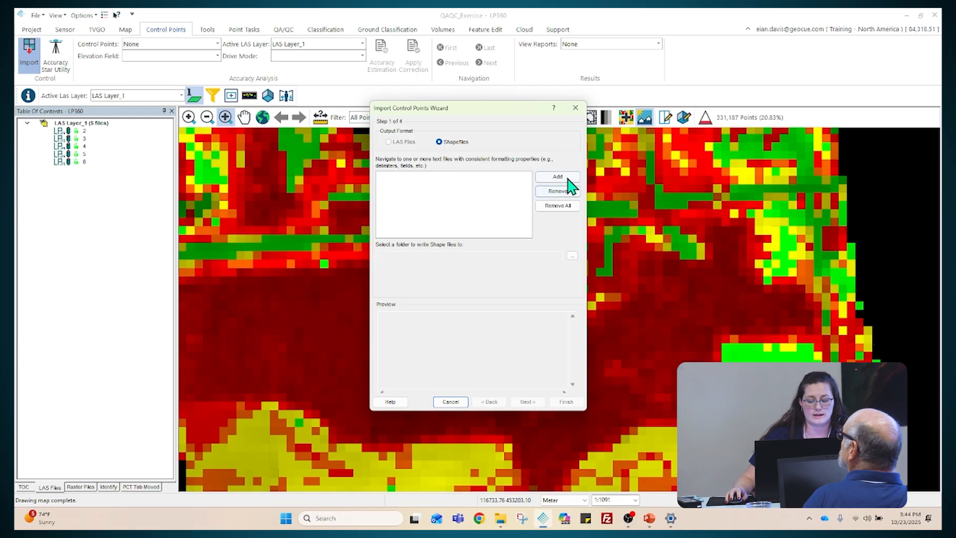
click(568, 180)
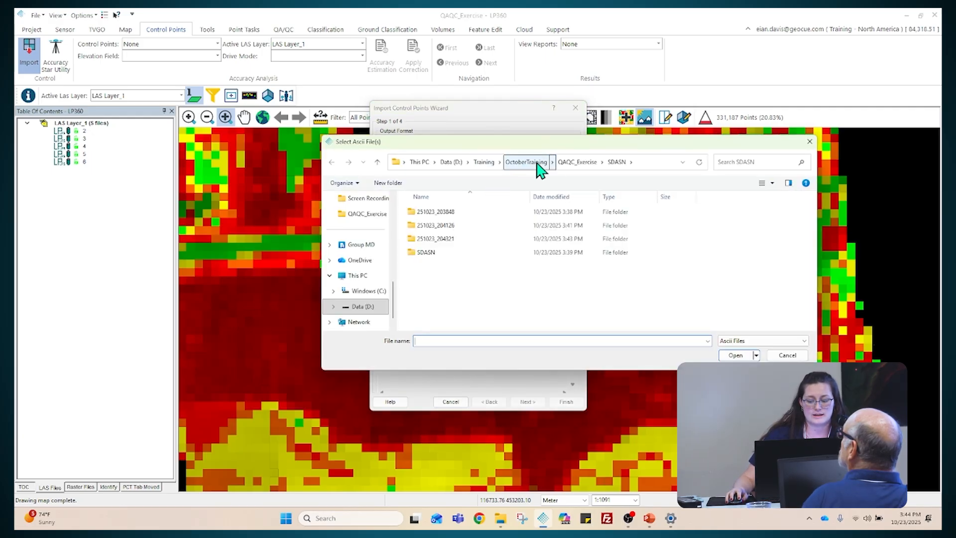
click(524, 163)
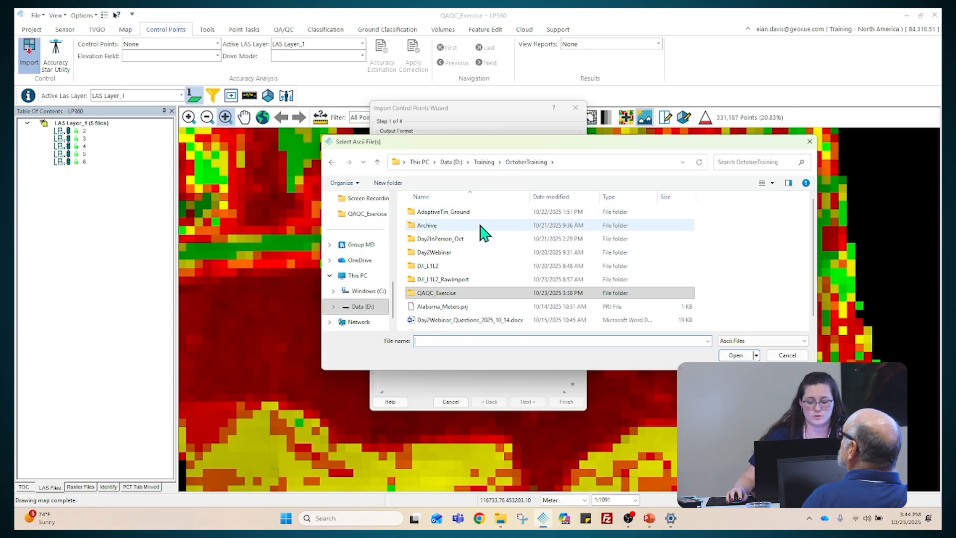
click(487, 163)
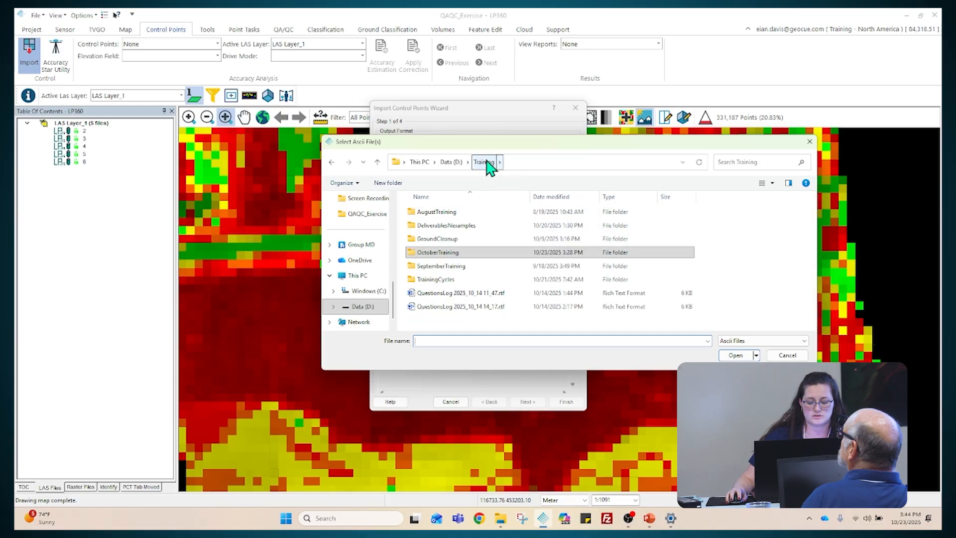
click(453, 163)
double_click(464, 240)
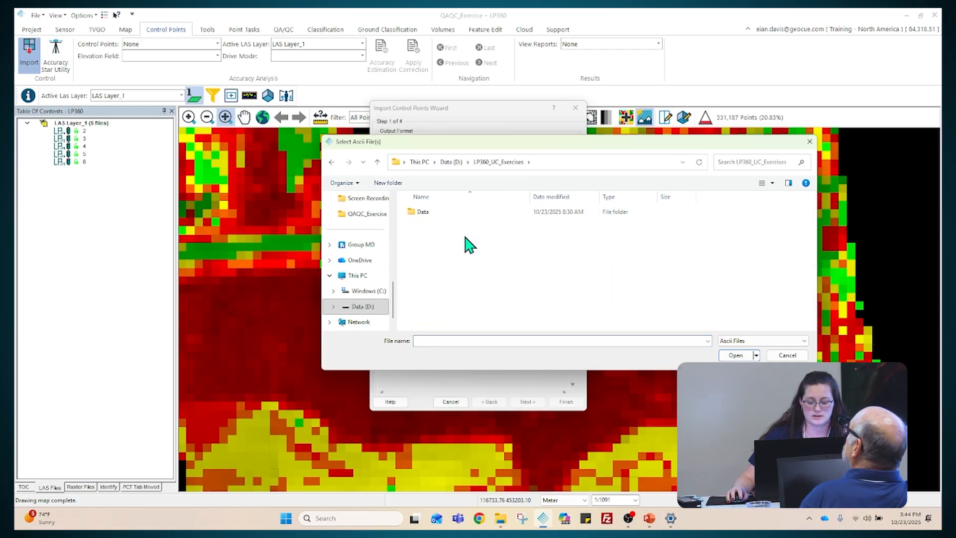
double_click(460, 213)
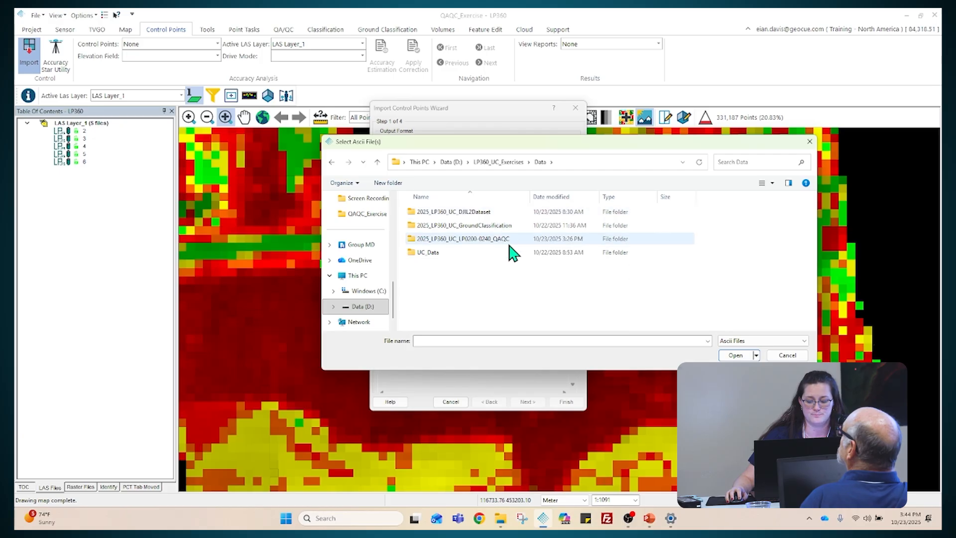
click(470, 239)
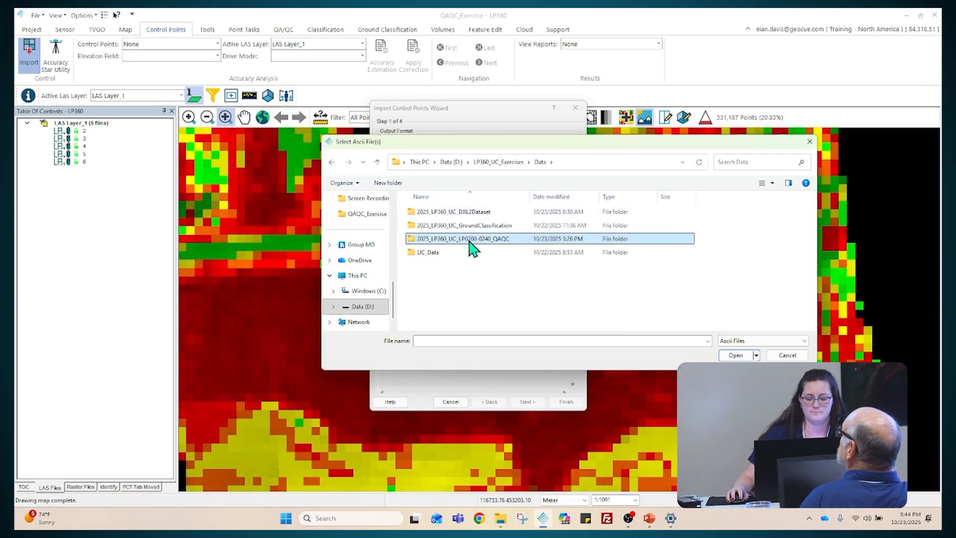
double_click(519, 241)
scroll(511, 229, down, 3)
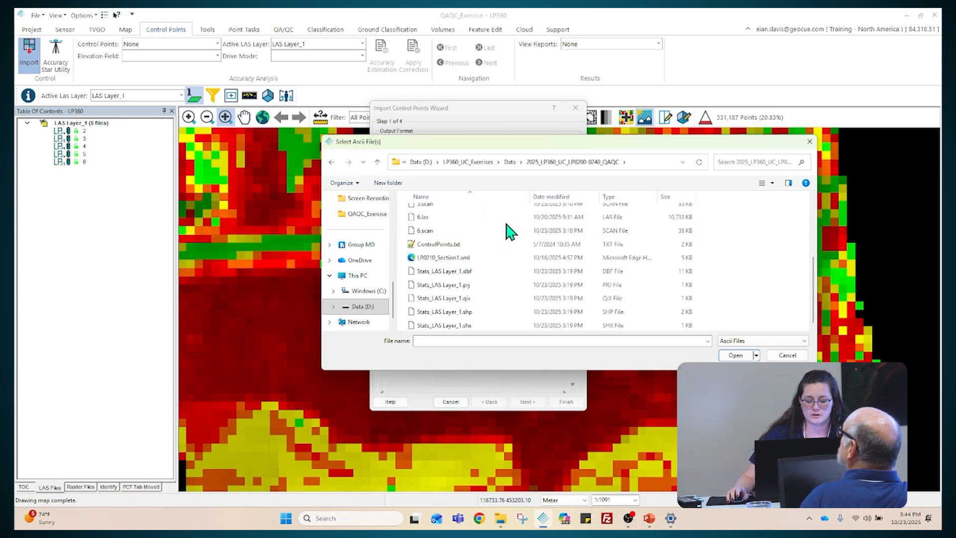
click(438, 245)
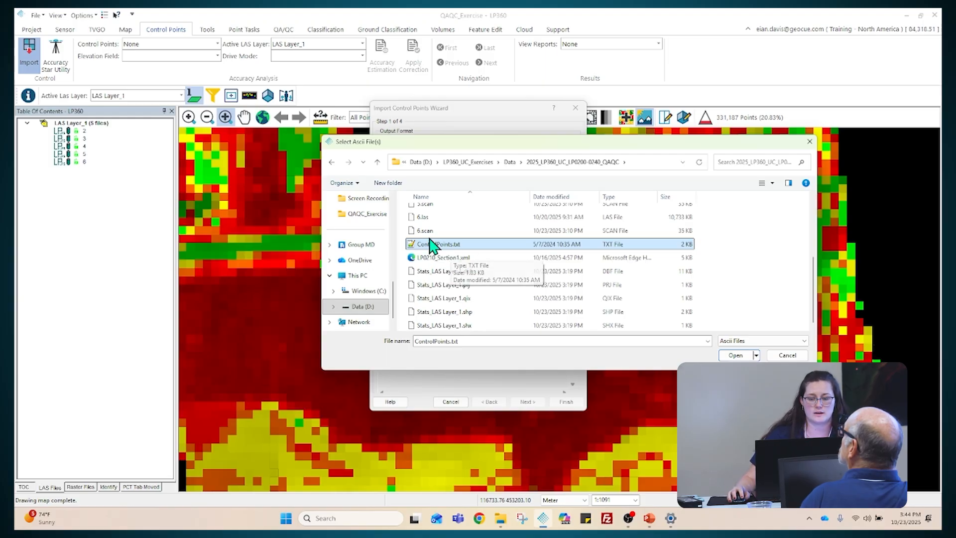
click(745, 356)
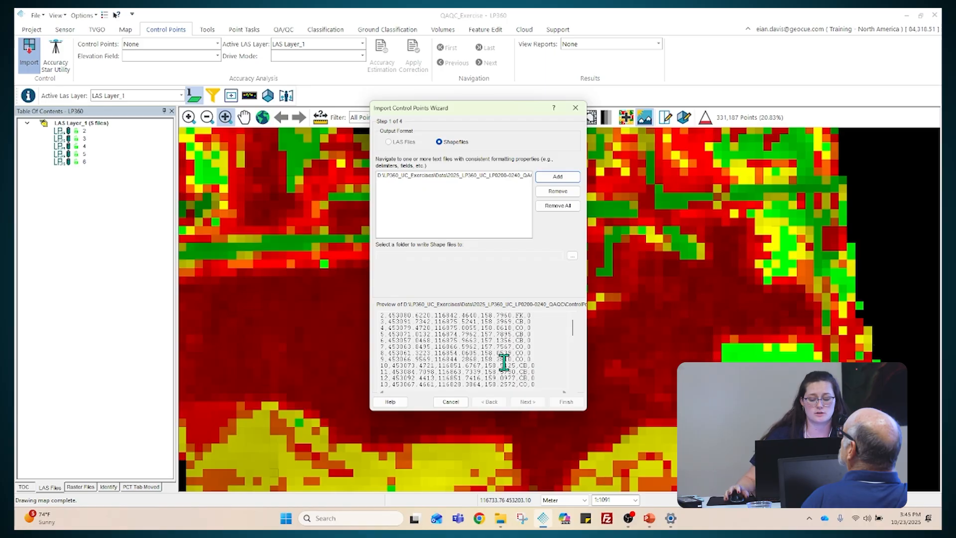
Browse to D:\Training\OctoberTraining\QAQC_Exercise as the location for the control point shapefile output
click(574, 256)
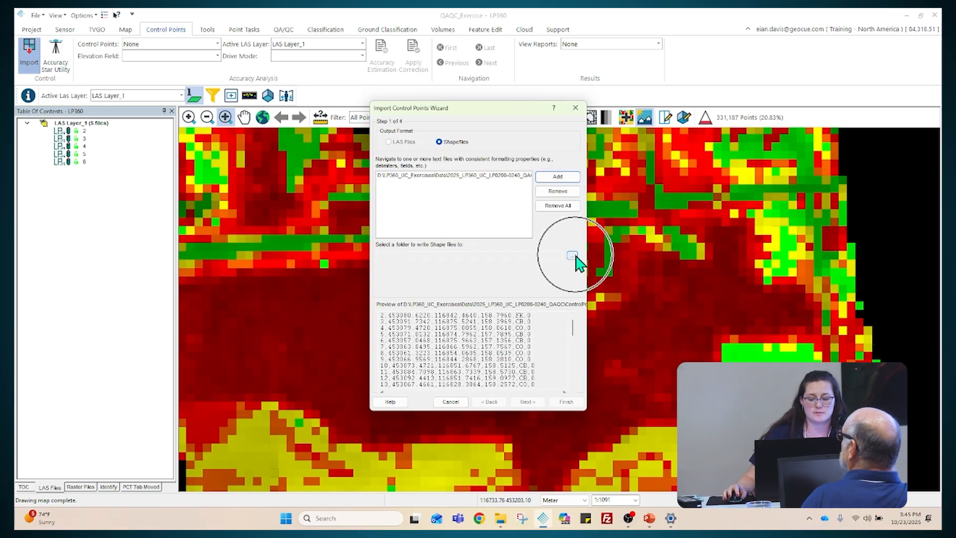
click(575, 256)
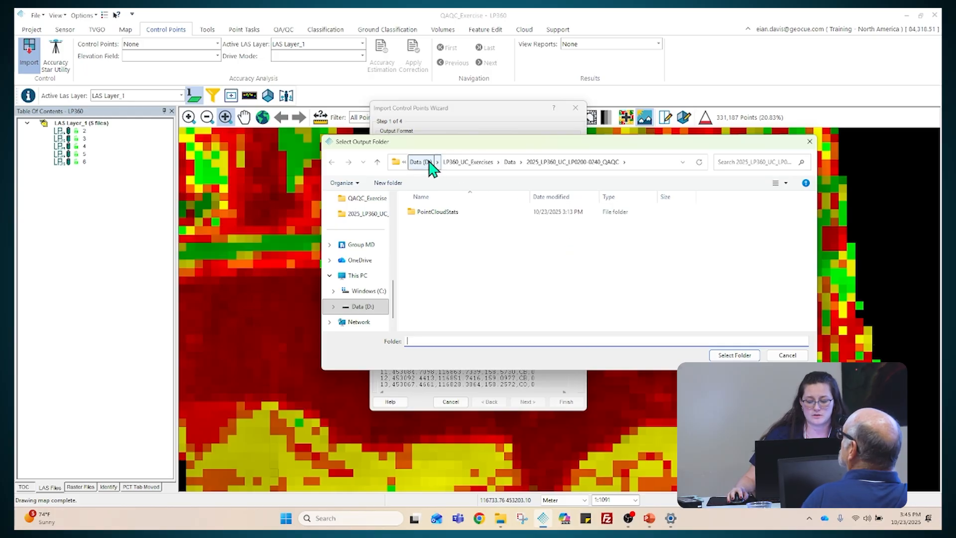
click(483, 163)
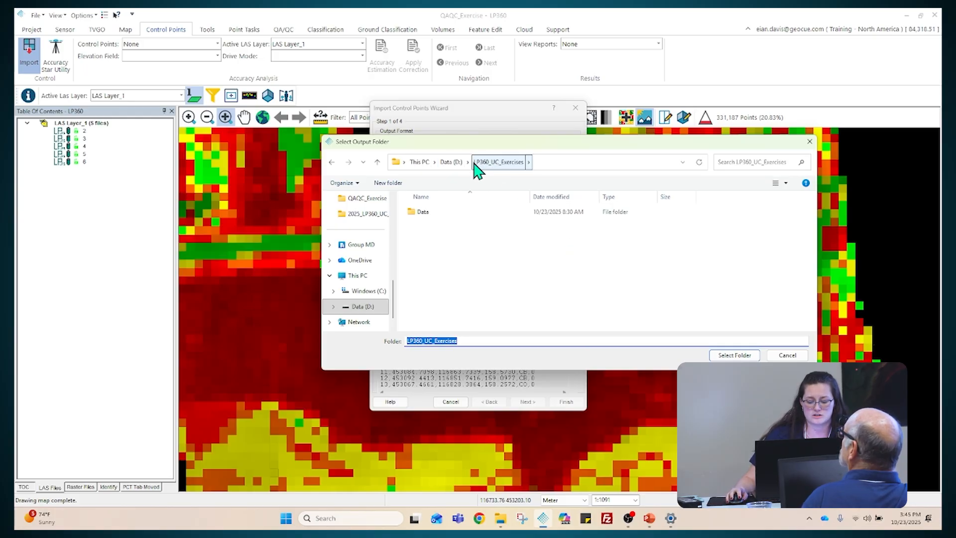
click(444, 162)
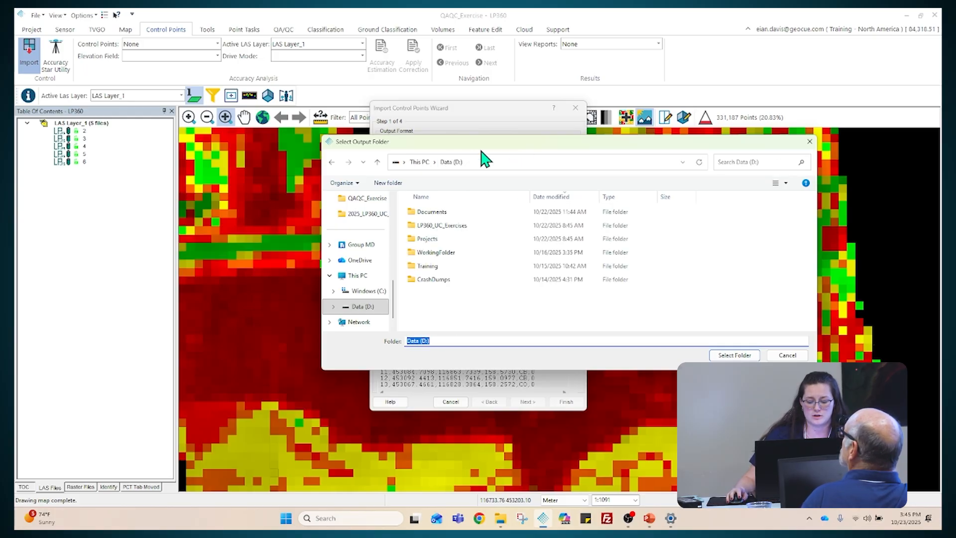
double_click(457, 272)
double_click(467, 254)
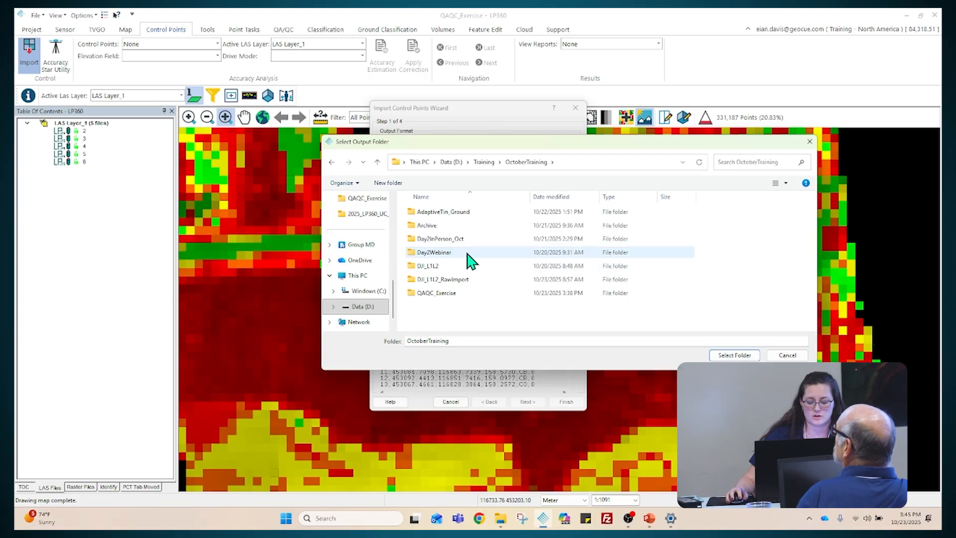
double_click(464, 294)
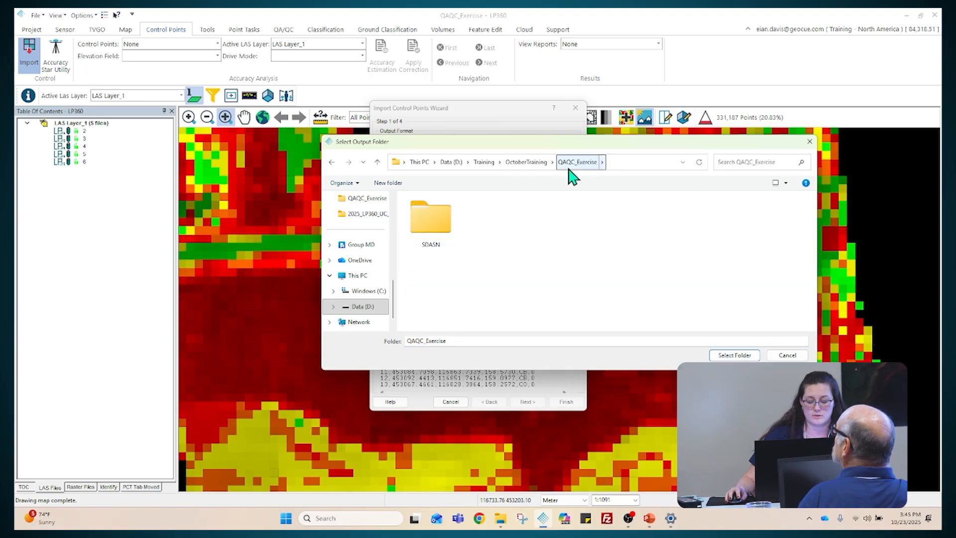
Create a ControlPoint folder inside QAQC_Exercise, choose it as the shapefile output folder, and continue to the file format settings
right_click(511, 259)
mouse_move(559, 366)
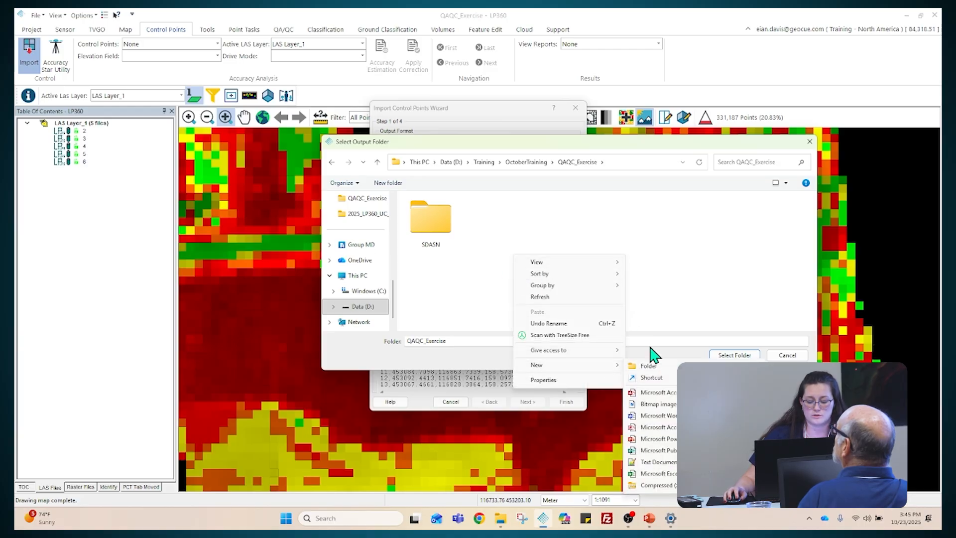
click(637, 367)
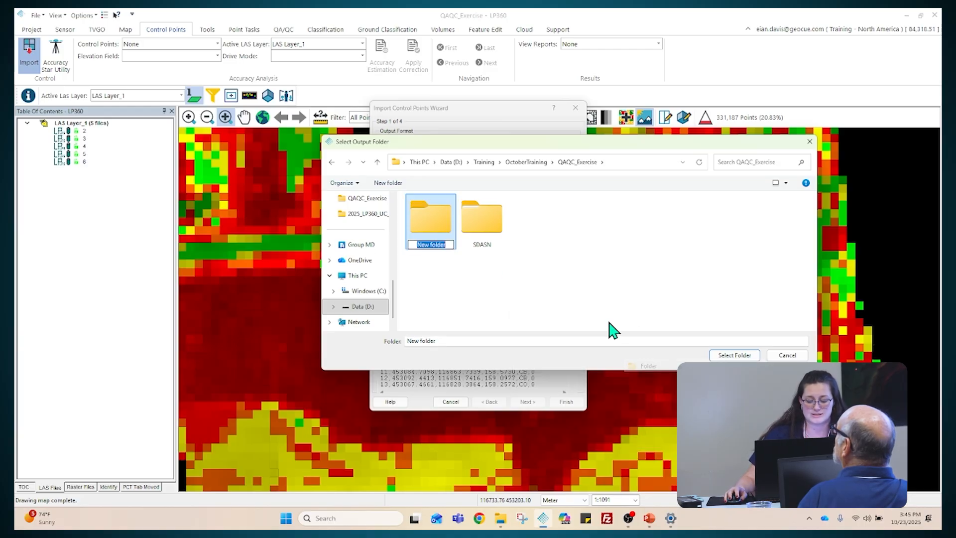
text(Control)
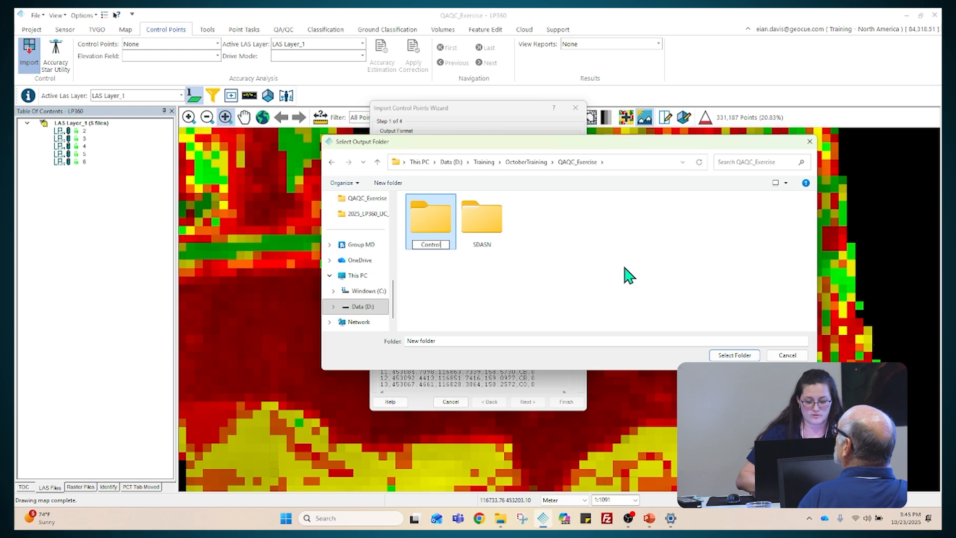
text(Point)
key(Return)
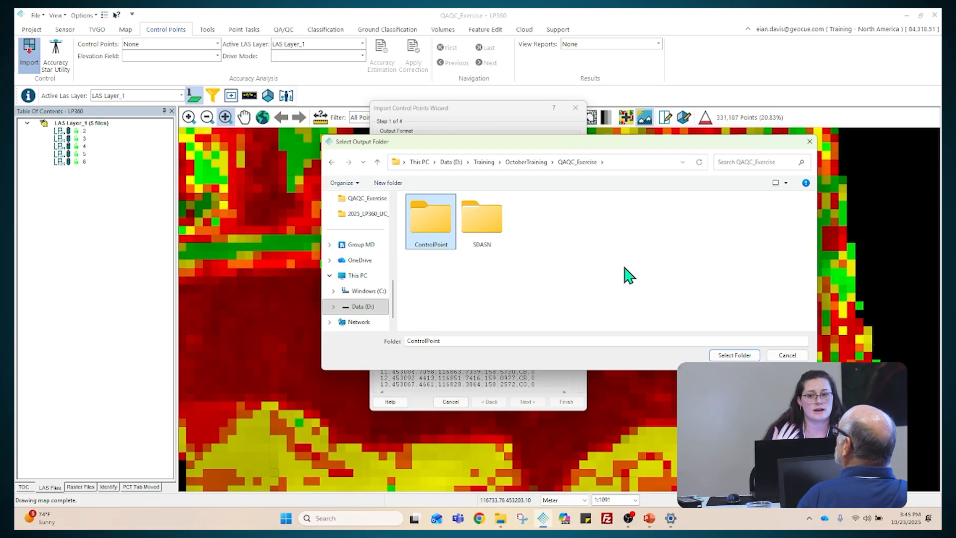
click(733, 355)
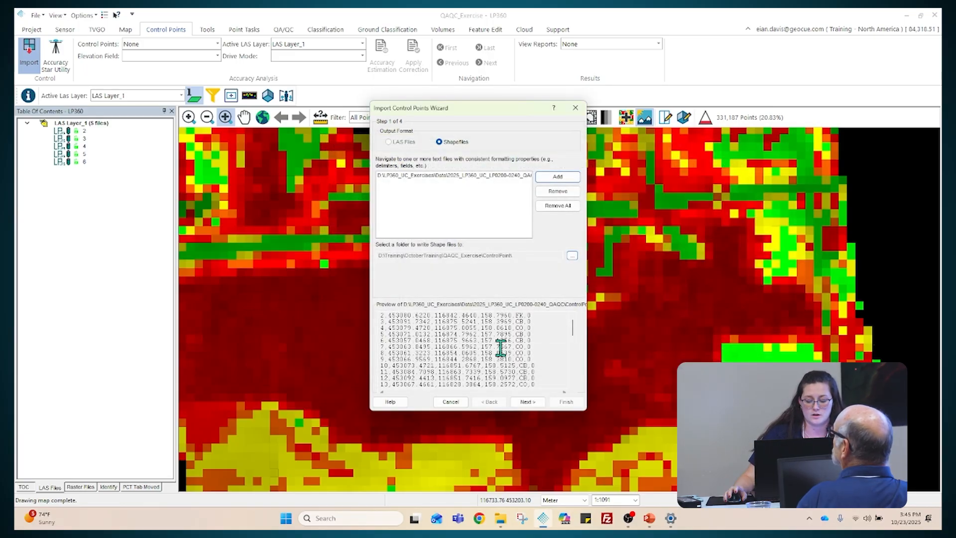
click(531, 402)
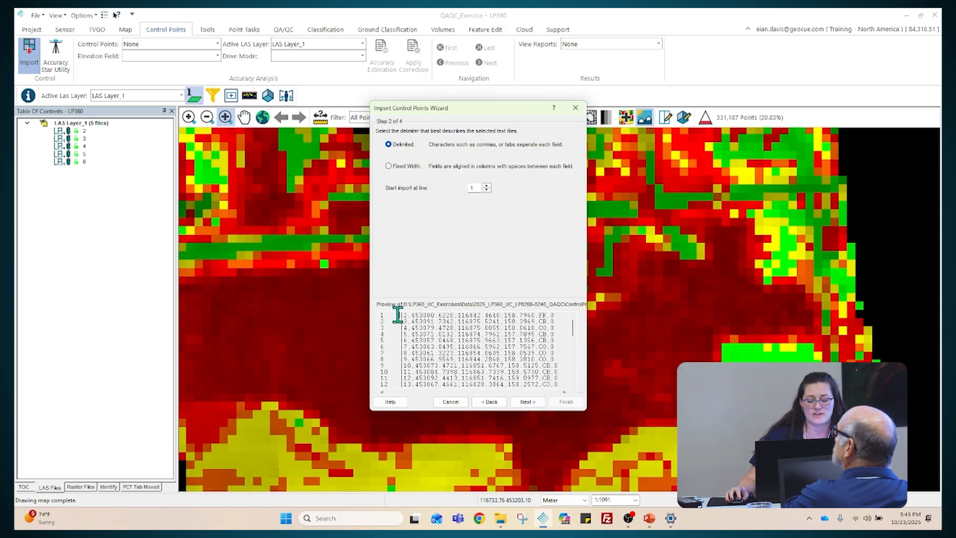
Try starting the import at line 2 and return the start line to 1
drag(398, 314, 554, 318)
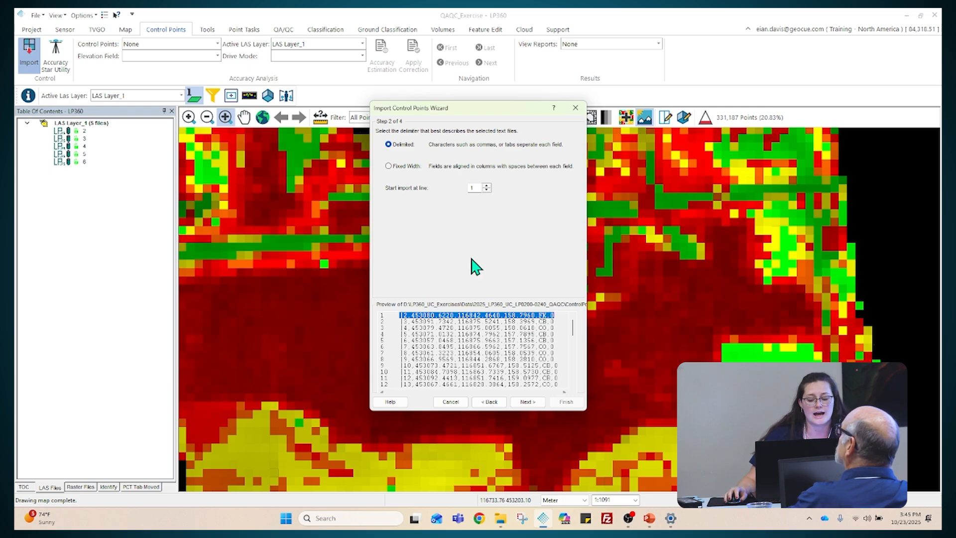
click(487, 185)
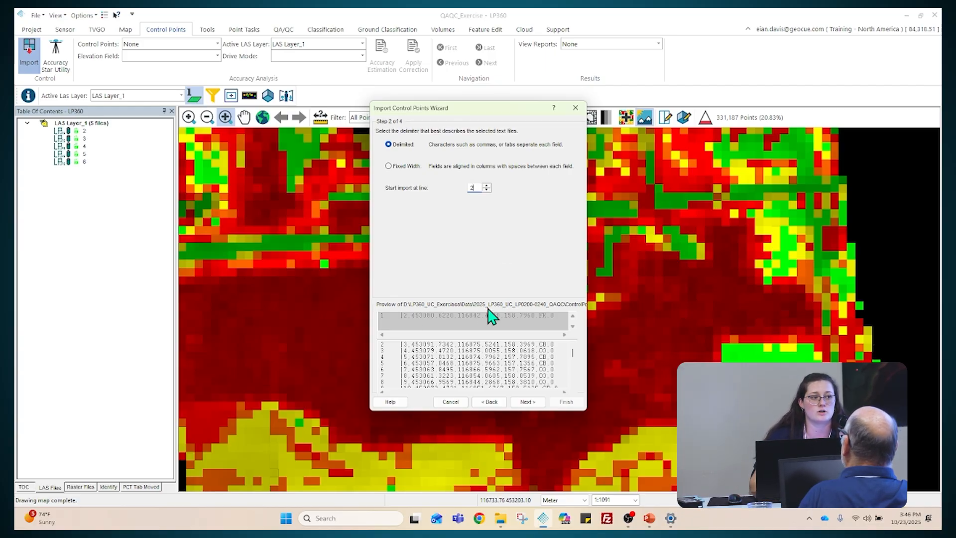
click(486, 190)
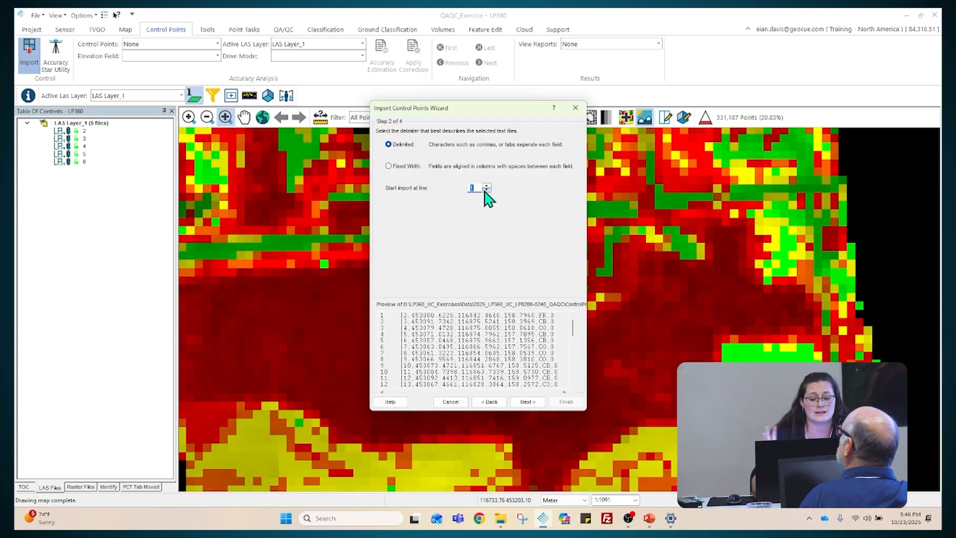
Accept the Delimited format and set Comma as the delimiter for the control point file
click(525, 402)
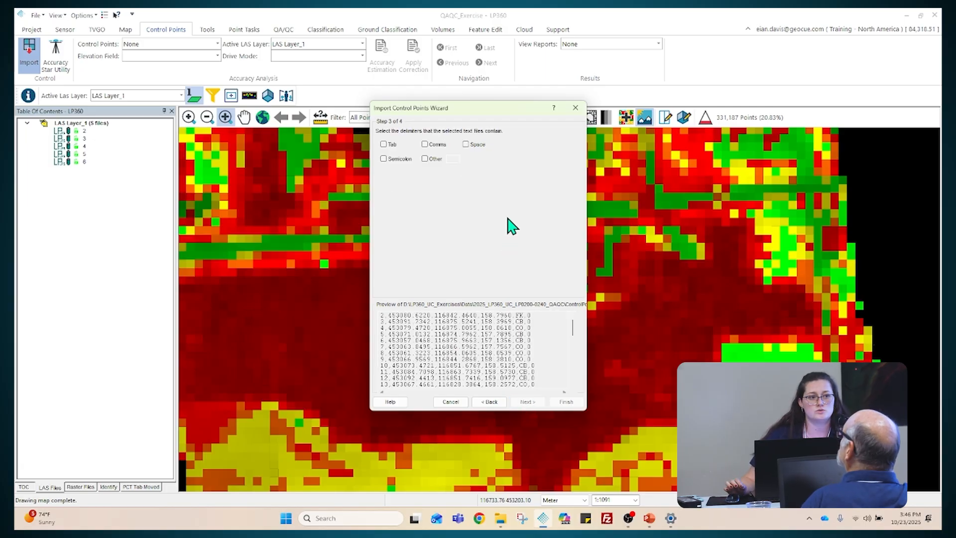
click(439, 145)
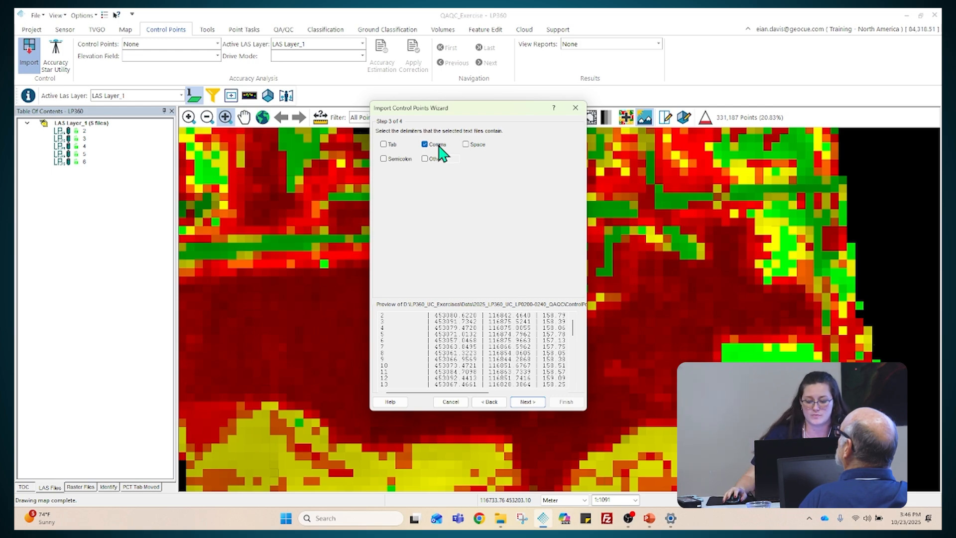
click(537, 402)
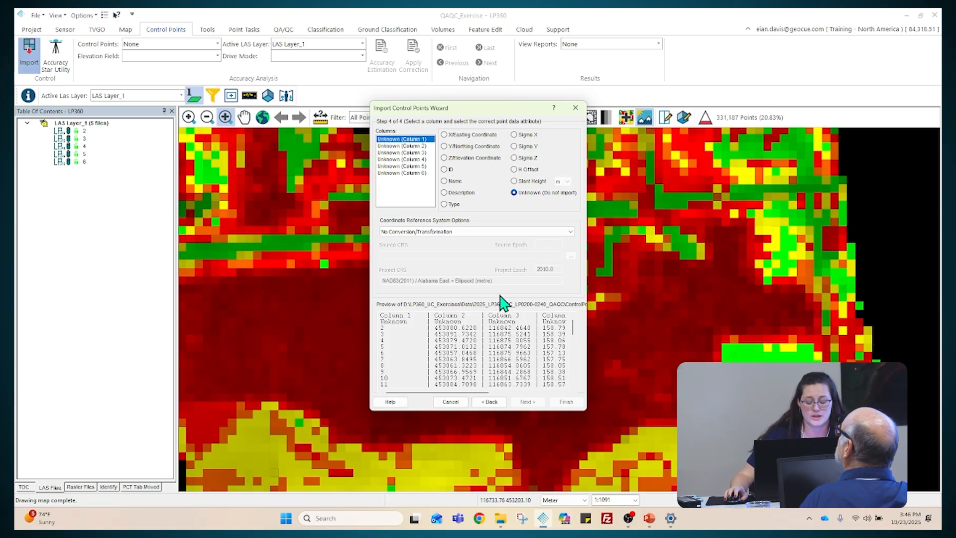
Assign column 1 to ID, column 2 to Y/Northing, column 3 to X/Easting and column 4 to Z/Elevation
click(452, 171)
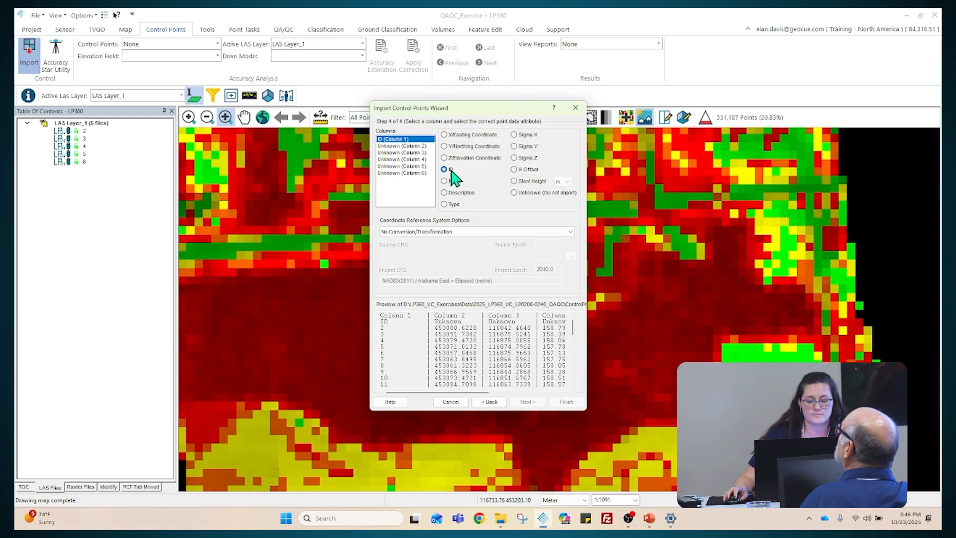
click(426, 147)
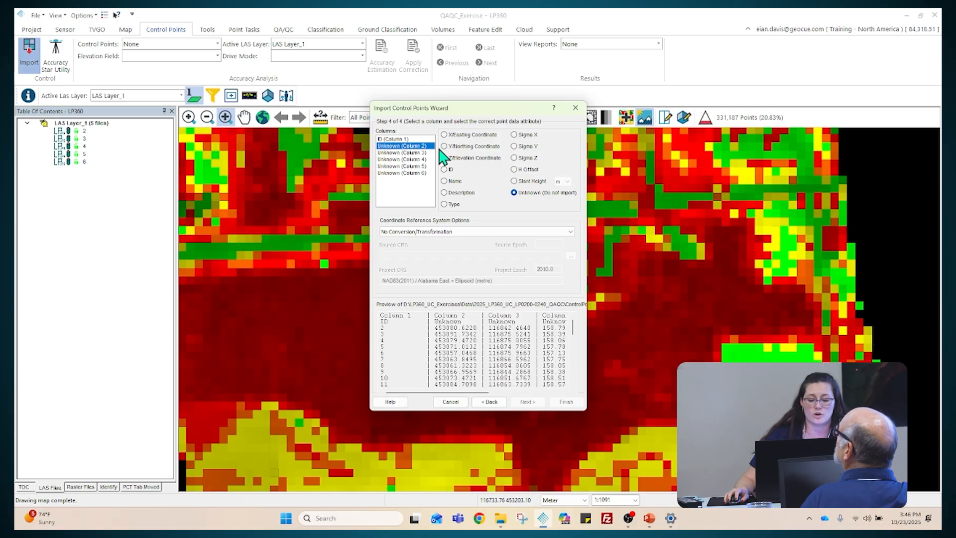
click(446, 147)
click(423, 153)
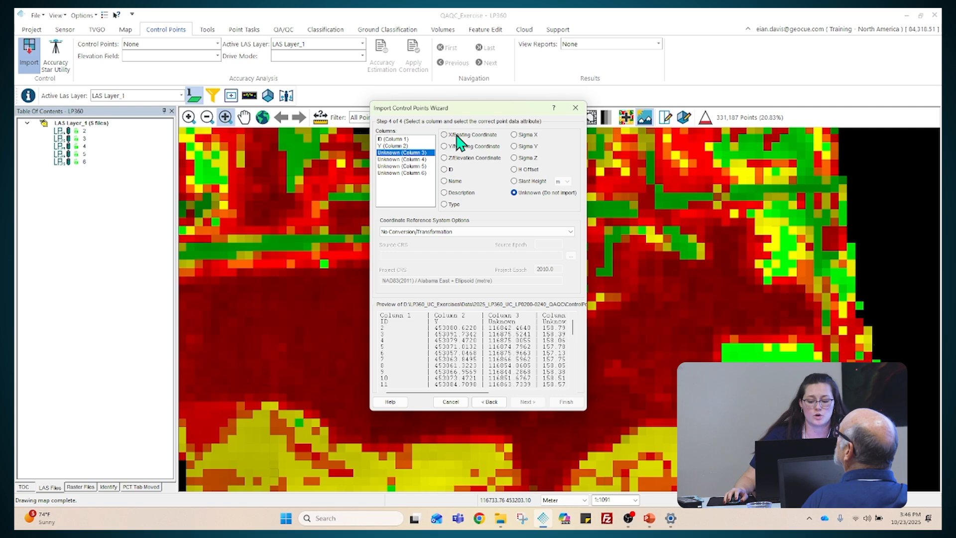
click(457, 135)
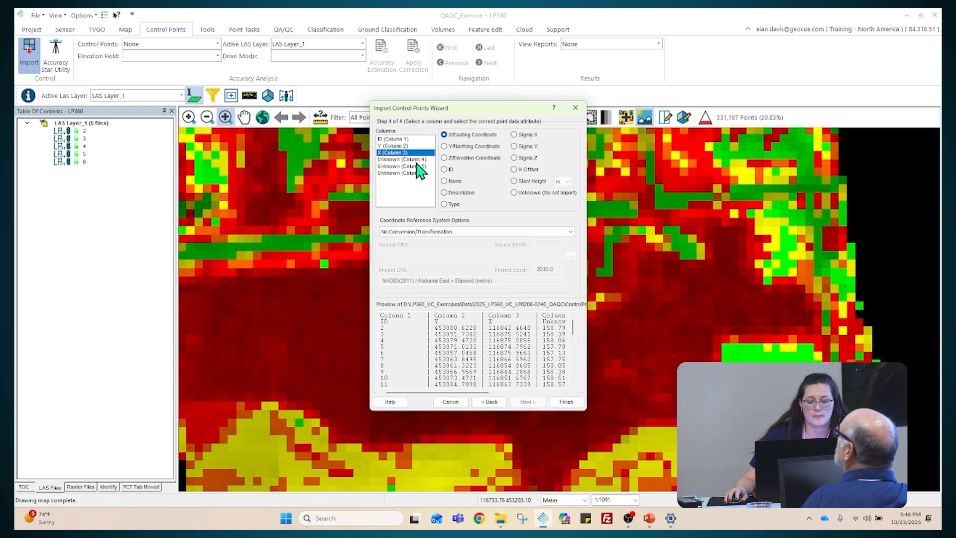
click(417, 159)
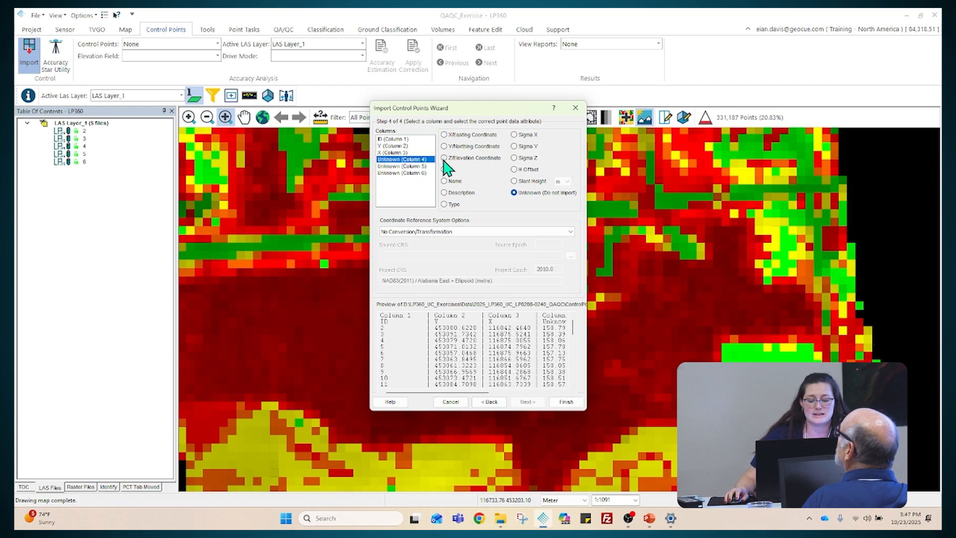
click(444, 159)
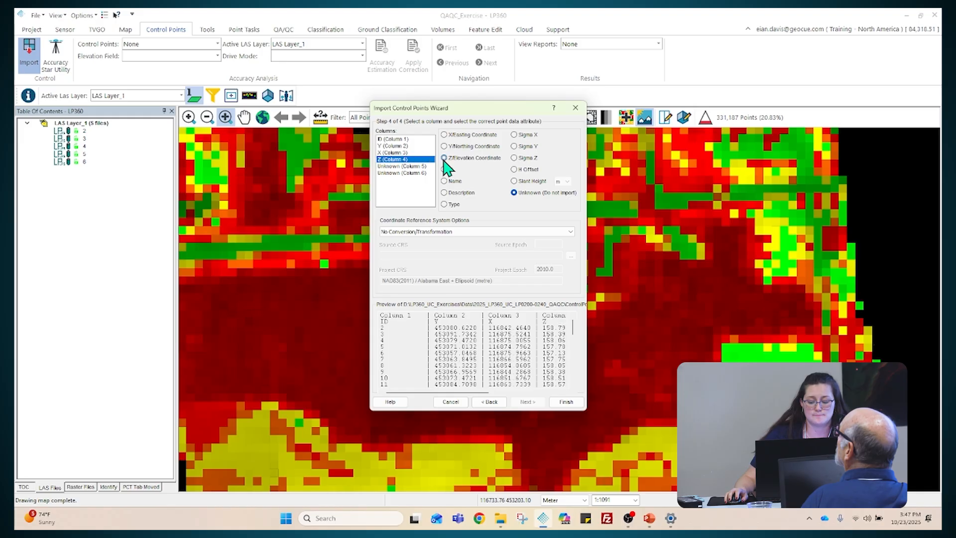
Check the column 5 codes in the file preview and assign column 5 to Type
drag(401, 393, 498, 394)
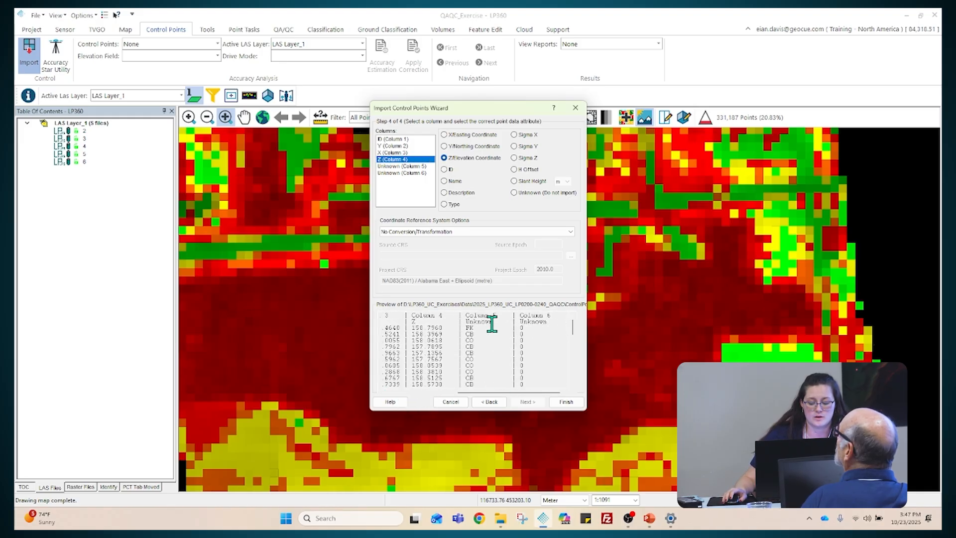
scroll(492, 323, down, 2)
scroll(492, 323, down, 5)
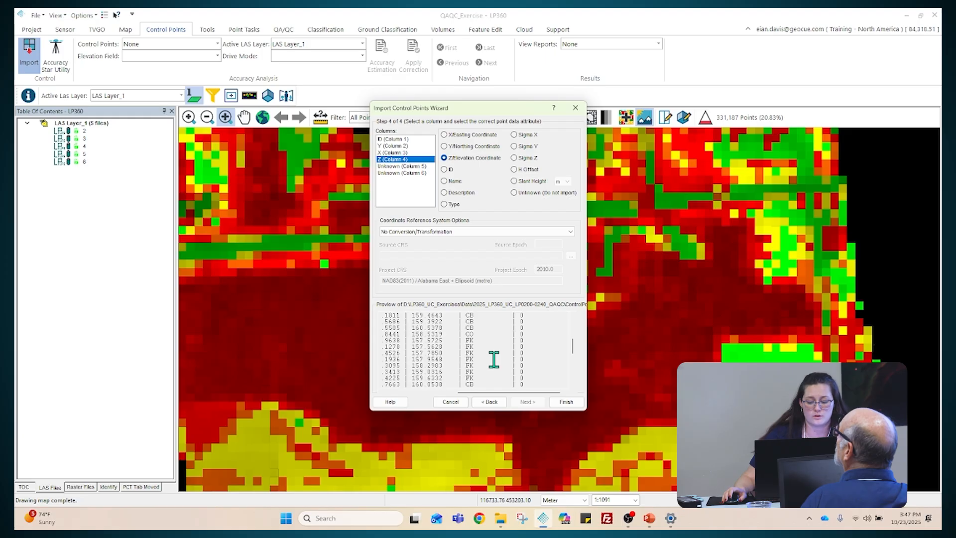
scroll(495, 360, down, 2)
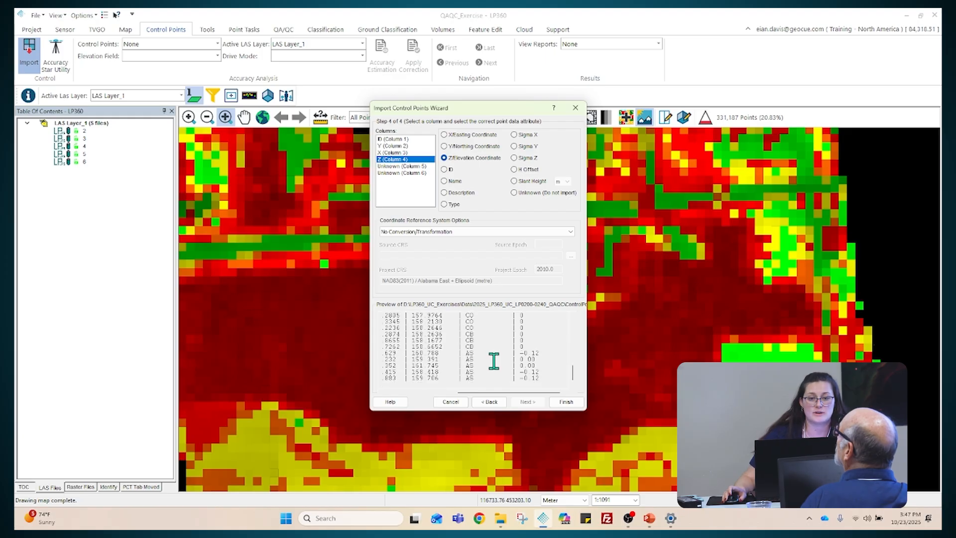
scroll(494, 361, up, 3)
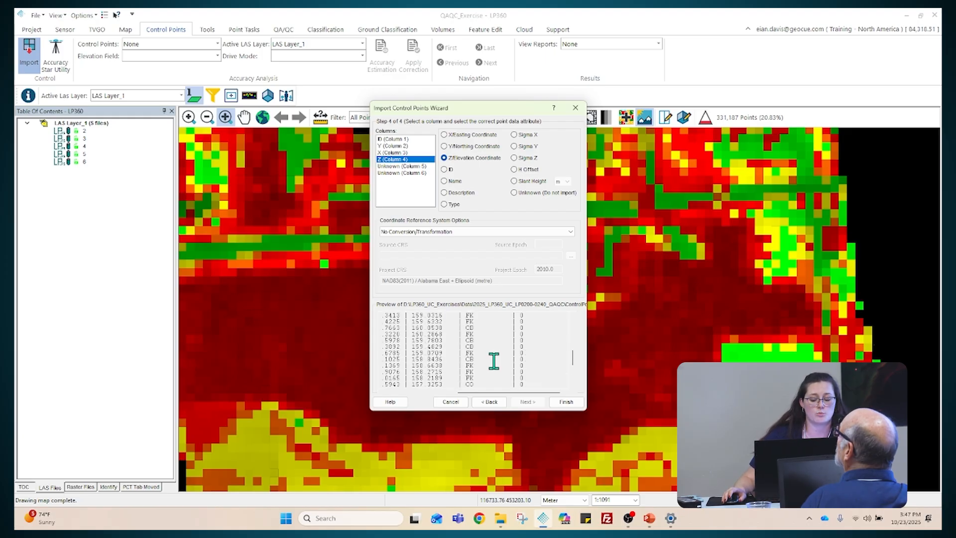
scroll(493, 360, up, 3)
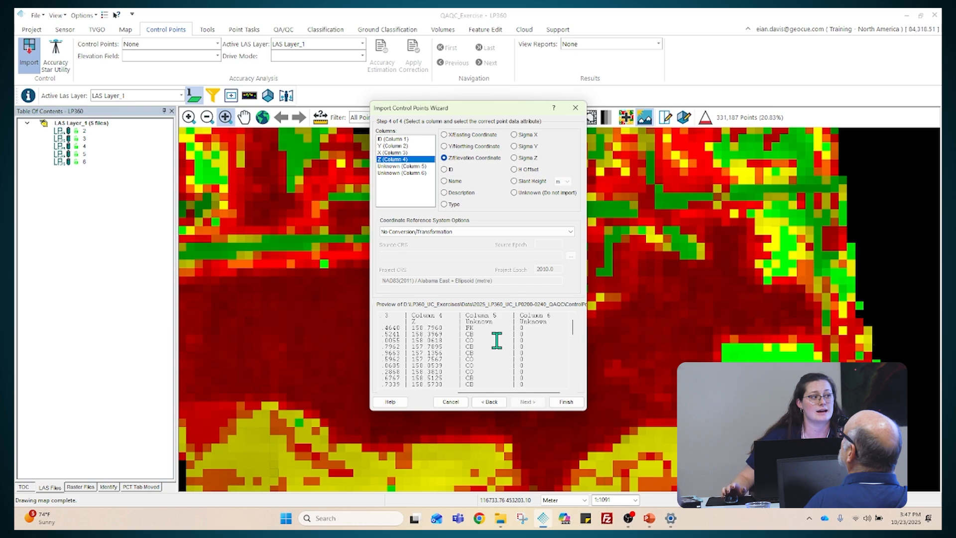
click(414, 166)
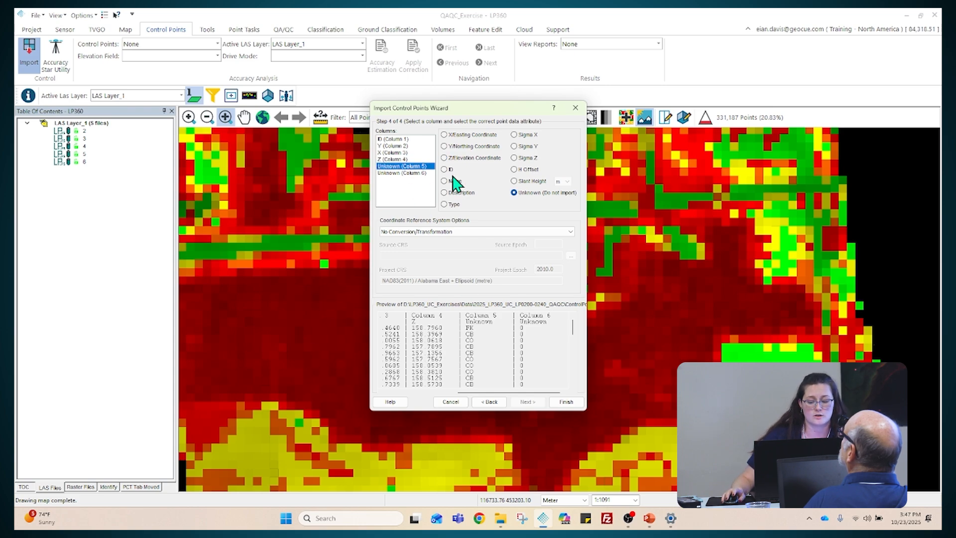
click(452, 205)
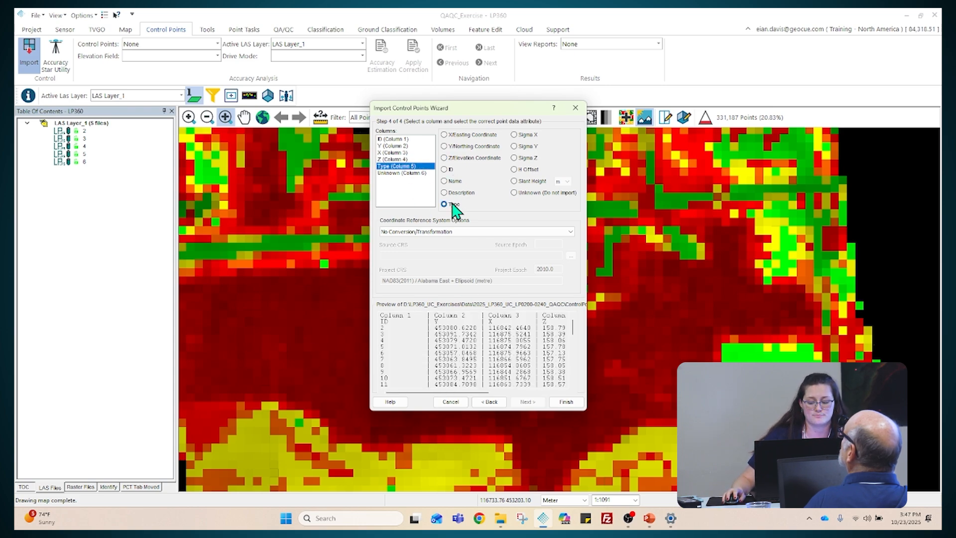
Check the column 6 values in the file preview, assign column 6 to H Offset and complete the control point import
drag(427, 393, 510, 389)
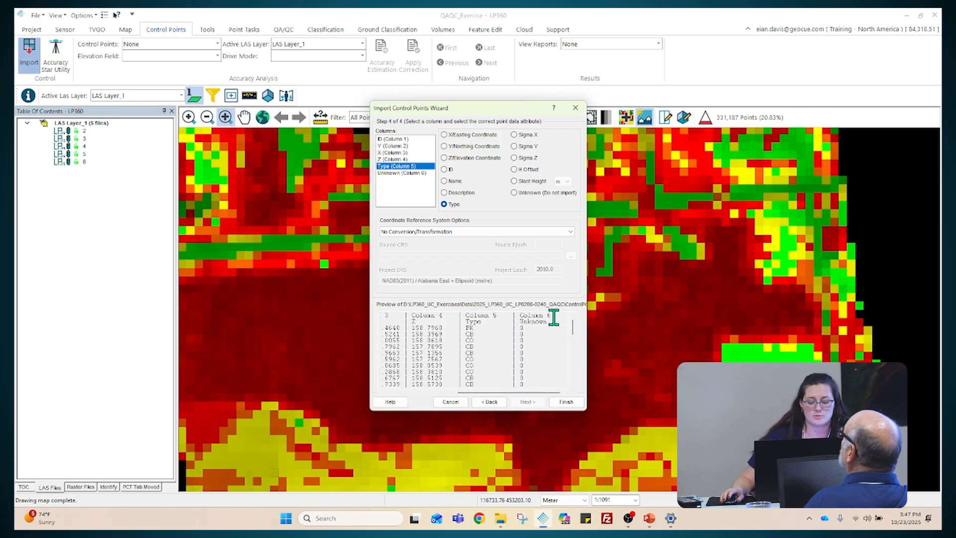
scroll(553, 329, down, 5)
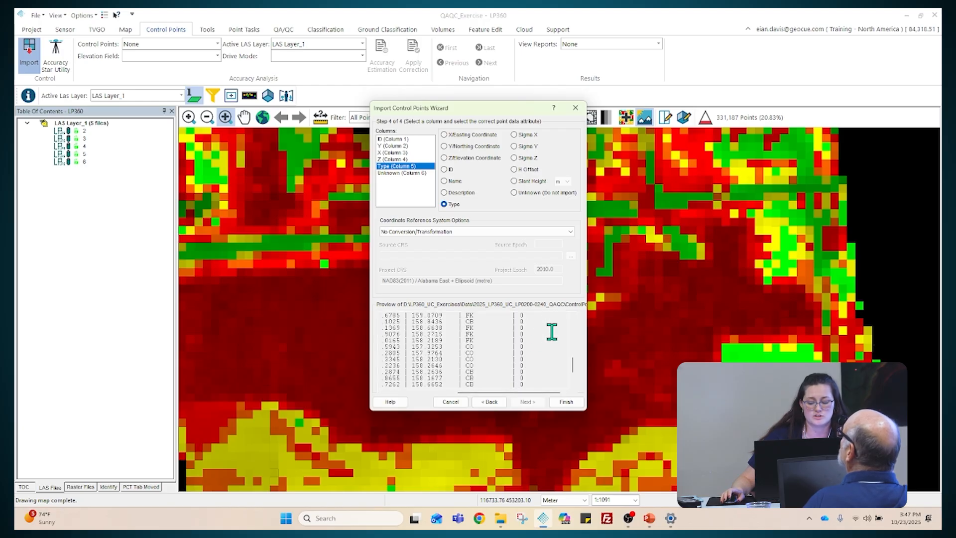
scroll(552, 332, down, 2)
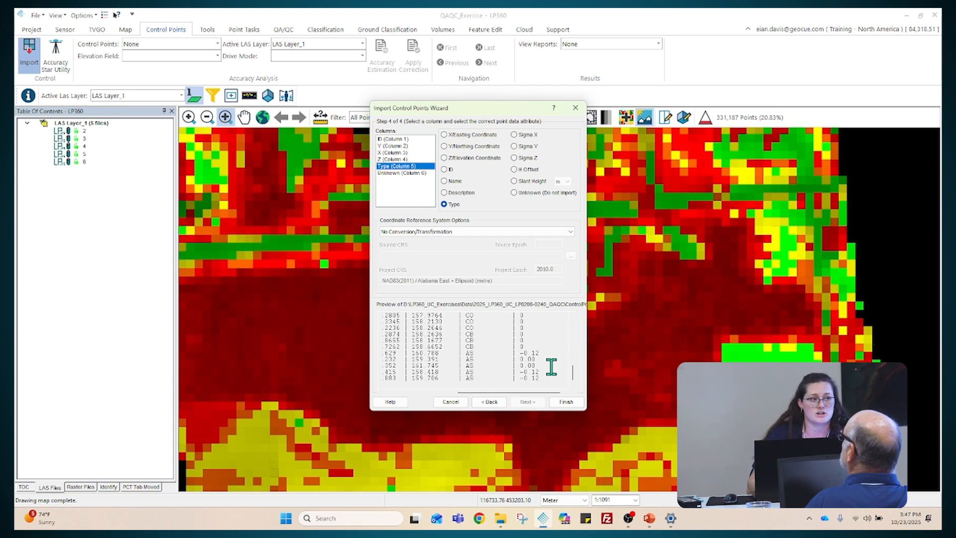
click(427, 173)
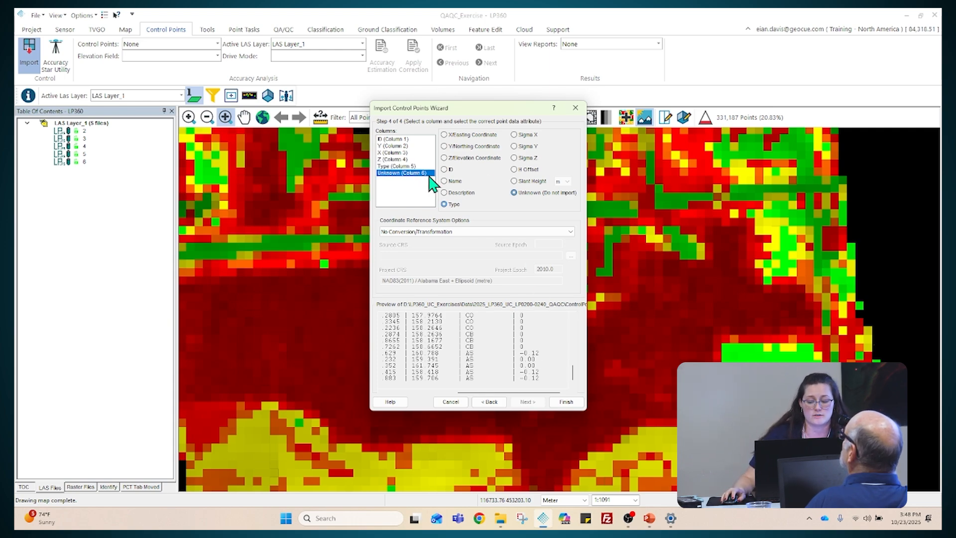
click(515, 170)
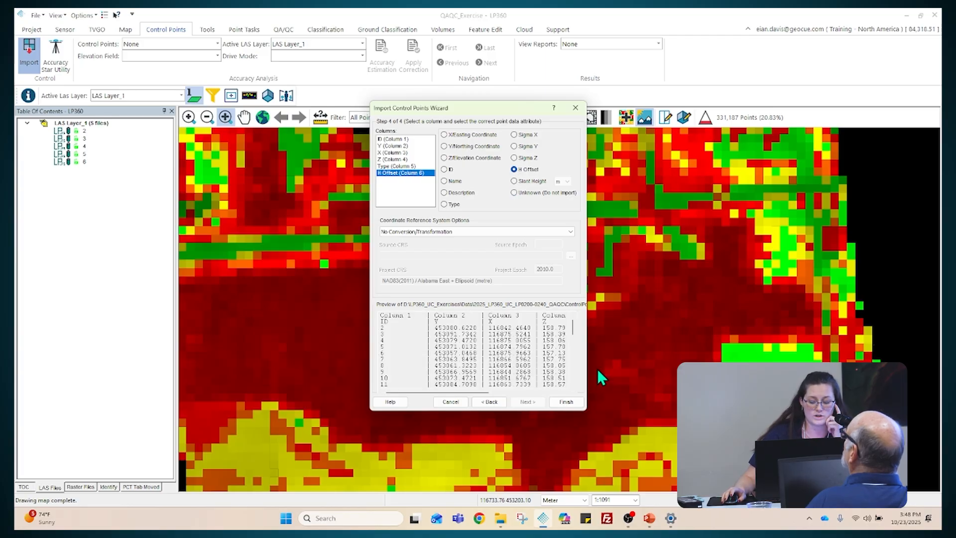
click(567, 402)
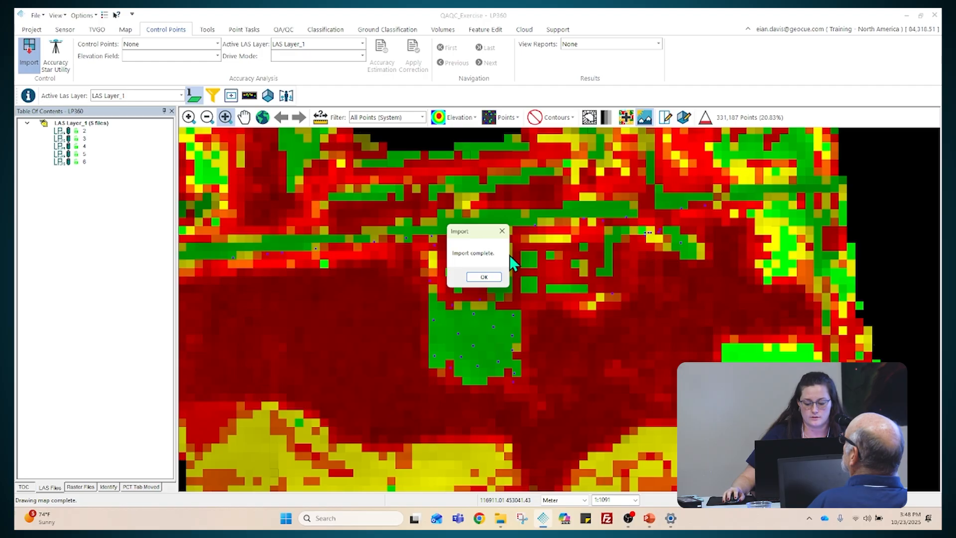
click(484, 277)
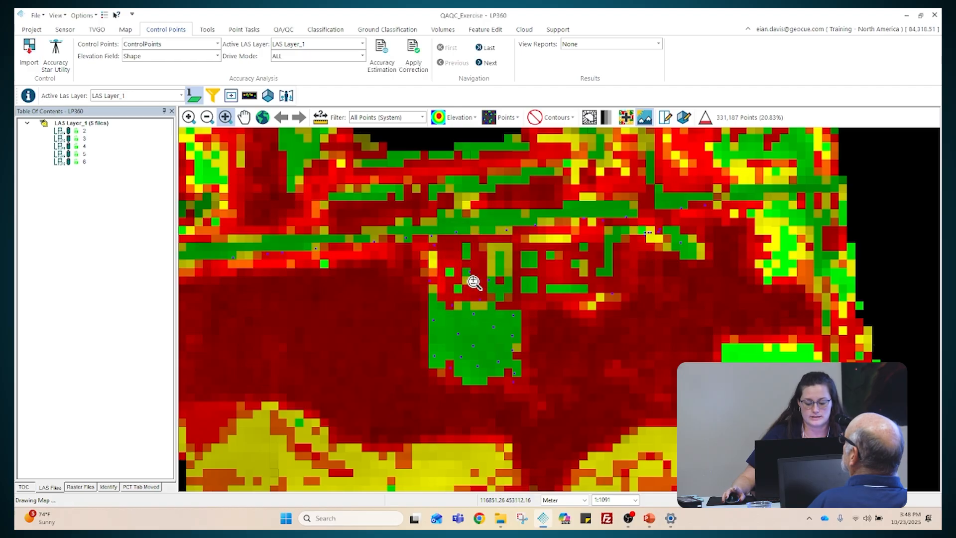
Hide Stats_LAS Layer_1 and all the raster layers, leaving only ControlPoints and LAS Layer_1 displayed
click(23, 487)
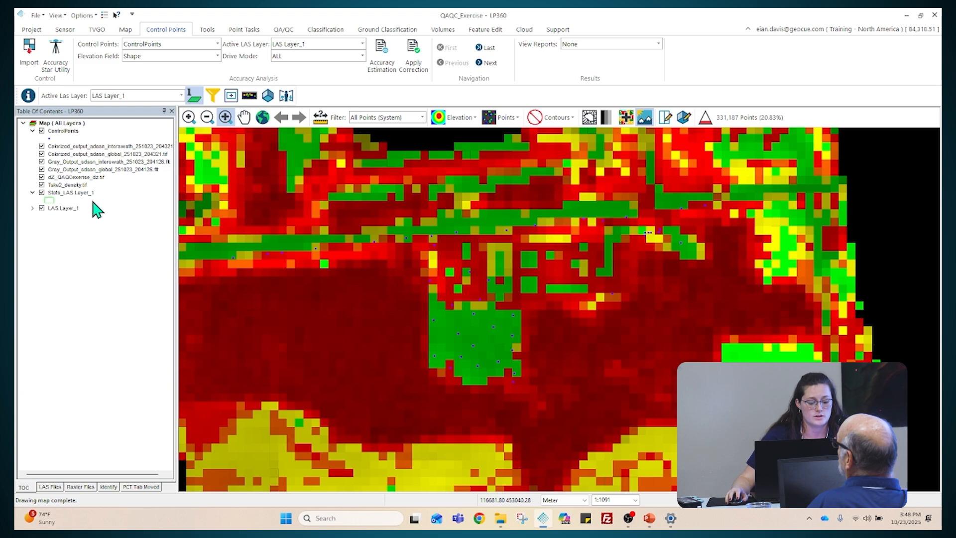
click(42, 193)
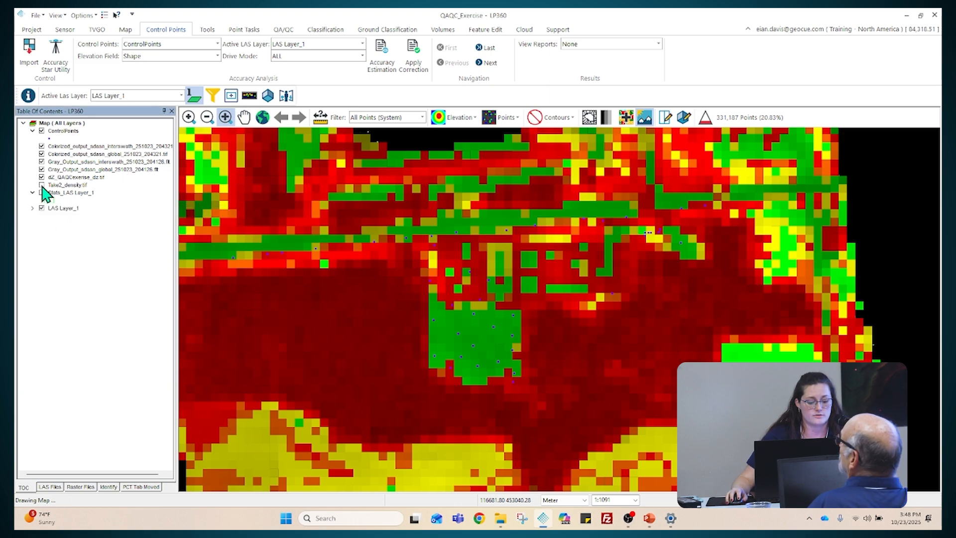
click(42, 185)
click(42, 177)
click(43, 169)
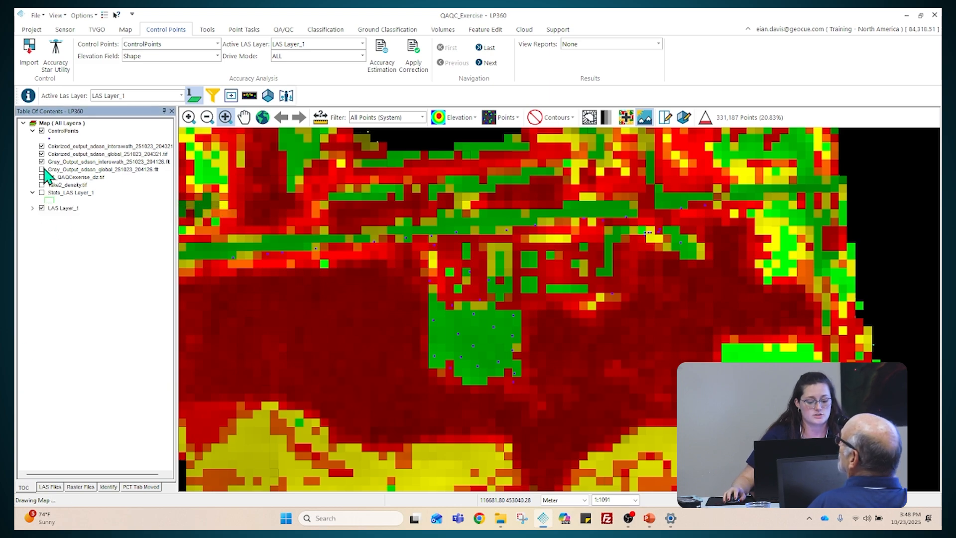
click(42, 162)
click(42, 154)
click(42, 146)
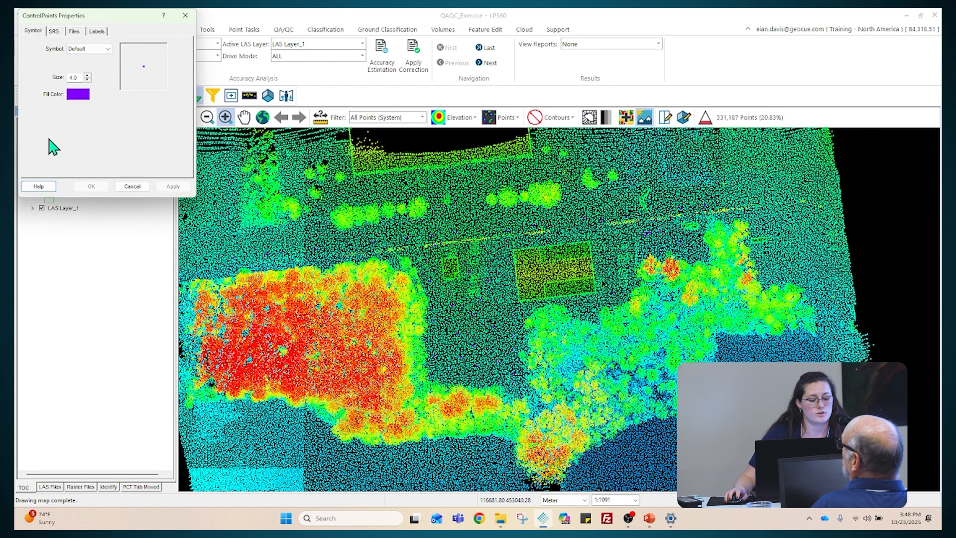
Change the ControlPoints symbol to a Crosshair with size 9.0 and a heavier outline weight
click(95, 49)
click(100, 92)
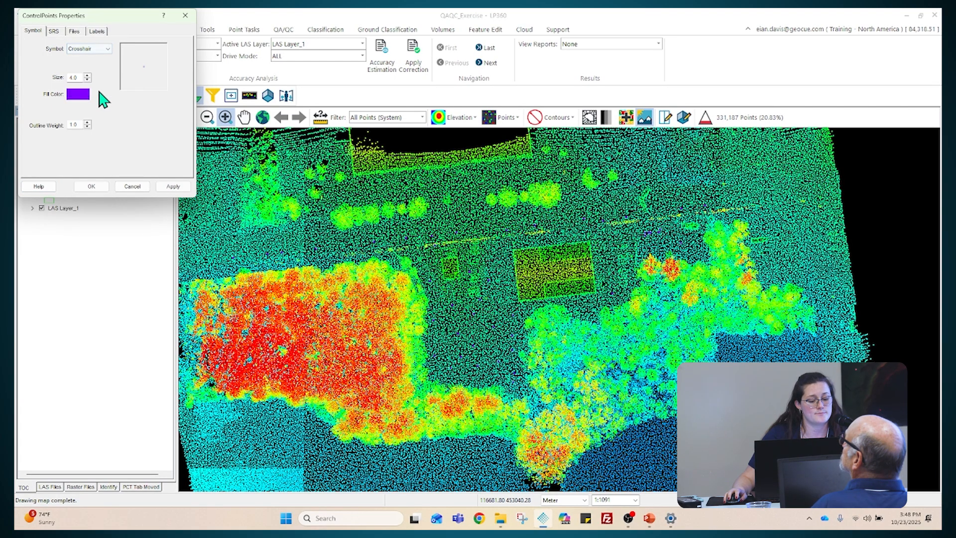
click(88, 76)
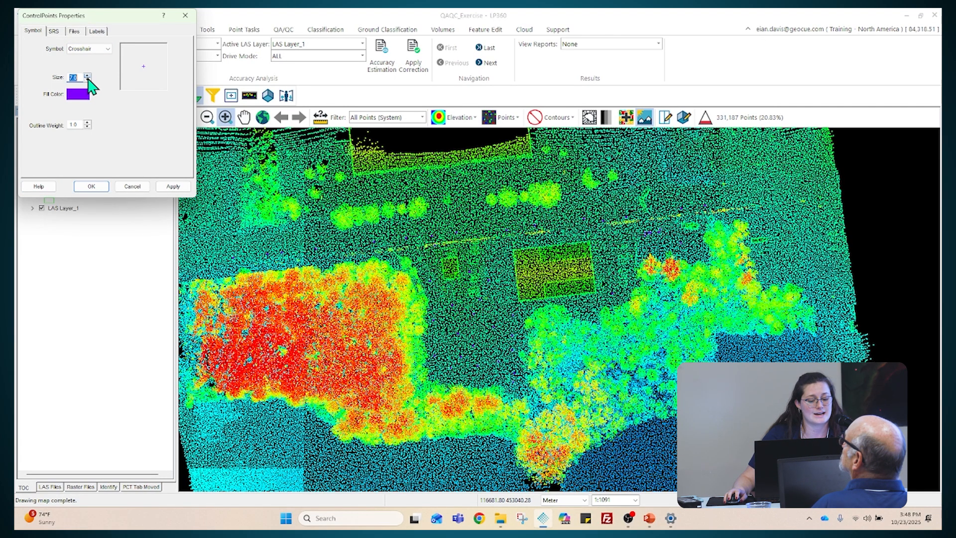
click(87, 76)
click(88, 75)
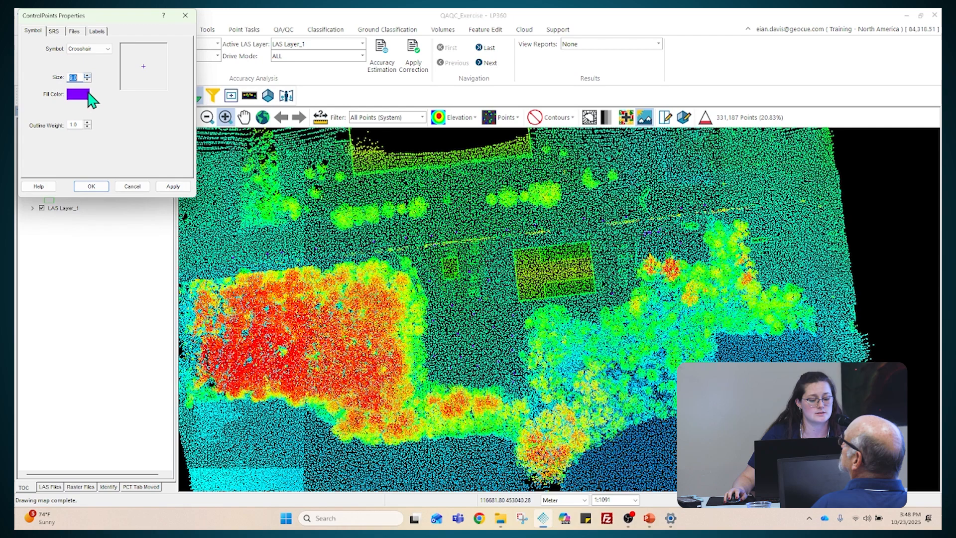
click(87, 122)
click(87, 123)
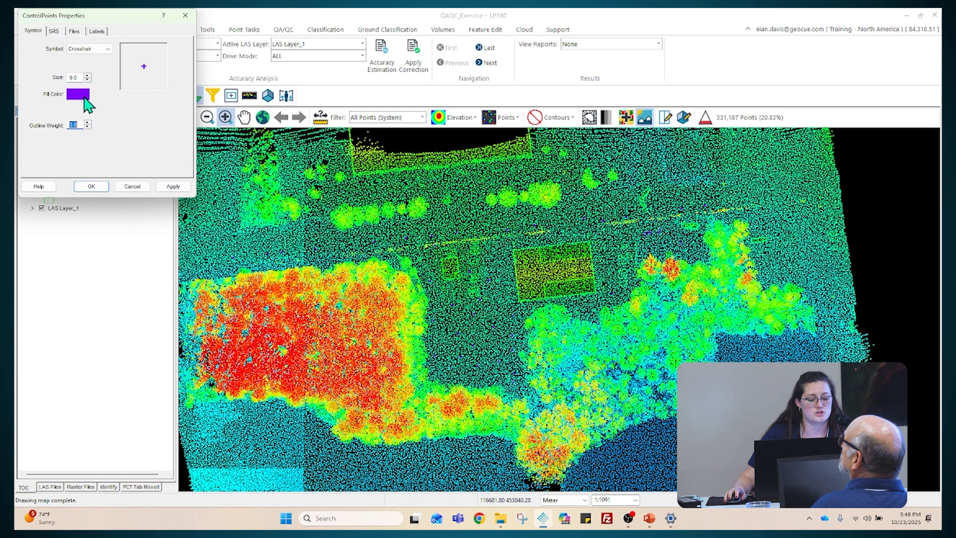
Set the ControlPoints symbol's fill color to bright pink and apply the symbol properties
click(81, 96)
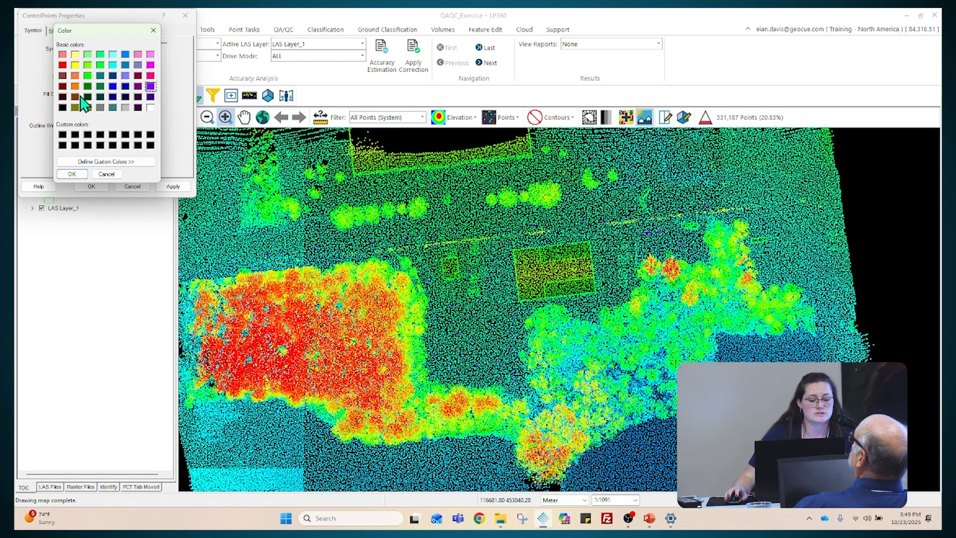
click(150, 75)
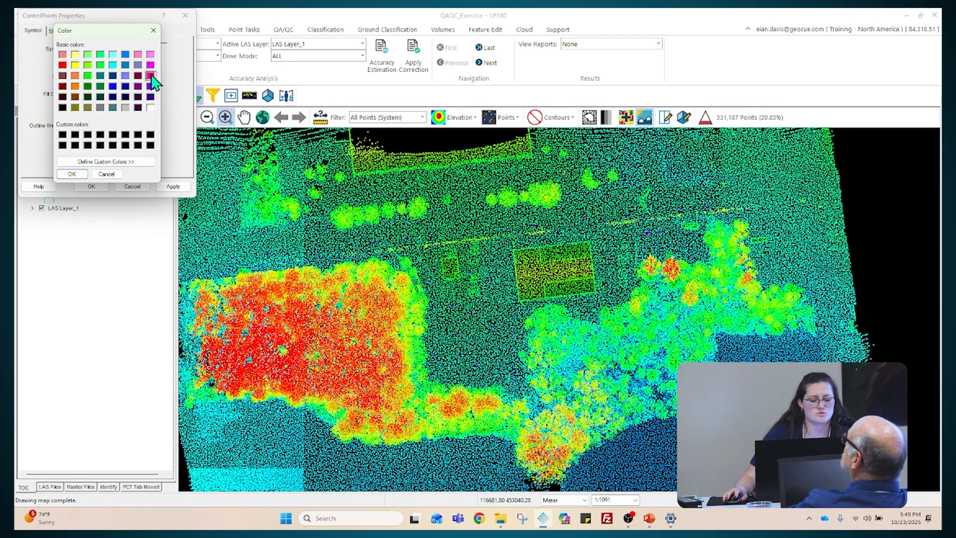
click(75, 174)
click(93, 186)
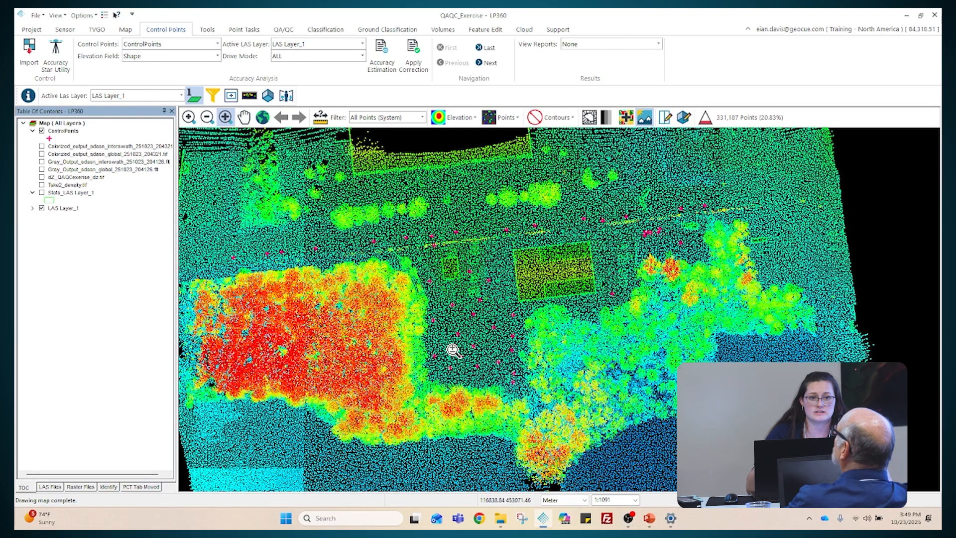
Display the point cloud by RGB and inspect a control point against its ground target in the paved area
click(468, 118)
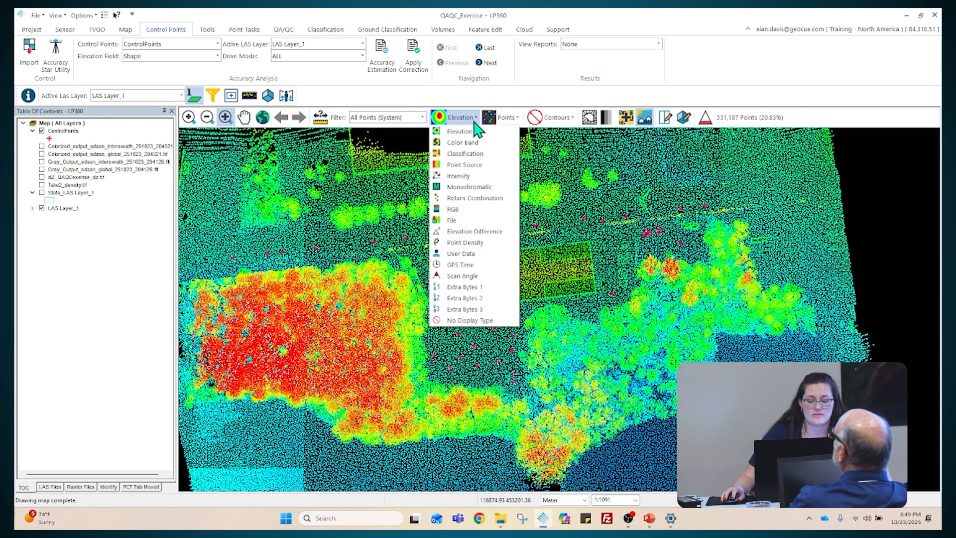
click(477, 210)
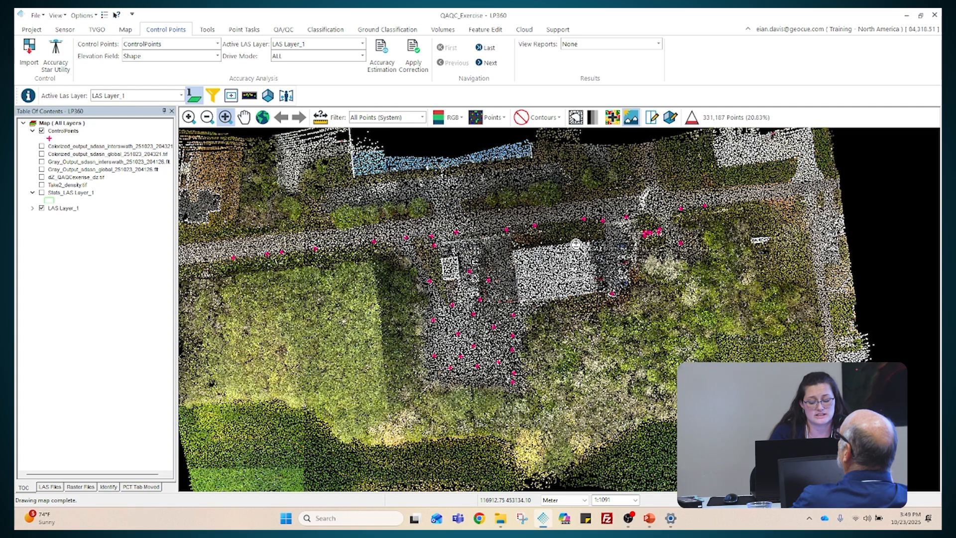
scroll(458, 309, up, 2)
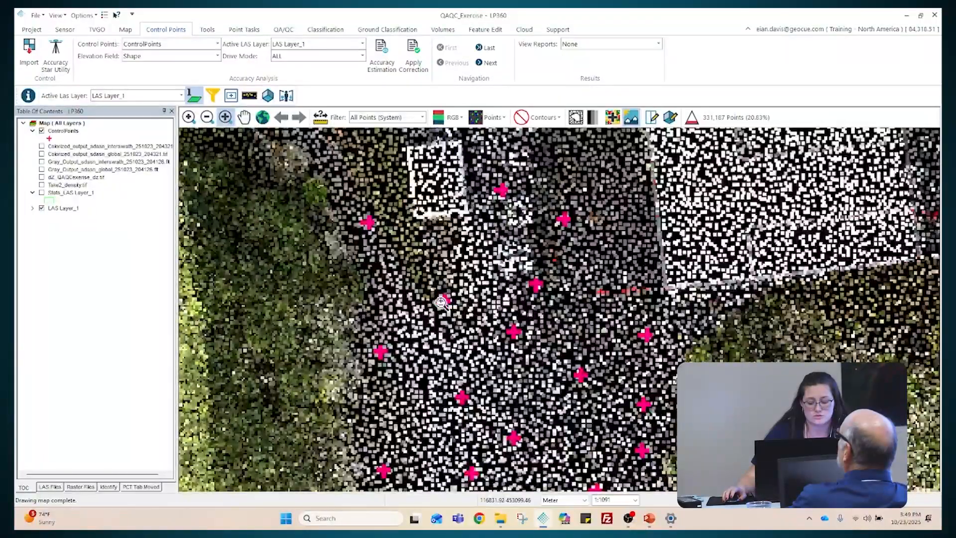
scroll(442, 304, up, 3)
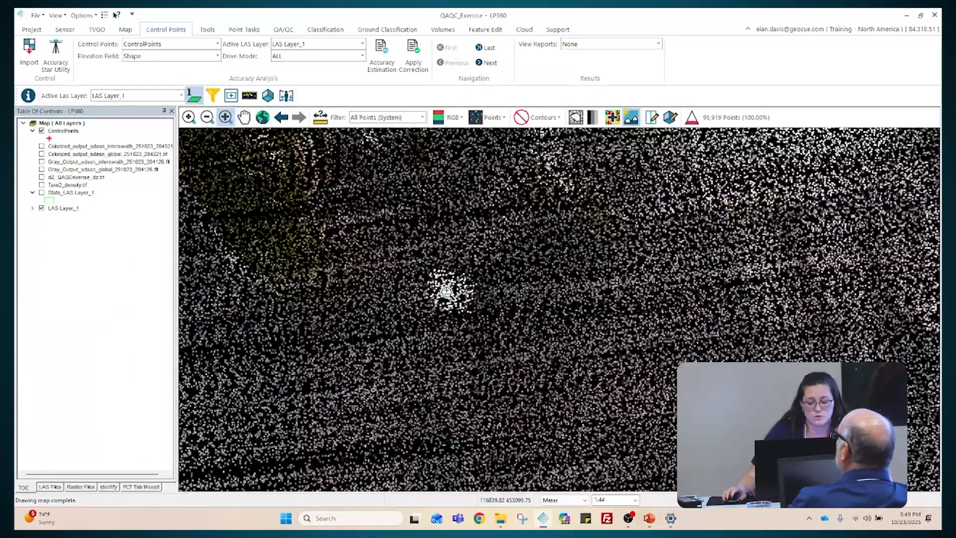
scroll(447, 292, up, 2)
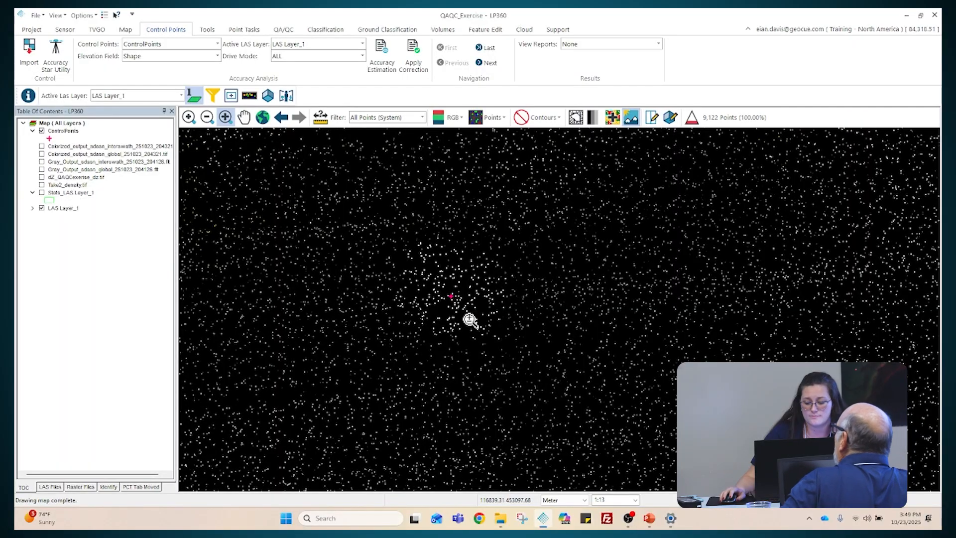
Show the point cloud as a Tin Surface colored by Intensity around the control point's target
click(491, 118)
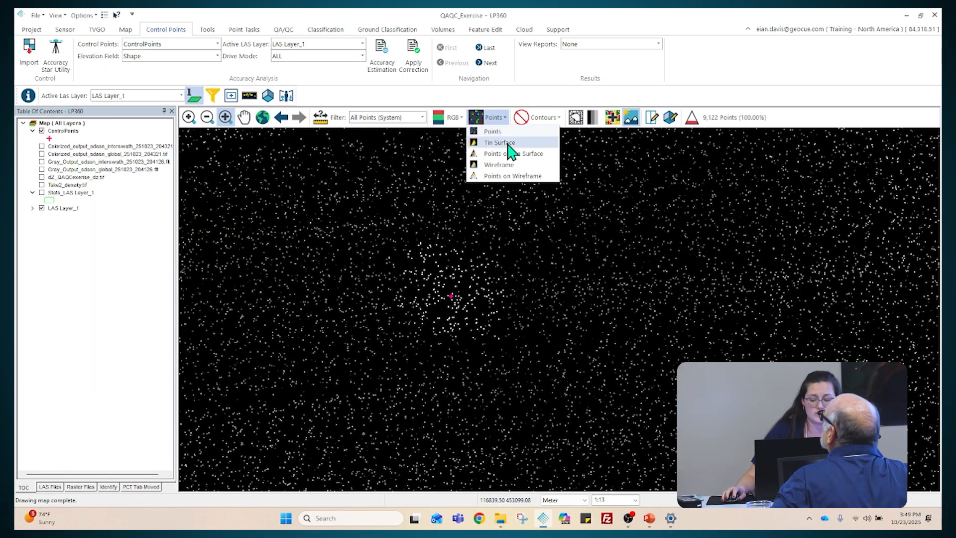
click(500, 143)
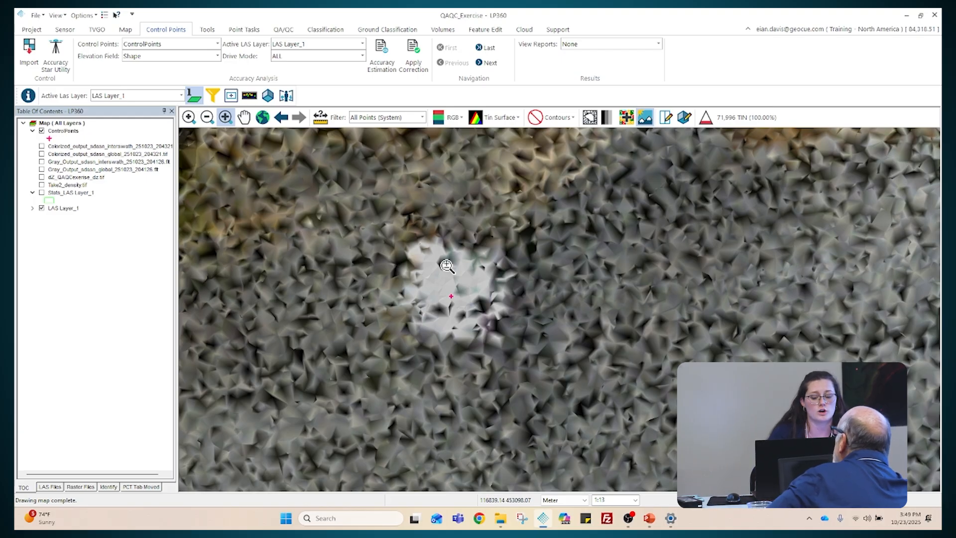
click(455, 125)
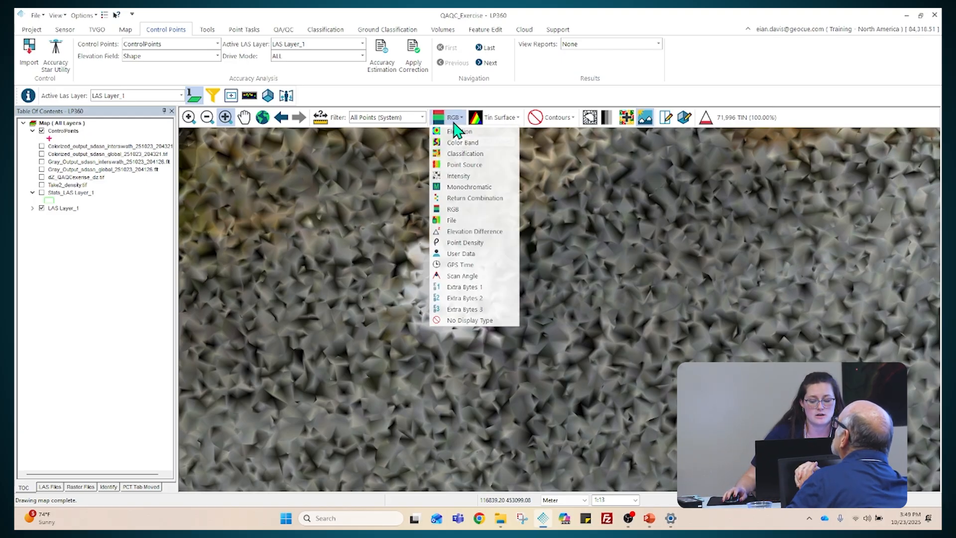
click(459, 176)
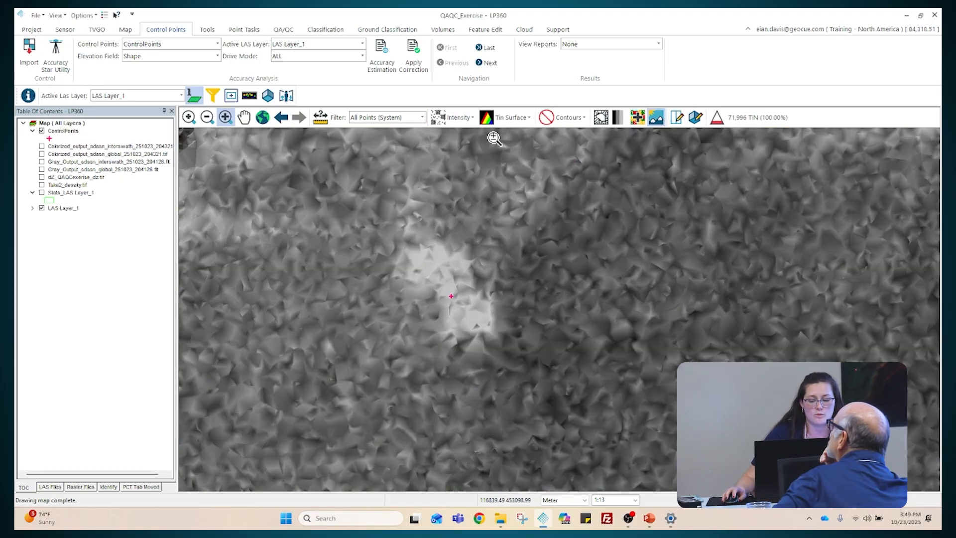
Step forward through the next control points and back again to compare each one with its ground target
click(494, 71)
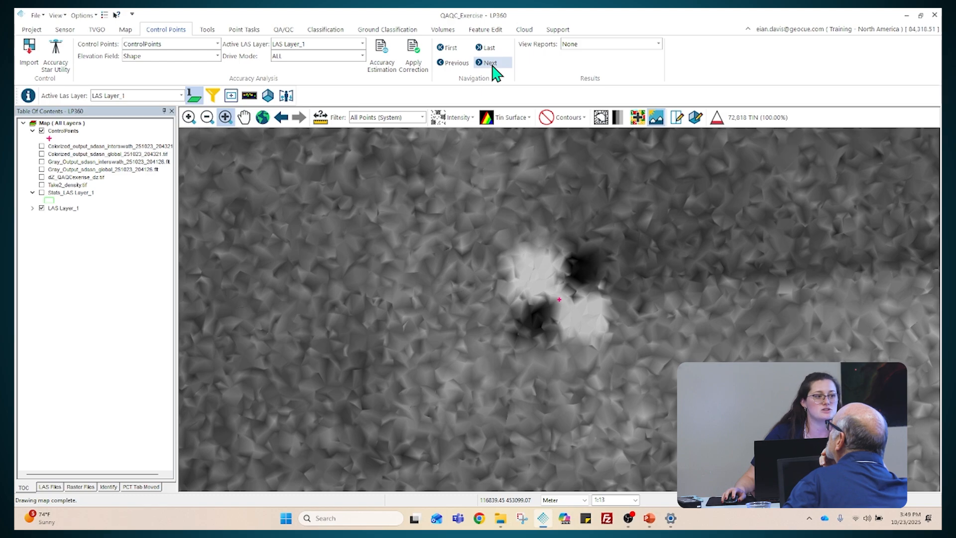
click(493, 67)
click(493, 67)
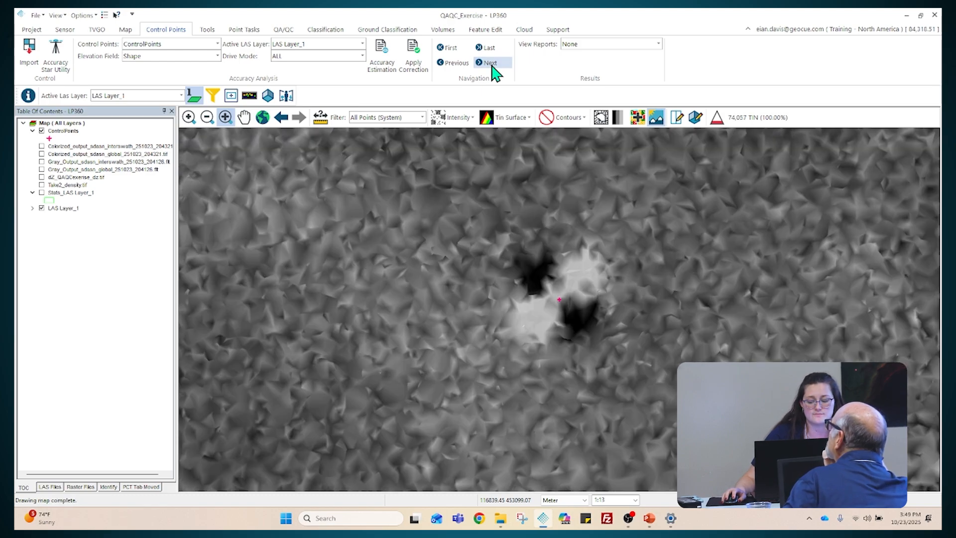
click(456, 66)
click(457, 65)
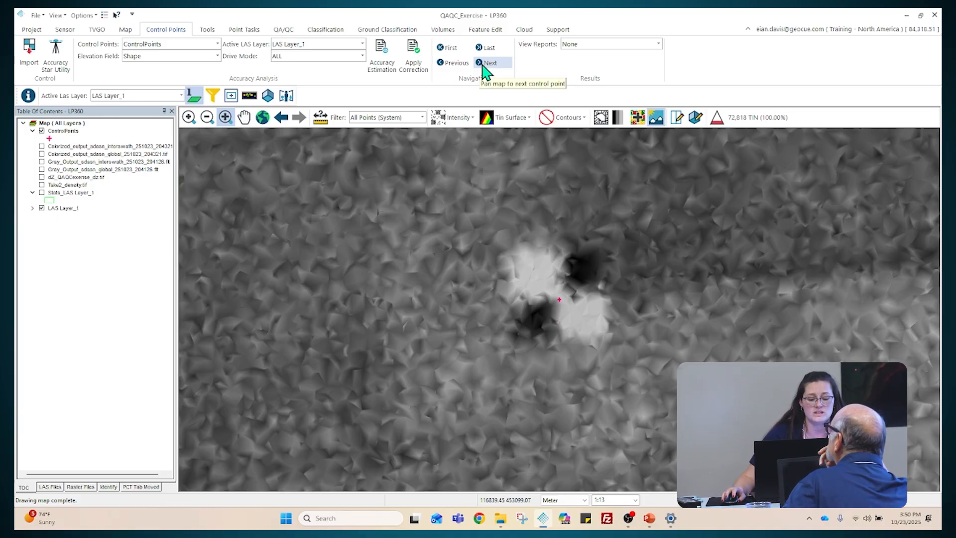
Start Accuracy Estimation for LAS Layer_1, allow the required control point fields to be added, and set the survey method to RTK Base/Rover
click(388, 66)
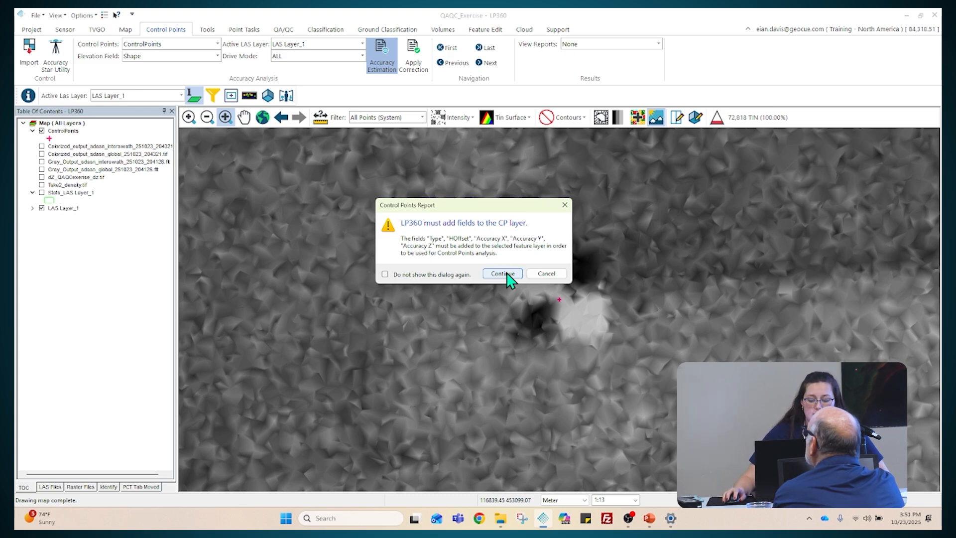
click(503, 274)
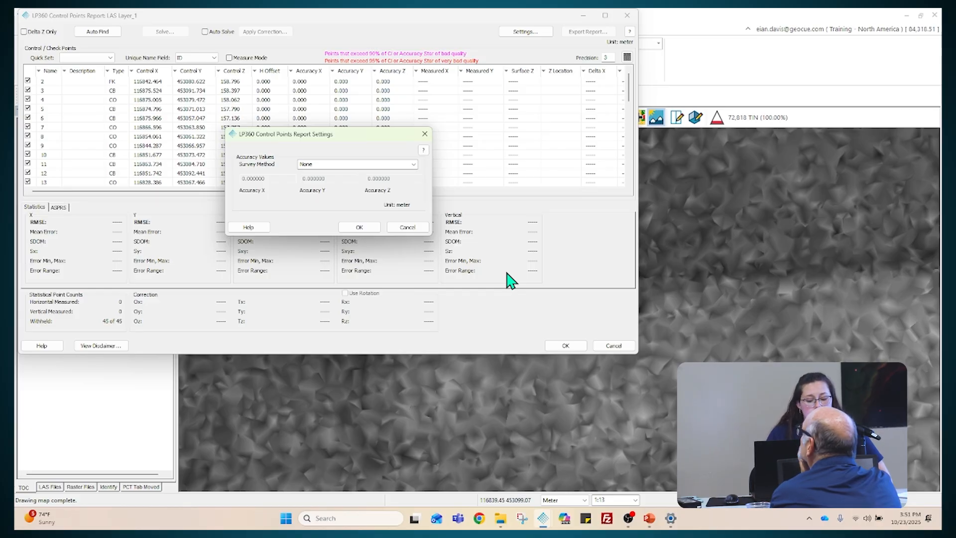
click(397, 166)
click(413, 165)
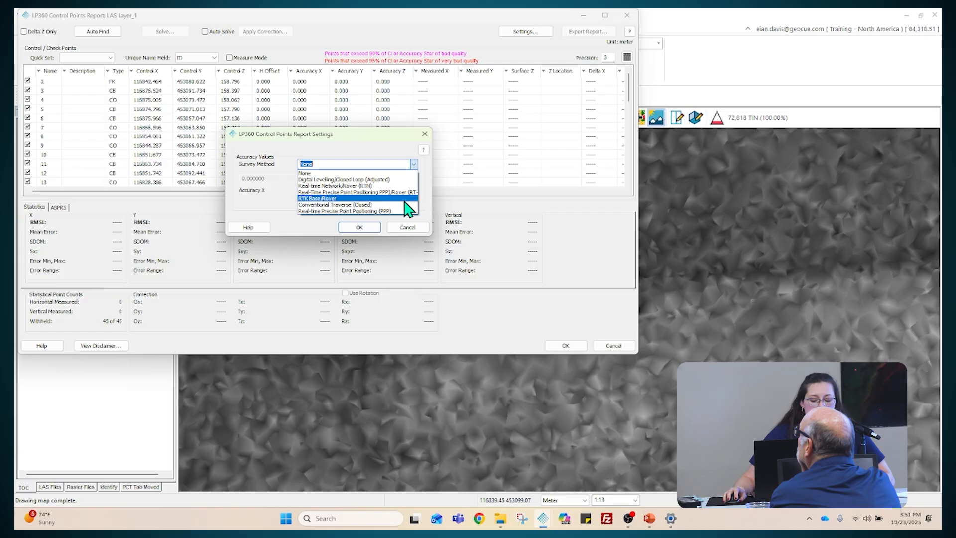
click(405, 199)
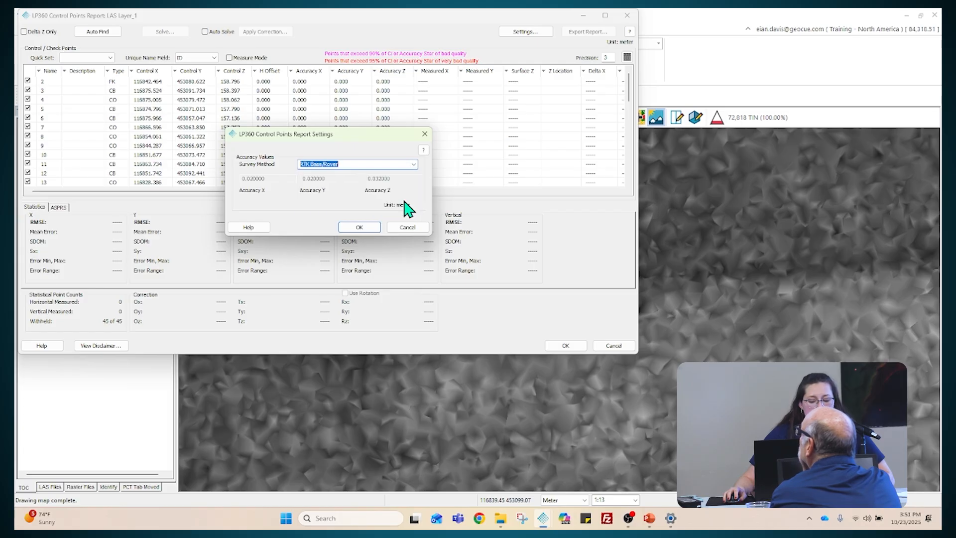
click(369, 229)
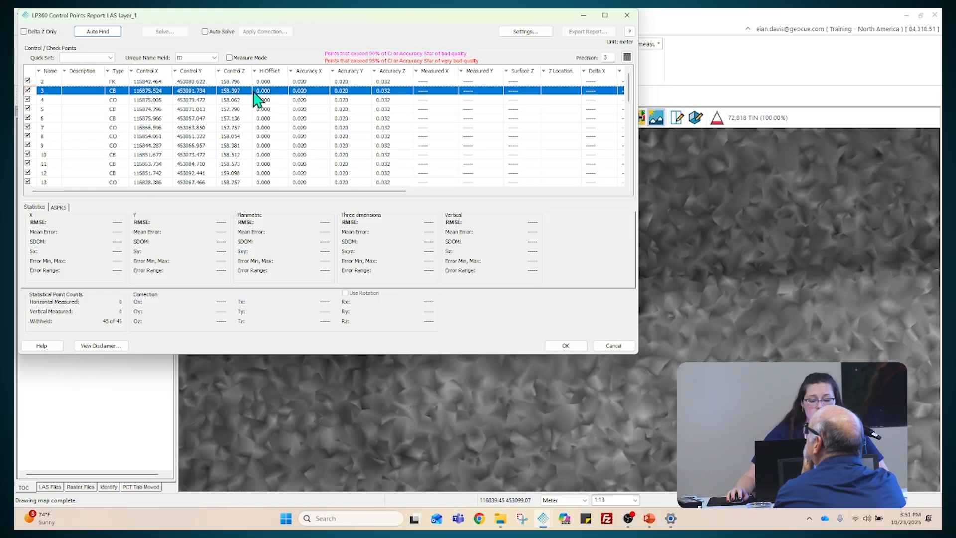
Select control points 4 and 6 through 10 in the report and compare each with its ground target in the map
drag(343, 28, 158, 44)
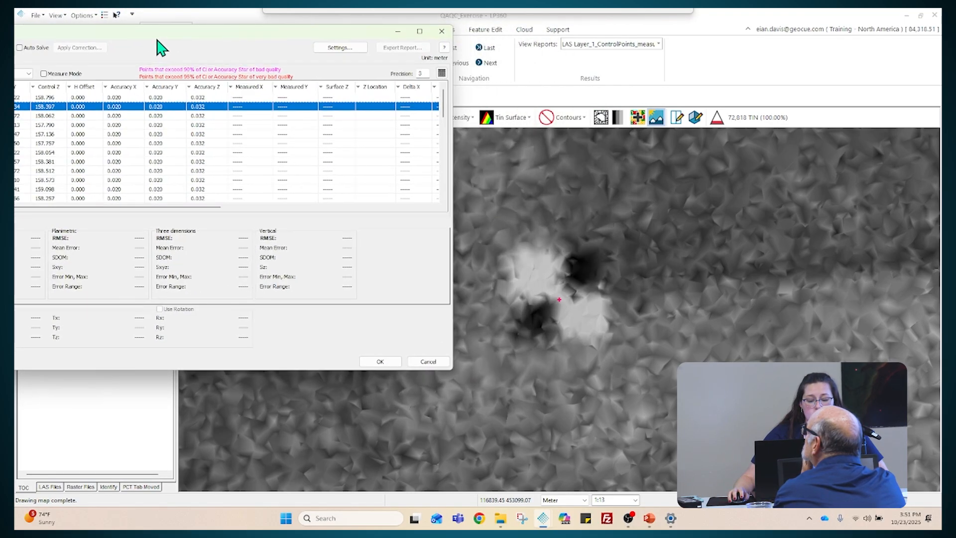
click(207, 117)
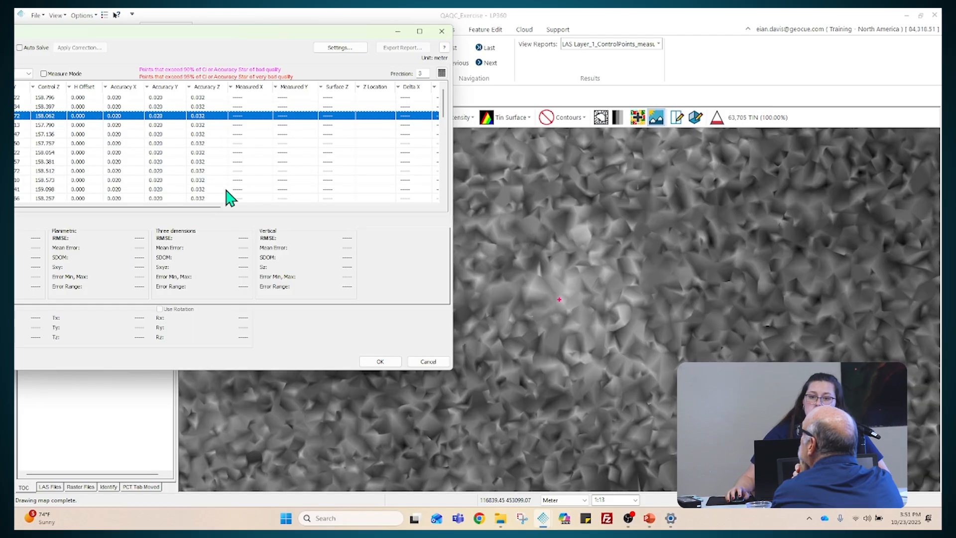
click(209, 134)
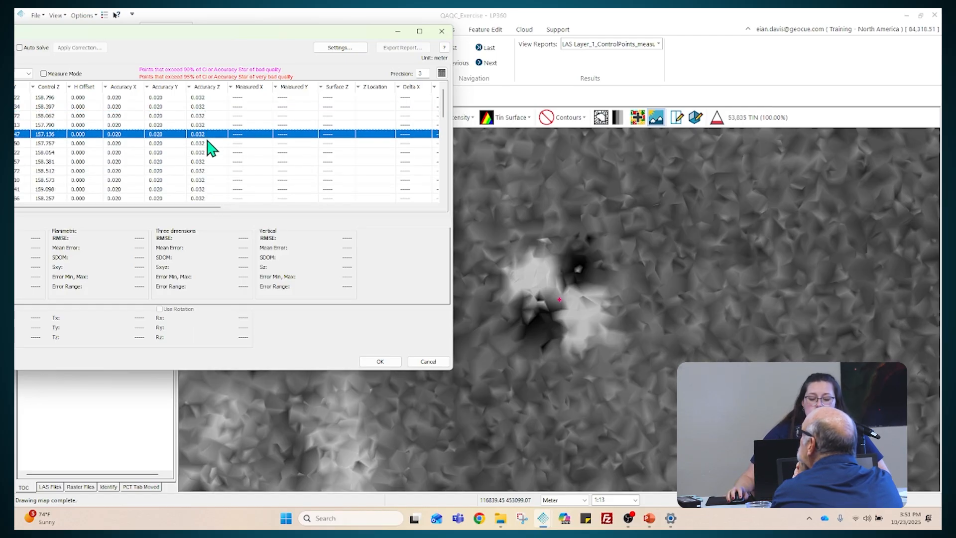
click(208, 143)
click(207, 152)
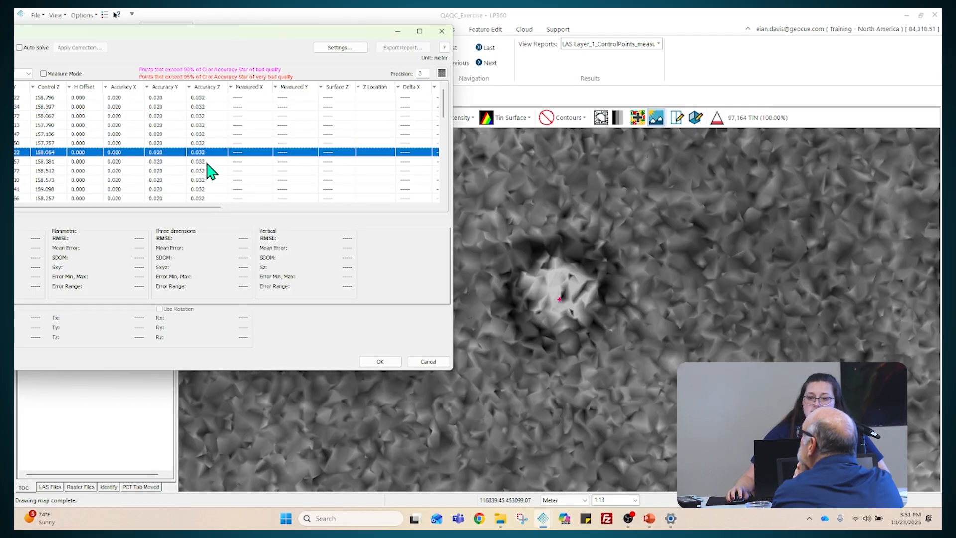
click(207, 162)
click(208, 171)
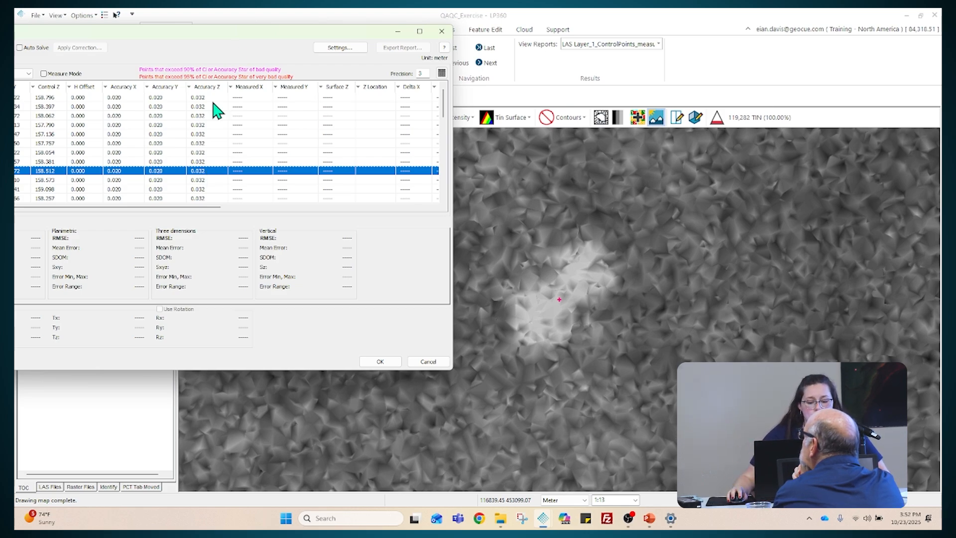
Run Auto Find on the control points with Delta Z Only enabled, accept the disclaimer, and review the vertical results
drag(235, 31, 530, 41)
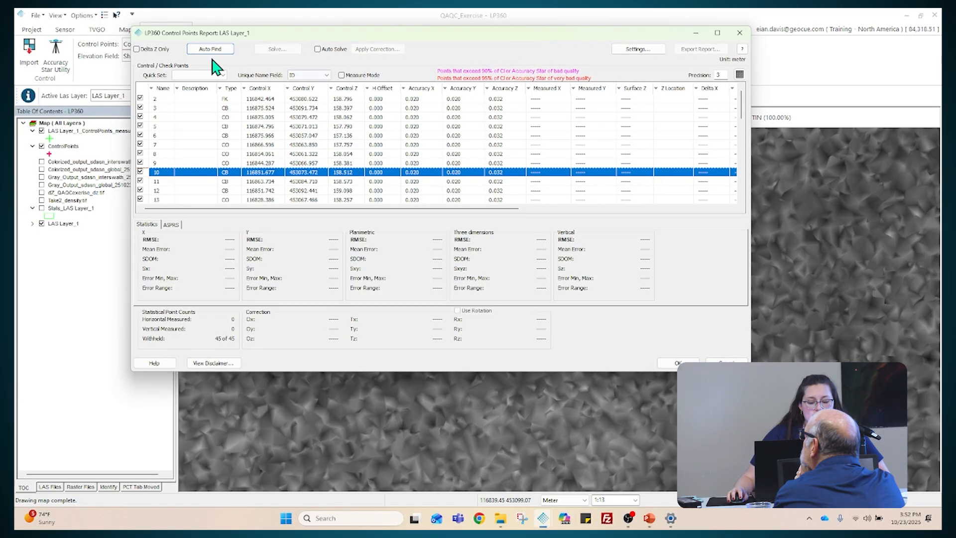
key(ctrl)
key(ctrl)
key(ctrl)
key(ctrl)
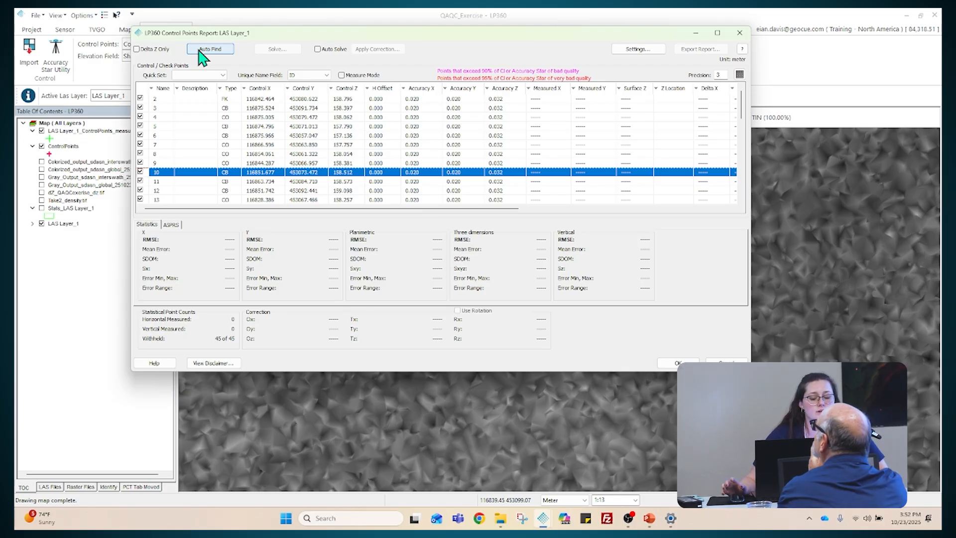
click(162, 50)
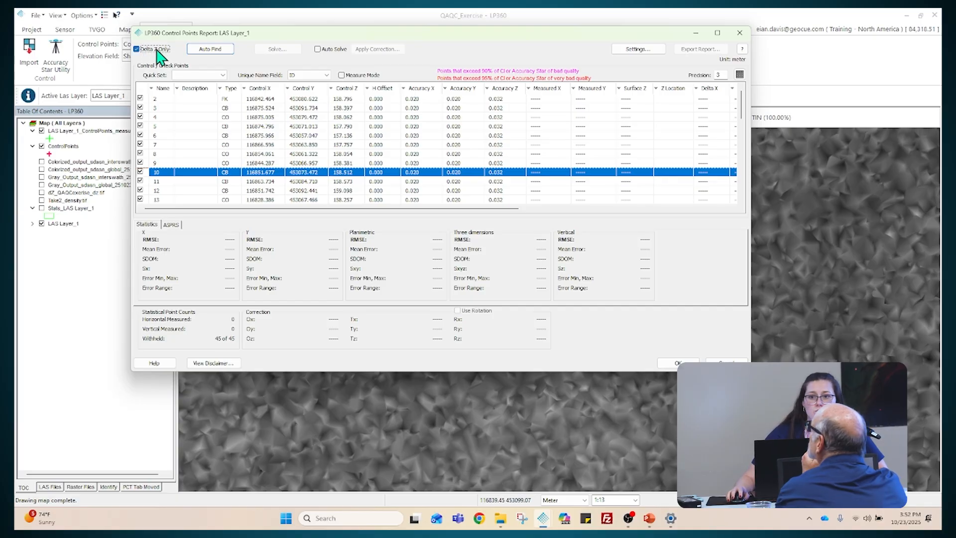
click(214, 50)
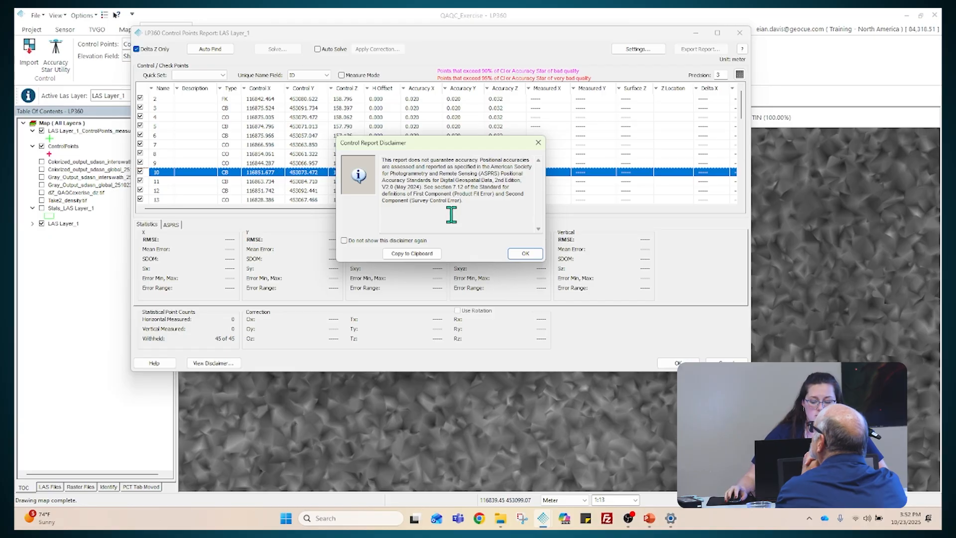
click(519, 255)
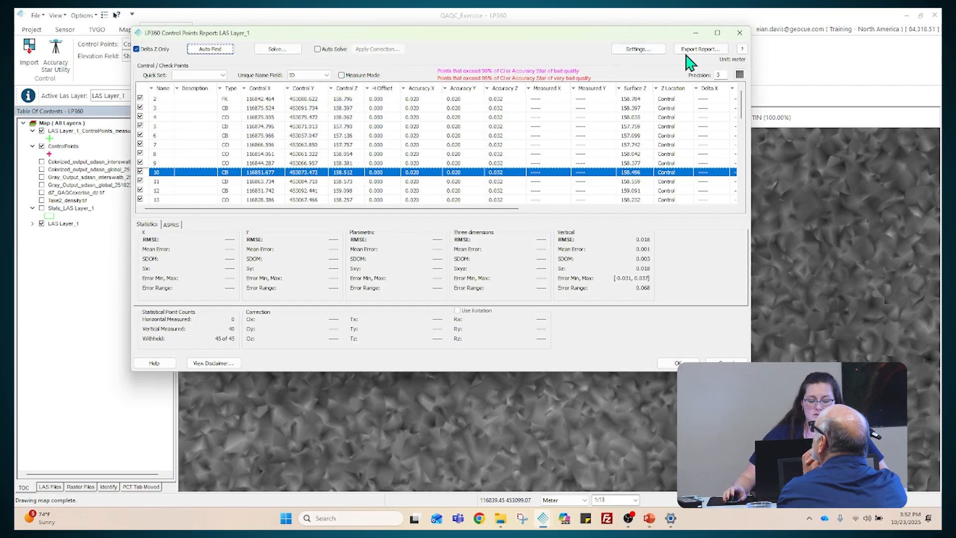
scroll(292, 133, down, 1)
scroll(294, 140, down, 8)
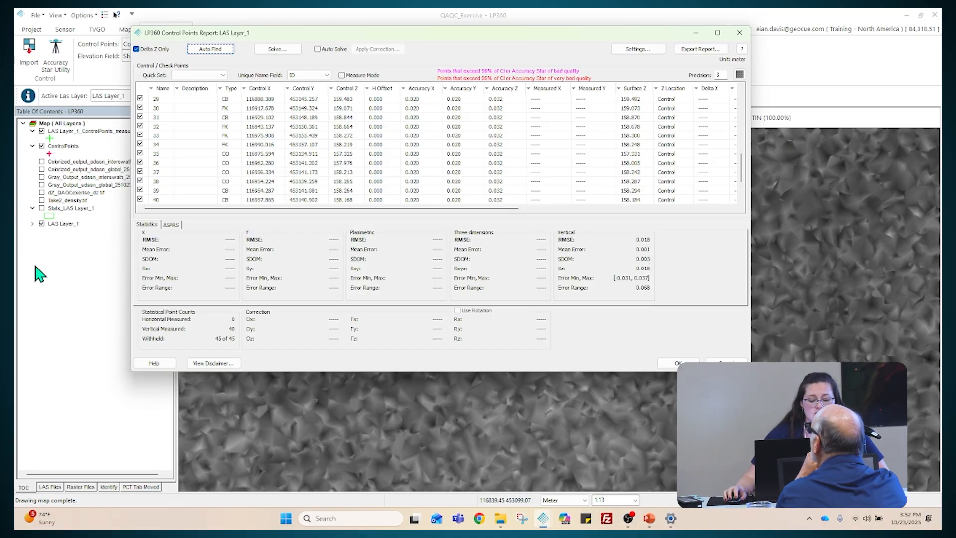
Run Auto Find with Delta Z Only disabled, accepting the disclaimer and checking out the 3D Accuracy add-on
click(137, 49)
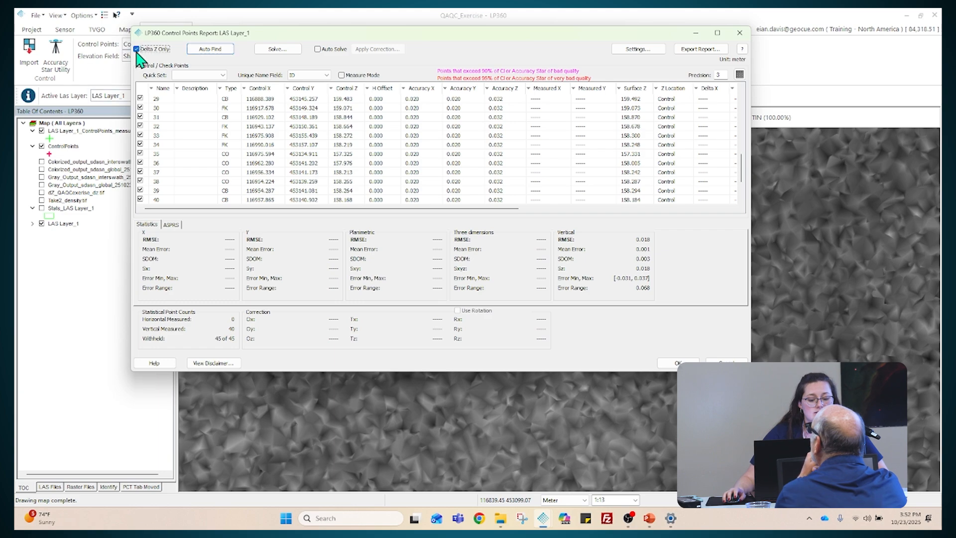
click(233, 52)
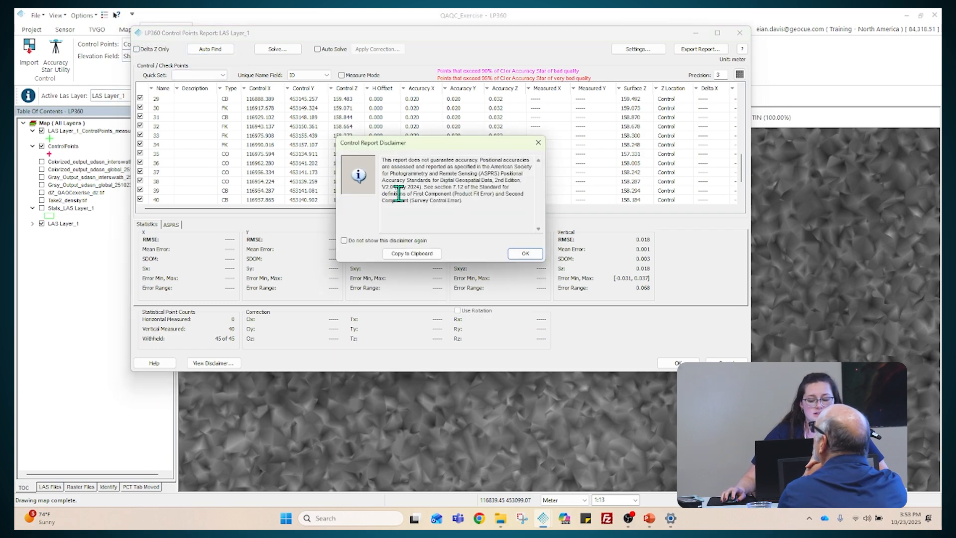
click(529, 256)
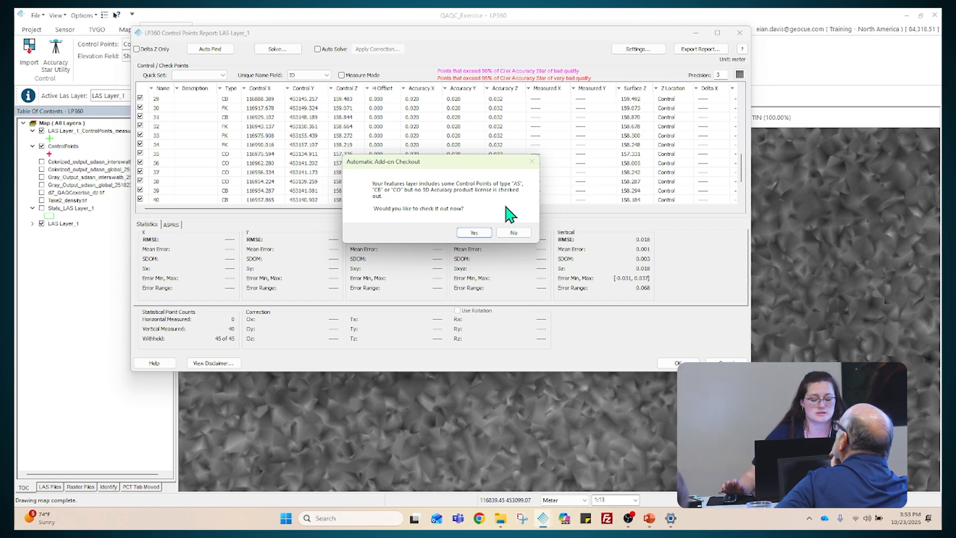
click(486, 234)
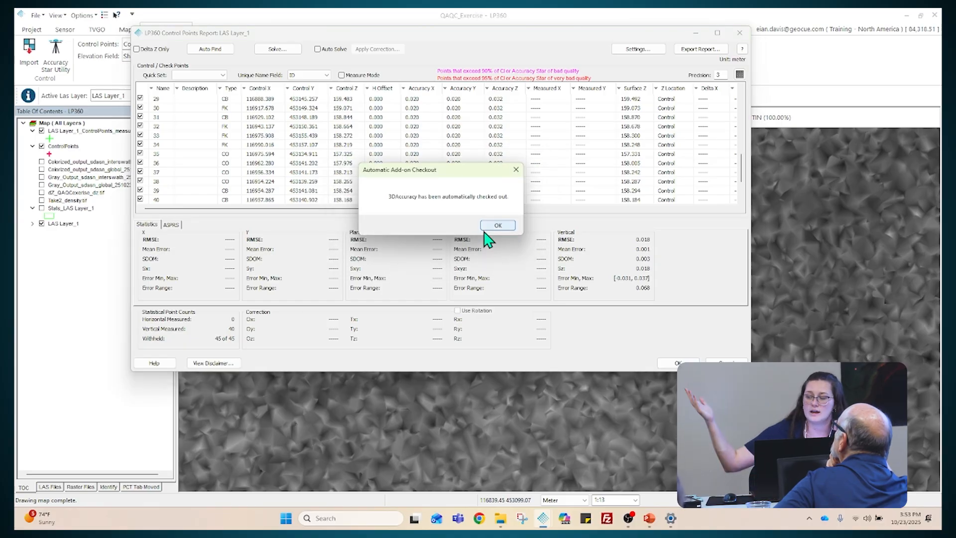
click(486, 229)
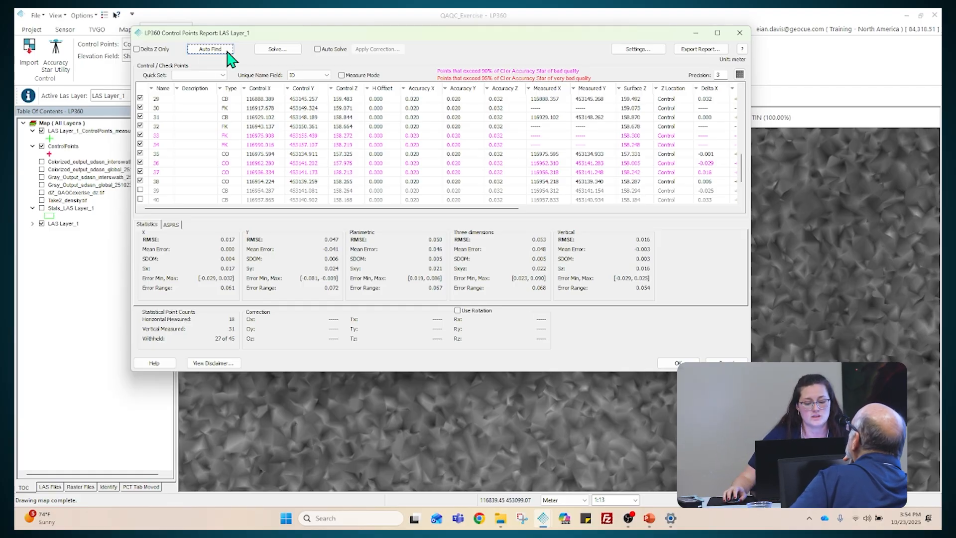
Select control point 33 in the report and draw a narrow profile across it in the map
click(234, 135)
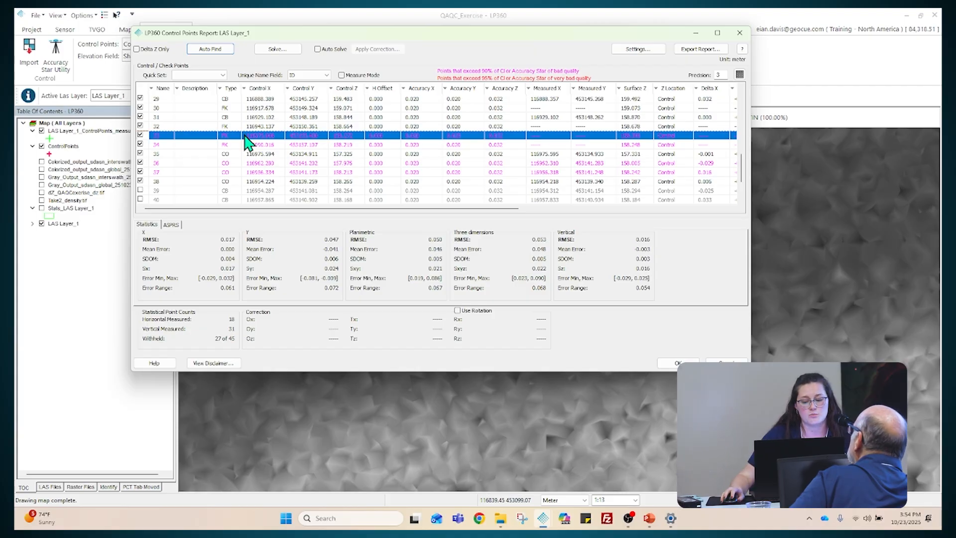
drag(493, 43, 211, 39)
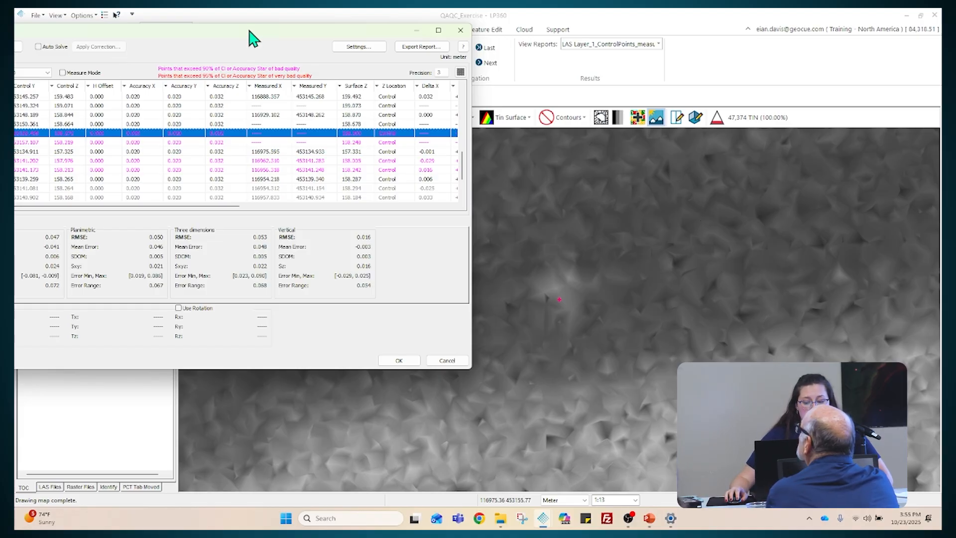
drag(255, 30, 210, 40)
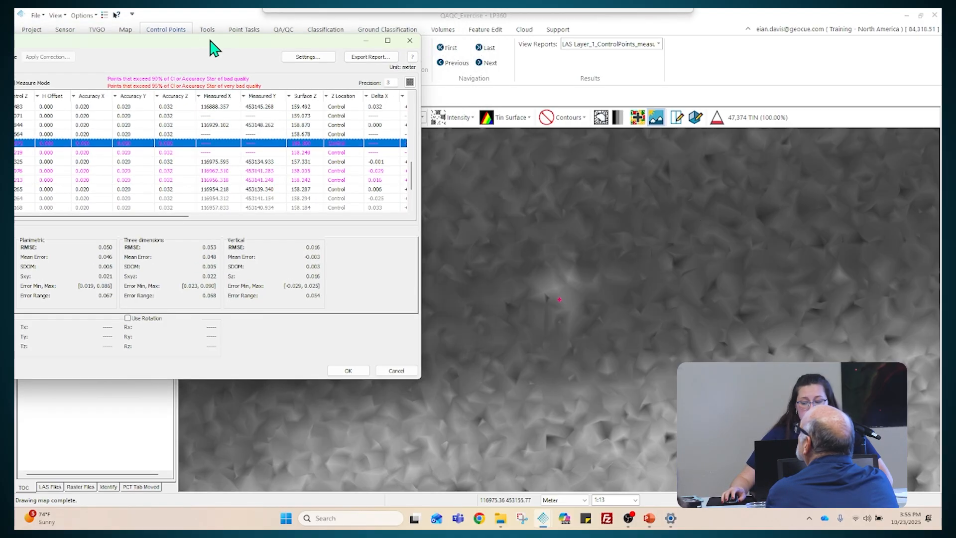
click(681, 120)
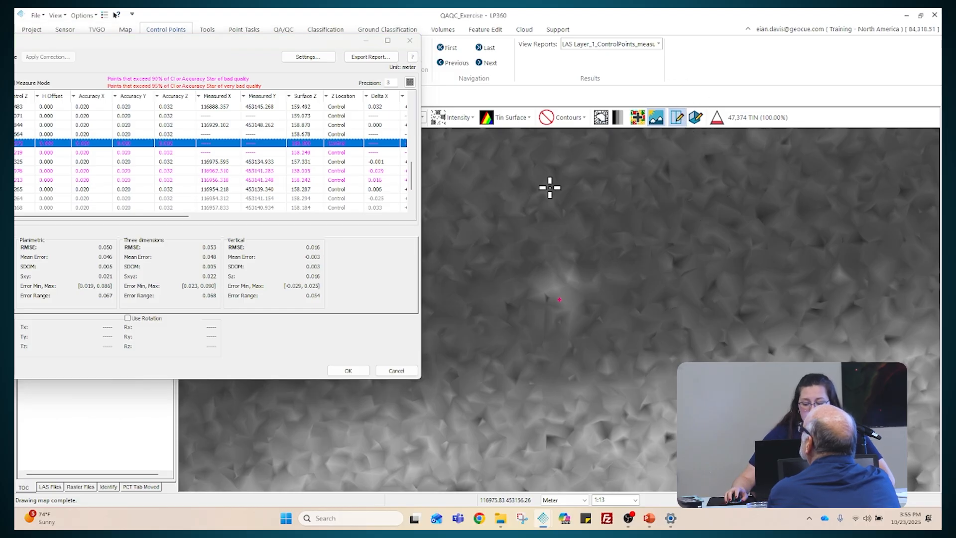
click(569, 401)
click(577, 397)
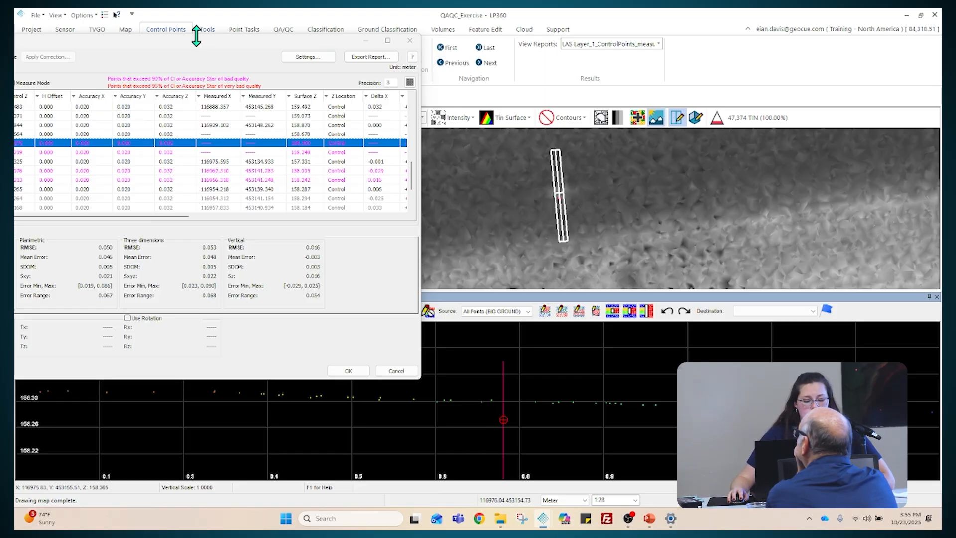
Include the withheld control points 39, 40 and 41 in the accuracy statistics
drag(200, 47, 397, 39)
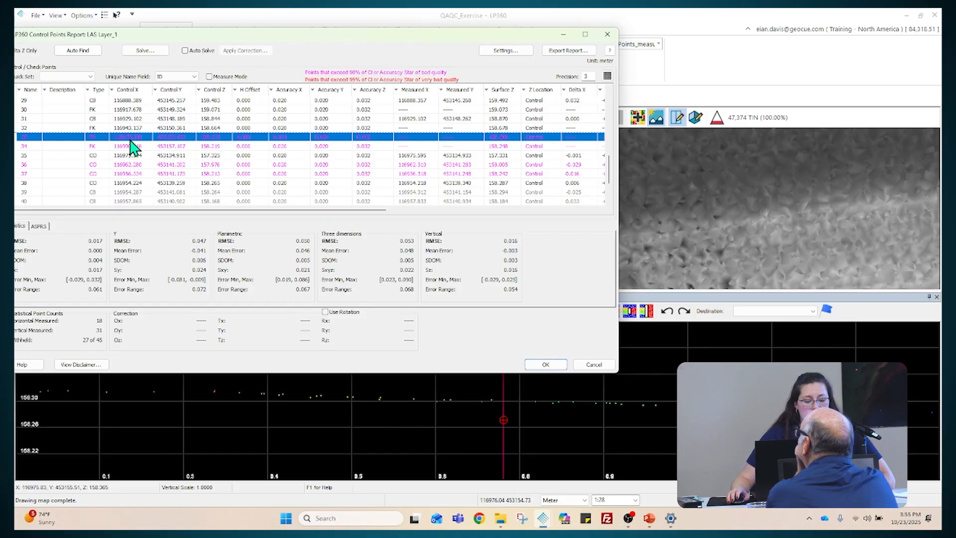
scroll(132, 147, down, 2)
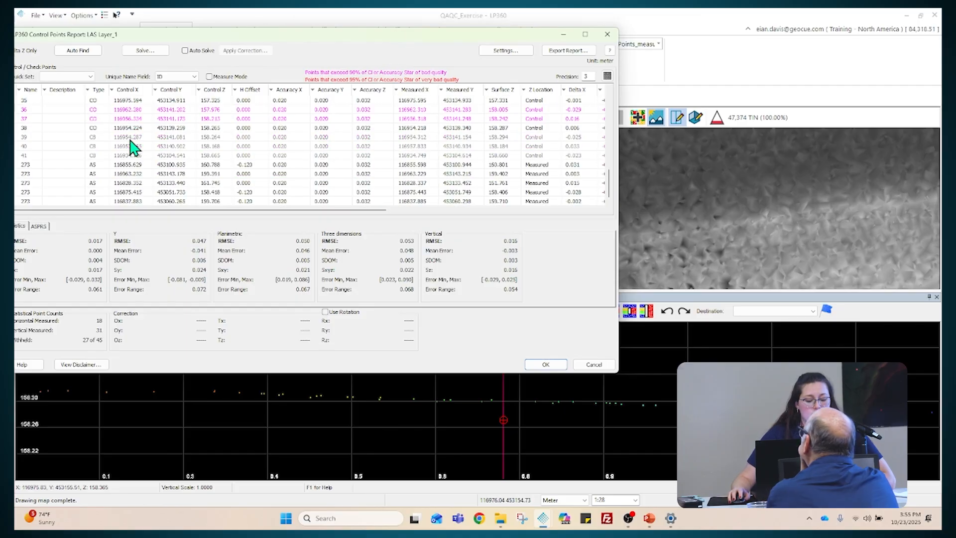
click(70, 138)
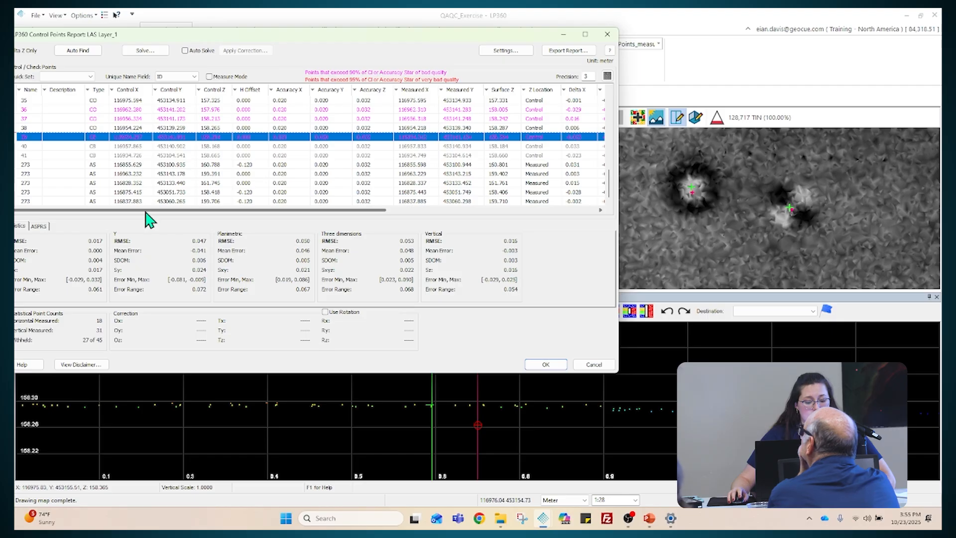
drag(224, 36, 320, 36)
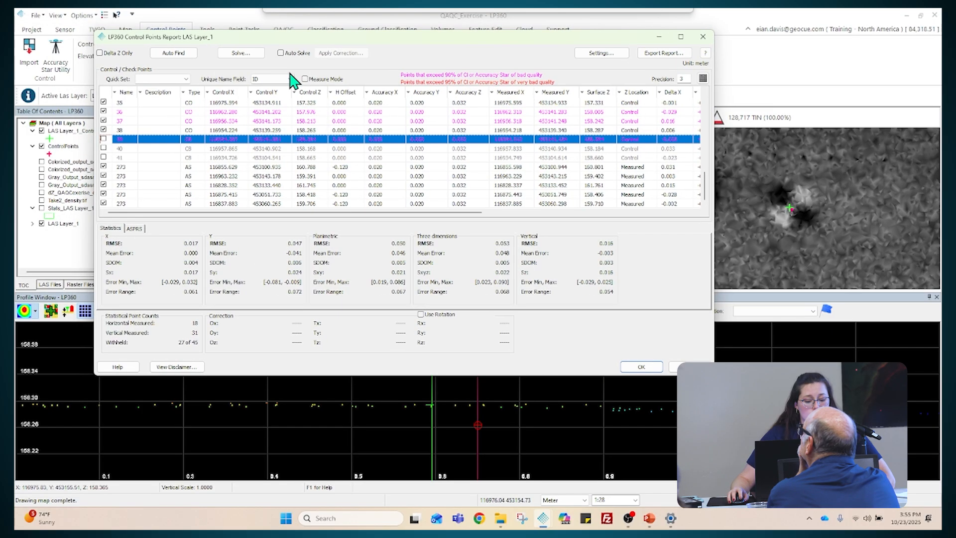
click(104, 139)
click(104, 148)
click(104, 157)
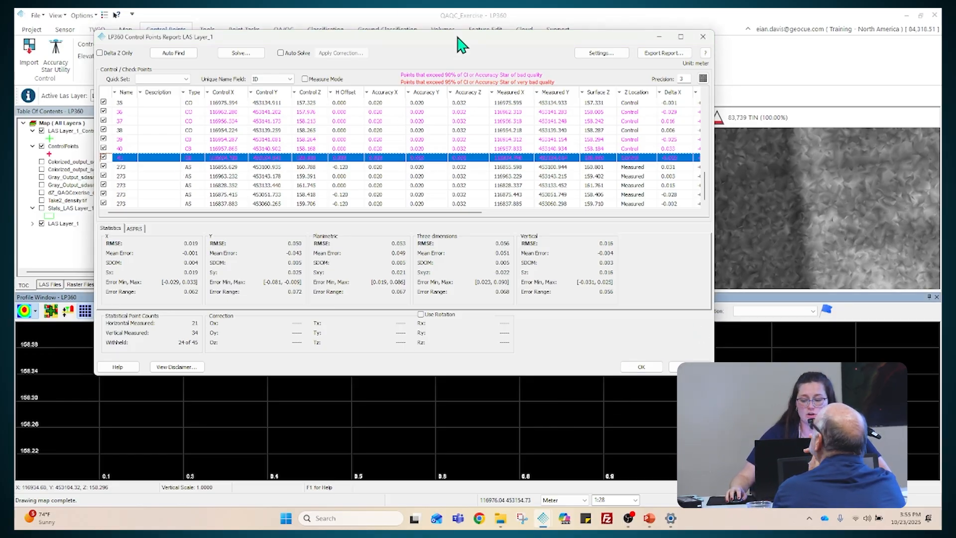
Enable Measure Mode and try to measure the target centre of control point 41 manually in the map
drag(457, 36, 187, 45)
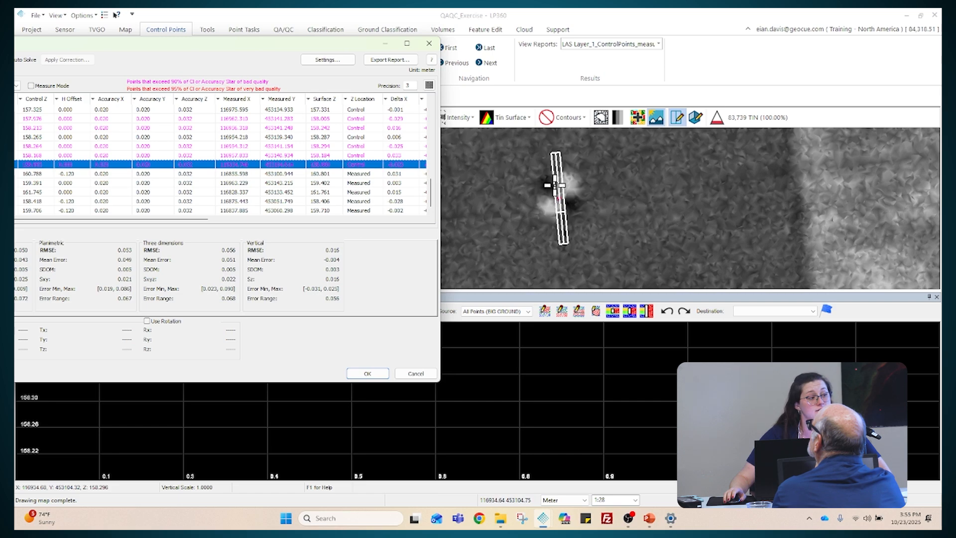
scroll(551, 186, up, 2)
scroll(617, 254, up, 2)
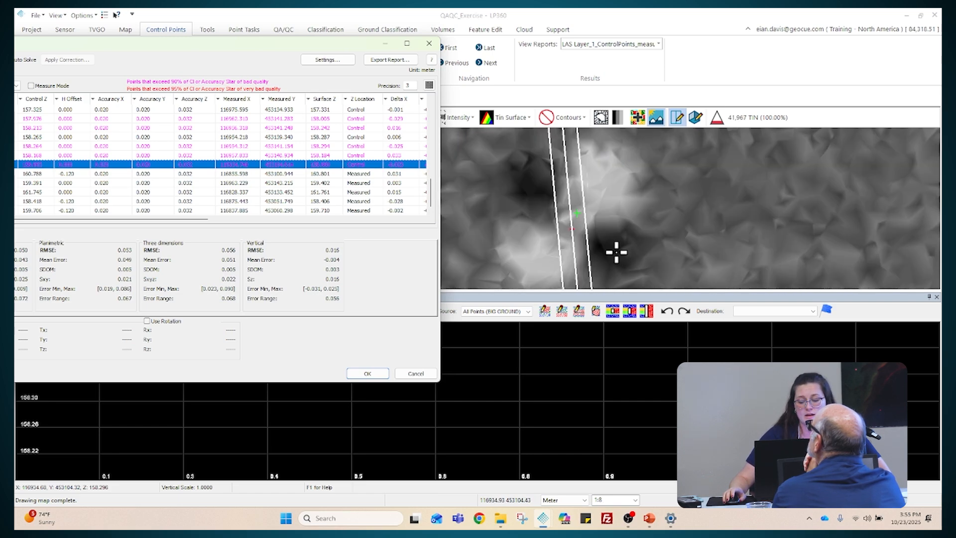
click(31, 86)
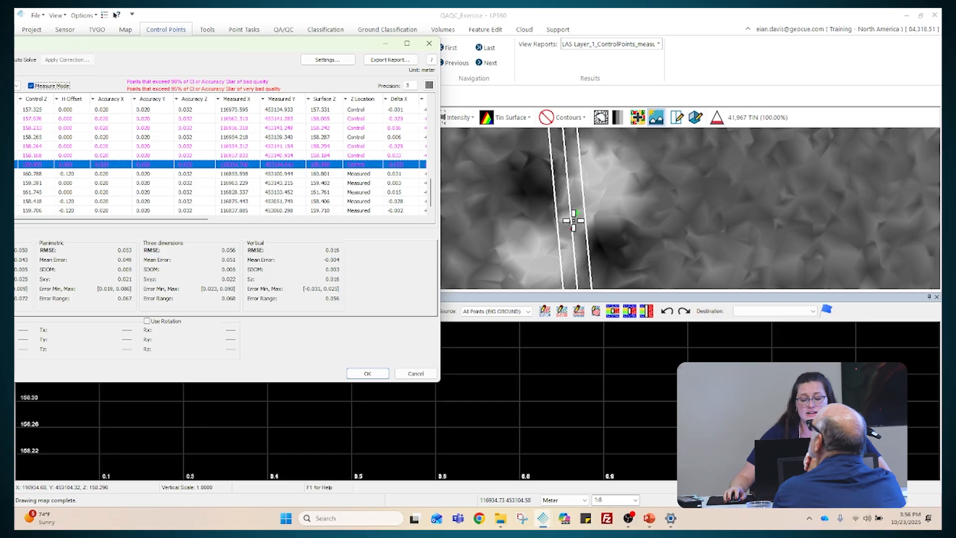
click(574, 220)
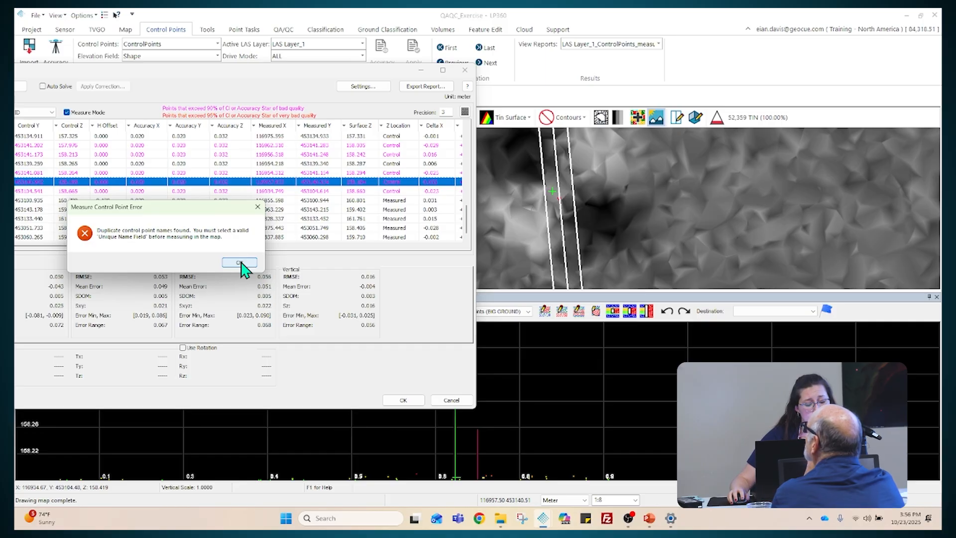
click(239, 263)
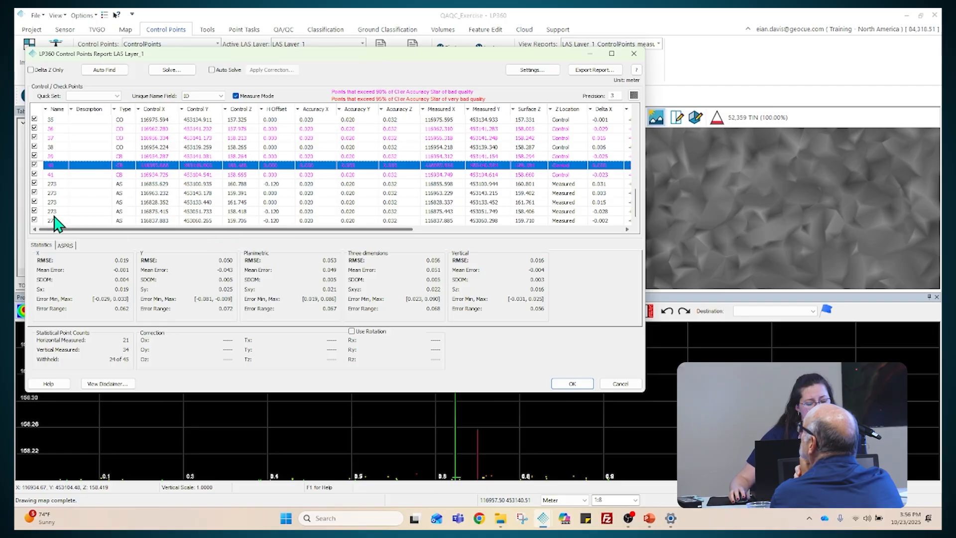
Solve for the LAS Layer_1 correction parameters, and cancel applying the correction
key(Up)
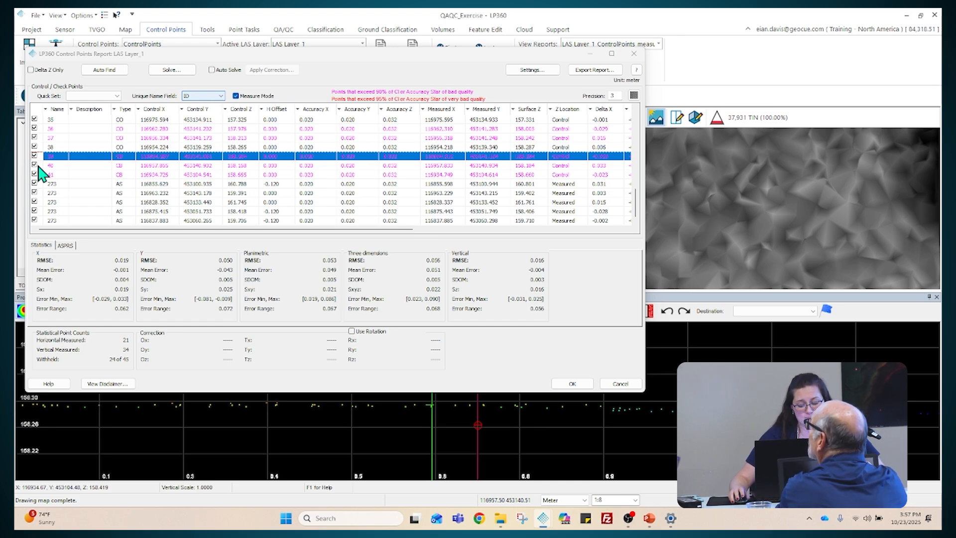
drag(442, 68, 405, 110)
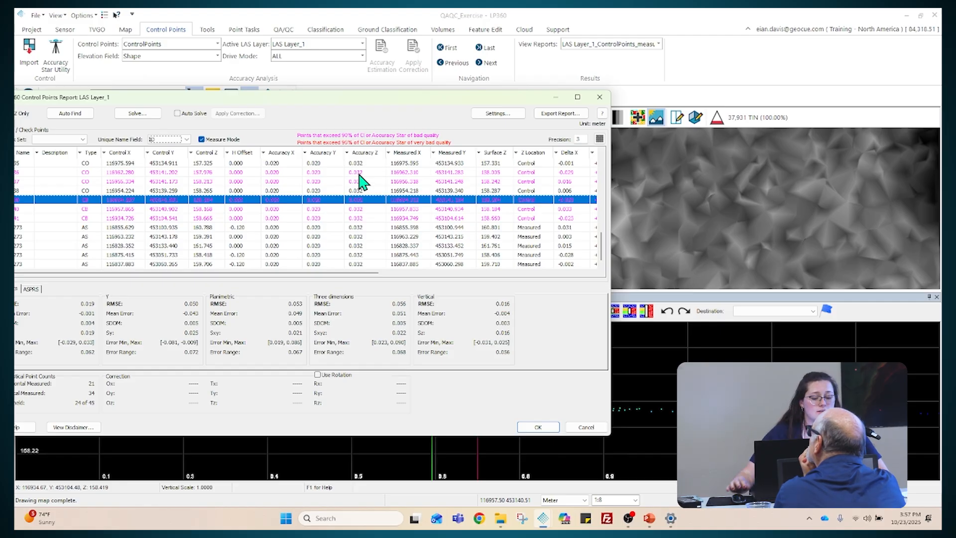
click(140, 117)
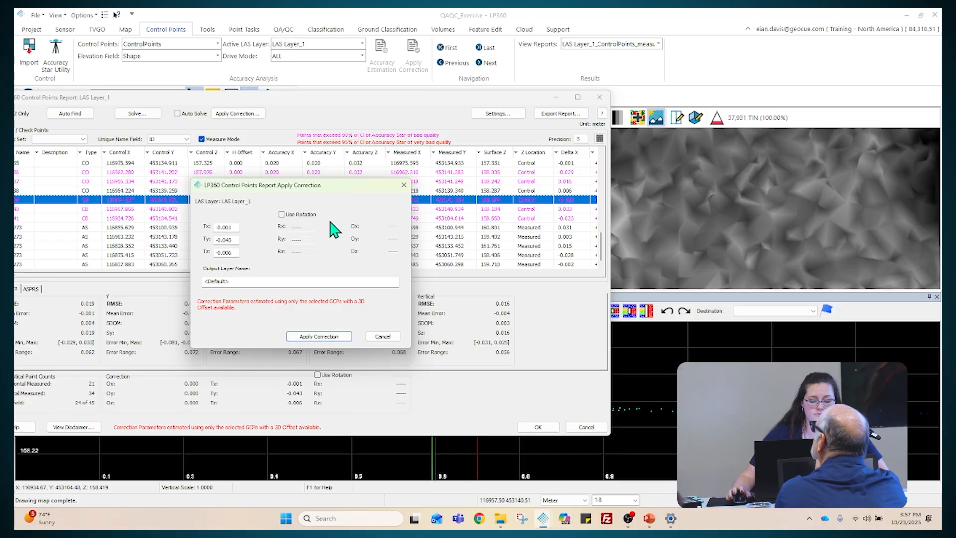
click(378, 338)
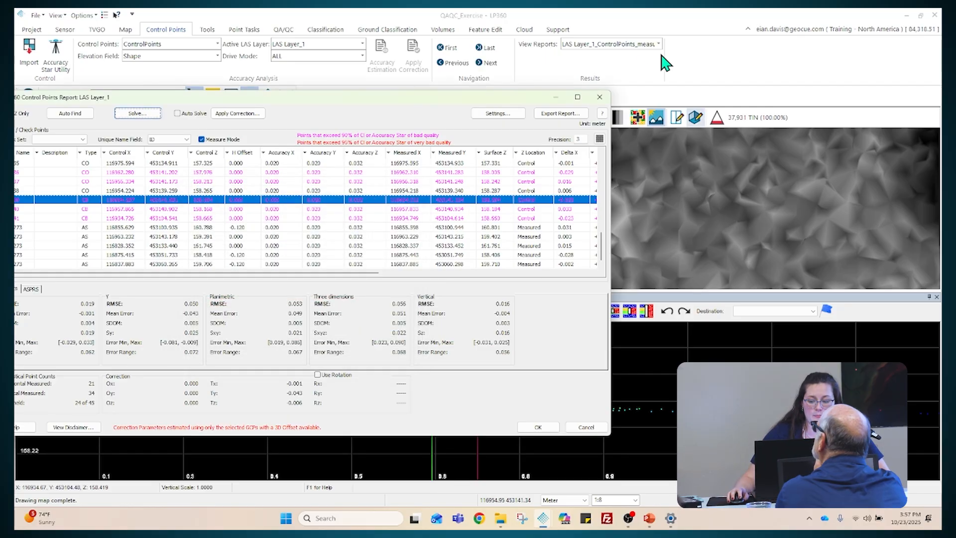
Export the control points report as a text file named Controlreport in the ControlPoint folder
click(555, 118)
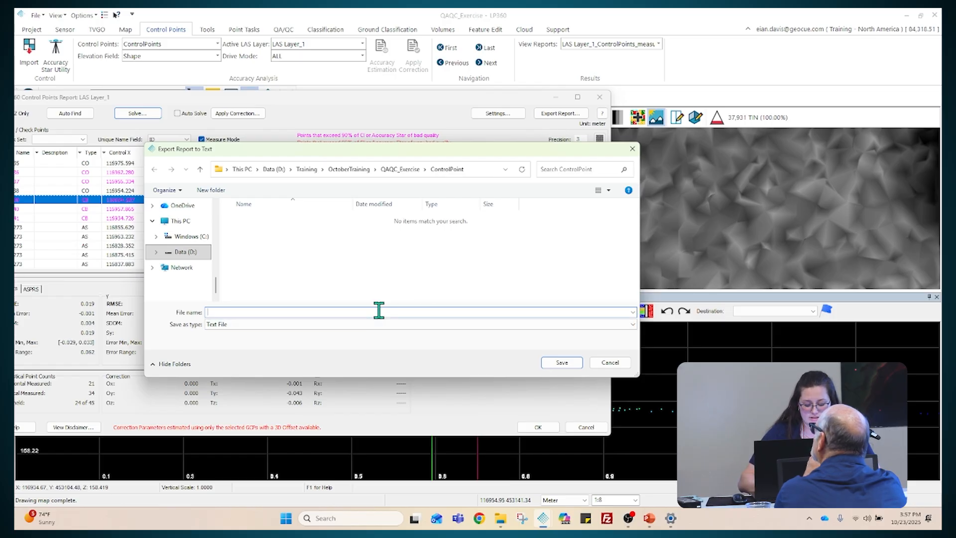
text(Controlreport)
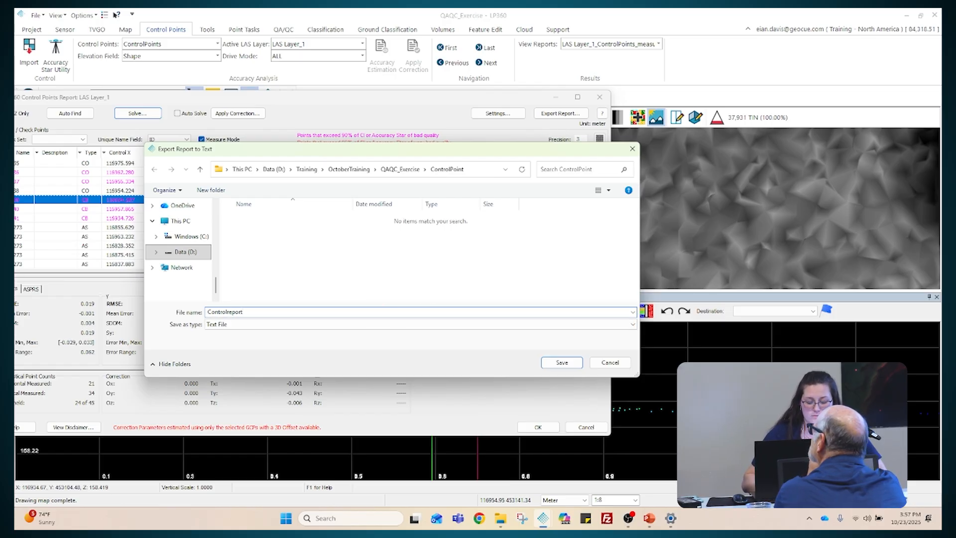
key(Return)
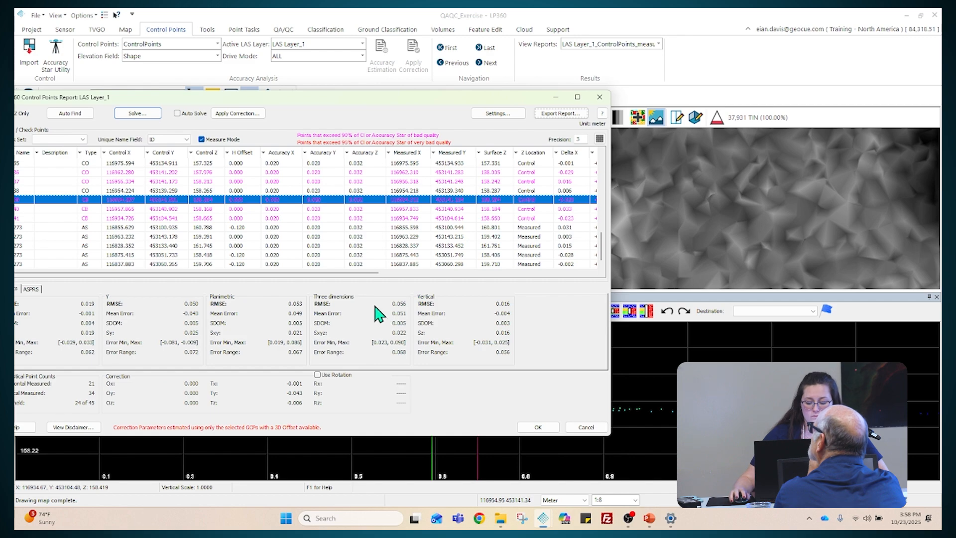
Switch to File Explorer and open Controlreport.txt from Training > OctoberTraining > QAQC_Exercise > ControlPoint on the Data (D:) drive
click(501, 519)
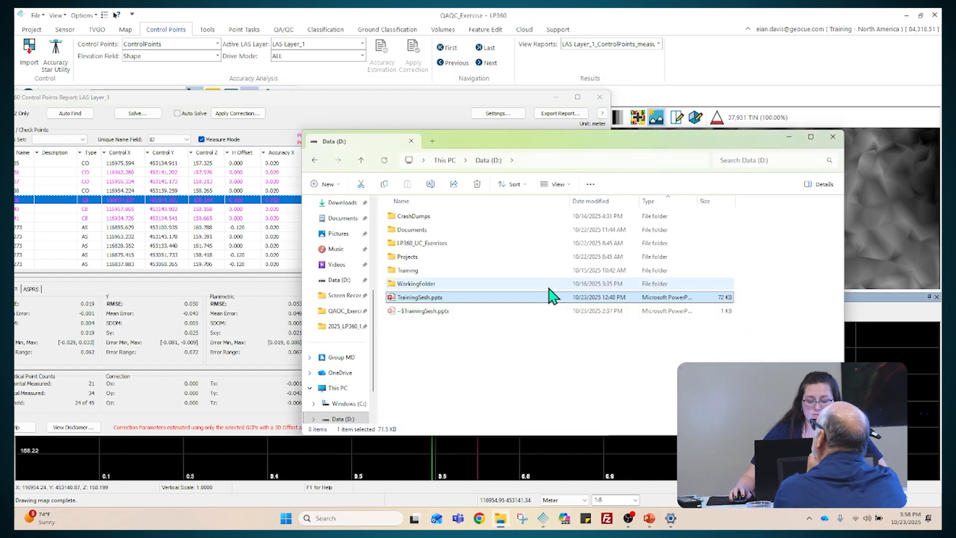
double_click(439, 244)
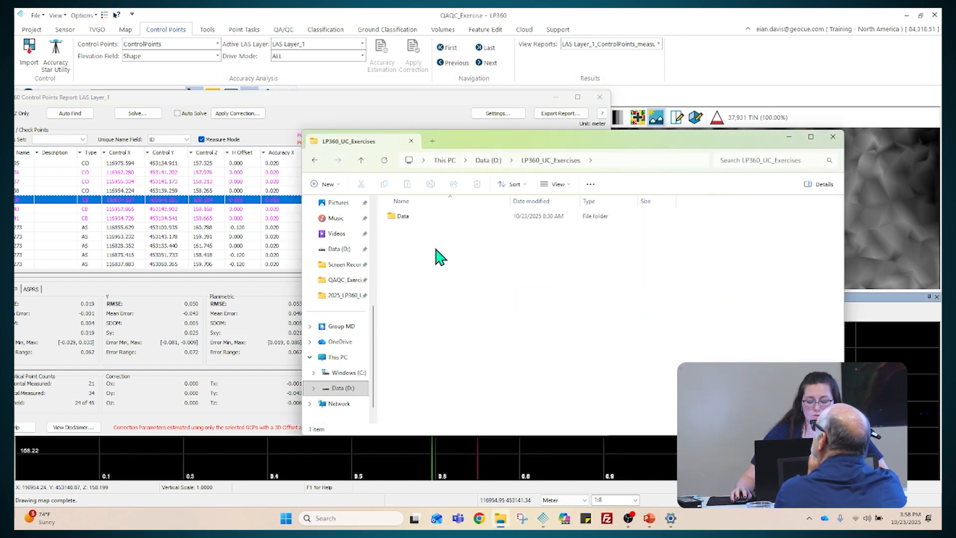
click(498, 160)
double_click(455, 271)
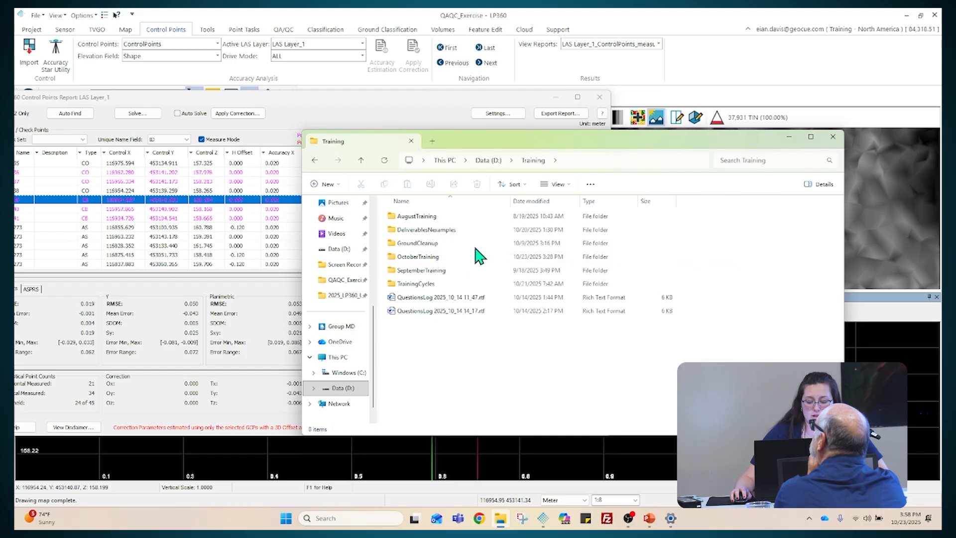
double_click(468, 256)
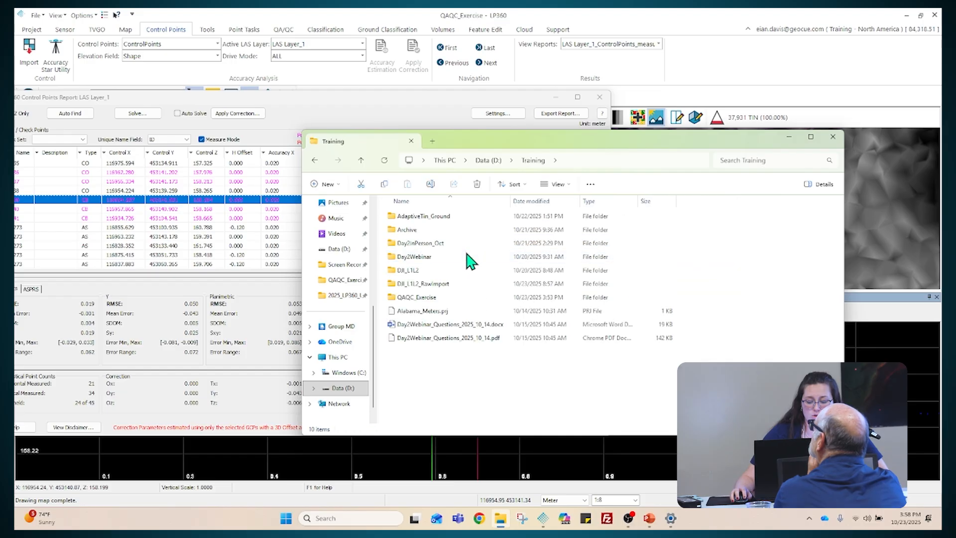
double_click(465, 298)
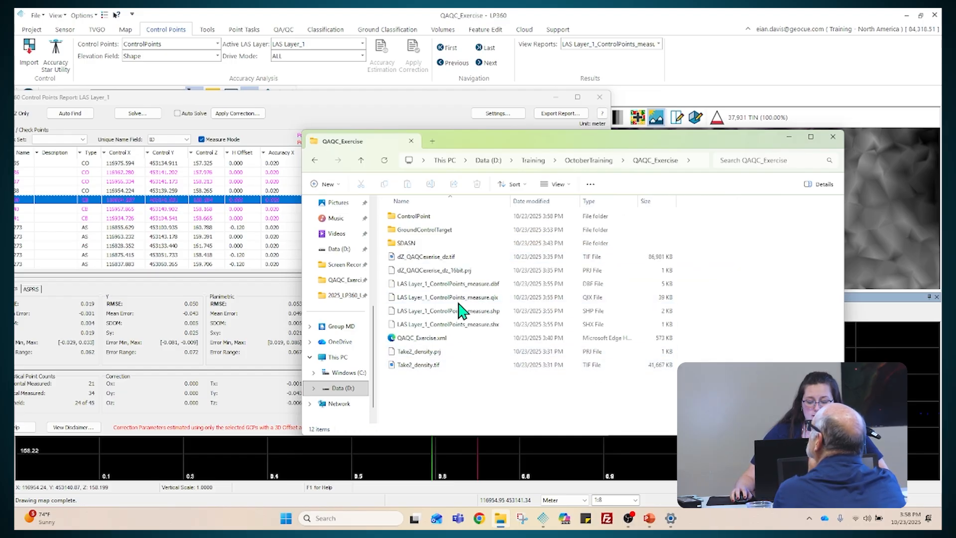
double_click(448, 217)
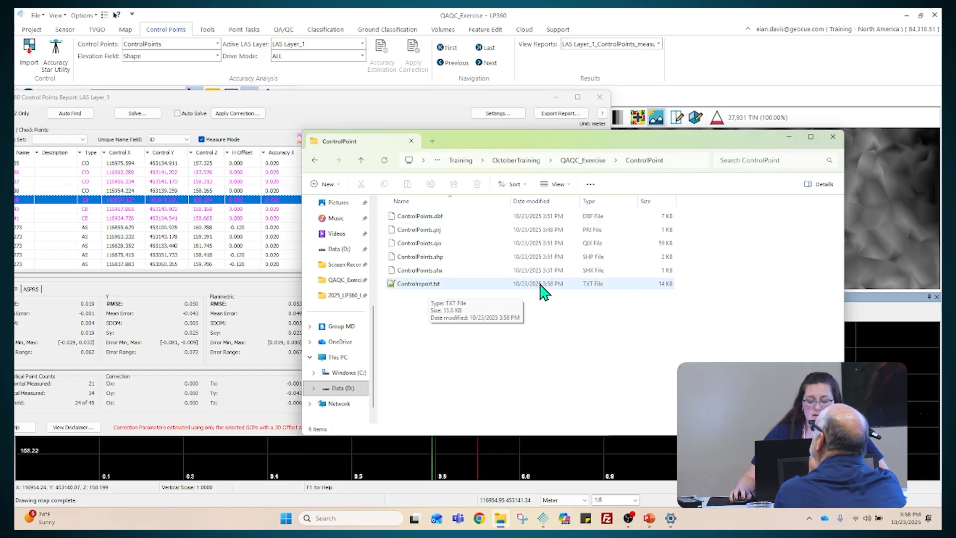
double_click(444, 284)
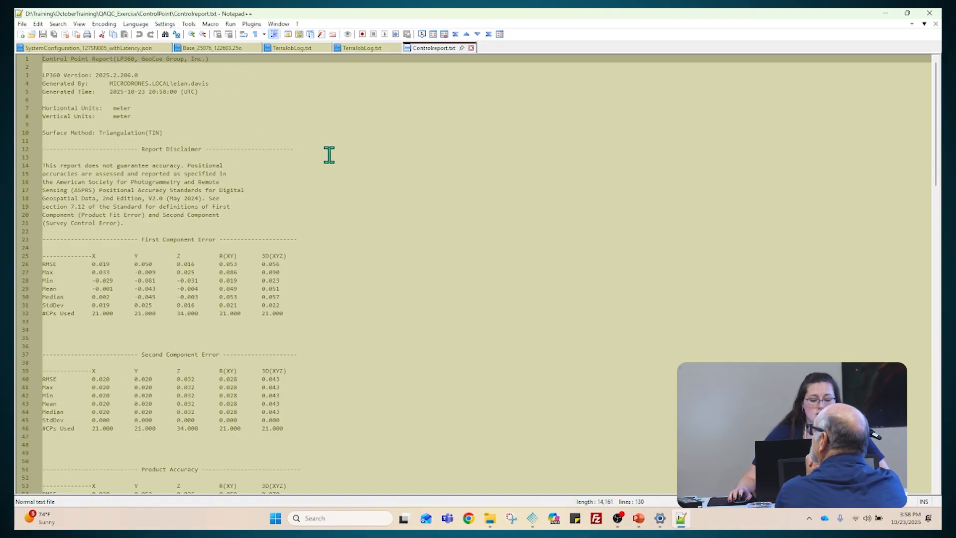
Examine the exported report's version, units and surface method, its error component statistics, product accuracy and report summary
click(216, 131)
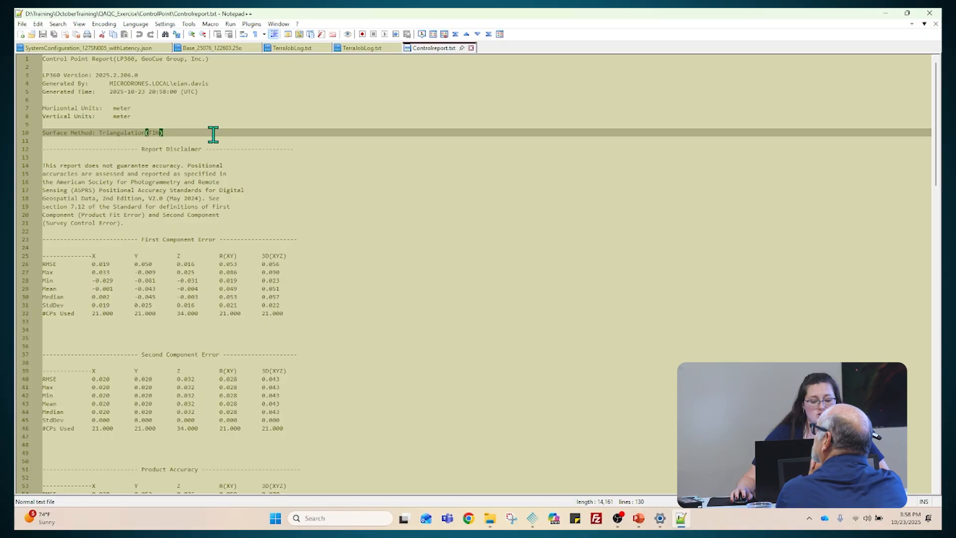
click(211, 115)
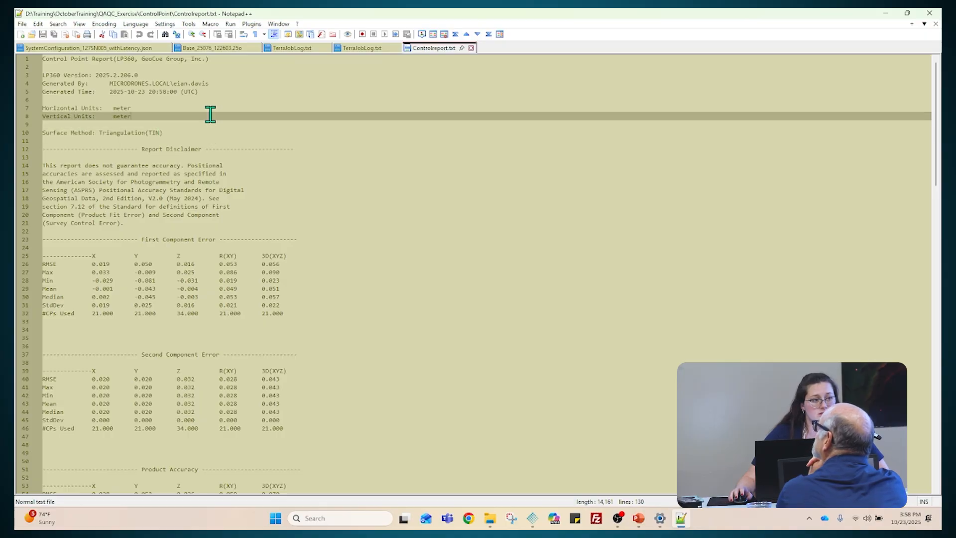
click(220, 84)
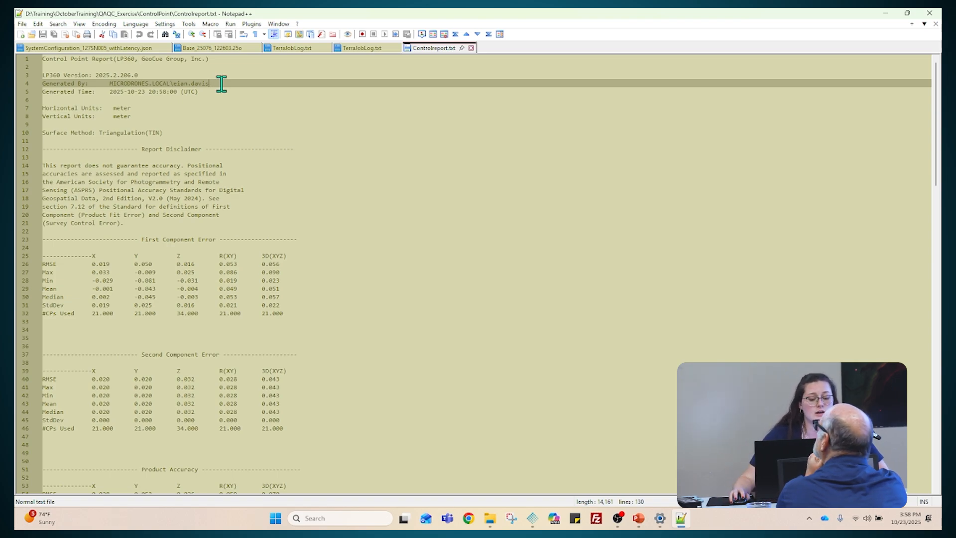
click(220, 75)
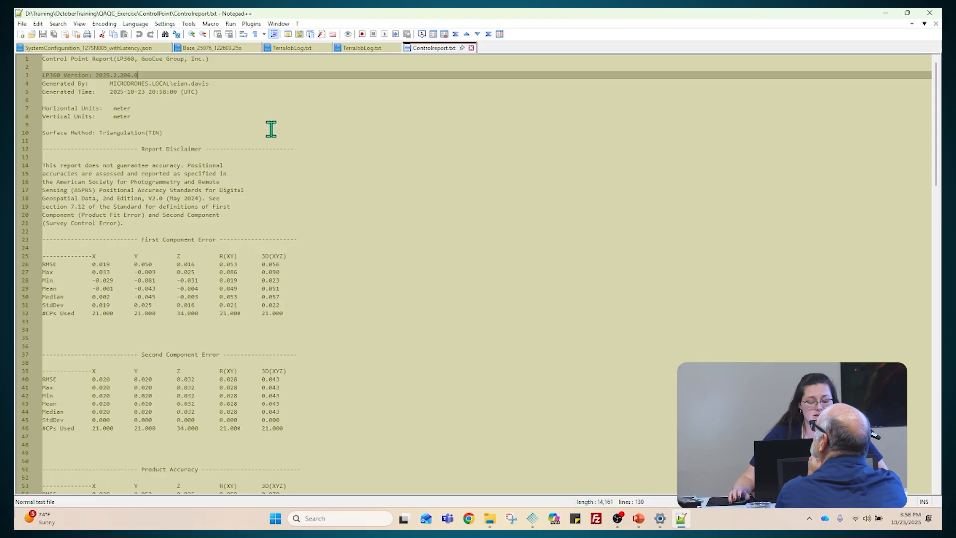
scroll(271, 129, down, 4)
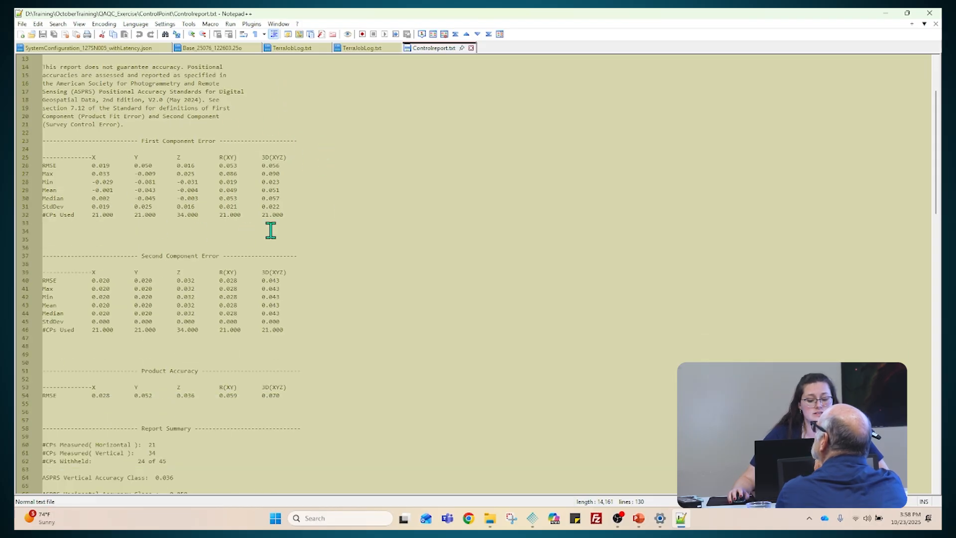
scroll(332, 209, down, 2)
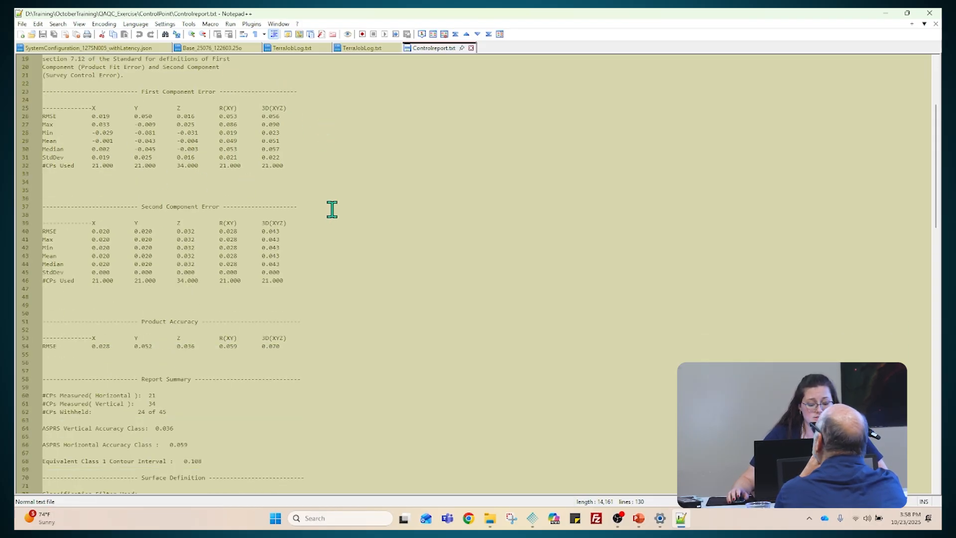
scroll(332, 210, down, 3)
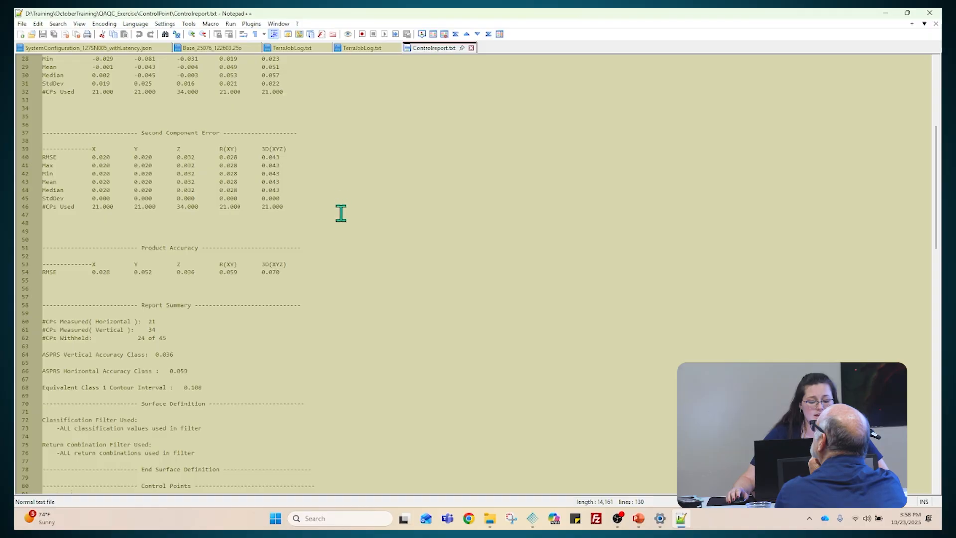
scroll(340, 213, down, 7)
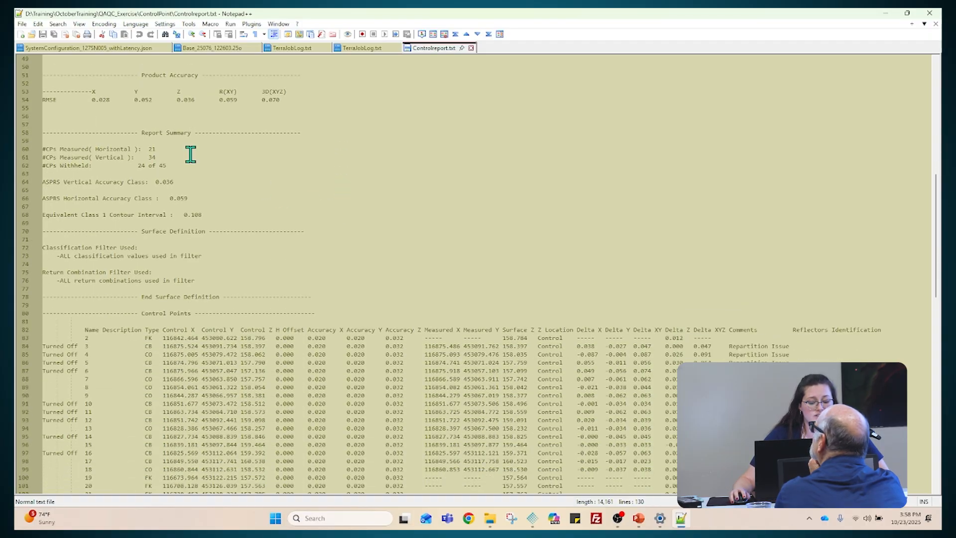
scroll(236, 199, down, 2)
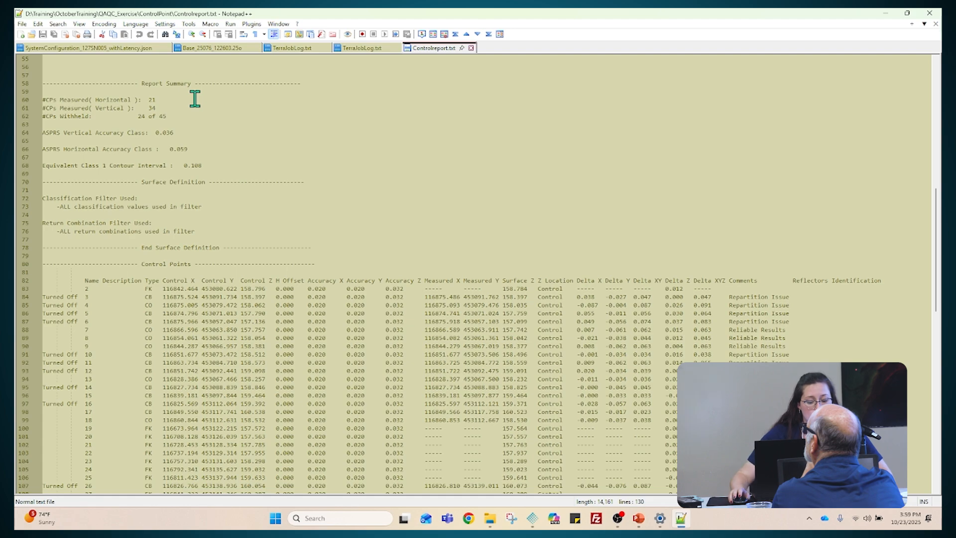
Examine the report's Control Points table, highlighting the turned-off point 3 and its deltas, and recheck the report summary
scroll(280, 130, down, 1)
scroll(279, 130, down, 8)
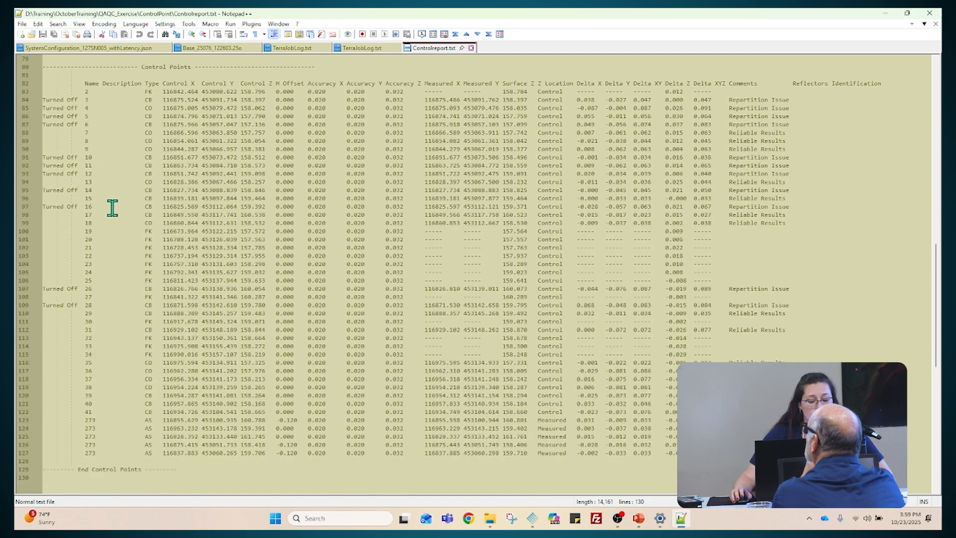
scroll(124, 261, up, 2)
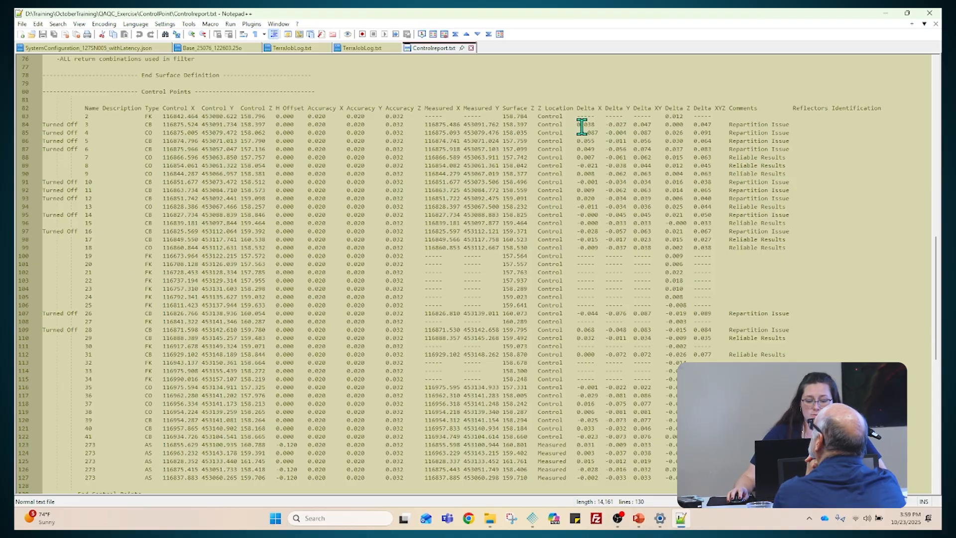
drag(581, 125, 662, 124)
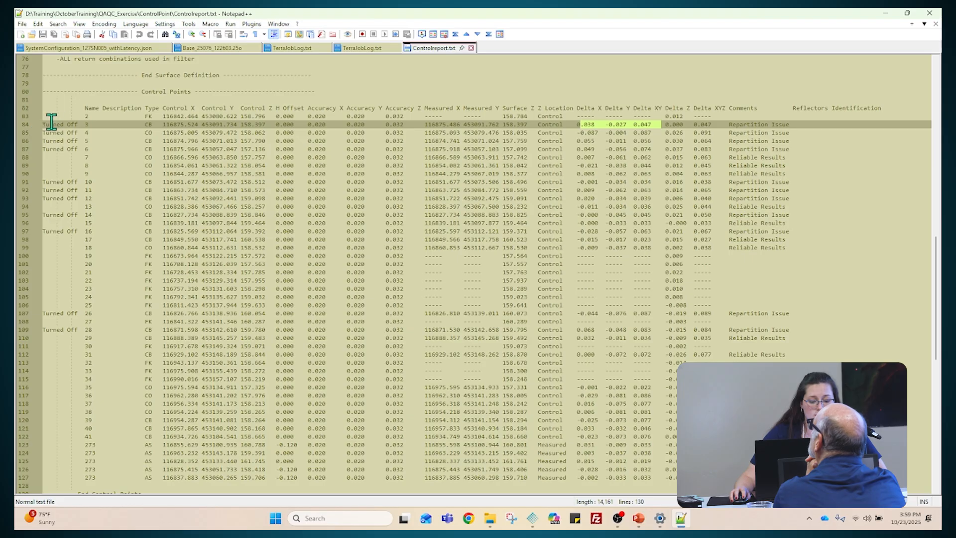
drag(43, 124, 713, 124)
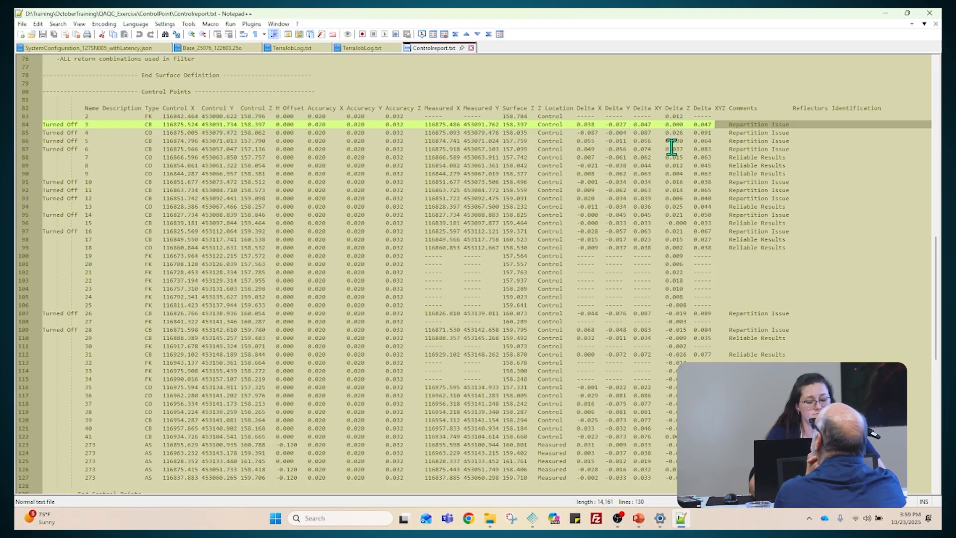
scroll(453, 243, up, 1)
scroll(454, 243, up, 1)
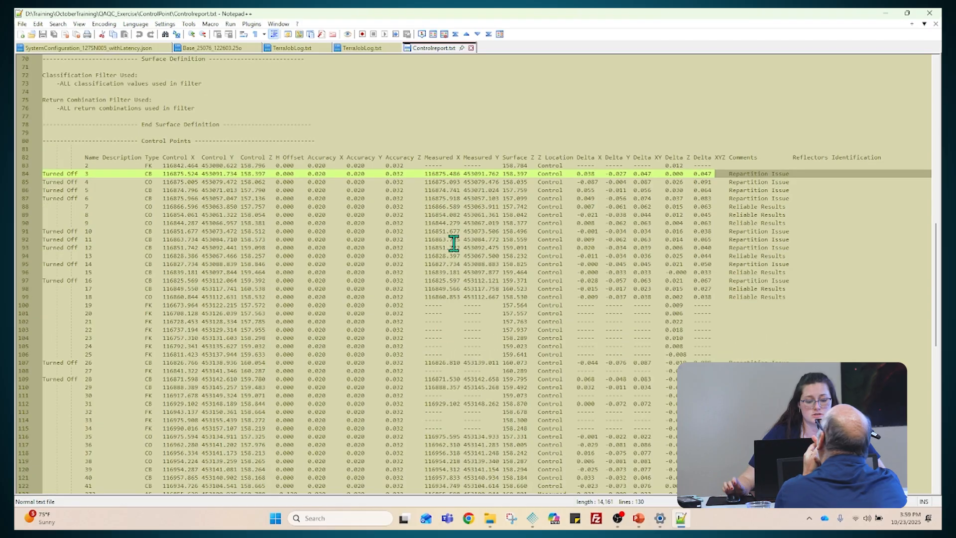
scroll(450, 273, up, 13)
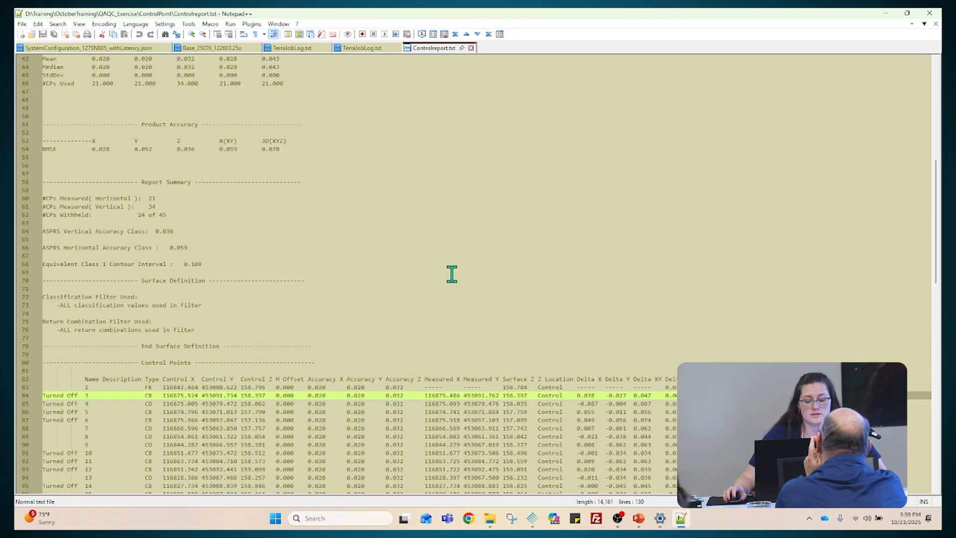
scroll(459, 367, down, 3)
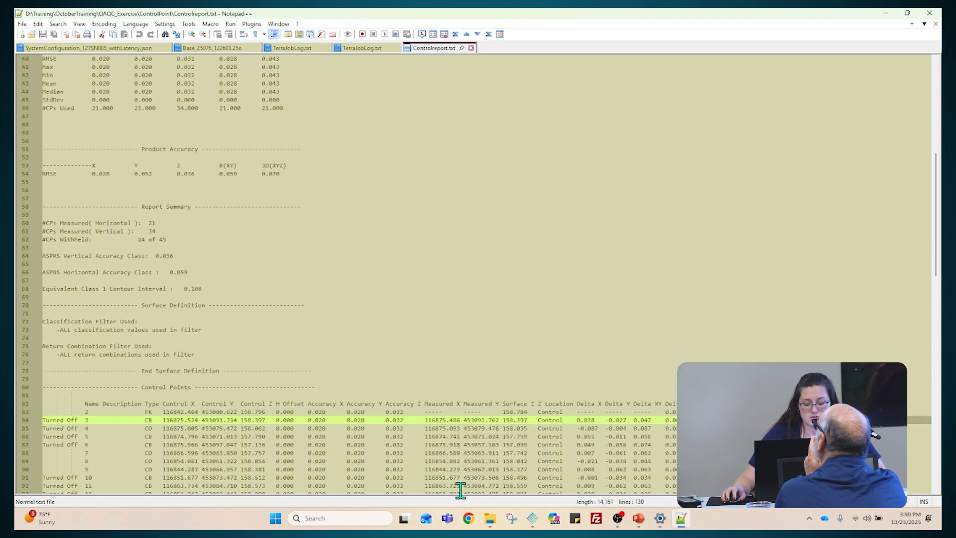
Switch back to LP360 and review the input points filter in the Control Points Report settings, closing it without changes
mouse_move(533, 520)
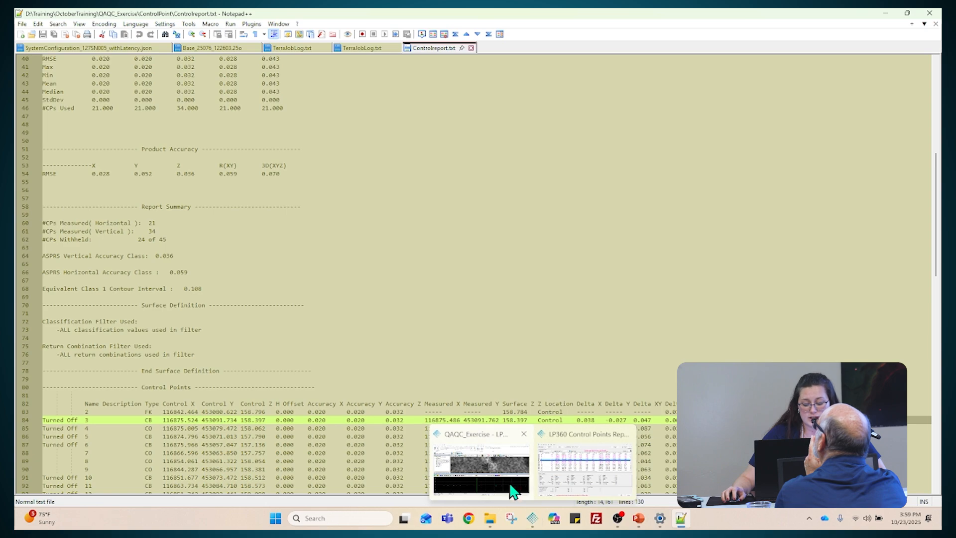
click(513, 483)
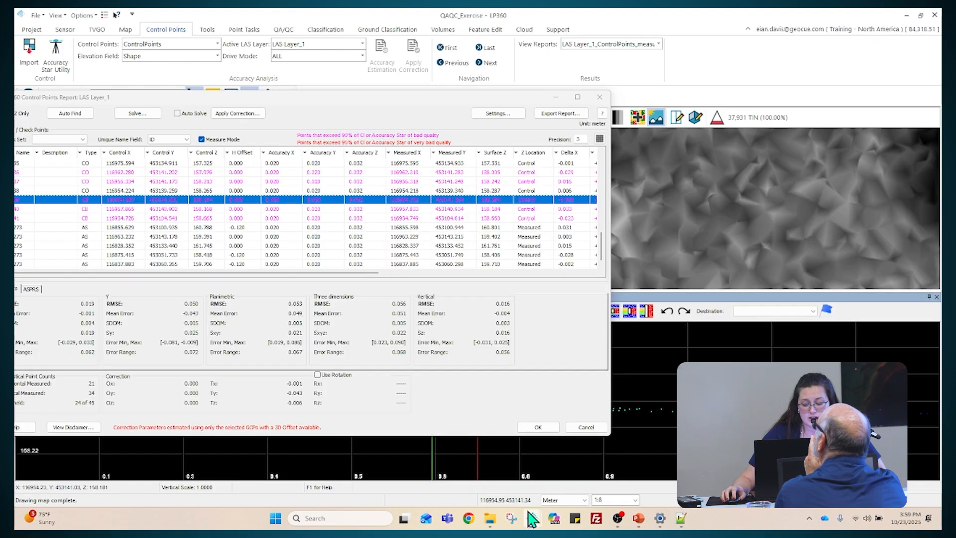
click(518, 115)
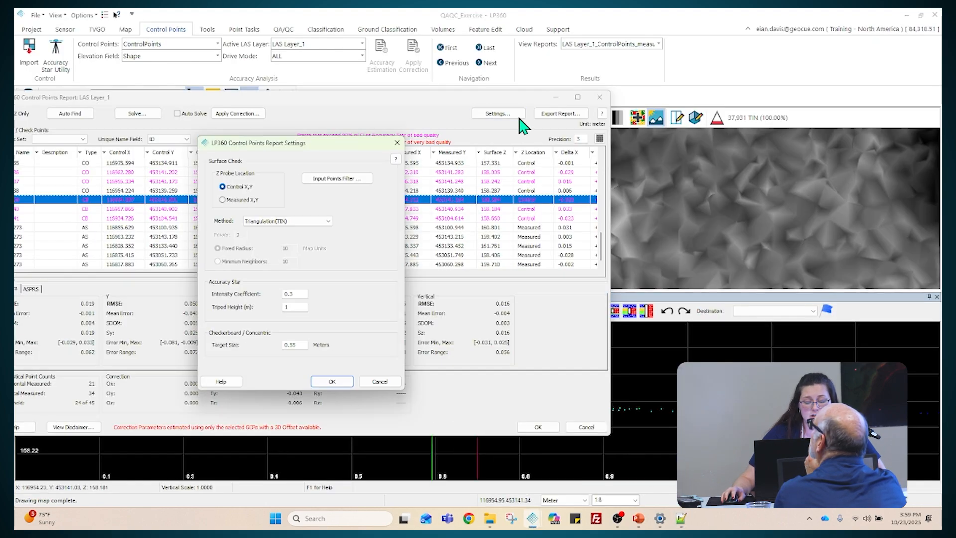
drag(307, 146, 309, 52)
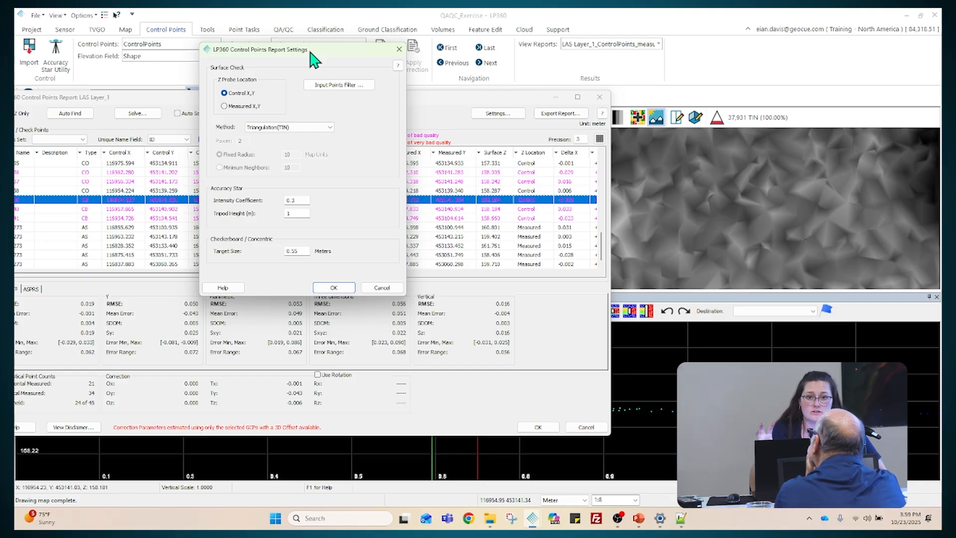
click(341, 89)
click(340, 86)
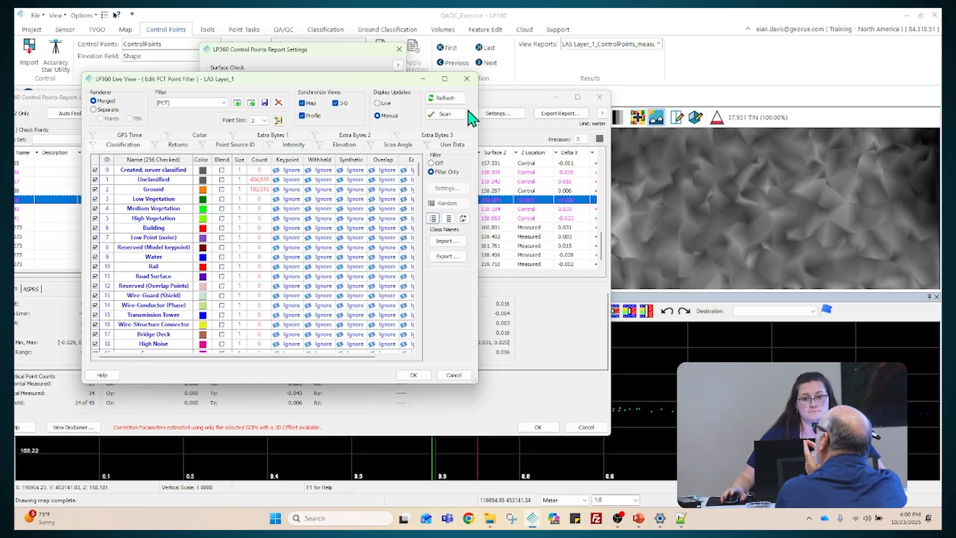
click(466, 79)
Set the surface check method to Inverse Distance Weighted (IDW) and open its fixed radius value for editing
click(295, 128)
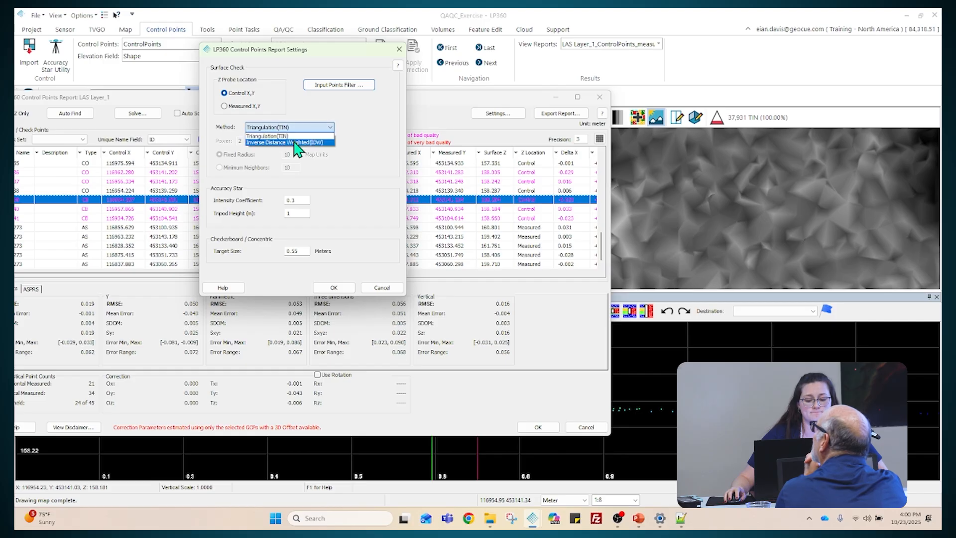
click(298, 144)
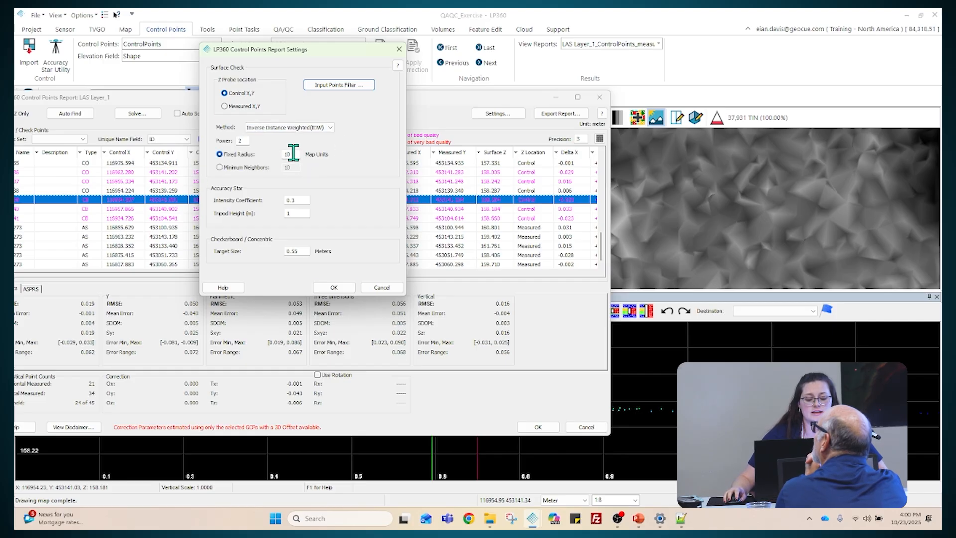
click(291, 155)
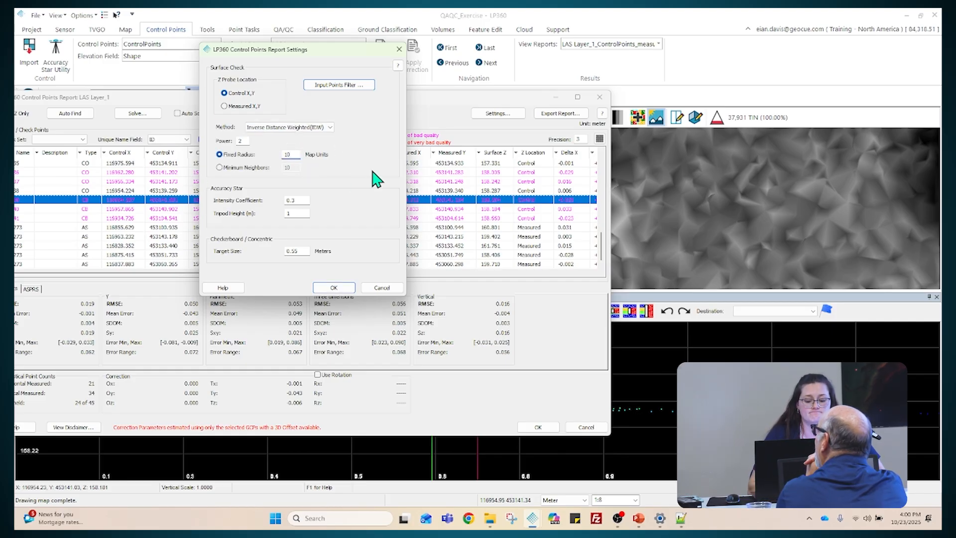